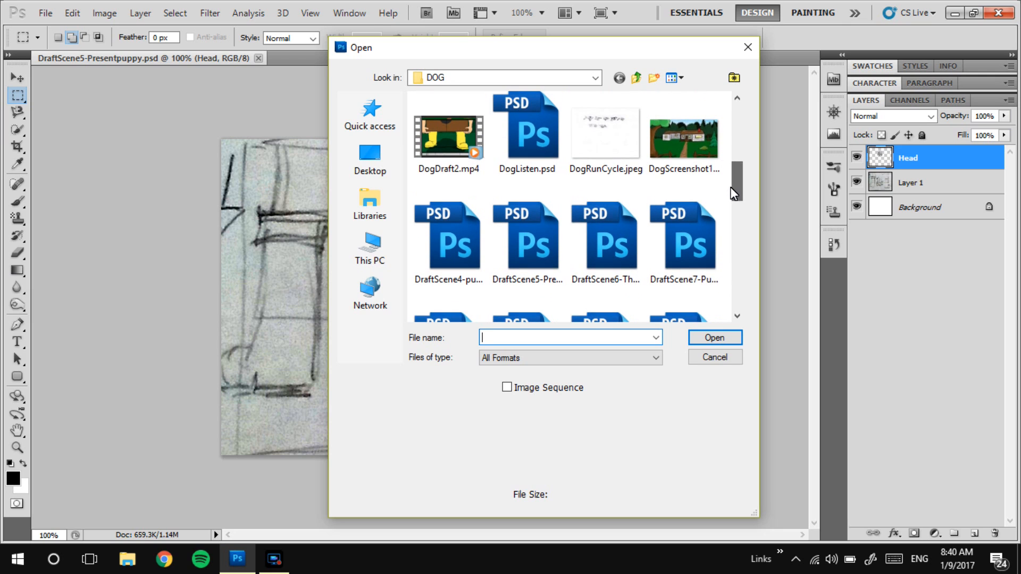
# Preview DogListen.psd and the DraftScene4 to DraftScene7 files in the DOG folder, looking for reusable artwork
pyautogui.click(465, 245)
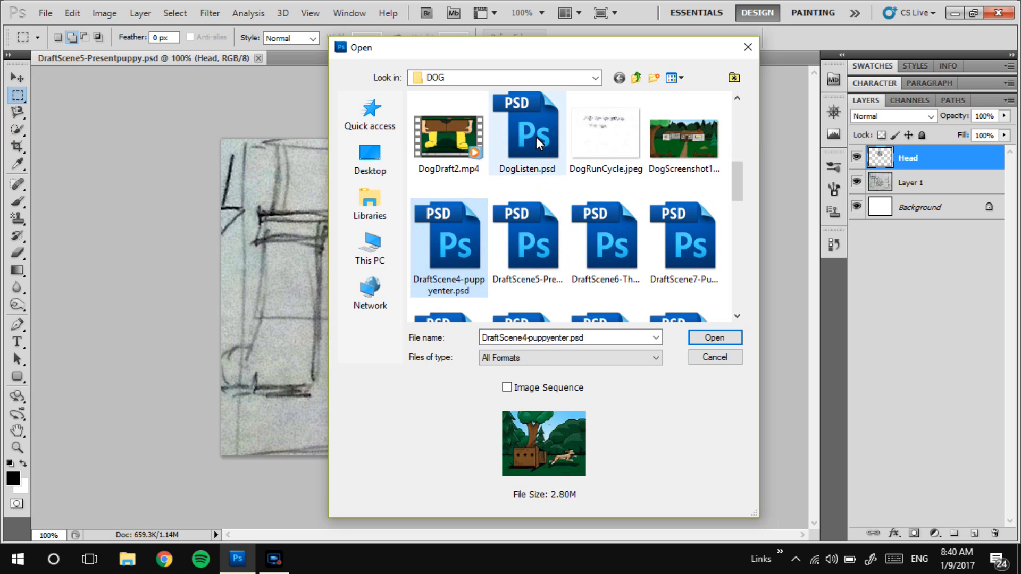
pyautogui.click(532, 153)
pyautogui.click(532, 242)
pyautogui.click(607, 235)
pyautogui.click(658, 238)
pyautogui.click(463, 243)
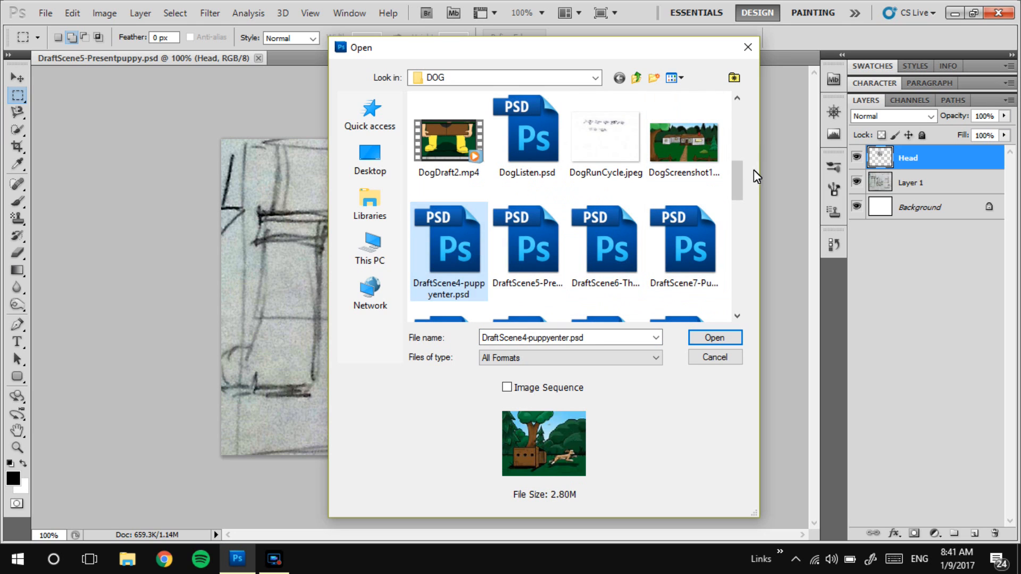
pyautogui.scroll(1, 742, 177)
pyautogui.moveTo(743, 177)
pyautogui.mouseDown()
pyautogui.moveTo(742, 126)
pyautogui.moveTo(727, 187)
pyautogui.moveTo(735, 306)
pyautogui.moveTo(744, 191)
pyautogui.mouseUp()
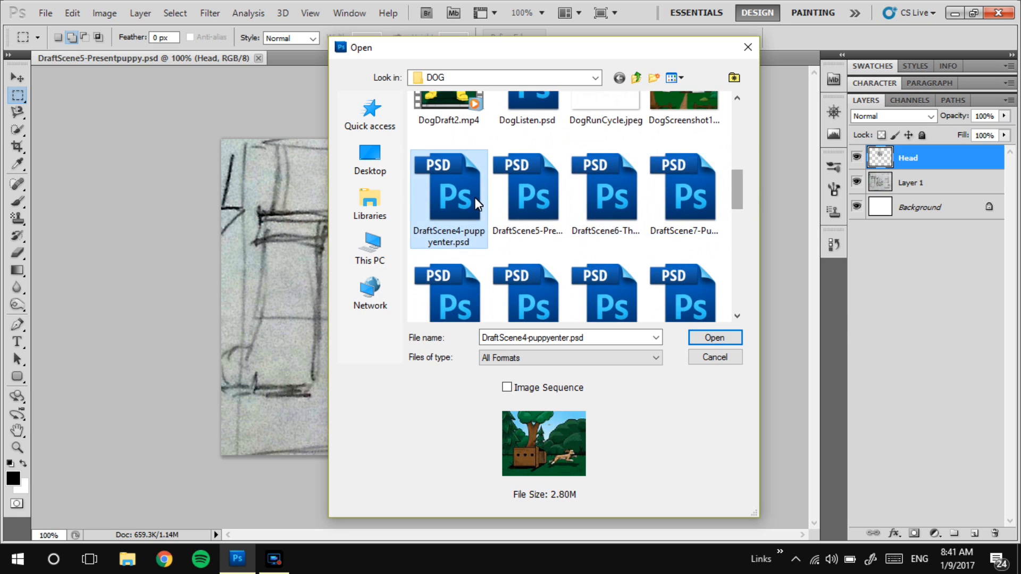
pyautogui.click(532, 187)
pyautogui.click(601, 186)
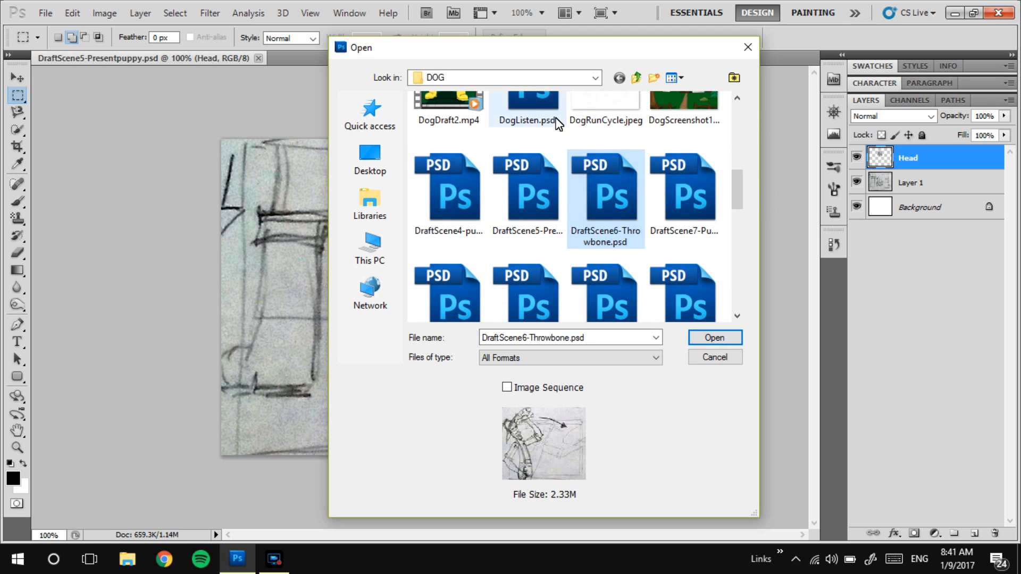
pyautogui.click(531, 112)
# Look through the finished scene files in the DOG folder and open Scene3-dropbox.psd
pyautogui.moveTo(738, 181); pyautogui.dragTo(738, 280)
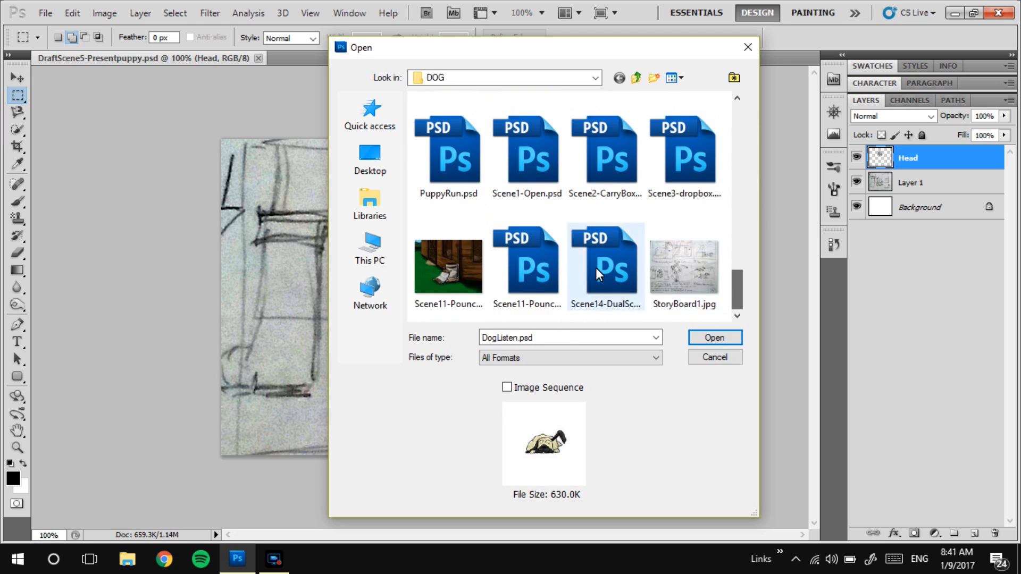
pyautogui.click(671, 159)
pyautogui.click(608, 161)
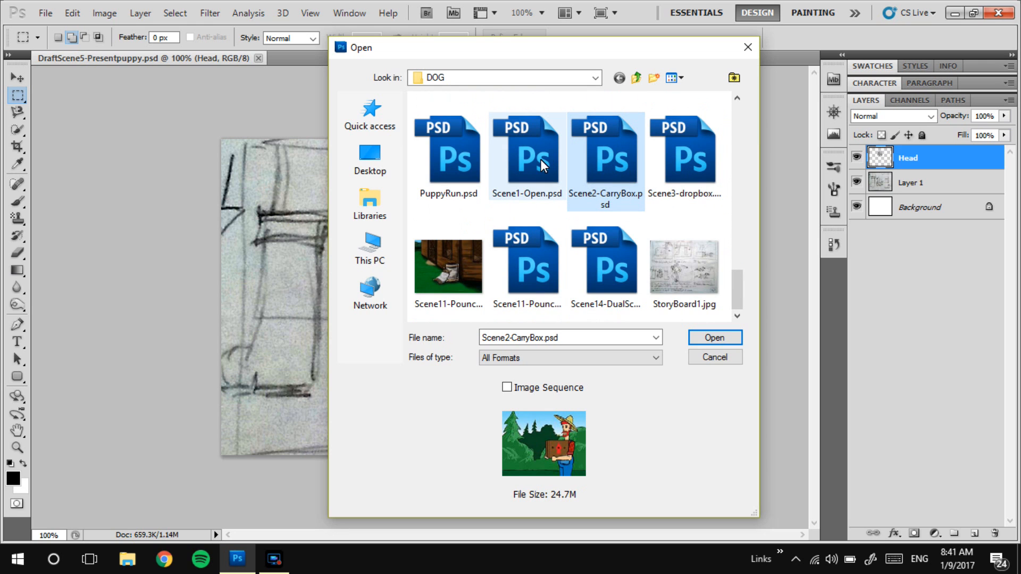
pyautogui.moveTo(556, 51); pyautogui.dragTo(741, 16)
pyautogui.press('Right')
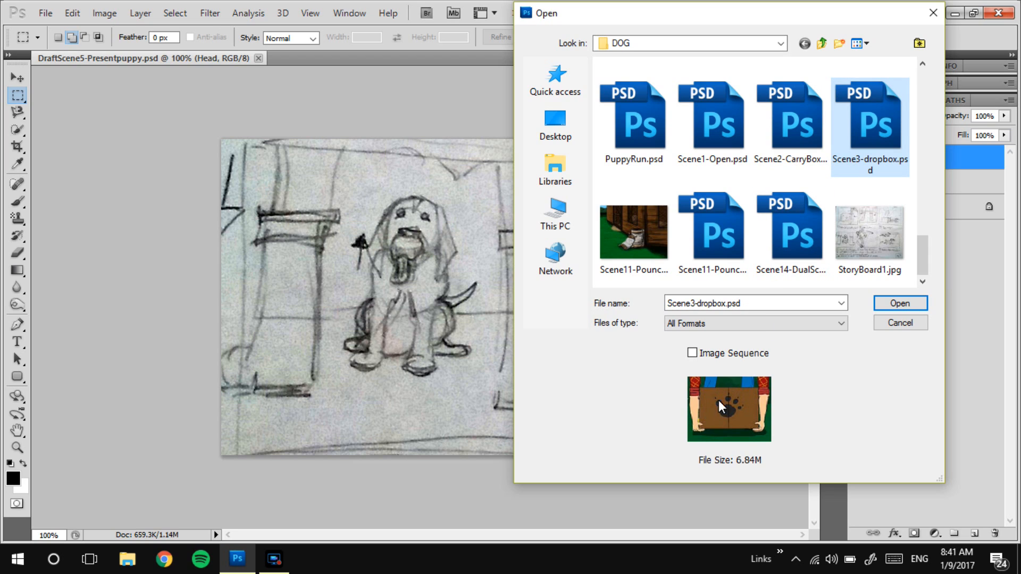
pyautogui.doubleClick(880, 119)
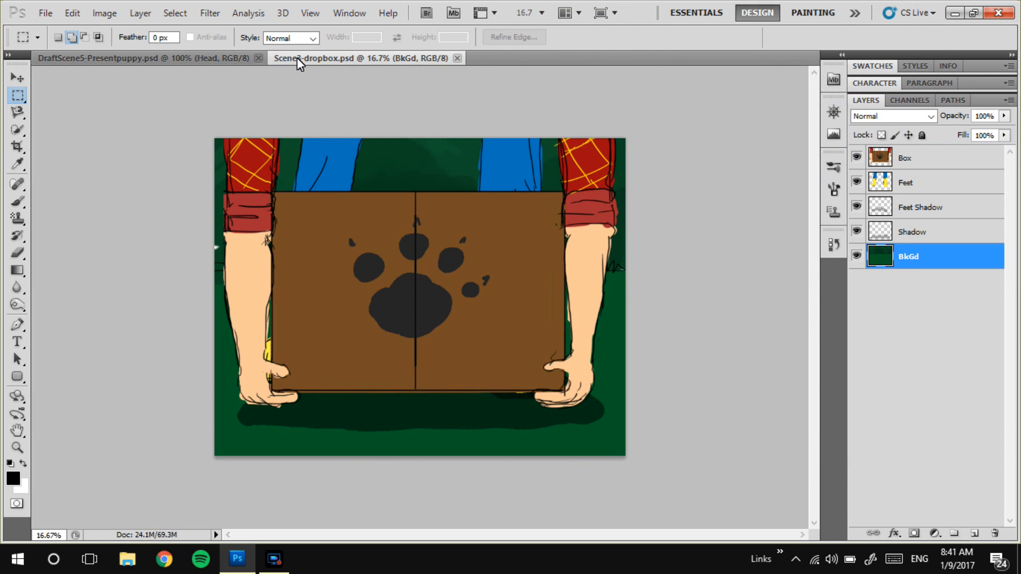
# Copy the whole BkGd layer of Scene3-dropbox.psd and paste it into DraftScene5-Presentpuppy.psd as a new layer
pyautogui.click(127, 56)
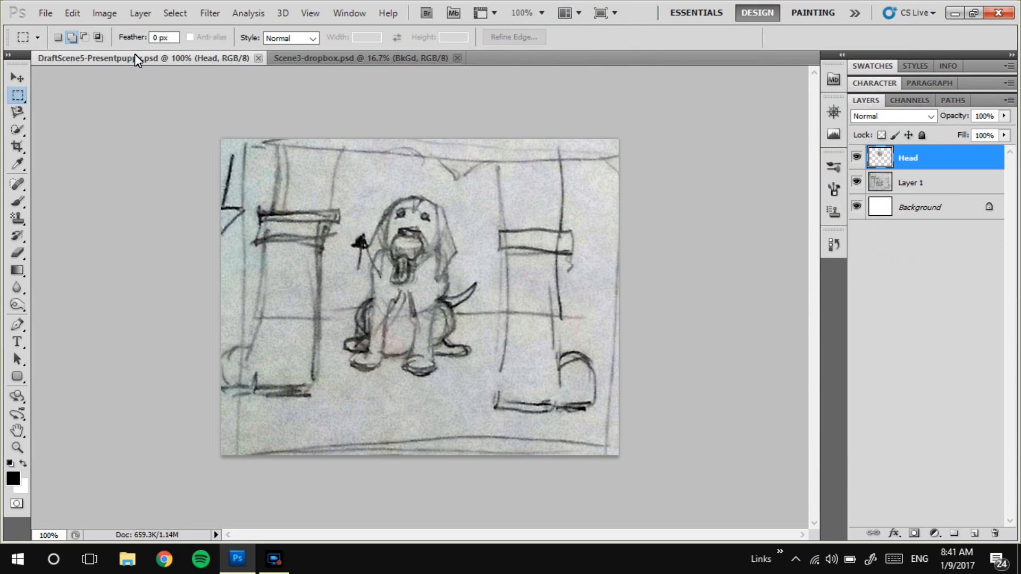
pyautogui.click(317, 57)
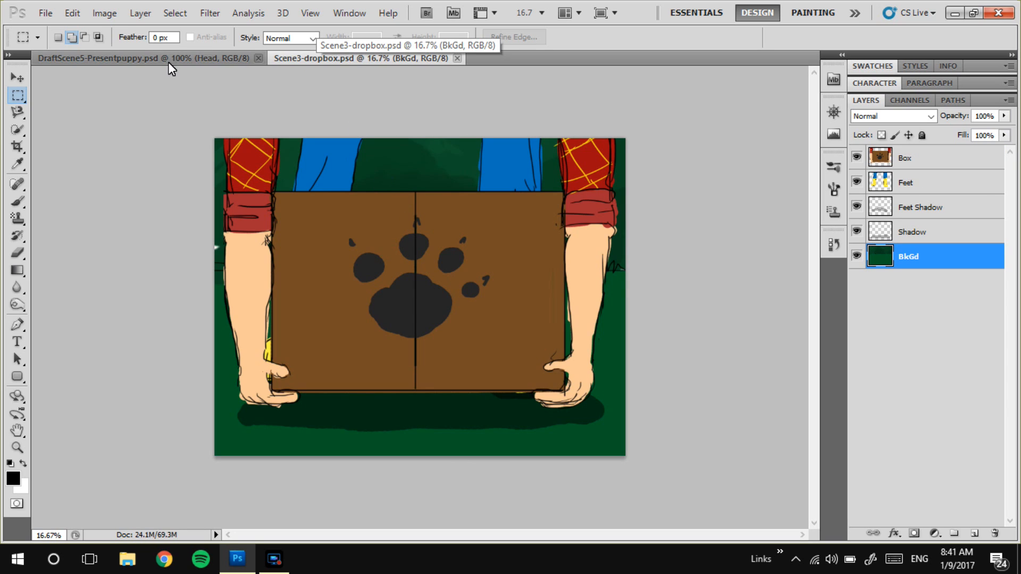
pyautogui.moveTo(951, 263); pyautogui.dragTo(925, 261)
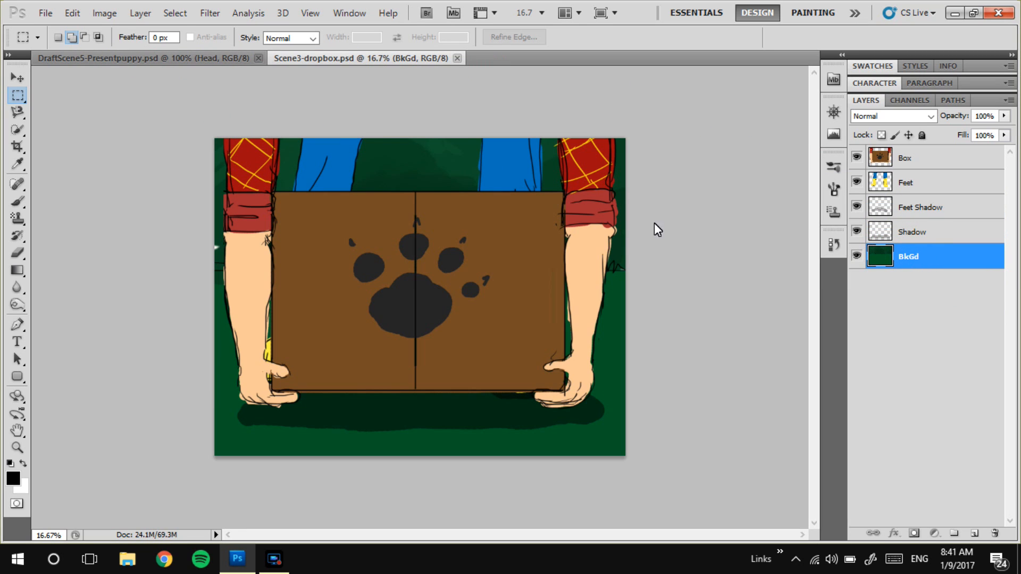
pyautogui.hotkey('ctrl', 'a')
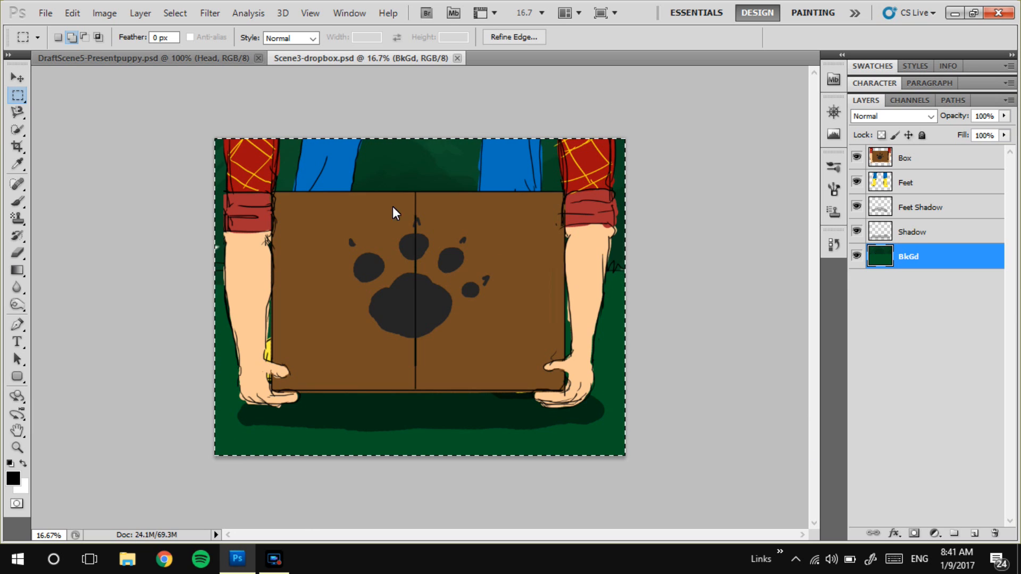
pyautogui.hotkey('ctrl', 'd')
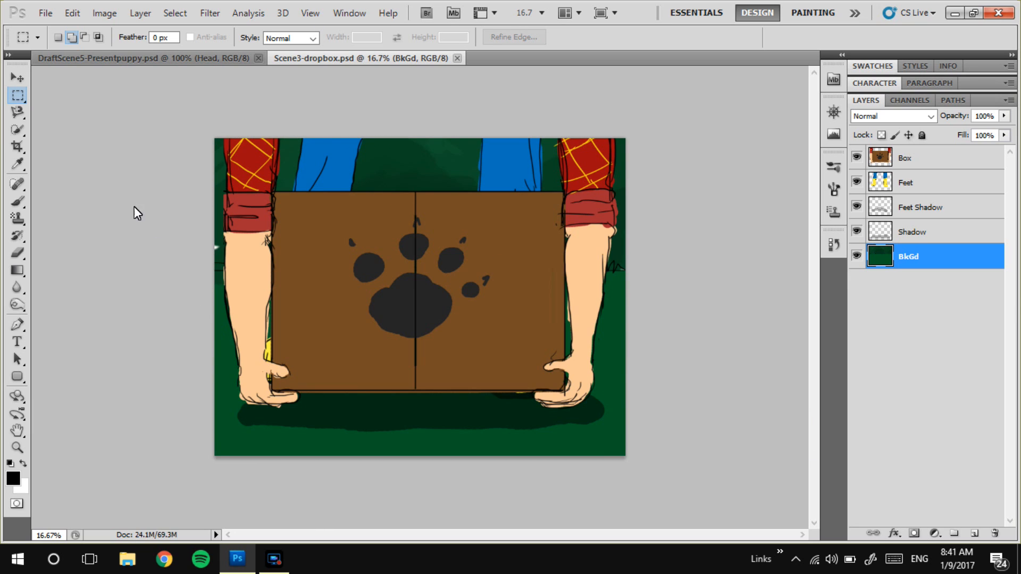
pyautogui.click(103, 60)
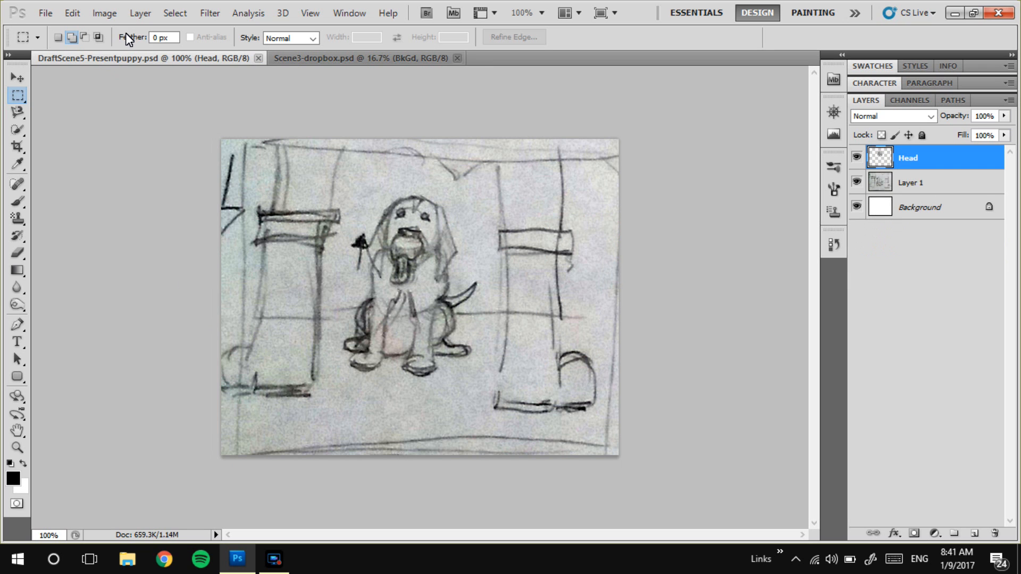
pyautogui.hotkey('ctrl', 'v')
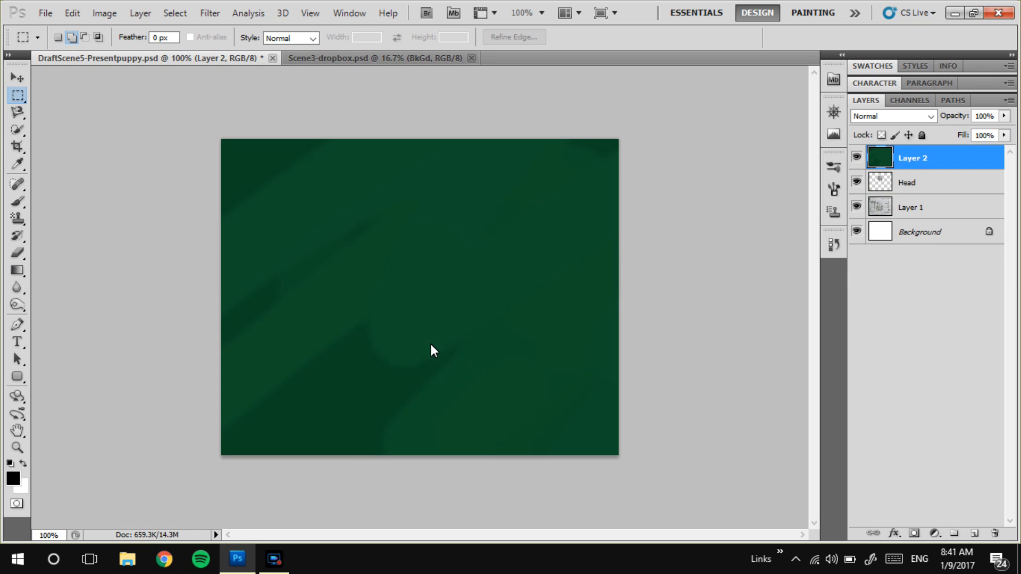
# Reposition the pasted green background and scale it down proportionally to about 48% with Free Transform
pyautogui.press('v')
pyautogui.moveTo(393, 346)
pyautogui.mouseDown()
pyautogui.moveTo(470, 186)
pyautogui.moveTo(340, 276)
pyautogui.moveTo(226, 336)
pyautogui.moveTo(305, 148)
pyautogui.mouseUp()
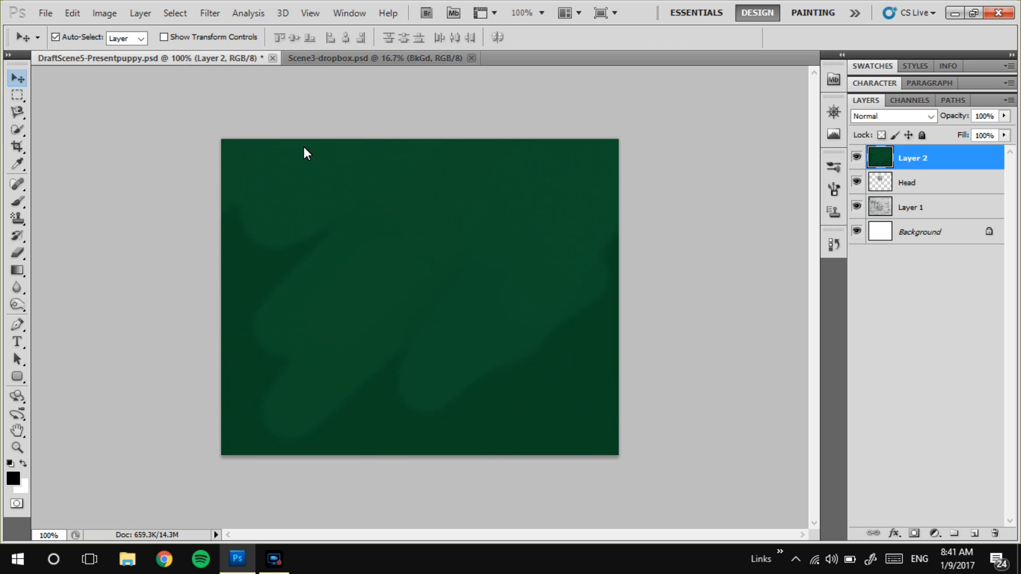
pyautogui.hotkey('ctrl', 't')
pyautogui.hotkey('ctrl', '-')
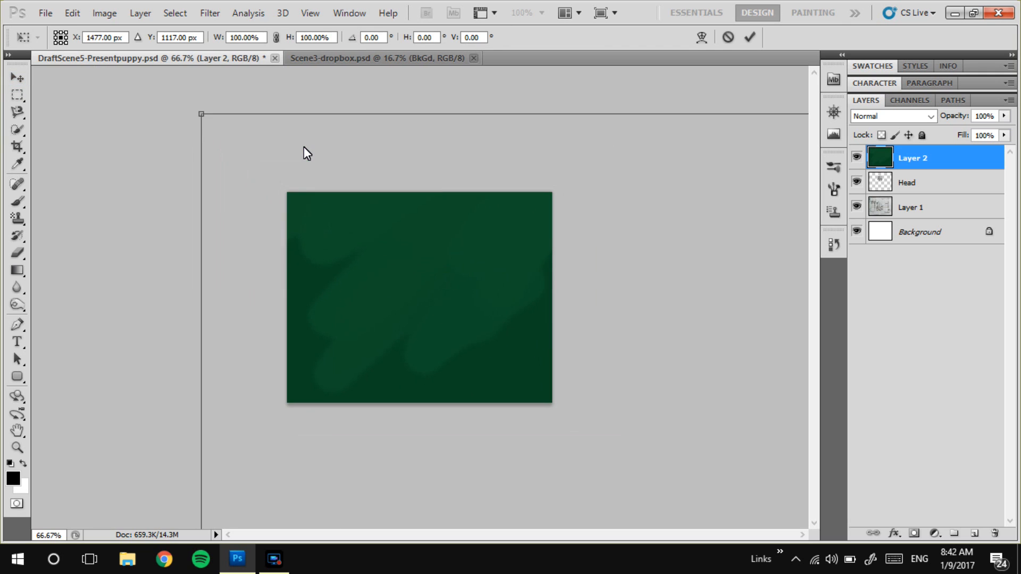
pyautogui.moveTo(636, 277); pyautogui.dragTo(531, 243)
pyautogui.moveTo(582, 216); pyautogui.dragTo(538, 205)
pyautogui.hotkey('ctrl', '-')
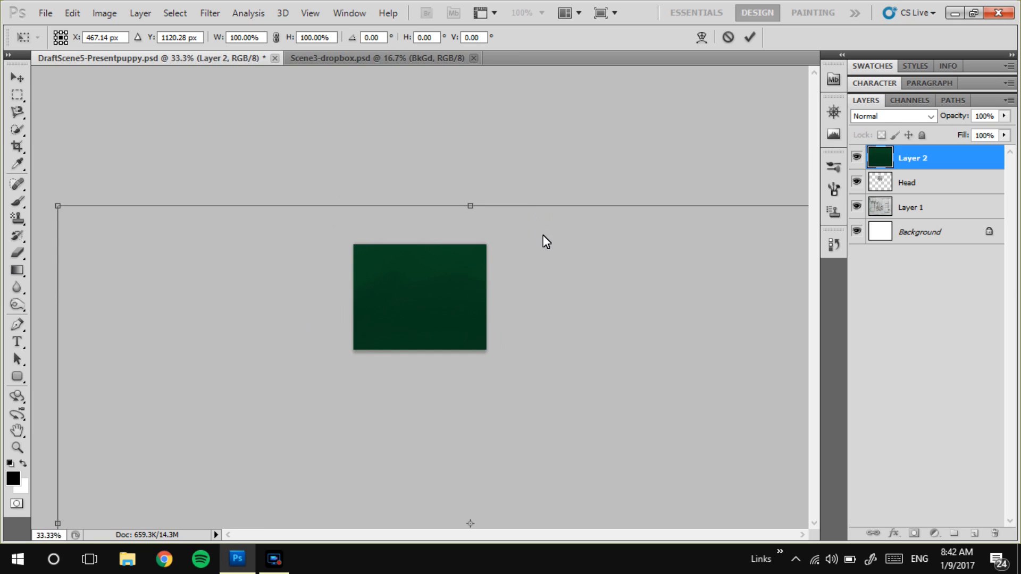
pyautogui.hotkey('ctrl', '-')
pyautogui.moveTo(550, 232)
pyautogui.mouseDown()
pyautogui.moveTo(744, 111)
pyautogui.moveTo(572, 251)
pyautogui.moveTo(406, 362)
pyautogui.moveTo(410, 345)
pyautogui.mouseUp()
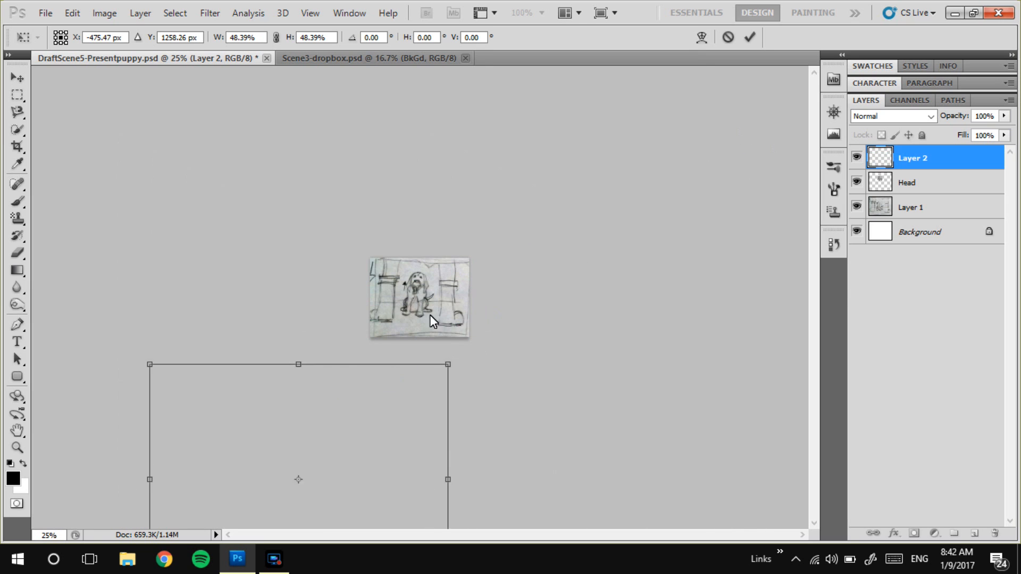
# Move the background over the canvas, shrink it to about 16.7% so it covers the sketch, and apply the transform
pyautogui.moveTo(393, 383); pyautogui.dragTo(501, 200)
pyautogui.moveTo(557, 181); pyautogui.dragTo(466, 254)
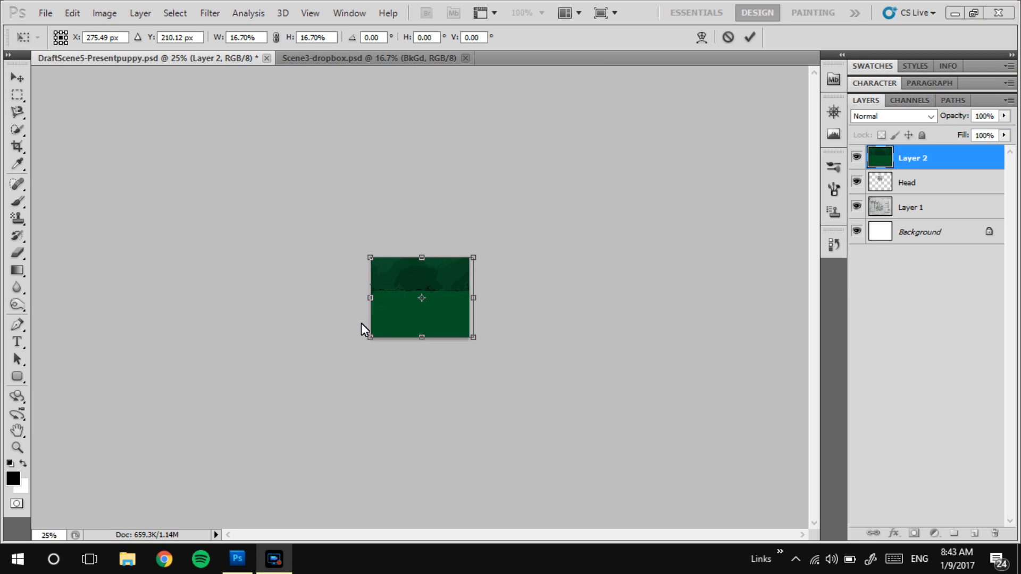
pyautogui.click(274, 559)
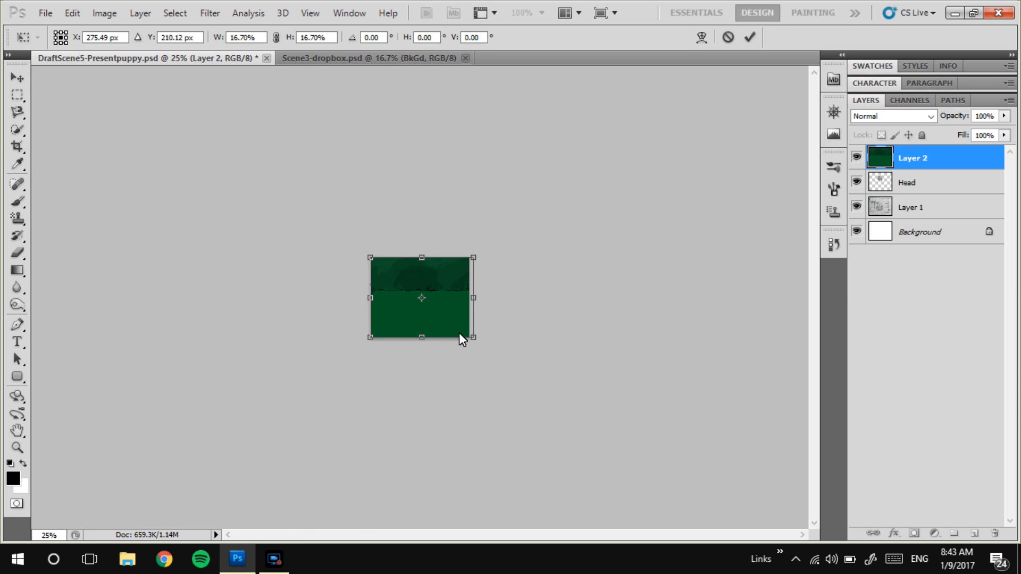
pyautogui.hotkey('ctrl', '1')
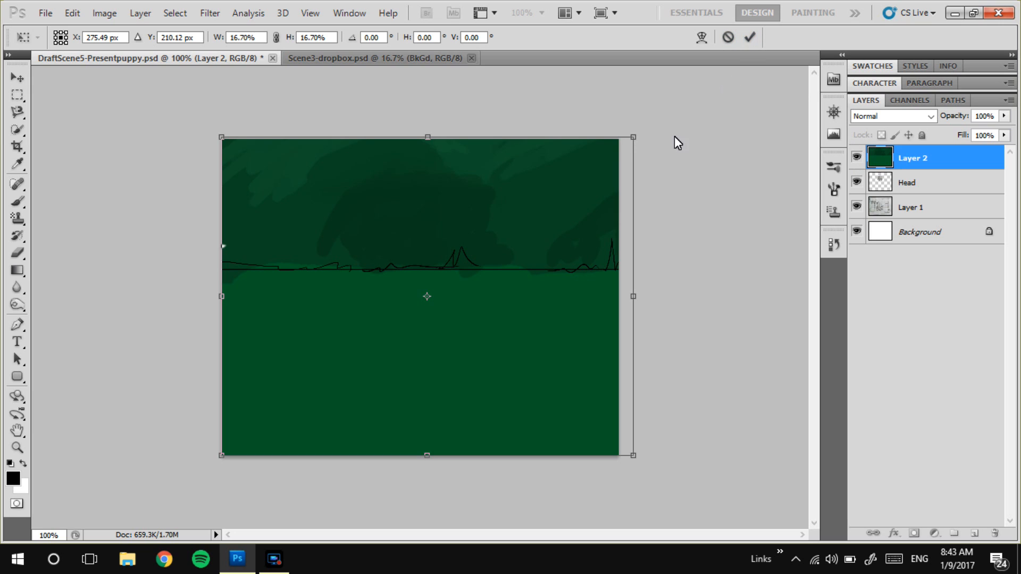
pyautogui.moveTo(633, 136); pyautogui.dragTo(632, 136)
pyautogui.press('Return')
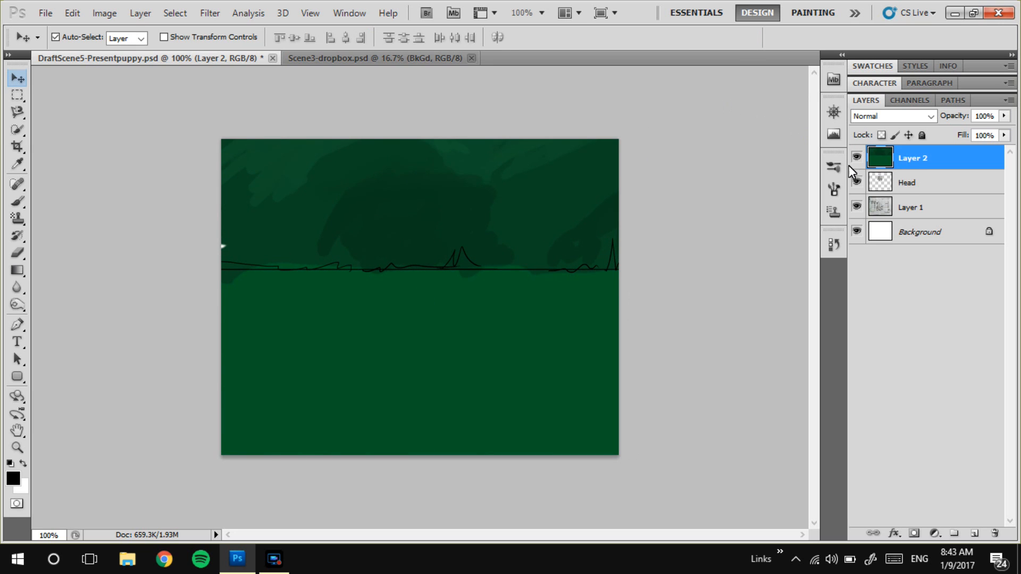
# Nudge the green background slightly downward, then hide its layer to expose the puppy sketch
pyautogui.click(856, 158)
pyautogui.click(857, 158)
pyautogui.moveTo(401, 223)
pyautogui.mouseDown()
pyautogui.moveTo(392, 257)
pyautogui.moveTo(400, 207)
pyautogui.moveTo(400, 221)
pyautogui.mouseUp()
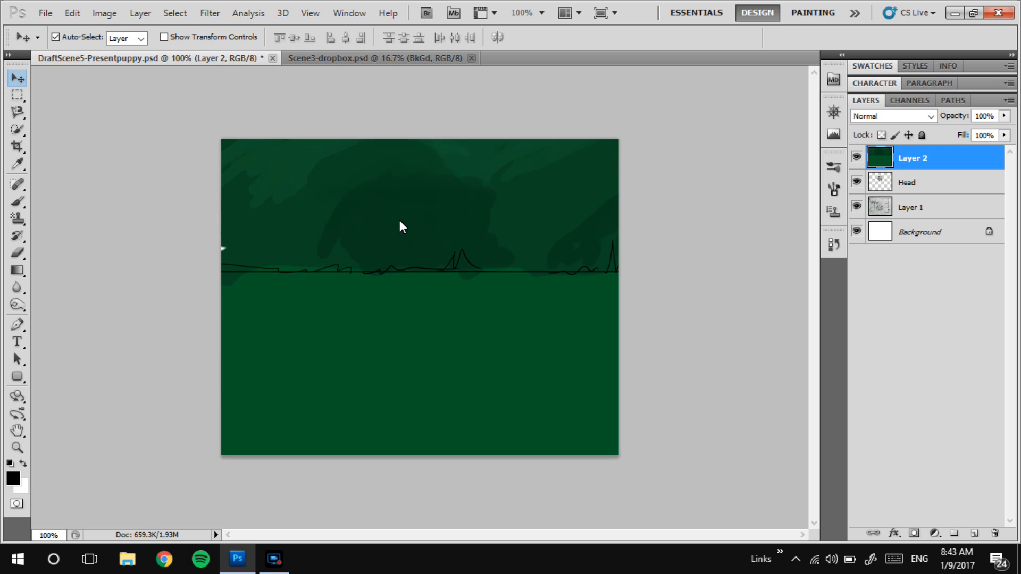
pyautogui.click(1004, 115)
pyautogui.moveTo(960, 134)
pyautogui.mouseDown()
pyautogui.moveTo(950, 134)
pyautogui.moveTo(1012, 126)
pyautogui.mouseUp()
pyautogui.click(858, 156)
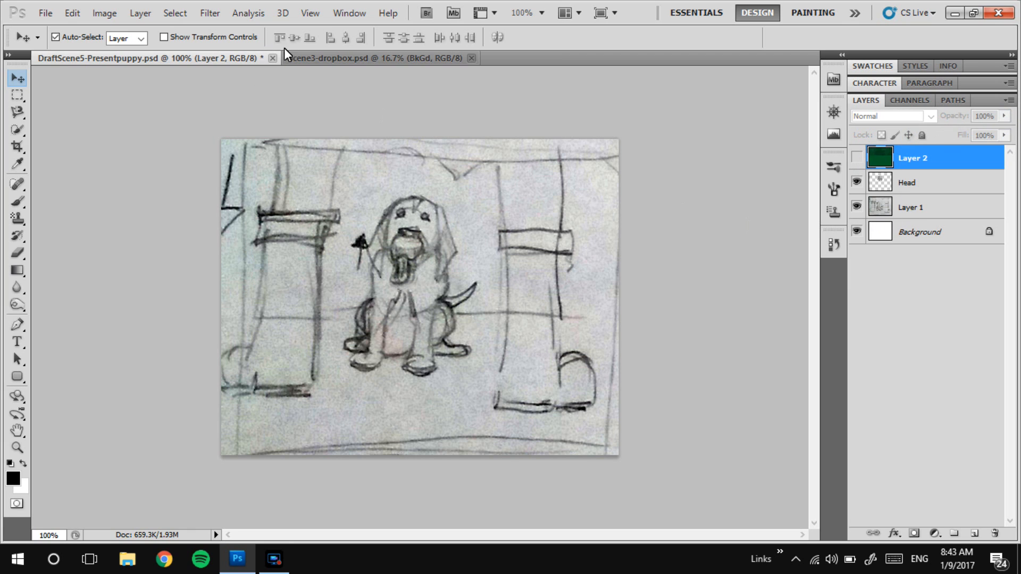
# Copy the Feet layer from Scene3-dropbox.psd into DraftScene5-Presentpuppy.psd above the background layer
pyautogui.click(290, 57)
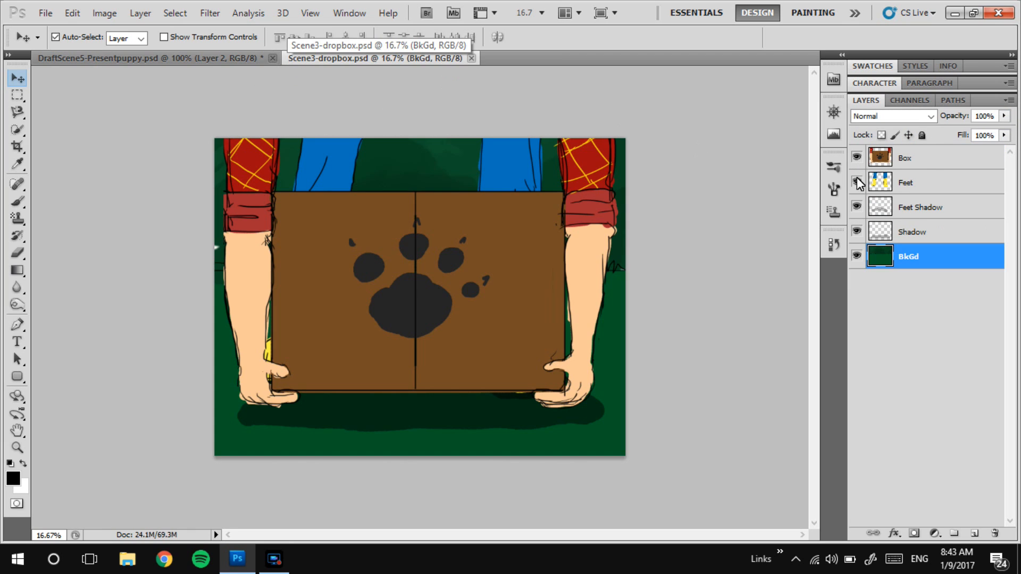
pyautogui.click(923, 186)
pyautogui.keyDown('ctrl'); pyautogui.click(880, 183); pyautogui.keyUp('ctrl')
pyautogui.moveTo(502, 163); pyautogui.dragTo(369, 191)
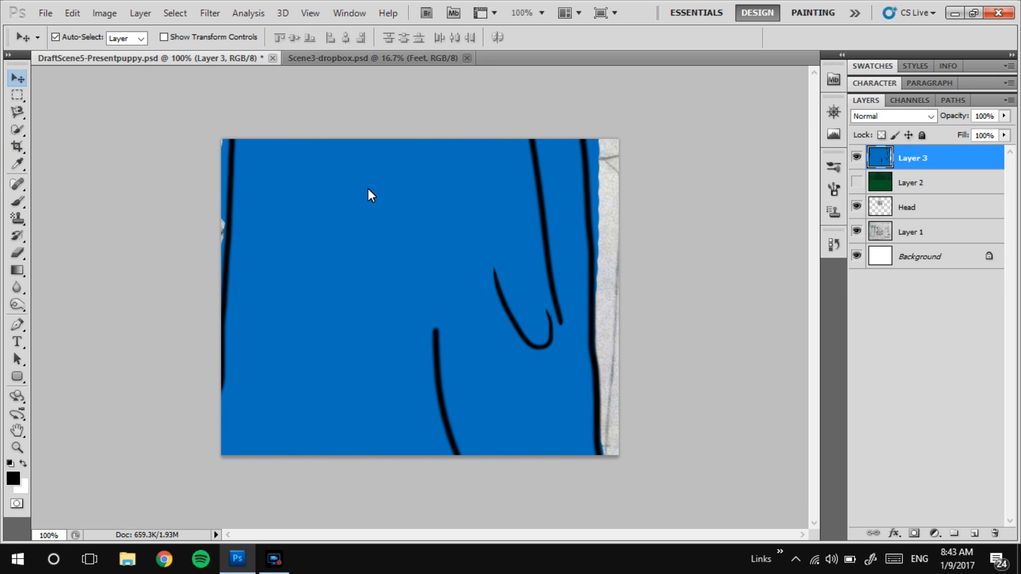
# Scale the copied legs and yellow boots down with Free Transform and position them over the sketched legs around the puppy
pyautogui.hotkey('ctrl', 't')
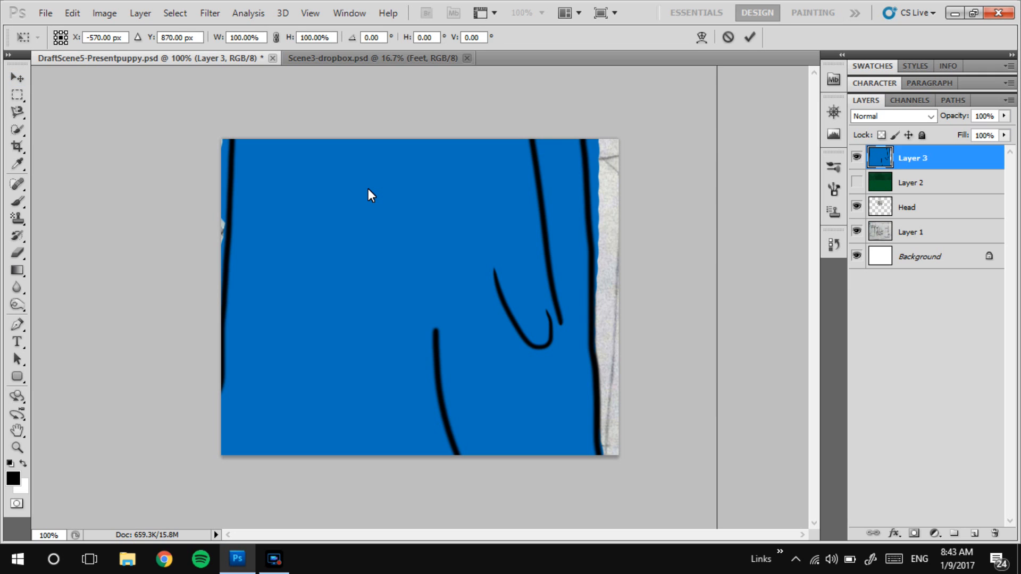
pyautogui.hotkey('ctrl', '-')
pyautogui.hotkey('ctrl', '-')
pyautogui.moveTo(560, 158); pyautogui.dragTo(495, 211)
pyautogui.moveTo(464, 244)
pyautogui.mouseDown()
pyautogui.moveTo(480, 244)
pyautogui.moveTo(467, 188)
pyautogui.moveTo(471, 246)
pyautogui.mouseUp()
pyautogui.click(745, 38)
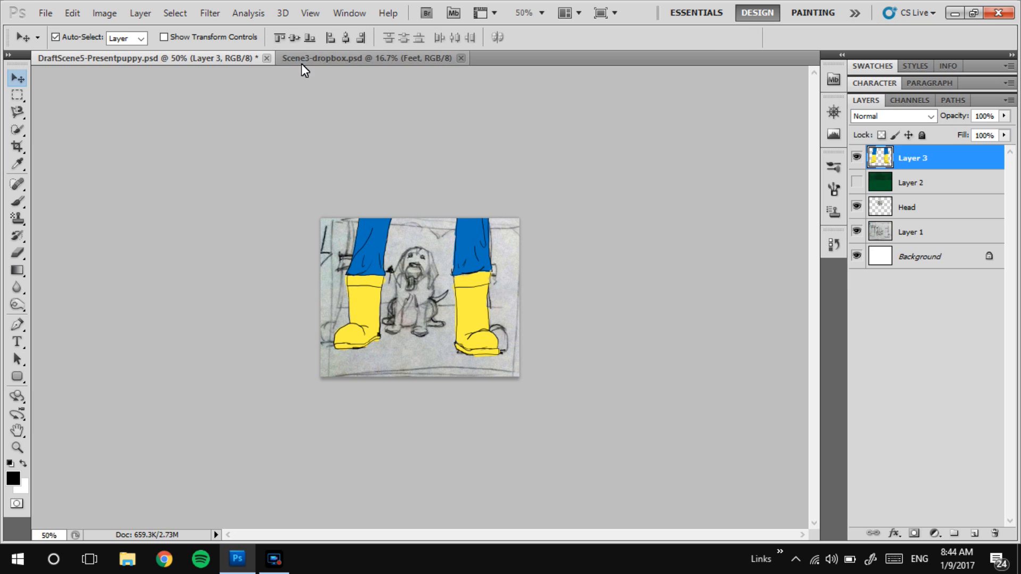
# Compare the placed boots with the original in Scene3-dropbox.psd and hide the Box layer there
pyautogui.click(299, 59)
pyautogui.hotkey('ctrl', 'd')
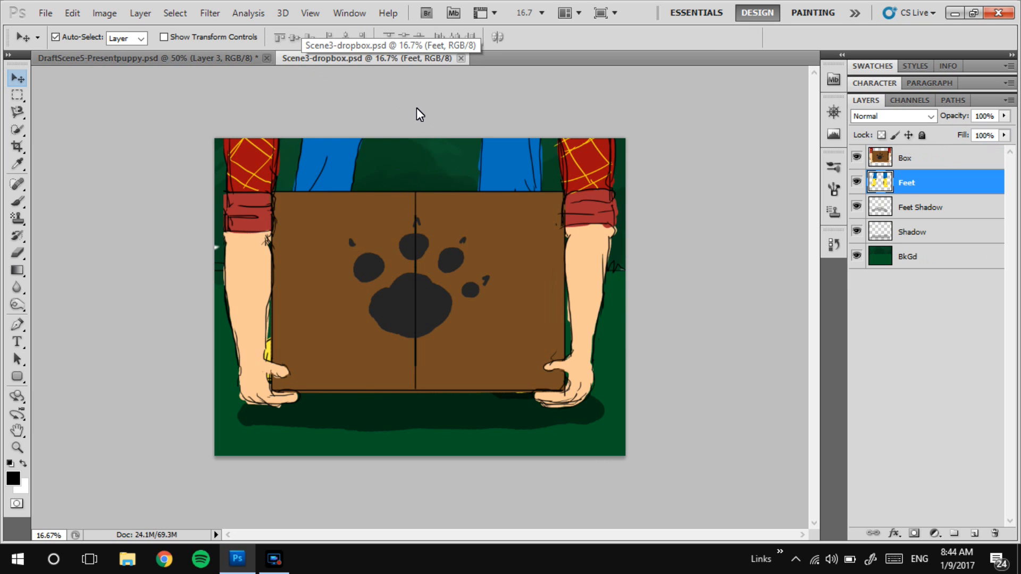
pyautogui.click(117, 60)
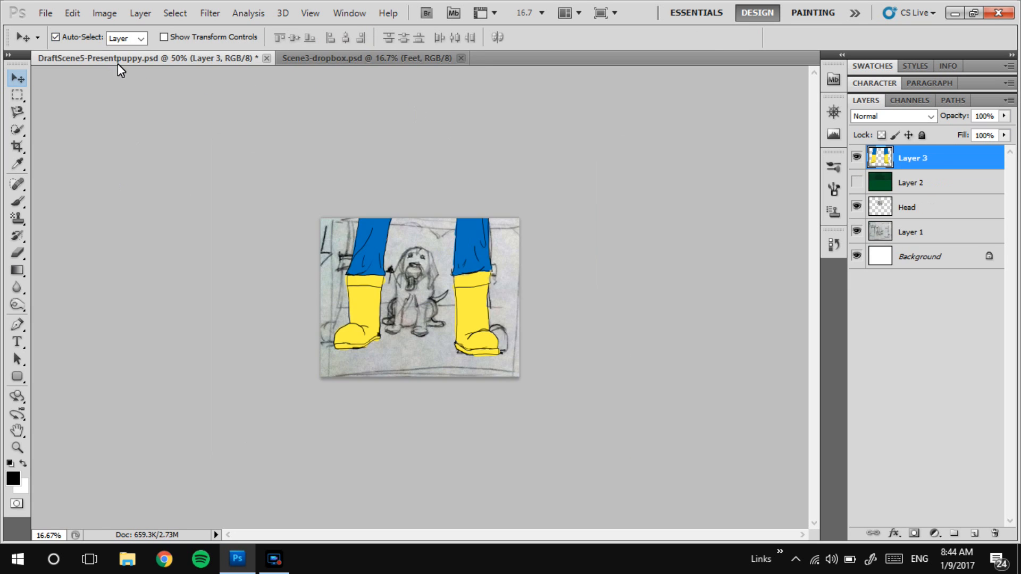
pyautogui.hotkey('ctrl', '+')
pyautogui.hotkey('ctrl', '+')
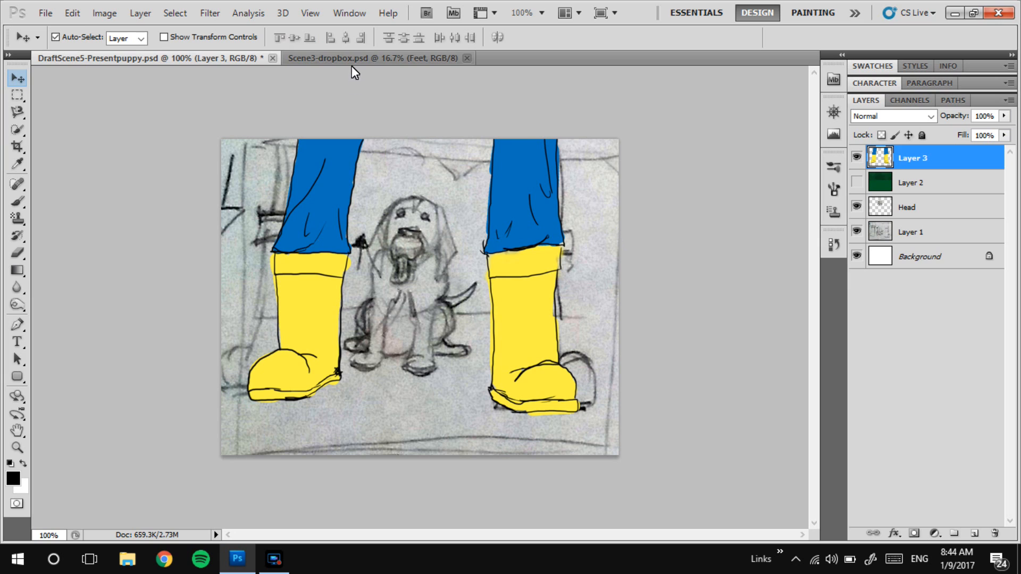
pyautogui.click(332, 59)
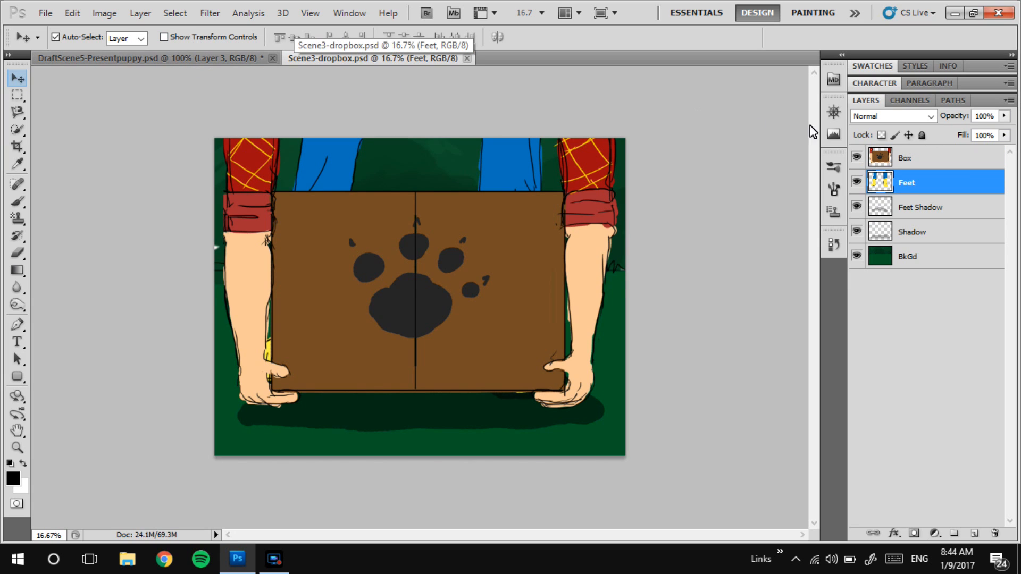
pyautogui.click(857, 157)
pyautogui.click(855, 158)
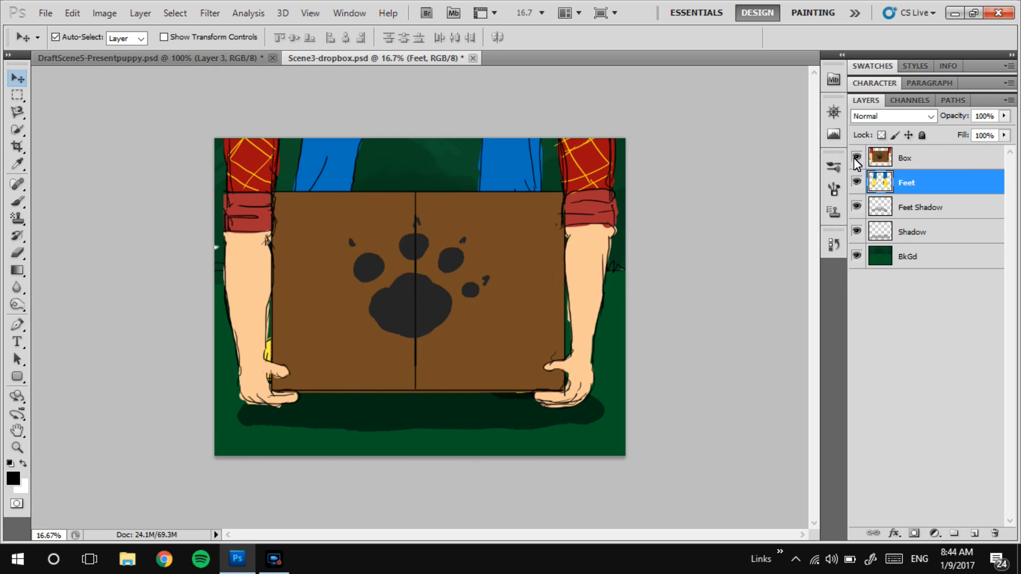
pyautogui.click(853, 158)
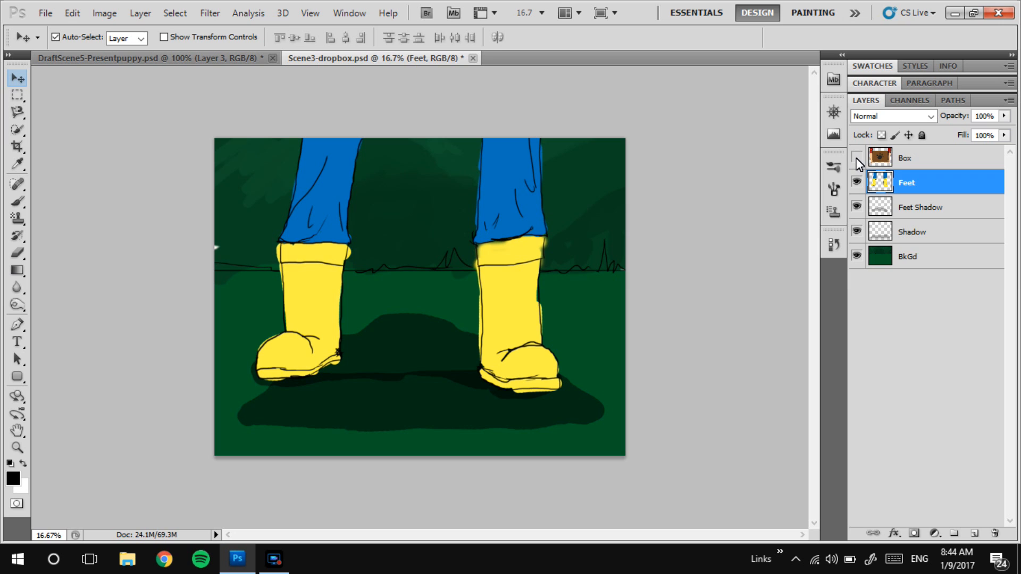
# Make the Box layer visible again in Scene3-dropbox.psd and return to DraftScene5-Presentpuppy.psd
pyautogui.click(856, 158)
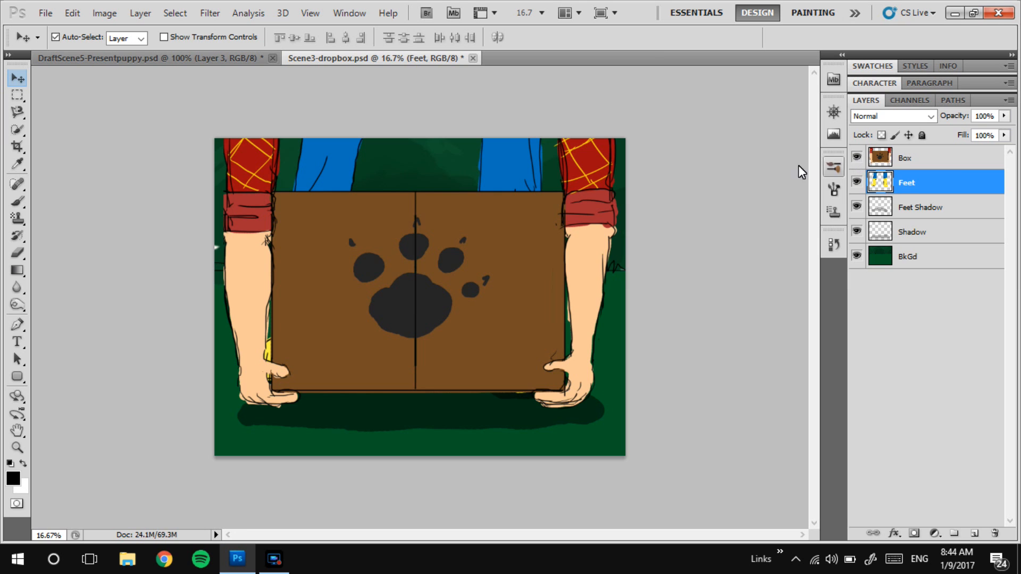
pyautogui.click(234, 58)
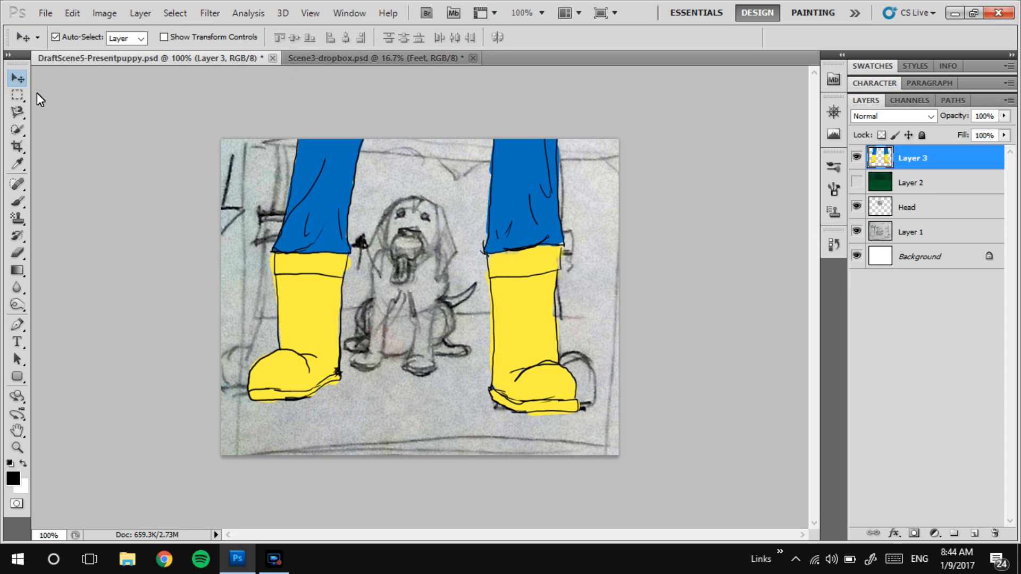
# Erase the feet of both yellow boots on Layer 3 with a size 60 eraser, leaving straight-cut shafts above the sketched shoes
pyautogui.press('e')
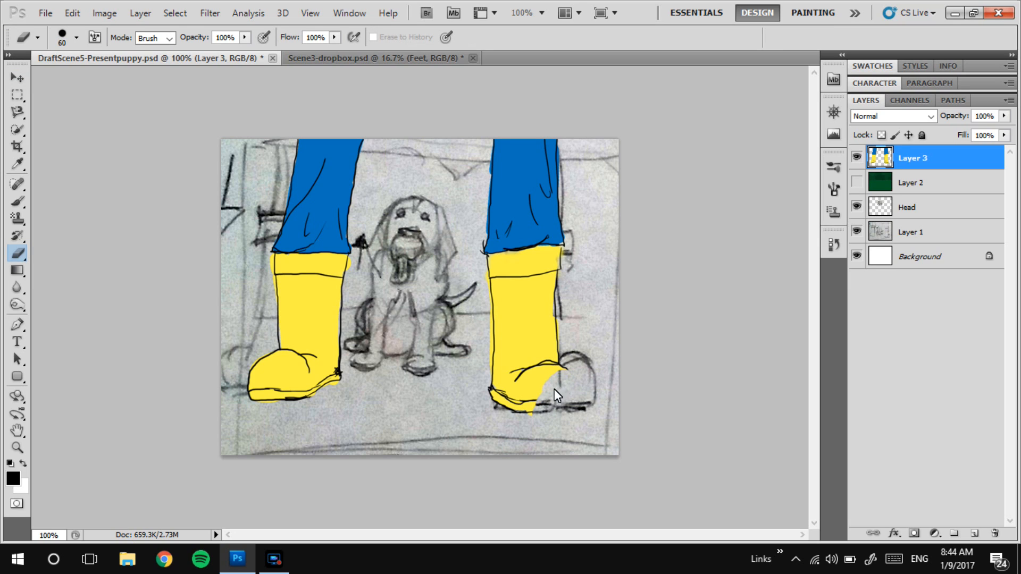
pyautogui.moveTo(550, 381)
pyautogui.mouseDown()
pyautogui.moveTo(508, 413)
pyautogui.moveTo(532, 397)
pyautogui.mouseUp()
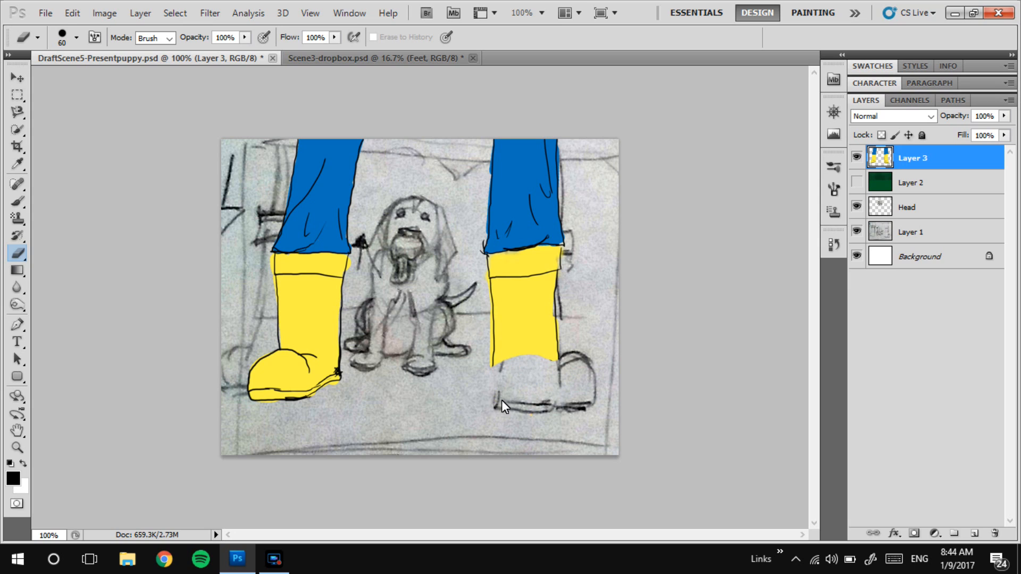
pyautogui.moveTo(265, 379)
pyautogui.mouseDown()
pyautogui.moveTo(305, 383)
pyautogui.moveTo(272, 383)
pyautogui.mouseUp()
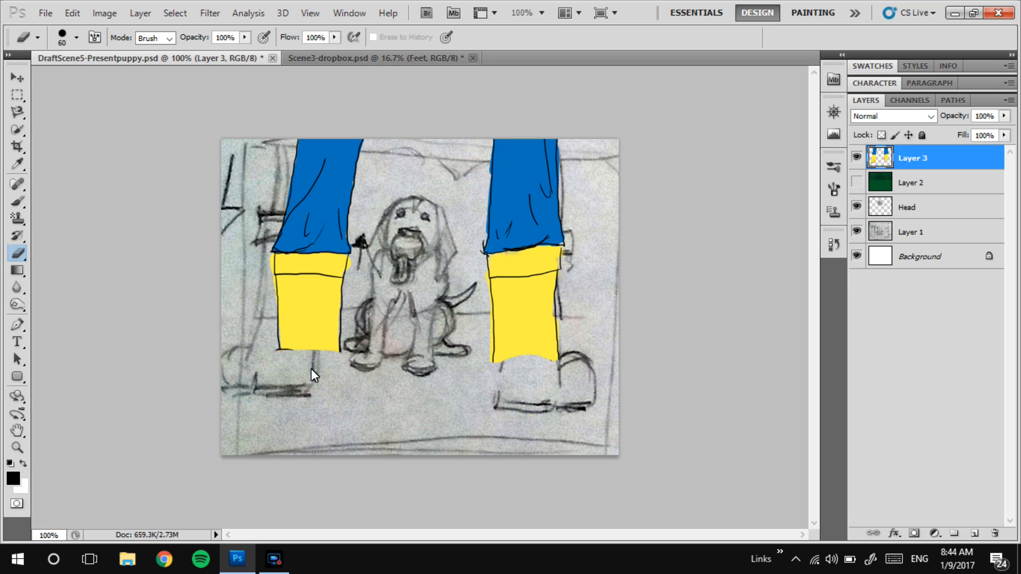
pyautogui.moveTo(537, 367); pyautogui.dragTo(495, 365)
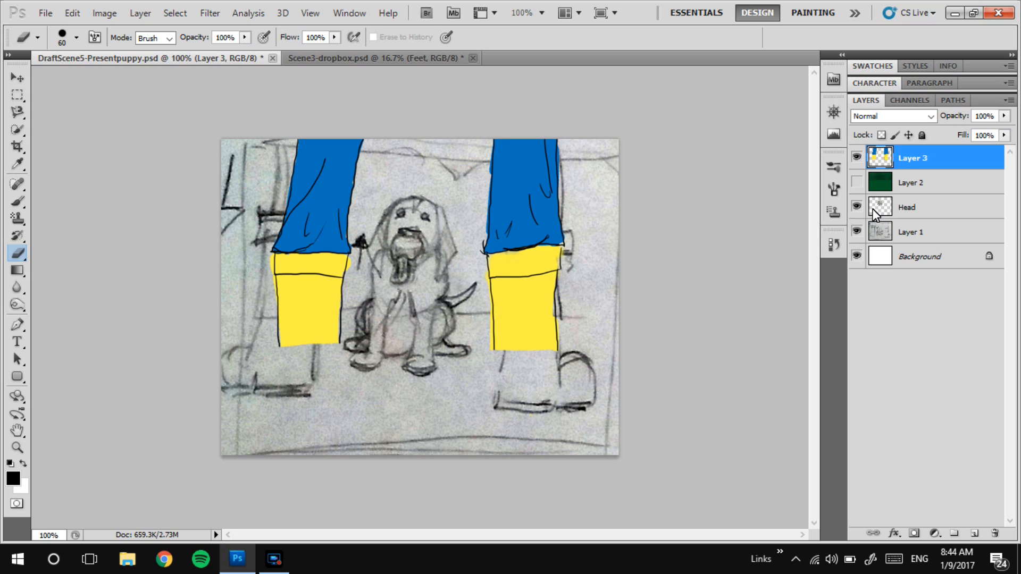
pyautogui.click(307, 56)
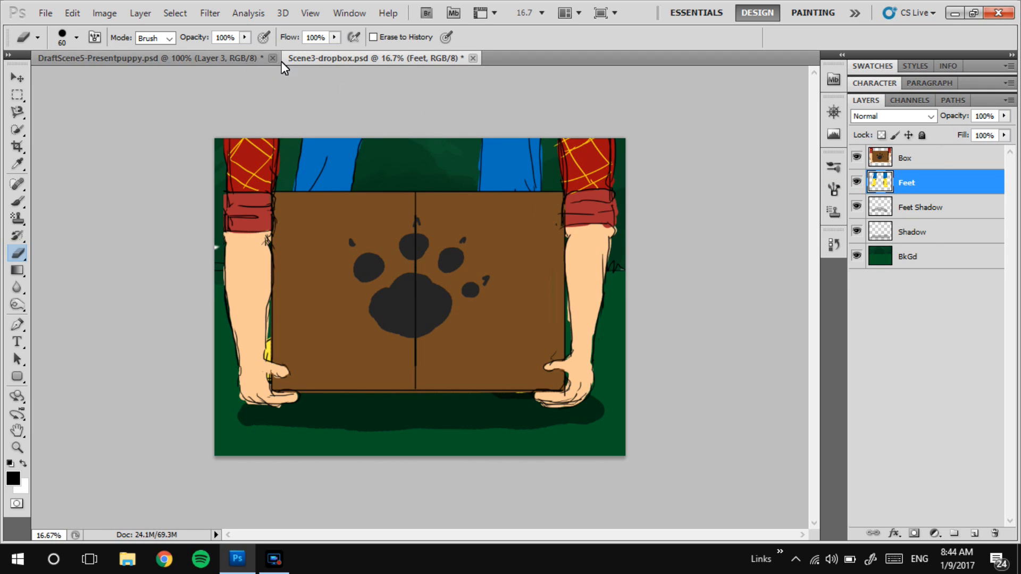
pyautogui.click(241, 58)
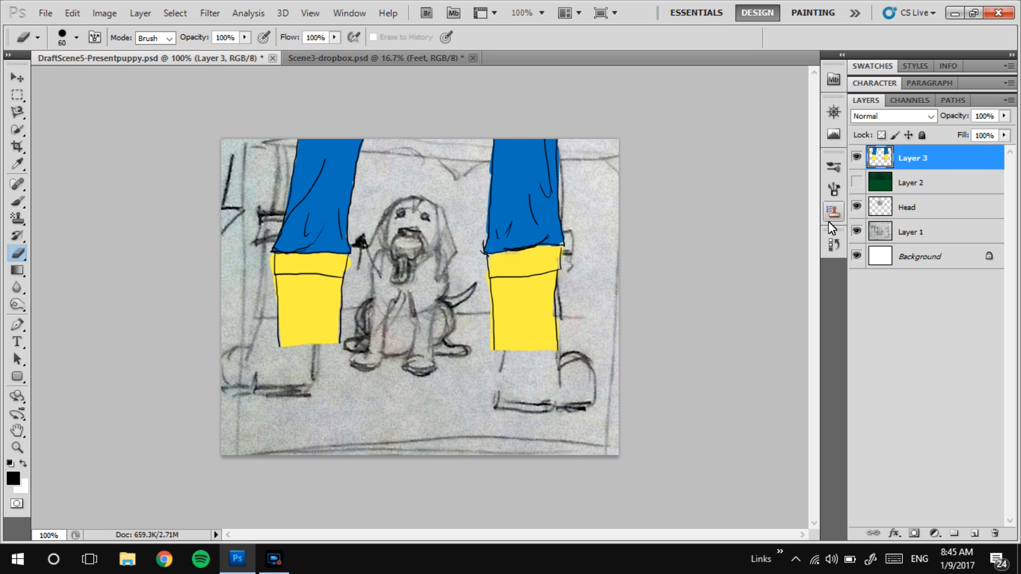
# Outline the lower shaft and bottom edge of the right boot in black with a 1 px brush at 100% opacity
pyautogui.press('b')
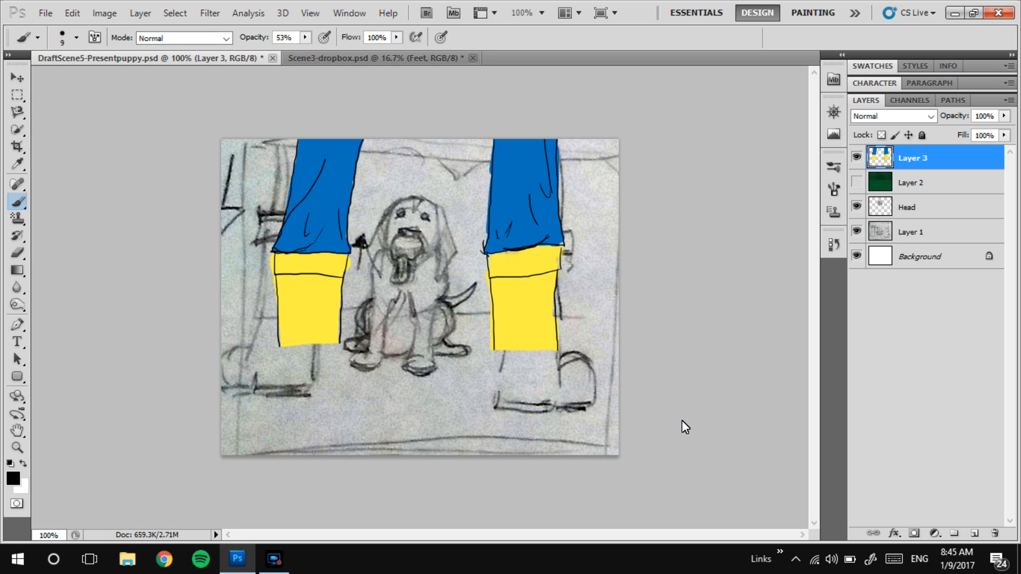
pyautogui.click(305, 37)
pyautogui.moveTo(307, 53); pyautogui.dragTo(373, 60)
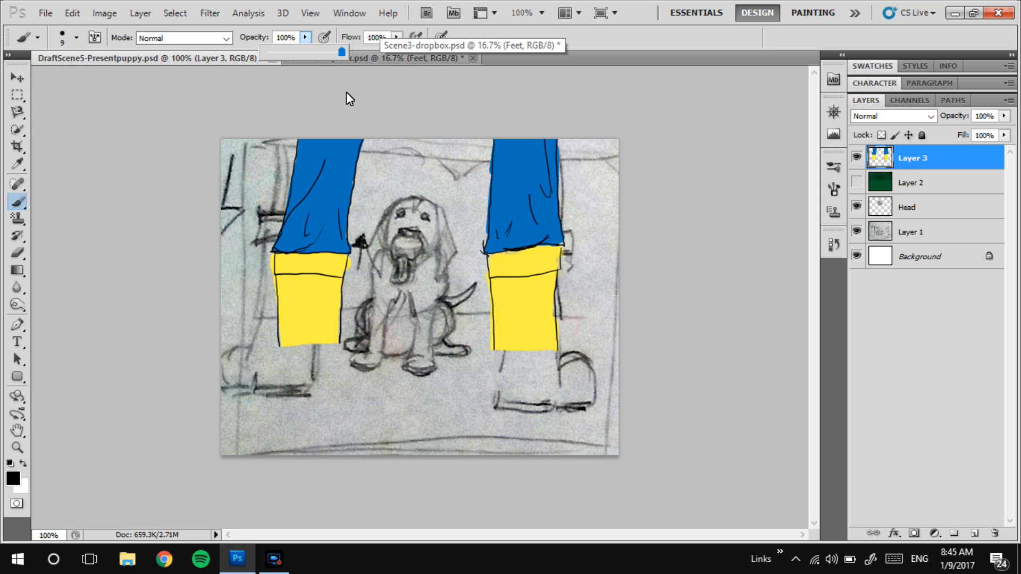
pyautogui.press('[')
pyautogui.press('[')
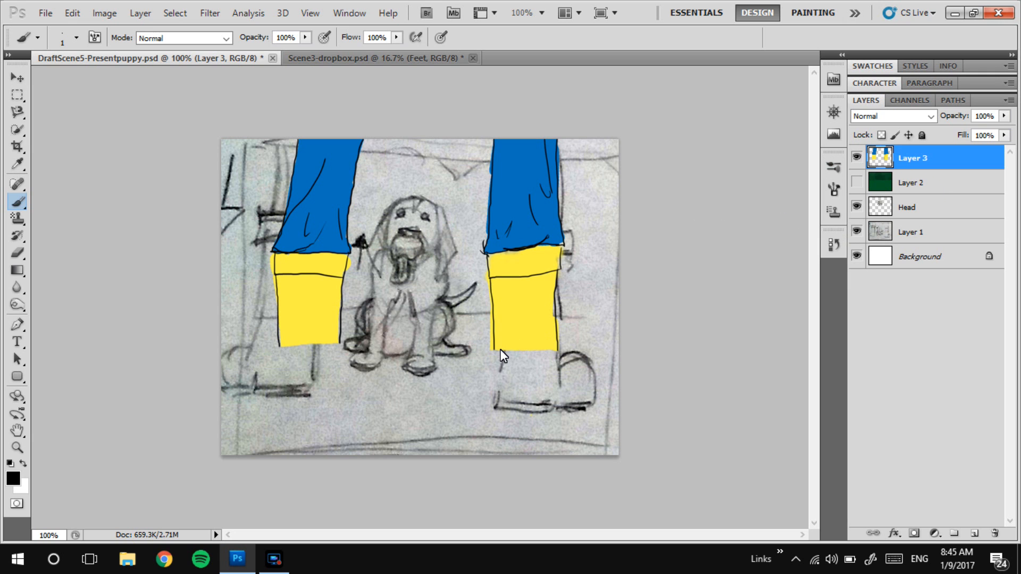
pyautogui.hotkey('ctrl', '=')
pyautogui.moveTo(557, 305)
pyautogui.mouseDown()
pyautogui.moveTo(525, 271)
pyautogui.moveTo(521, 280)
pyautogui.mouseUp()
pyautogui.moveTo(515, 420); pyautogui.dragTo(515, 327)
pyautogui.hotkey('ctrl', 'alt', 'z')
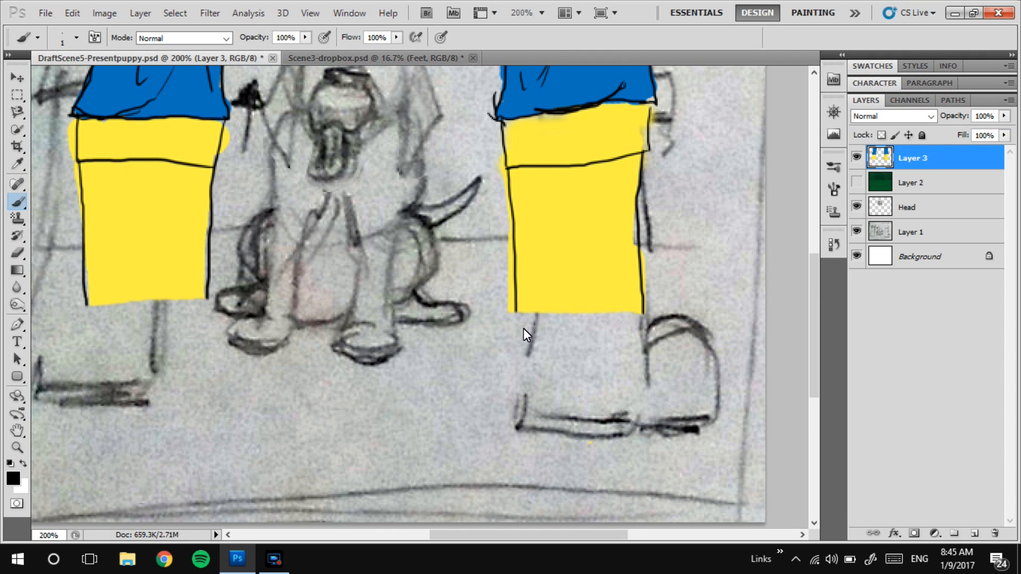
pyautogui.hotkey('ctrl', 'alt', 'z')
pyautogui.moveTo(640, 344)
pyautogui.mouseDown()
pyautogui.moveTo(636, 433)
pyautogui.moveTo(643, 381)
pyautogui.moveTo(608, 434)
pyautogui.moveTo(545, 430)
pyautogui.mouseUp()
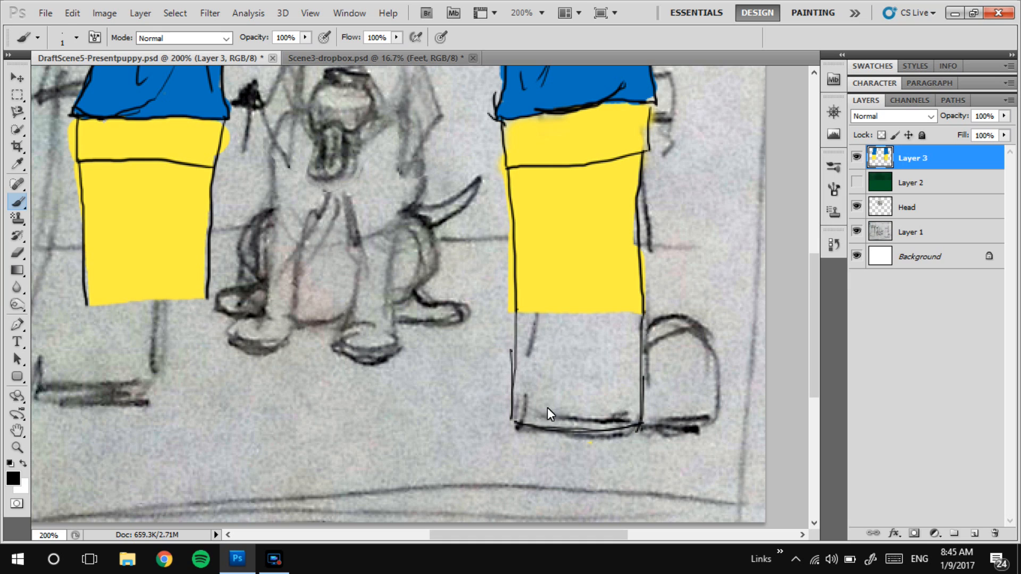
# Outline the rounded, outward-pointing toe of the right boot along the sketch, redoing the strokes that miss
pyautogui.moveTo(639, 419)
pyautogui.mouseDown()
pyautogui.moveTo(704, 416)
pyautogui.moveTo(720, 392)
pyautogui.mouseUp()
pyautogui.hotkey('ctrl', 'z')
pyautogui.hotkey('ctrl', 'z')
pyautogui.moveTo(713, 410)
pyautogui.mouseDown()
pyautogui.moveTo(723, 370)
pyautogui.moveTo(710, 336)
pyautogui.mouseUp()
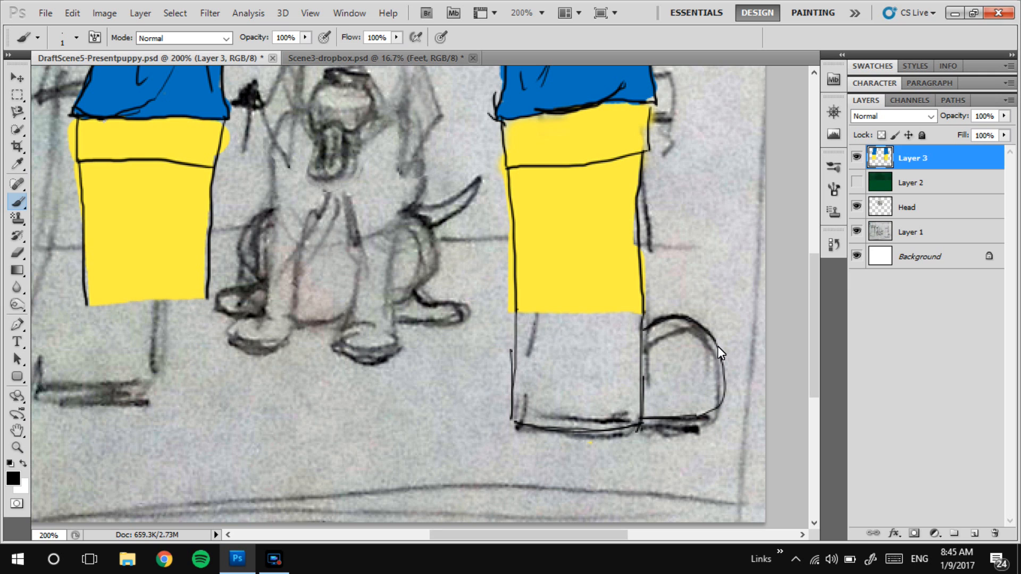
# Outline the left boot's lower shaft, bottom edge and rounded outward-pointing toe in black
pyautogui.moveTo(234, 381)
pyautogui.mouseDown()
pyautogui.moveTo(466, 317)
pyautogui.moveTo(471, 334)
pyautogui.mouseUp()
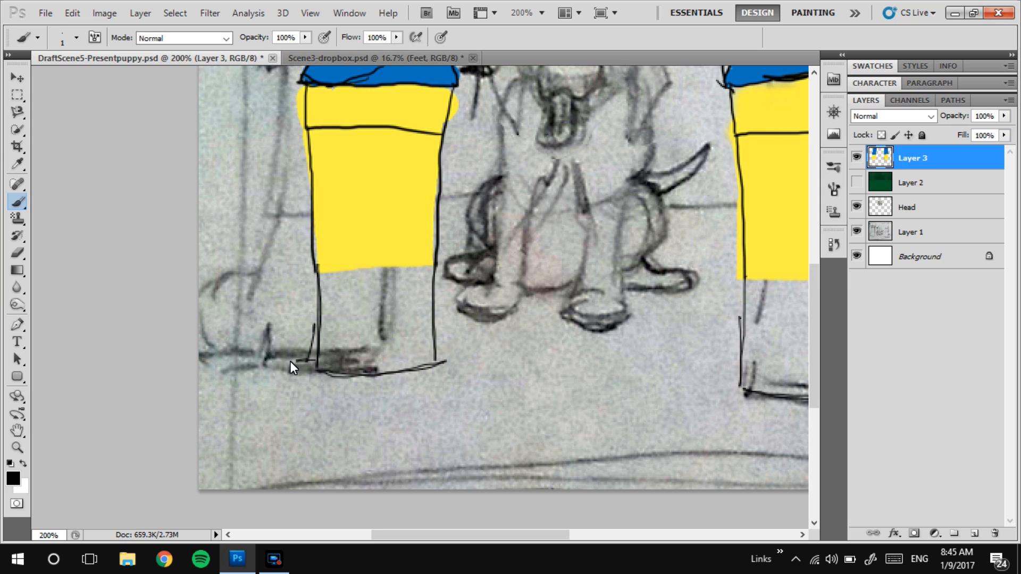
pyautogui.moveTo(250, 302)
pyautogui.mouseDown()
pyautogui.moveTo(283, 268)
pyautogui.moveTo(312, 267)
pyautogui.mouseUp()
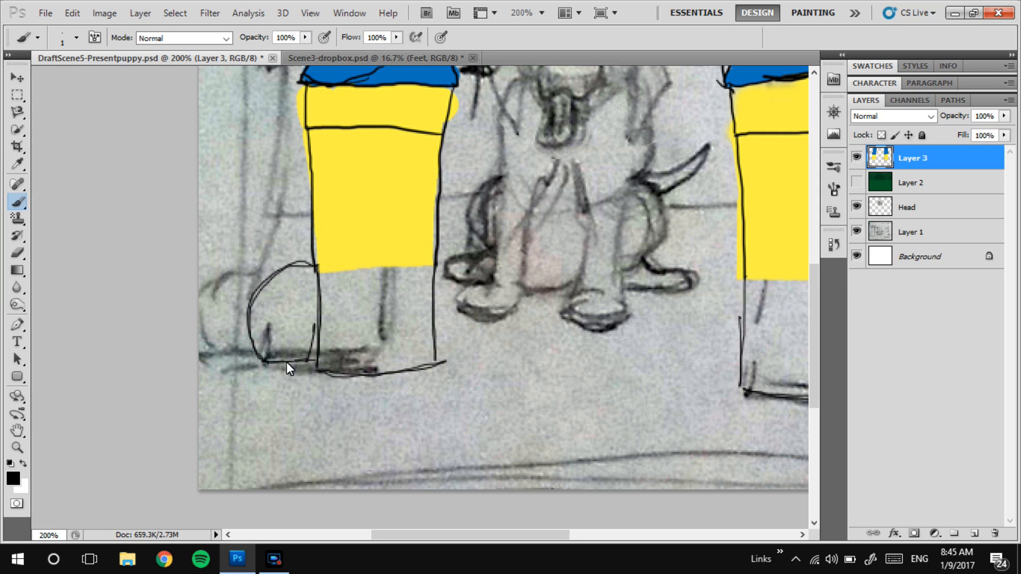
pyautogui.moveTo(597, 288); pyautogui.dragTo(380, 285)
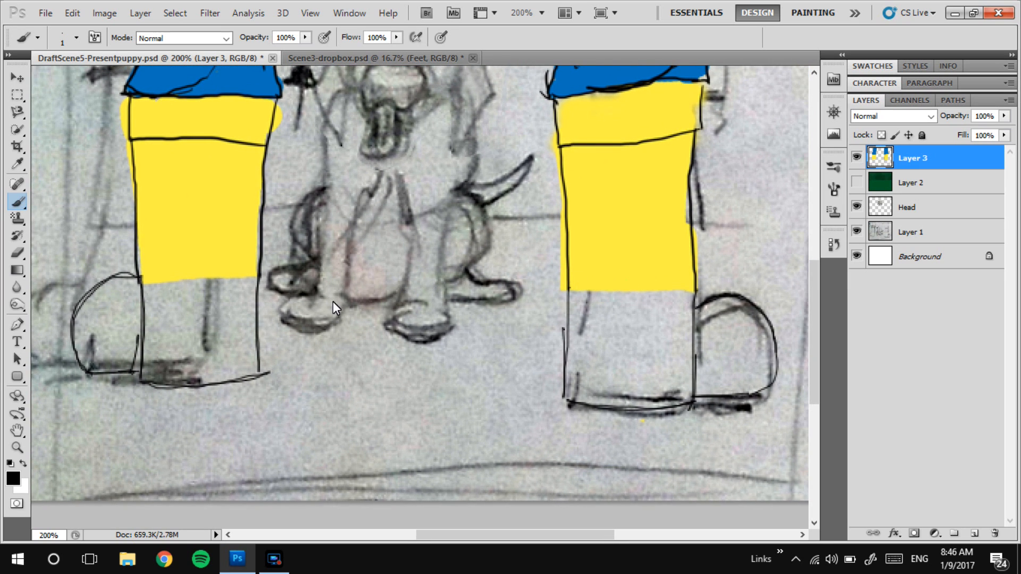
pyautogui.moveTo(333, 301); pyautogui.dragTo(362, 298)
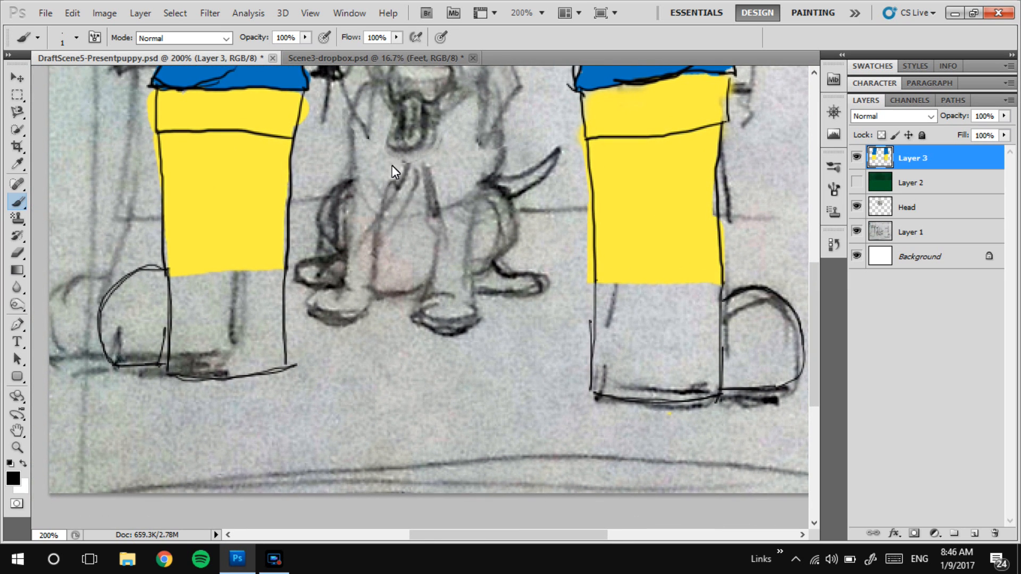
# Add a new layer directly beneath Layer 3 and sample the boots' yellow as the brush colour
pyautogui.click(975, 533)
pyautogui.moveTo(937, 174); pyautogui.dragTo(917, 186)
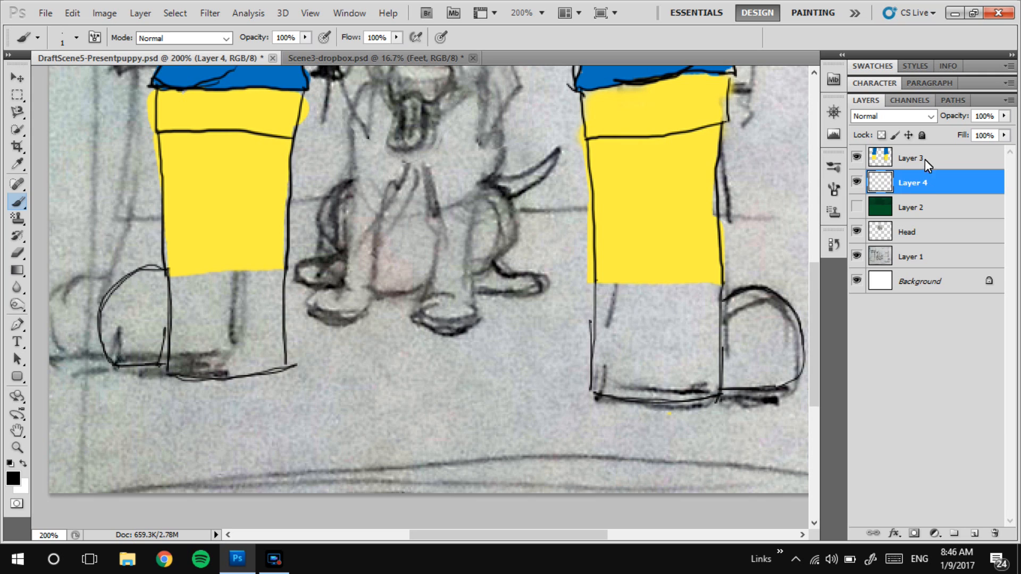
pyautogui.press('i')
pyautogui.click(664, 229)
pyautogui.press('b')
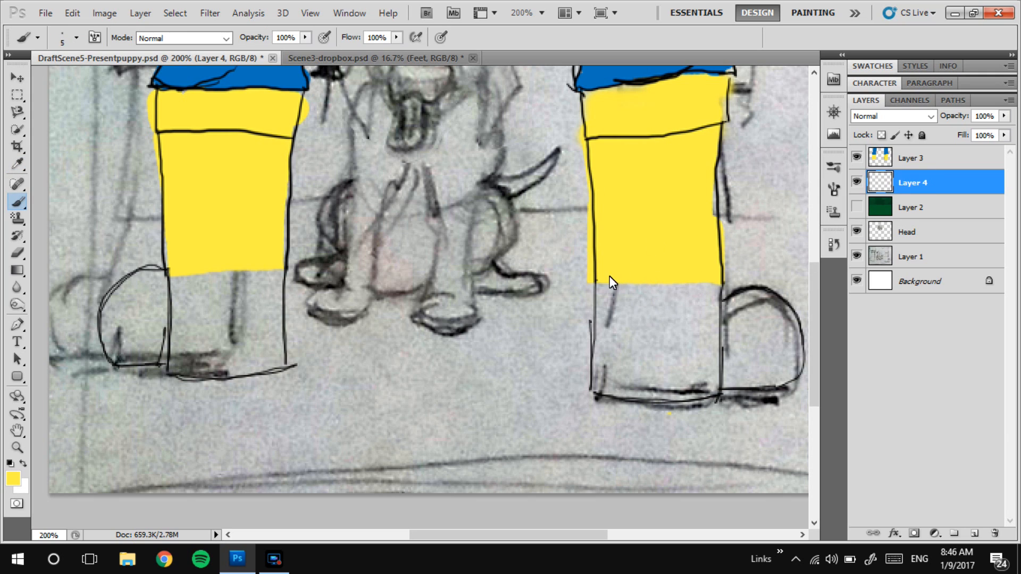
# Paint the right boot's lower shaft and toe yellow inside the outline, using a size 25 brush for the edges
pyautogui.press(']')
pyautogui.press(']')
pyautogui.press(']')
pyautogui.press(']')
pyautogui.press(']')
pyautogui.press(']')
pyautogui.press(']')
pyautogui.press(']')
pyautogui.press(']')
pyautogui.press(']')
pyautogui.moveTo(646, 300)
pyautogui.mouseDown()
pyautogui.moveTo(669, 285)
pyautogui.moveTo(682, 294)
pyautogui.moveTo(687, 273)
pyautogui.moveTo(687, 363)
pyautogui.moveTo(756, 329)
pyautogui.moveTo(638, 358)
pyautogui.moveTo(635, 268)
pyautogui.moveTo(623, 332)
pyautogui.moveTo(625, 286)
pyautogui.moveTo(635, 354)
pyautogui.moveTo(609, 369)
pyautogui.moveTo(611, 378)
pyautogui.mouseUp()
pyautogui.press('[')
pyautogui.press('[')
pyautogui.press('[')
pyautogui.press('[')
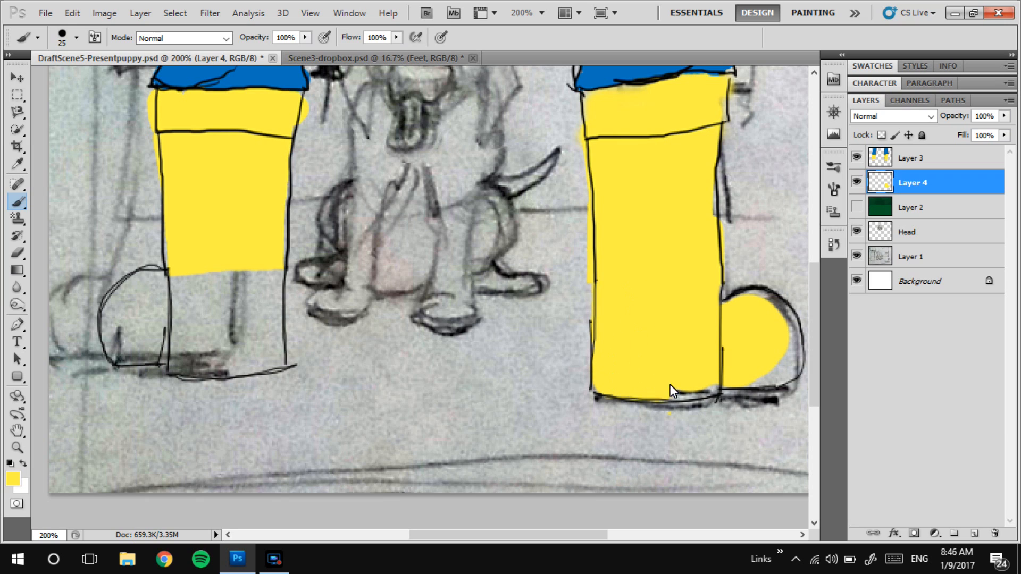
pyautogui.moveTo(748, 356); pyautogui.dragTo(776, 372)
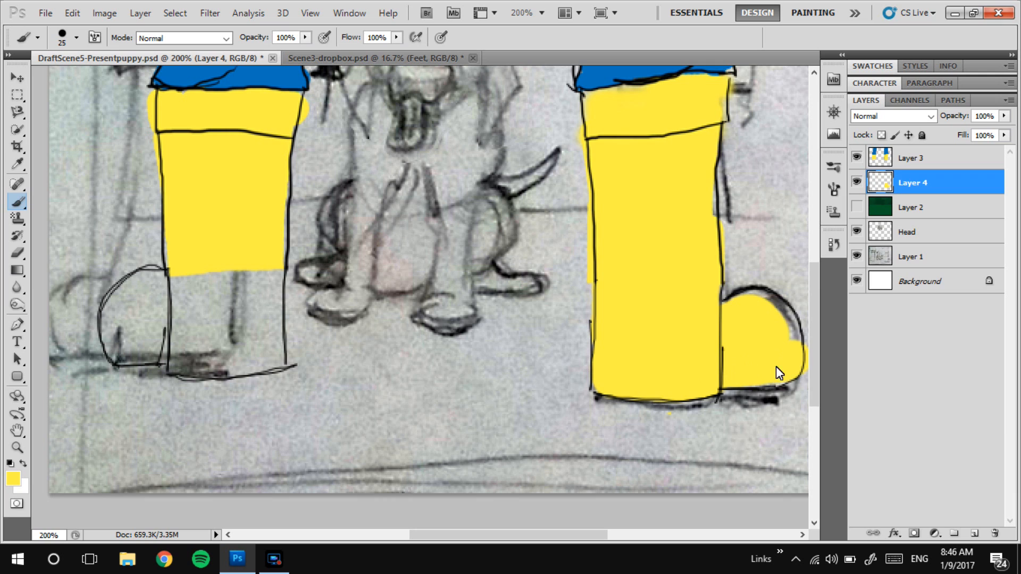
pyautogui.moveTo(741, 315); pyautogui.dragTo(728, 319)
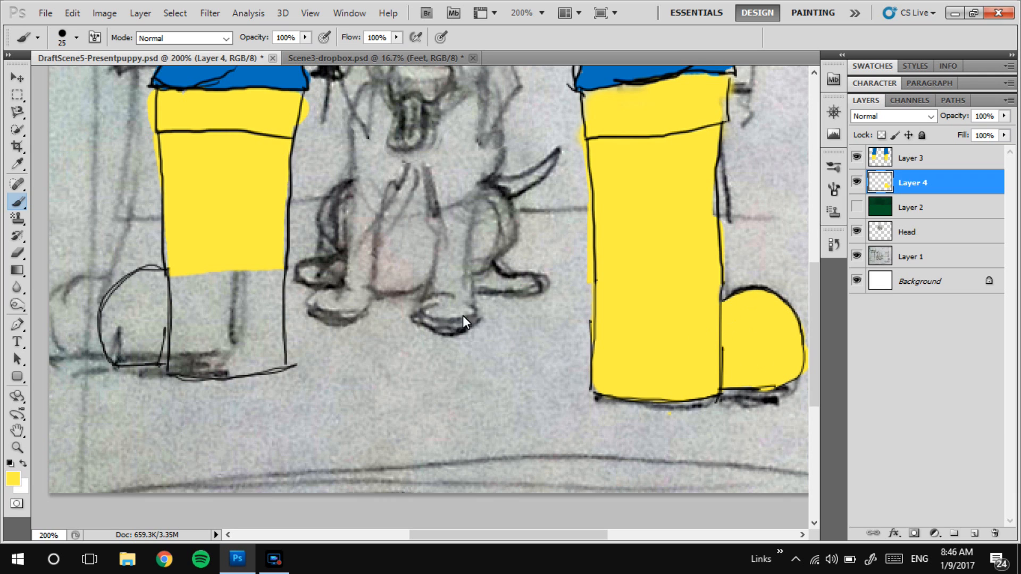
# Fill the left boot's lower shaft and toe with yellow inside its black outline
pyautogui.hscroll(-5, 465, 273)
pyautogui.moveTo(415, 249); pyautogui.dragTo(419, 241)
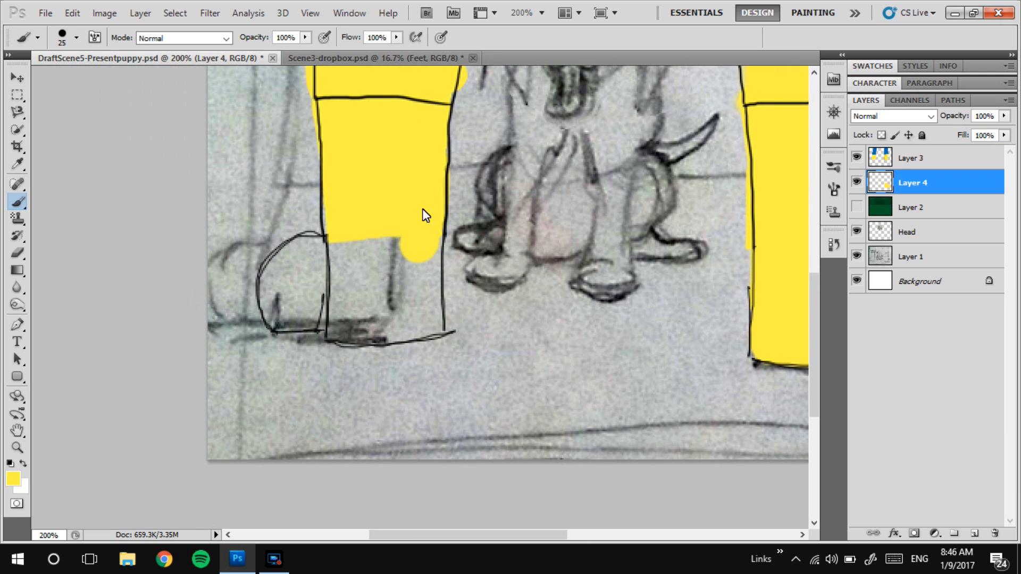
pyautogui.moveTo(405, 274)
pyautogui.mouseDown()
pyautogui.moveTo(372, 269)
pyautogui.moveTo(346, 308)
pyautogui.mouseUp()
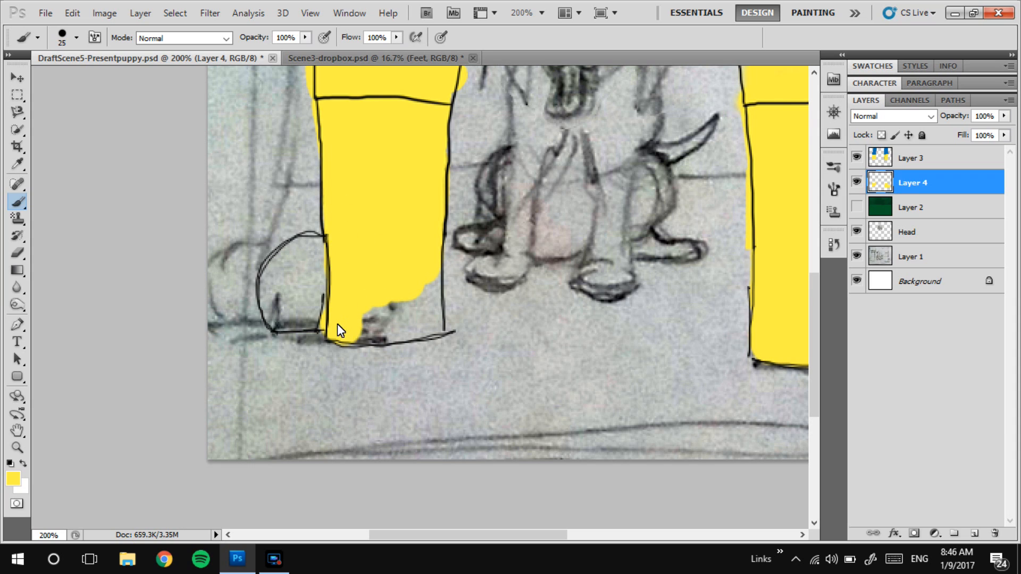
pyautogui.moveTo(426, 322)
pyautogui.mouseDown()
pyautogui.moveTo(429, 276)
pyautogui.moveTo(419, 272)
pyautogui.moveTo(389, 305)
pyautogui.mouseUp()
pyautogui.moveTo(317, 314)
pyautogui.mouseDown()
pyautogui.moveTo(283, 316)
pyautogui.moveTo(291, 263)
pyautogui.moveTo(279, 276)
pyautogui.moveTo(334, 263)
pyautogui.mouseUp()
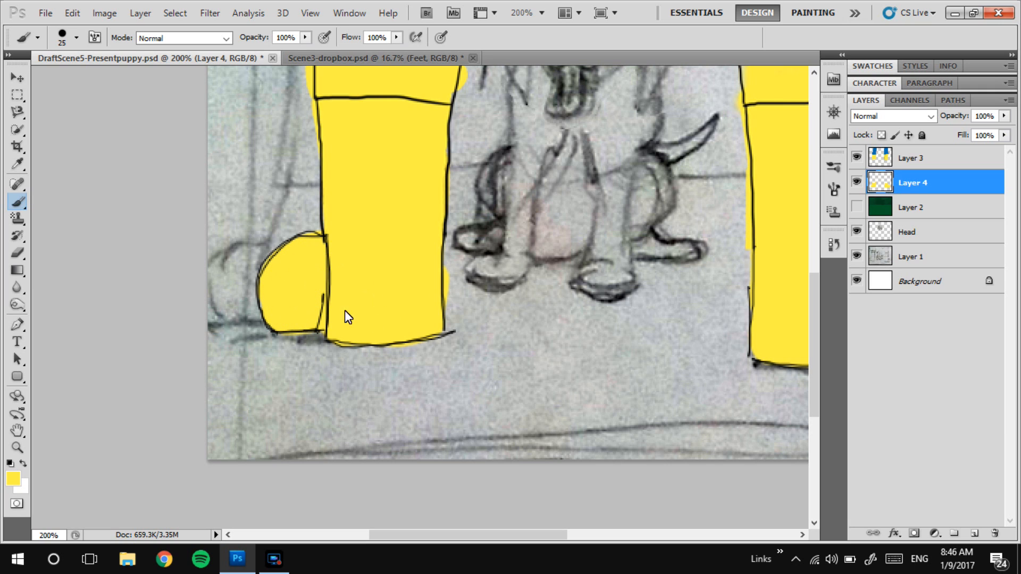
pyautogui.hotkey('ctrl', '-')
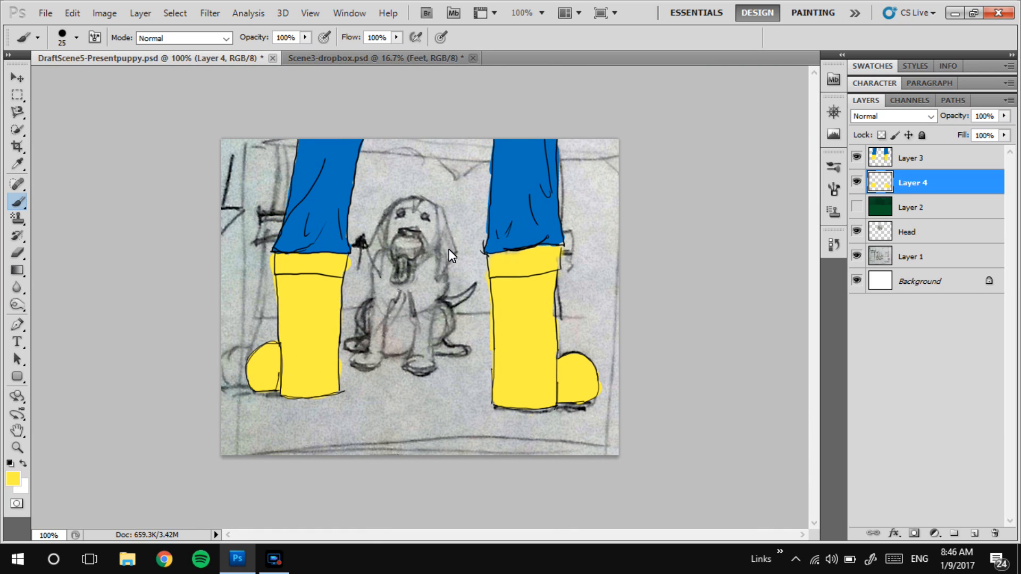
# Draw black sole lines across the shafts and toes of both boots on Layer 3 with a 1 px brush
pyautogui.hotkey('ctrl', '+')
pyautogui.scroll(-3, 515, 262)
pyautogui.moveTo(517, 262); pyautogui.dragTo(514, 273)
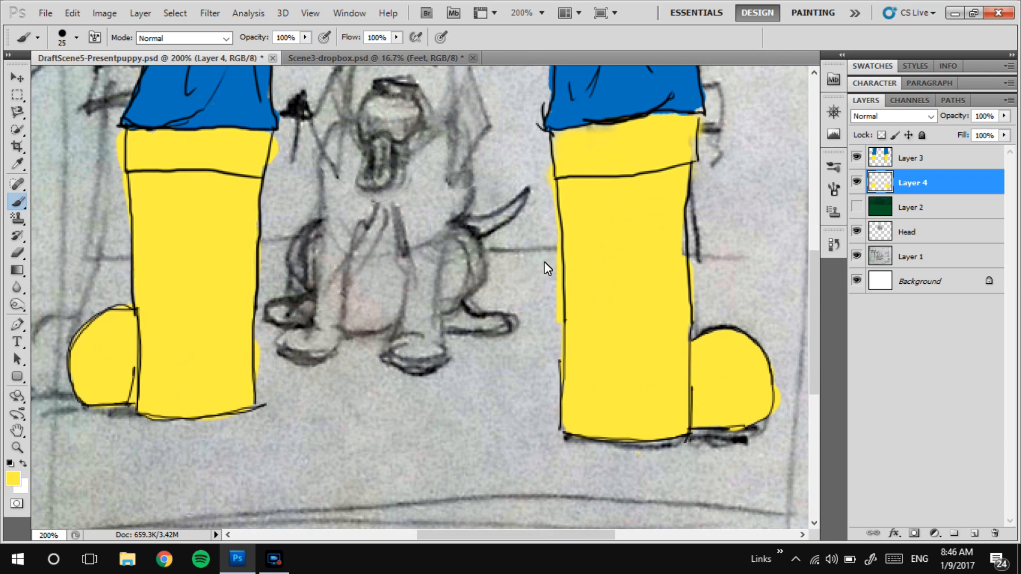
pyautogui.click(891, 160)
pyautogui.press('d')
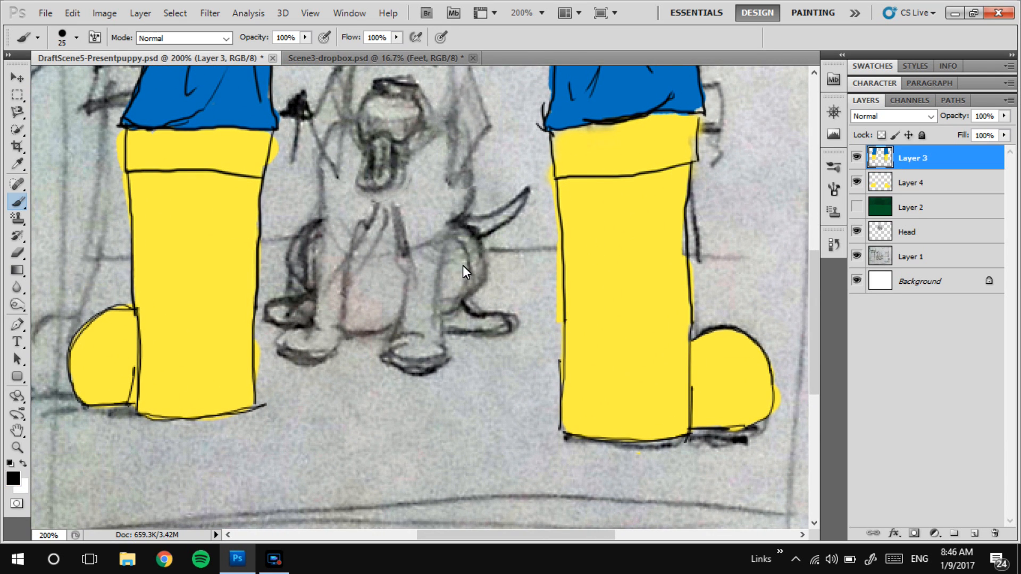
pyautogui.press('[')
pyautogui.press('[')
pyautogui.press('[')
pyautogui.press('[')
pyautogui.press('[')
pyautogui.press('[')
pyautogui.press('[')
pyautogui.press('[')
pyautogui.press('[')
pyautogui.press('[')
pyautogui.hotkey('ctrl', 'z')
pyautogui.moveTo(628, 414); pyautogui.dragTo(688, 409)
pyautogui.moveTo(612, 415); pyautogui.dragTo(589, 413)
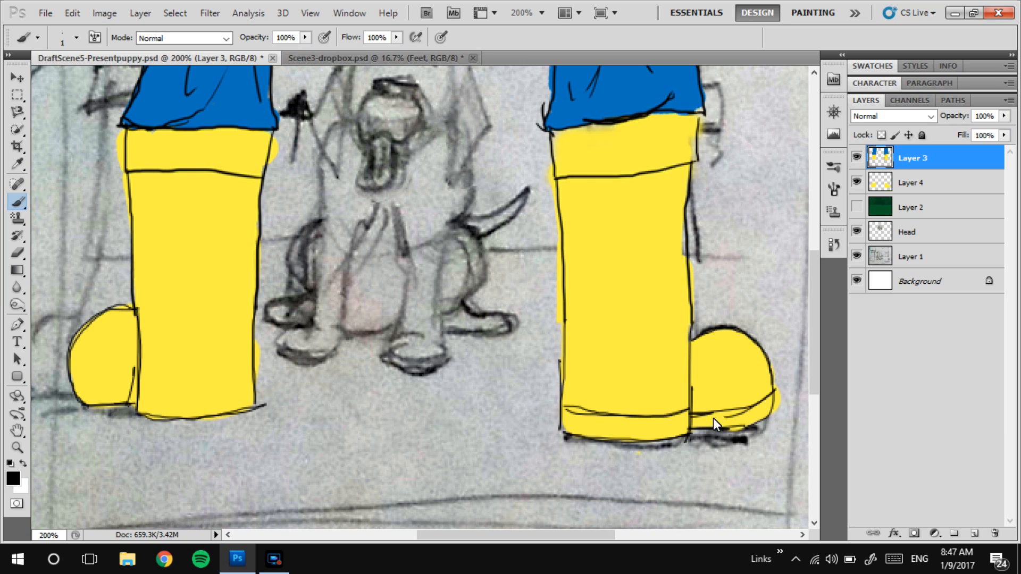
pyautogui.hotkey('ctrl', 'z')
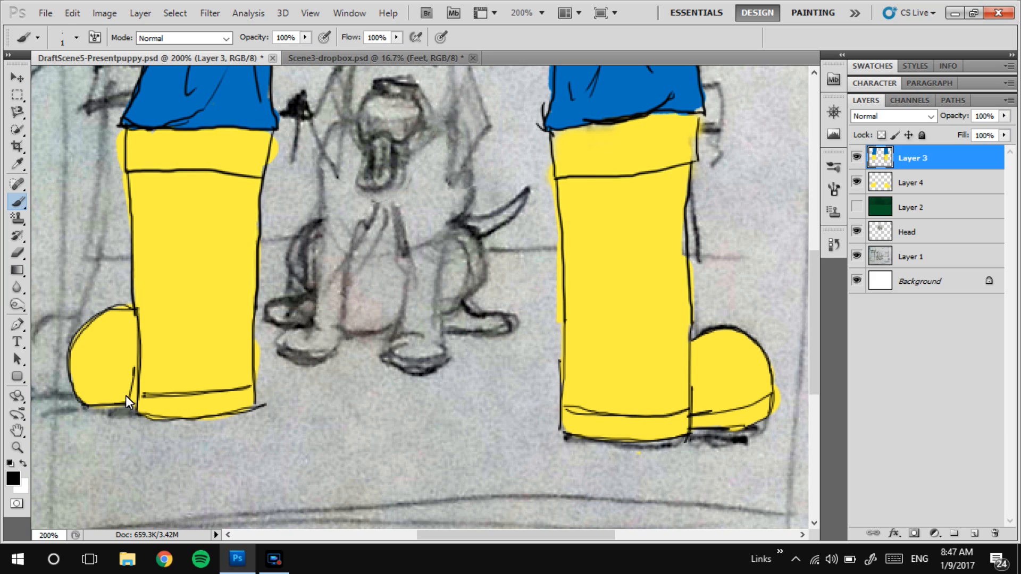
pyautogui.moveTo(71, 382); pyautogui.dragTo(135, 385)
# Sample the boot's yellow and darken the foreground colour to #e7db36 for the brush
pyautogui.press('i')
pyautogui.click(610, 234)
pyautogui.click(15, 479)
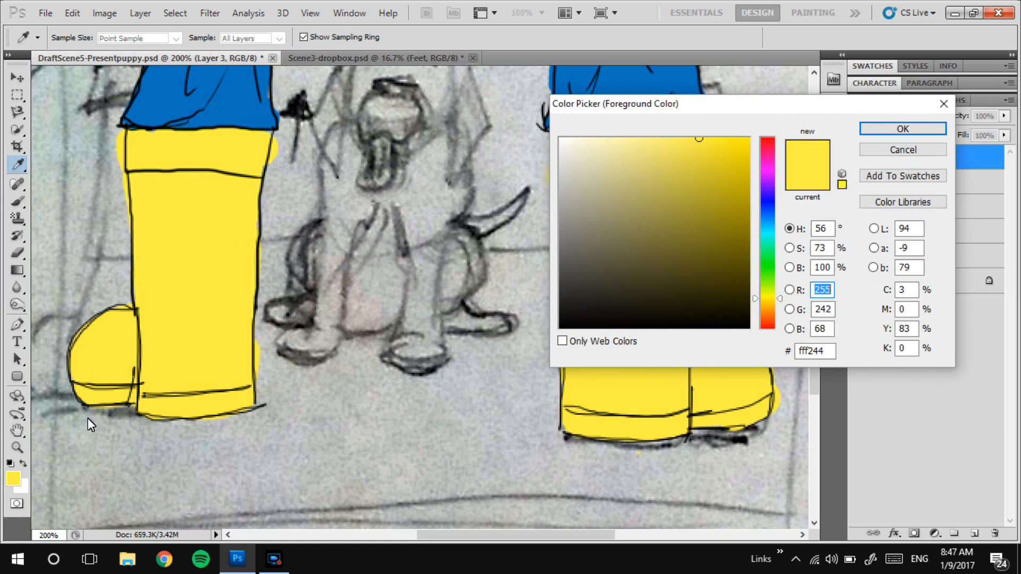
pyautogui.moveTo(716, 137); pyautogui.dragTo(705, 157)
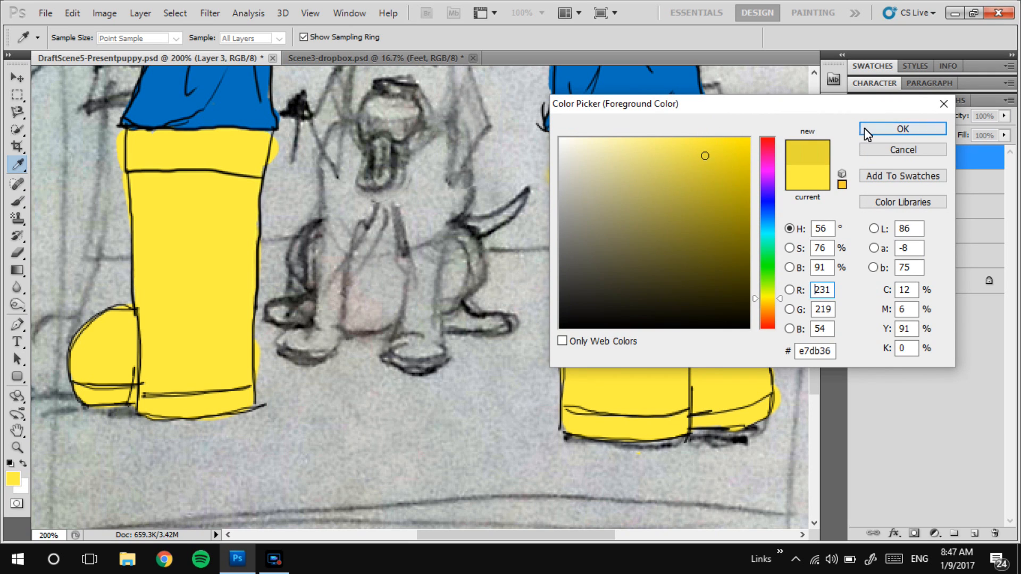
pyautogui.click(866, 128)
pyautogui.press('b')
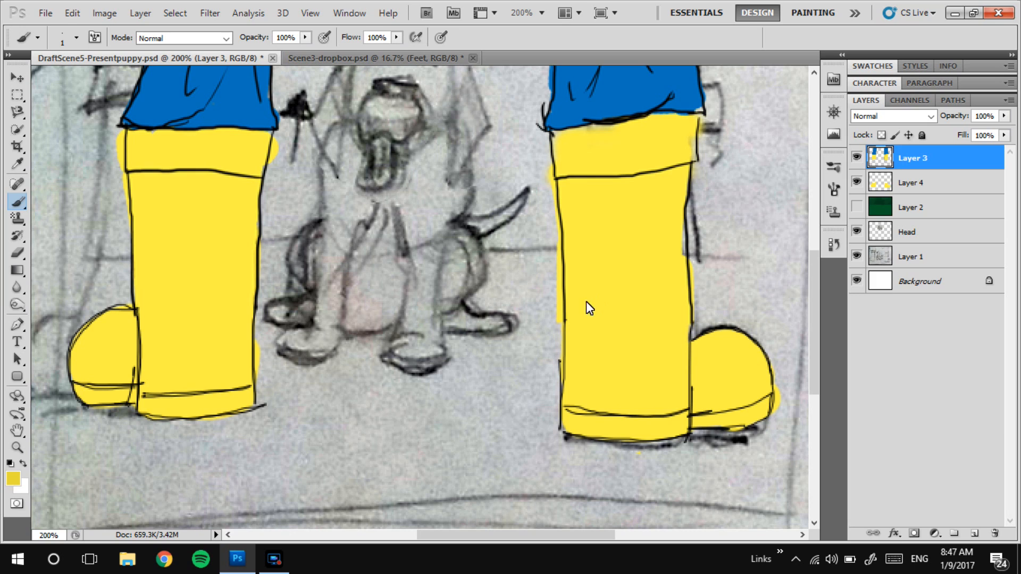
# Enlarge the brush to size 35 for shading the boots
pyautogui.press(']')
pyautogui.press(']')
pyautogui.press(']')
pyautogui.press(']')
pyautogui.press(']')
pyautogui.press(']')
pyautogui.press(']')
pyautogui.press(']')
pyautogui.press(']')
pyautogui.press(']')
pyautogui.moveTo(426, 192)
pyautogui.mouseDown()
pyautogui.moveTo(465, 461)
pyautogui.moveTo(398, 219)
pyautogui.moveTo(471, 308)
pyautogui.moveTo(474, 230)
pyautogui.moveTo(432, 223)
pyautogui.moveTo(436, 192)
pyautogui.mouseUp()
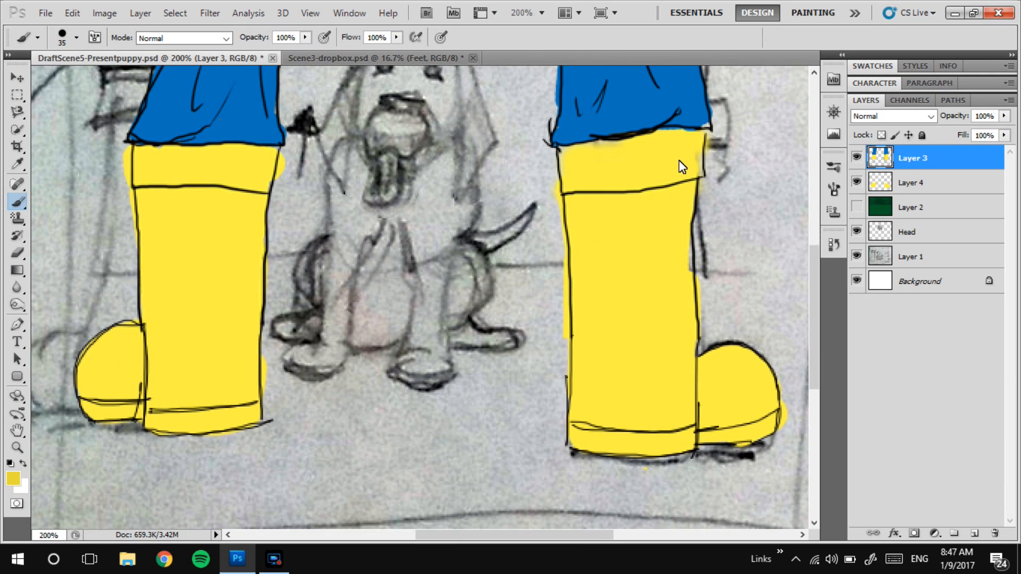
pyautogui.moveTo(683, 166); pyautogui.dragTo(684, 169)
pyautogui.hotkey('ctrl', 'z')
pyautogui.click(930, 181)
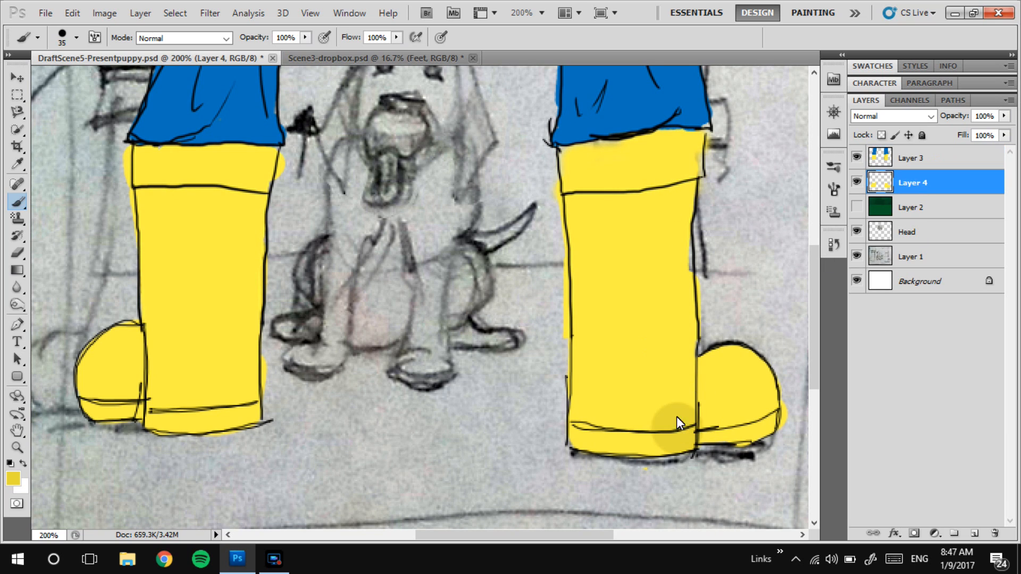
pyautogui.moveTo(676, 417); pyautogui.dragTo(679, 357)
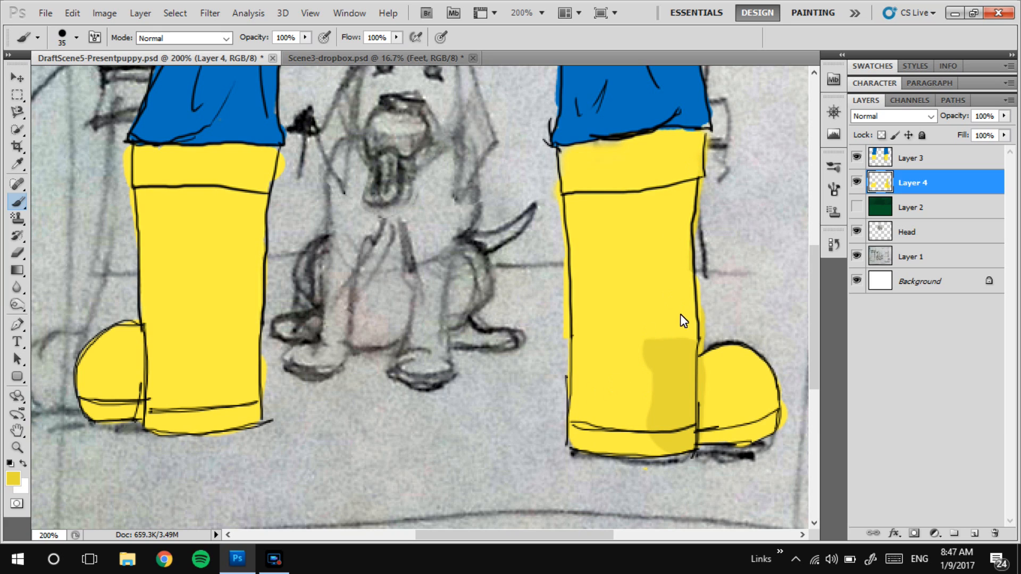
pyautogui.hotkey('ctrl', 'alt', 'z')
pyautogui.hotkey('ctrl', 'alt', 'z')
pyautogui.hotkey('ctrl', 'alt', 'z')
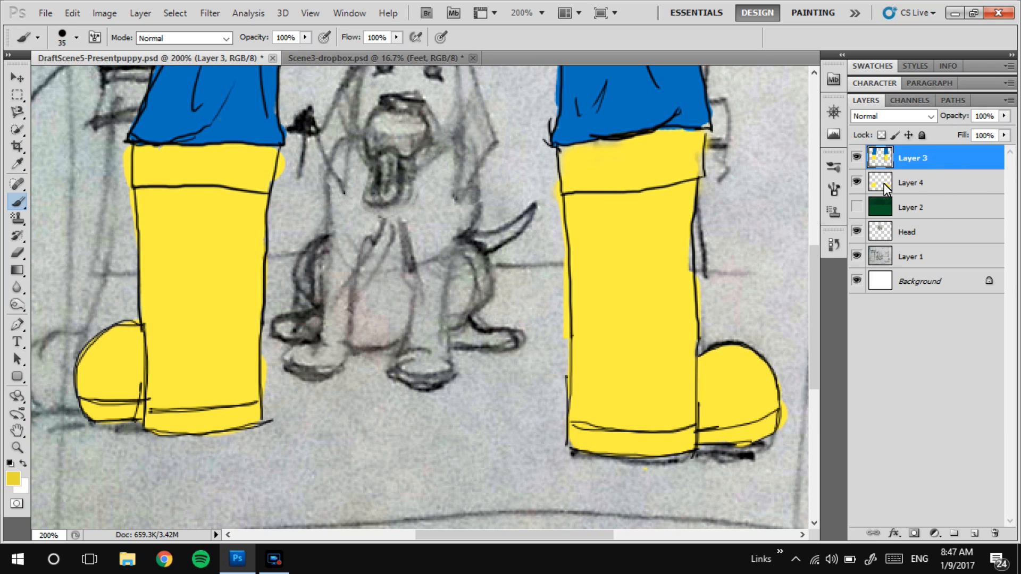
# Merge Layer 3 and Layer 4 into a single layer
pyautogui.keyDown('shift'); pyautogui.click(913, 184); pyautogui.keyUp('shift')
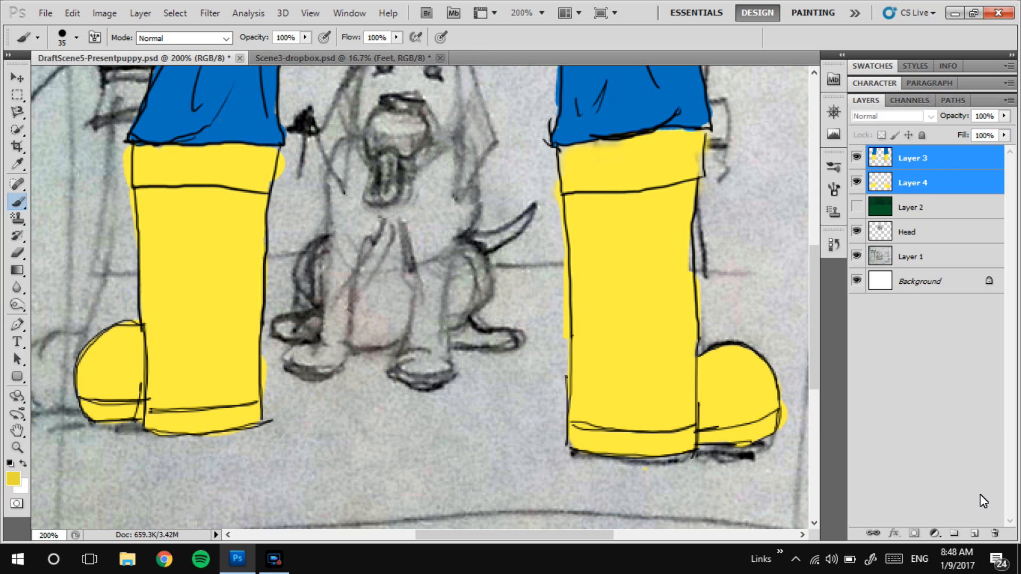
pyautogui.rightClick(940, 170)
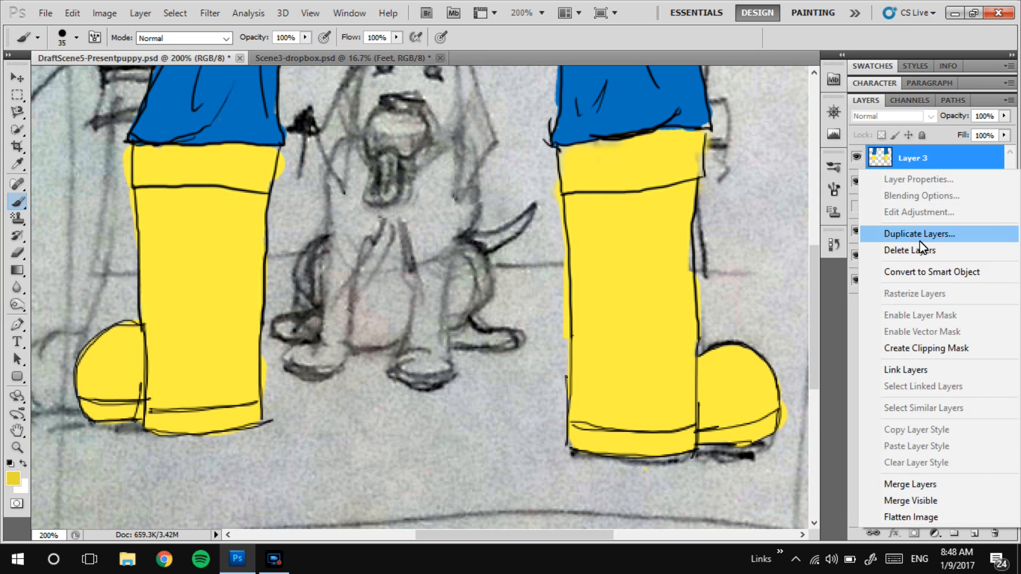
pyautogui.click(923, 484)
# Shade the outer side of the right boot's cuff with the darker yellow, then reduce the brush to size 10
pyautogui.hotkey('ctrl', '+')
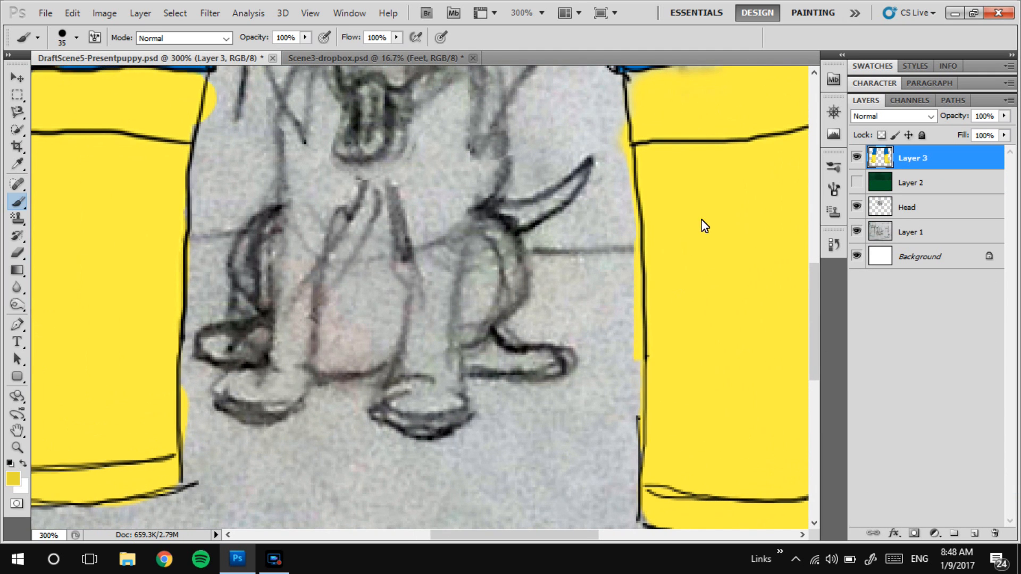
pyautogui.moveTo(683, 239)
pyautogui.mouseDown()
pyautogui.moveTo(440, 321)
pyautogui.moveTo(463, 298)
pyautogui.mouseUp()
pyautogui.press('[')
pyautogui.press('[')
pyautogui.press('[')
pyautogui.moveTo(569, 185)
pyautogui.mouseDown()
pyautogui.moveTo(548, 188)
pyautogui.moveTo(563, 165)
pyautogui.moveTo(572, 172)
pyautogui.moveTo(570, 157)
pyautogui.moveTo(538, 159)
pyautogui.moveTo(562, 144)
pyautogui.moveTo(524, 155)
pyautogui.mouseUp()
pyautogui.press('[')
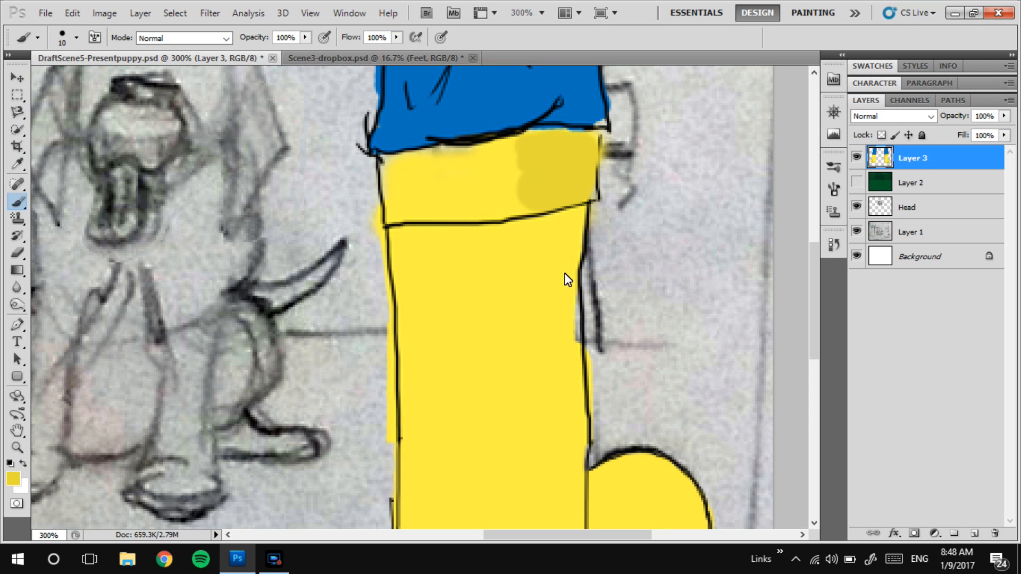
# Shade the outer side of the right boot's shaft down to the sole line with the darker yellow
pyautogui.moveTo(579, 227); pyautogui.dragTo(533, 251)
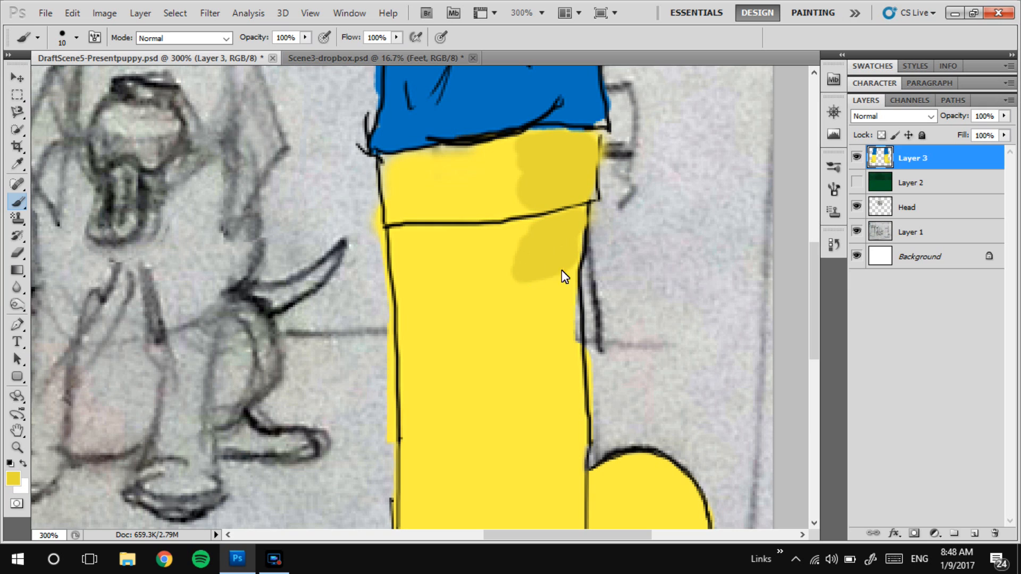
pyautogui.moveTo(519, 285)
pyautogui.mouseDown()
pyautogui.moveTo(557, 299)
pyautogui.moveTo(528, 325)
pyautogui.moveTo(534, 353)
pyautogui.moveTo(552, 355)
pyautogui.moveTo(541, 362)
pyautogui.moveTo(560, 367)
pyautogui.moveTo(565, 328)
pyautogui.mouseUp()
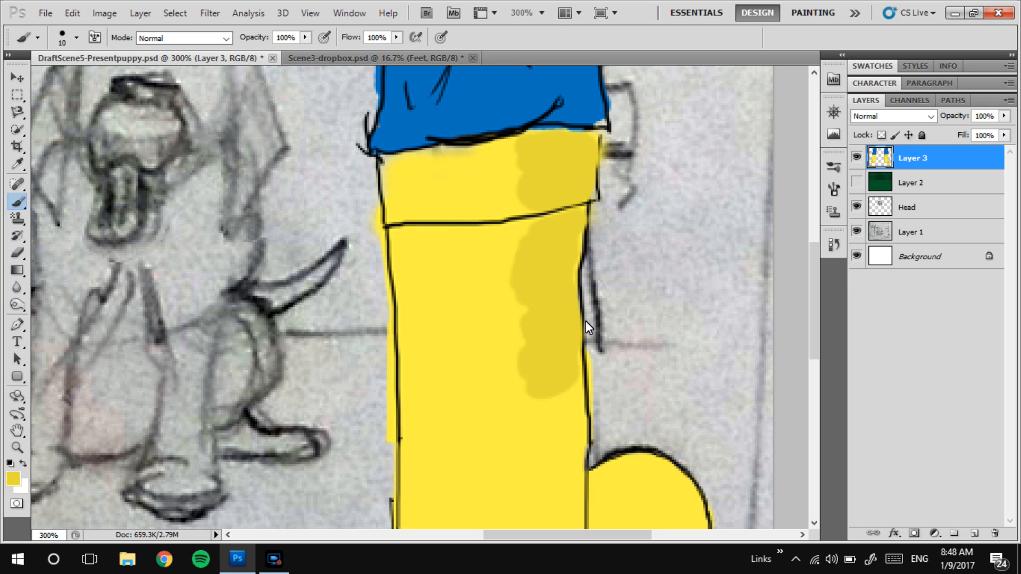
pyautogui.moveTo(588, 398)
pyautogui.mouseDown()
pyautogui.moveTo(562, 311)
pyautogui.moveTo(499, 198)
pyautogui.mouseUp()
pyautogui.moveTo(429, 230)
pyautogui.mouseDown()
pyautogui.moveTo(482, 237)
pyautogui.moveTo(455, 248)
pyautogui.moveTo(486, 259)
pyautogui.moveTo(453, 276)
pyautogui.moveTo(476, 286)
pyautogui.moveTo(453, 292)
pyautogui.moveTo(475, 303)
pyautogui.moveTo(445, 324)
pyautogui.moveTo(465, 332)
pyautogui.moveTo(440, 355)
pyautogui.moveTo(478, 363)
pyautogui.moveTo(426, 385)
pyautogui.mouseUp()
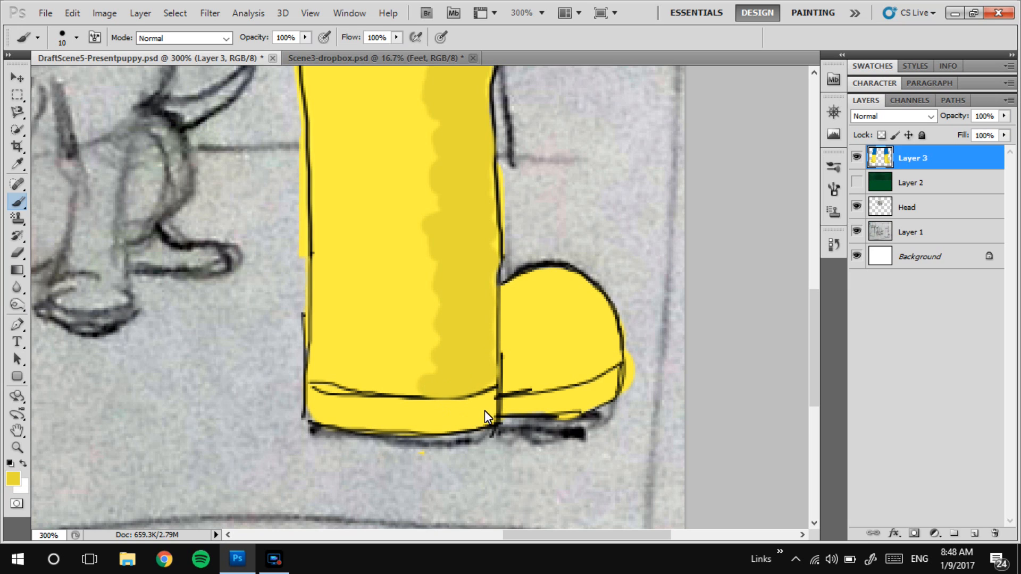
# Shade the outer part of the right boot's sole band under the shaft and its rounded toe with darker yellow
pyautogui.moveTo(438, 422); pyautogui.dragTo(439, 404)
pyautogui.moveTo(599, 353)
pyautogui.mouseDown()
pyautogui.moveTo(545, 368)
pyautogui.moveTo(568, 345)
pyautogui.moveTo(570, 289)
pyautogui.mouseUp()
pyautogui.press('[')
pyautogui.moveTo(605, 388); pyautogui.dragTo(569, 395)
pyautogui.hotkey('ctrl', 'z')
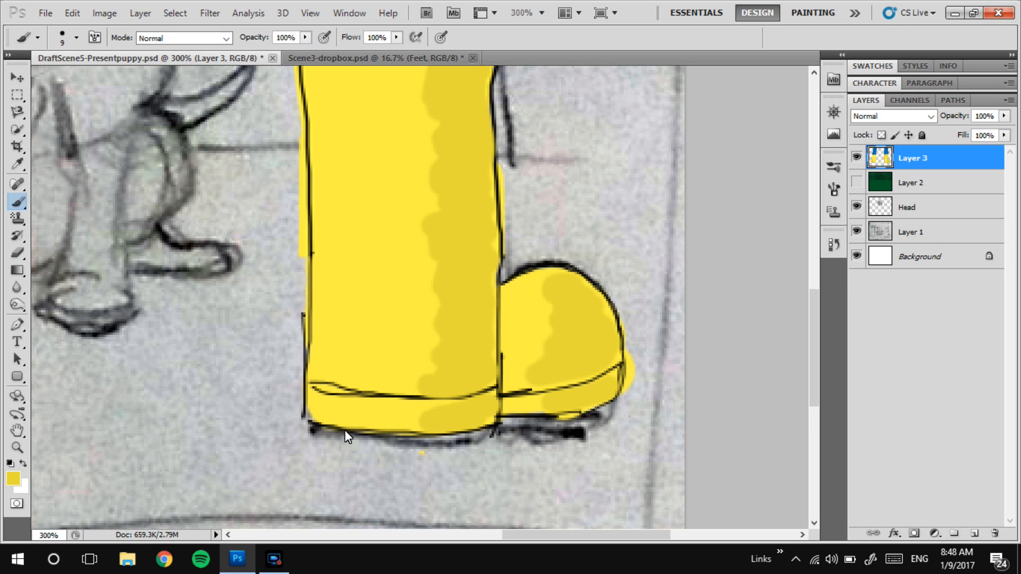
# Shade the left boot's toe and the outer part of its sole band with darker yellow, reducing the brush to size 6
pyautogui.moveTo(345, 429); pyautogui.dragTo(718, 349)
pyautogui.moveTo(187, 234); pyautogui.dragTo(408, 343)
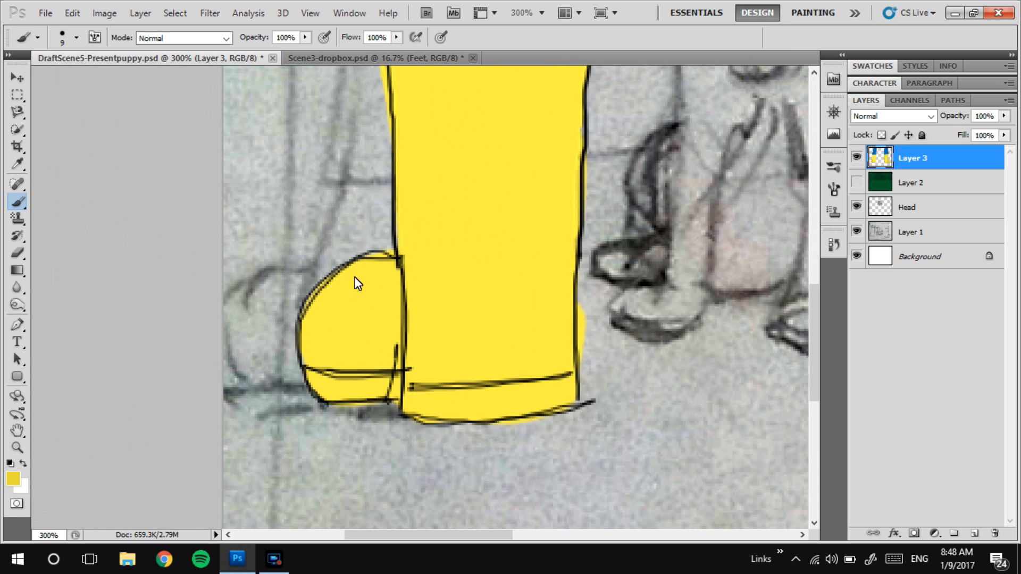
pyautogui.moveTo(339, 287)
pyautogui.mouseDown()
pyautogui.moveTo(316, 316)
pyautogui.moveTo(331, 358)
pyautogui.moveTo(352, 350)
pyautogui.moveTo(325, 333)
pyautogui.moveTo(349, 284)
pyautogui.moveTo(353, 306)
pyautogui.mouseUp()
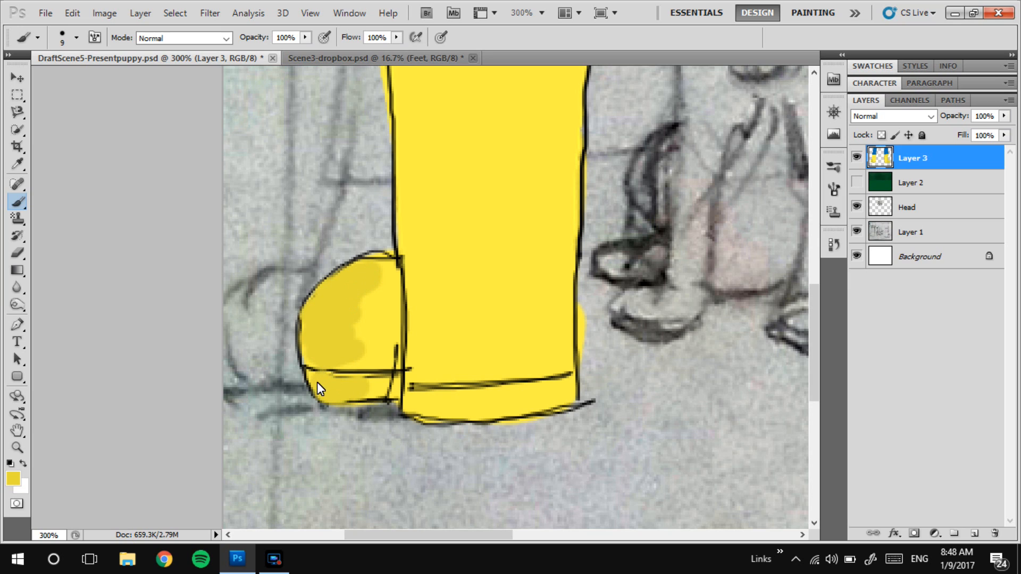
pyautogui.hotkey('ctrl', 'z')
pyautogui.press('[')
pyautogui.press('[')
pyautogui.moveTo(405, 406); pyautogui.dragTo(474, 405)
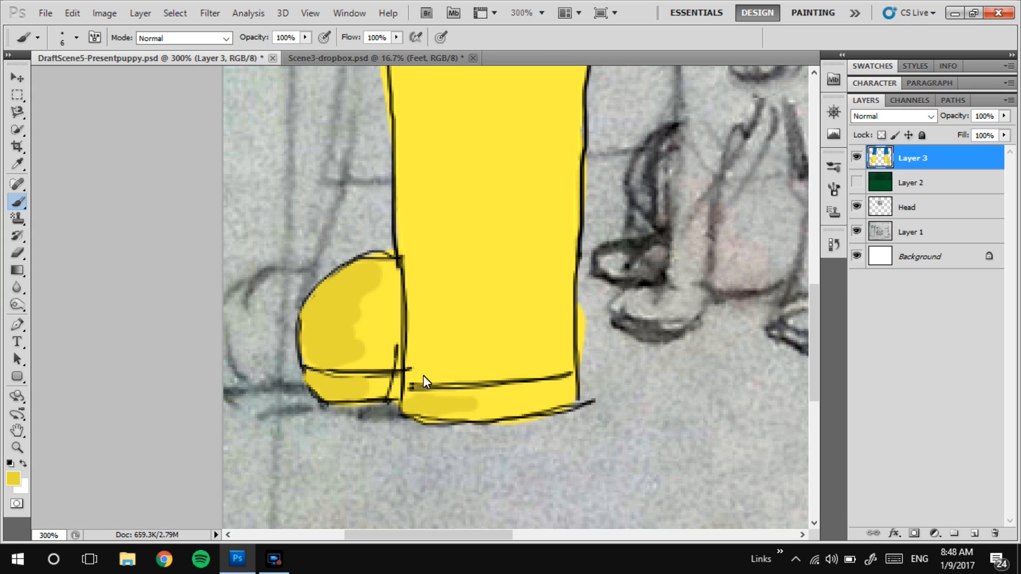
# Shade the outer side of the left boot's shaft and cuff with the darker yellow
pyautogui.moveTo(451, 360); pyautogui.dragTo(420, 337)
pyautogui.moveTo(451, 307)
pyautogui.mouseDown()
pyautogui.moveTo(425, 284)
pyautogui.moveTo(428, 257)
pyautogui.moveTo(478, 241)
pyautogui.moveTo(421, 240)
pyautogui.mouseUp()
pyautogui.scroll(2, 468, 326)
pyautogui.moveTo(419, 335)
pyautogui.mouseDown()
pyautogui.moveTo(417, 346)
pyautogui.moveTo(440, 317)
pyautogui.moveTo(424, 288)
pyautogui.moveTo(433, 226)
pyautogui.moveTo(421, 210)
pyautogui.moveTo(443, 182)
pyautogui.moveTo(414, 172)
pyautogui.moveTo(426, 468)
pyautogui.mouseUp()
pyautogui.moveTo(479, 142)
pyautogui.mouseDown()
pyautogui.moveTo(405, 140)
pyautogui.moveTo(480, 123)
pyautogui.moveTo(406, 113)
pyautogui.mouseUp()
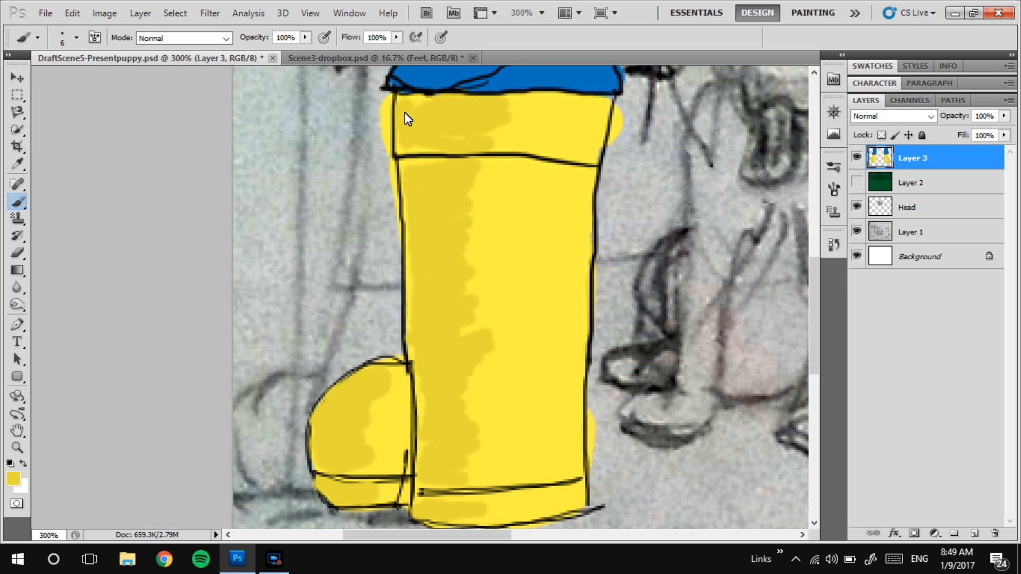
pyautogui.hotkey('ctrl', '-')
pyautogui.hotkey('ctrl', '-')
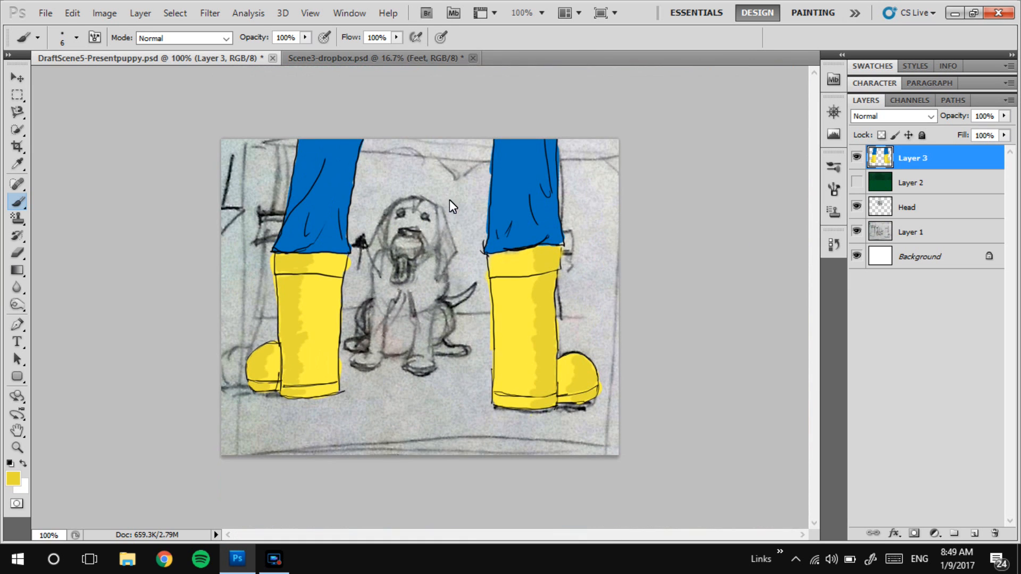
# Sample the left boot's base yellow and set the foreground to a paler tint of it
pyautogui.hotkey('ctrl', '+')
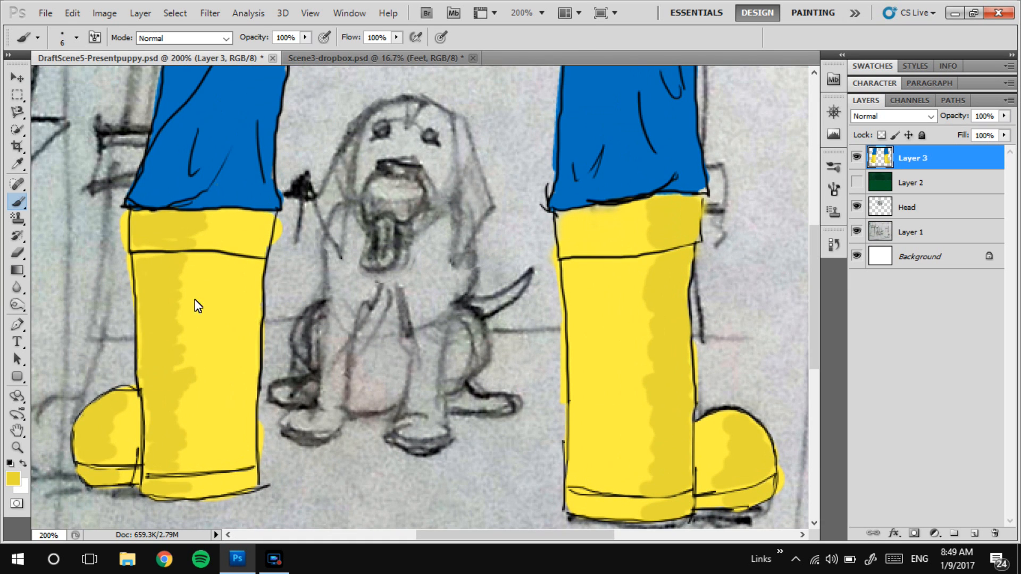
pyautogui.press('i')
pyautogui.click(215, 330)
pyautogui.click(13, 479)
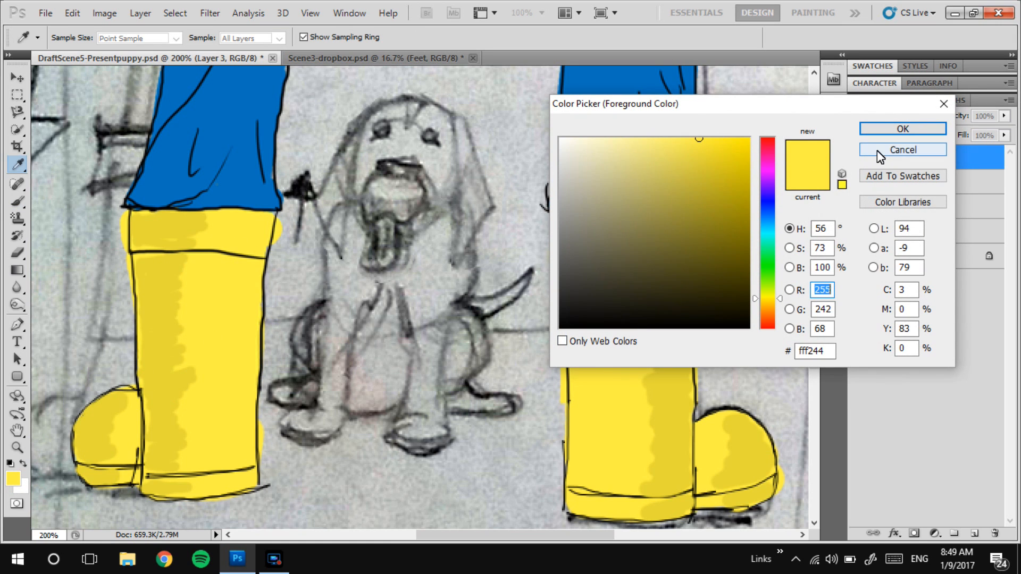
pyautogui.moveTo(691, 137); pyautogui.dragTo(674, 134)
pyautogui.press('Return')
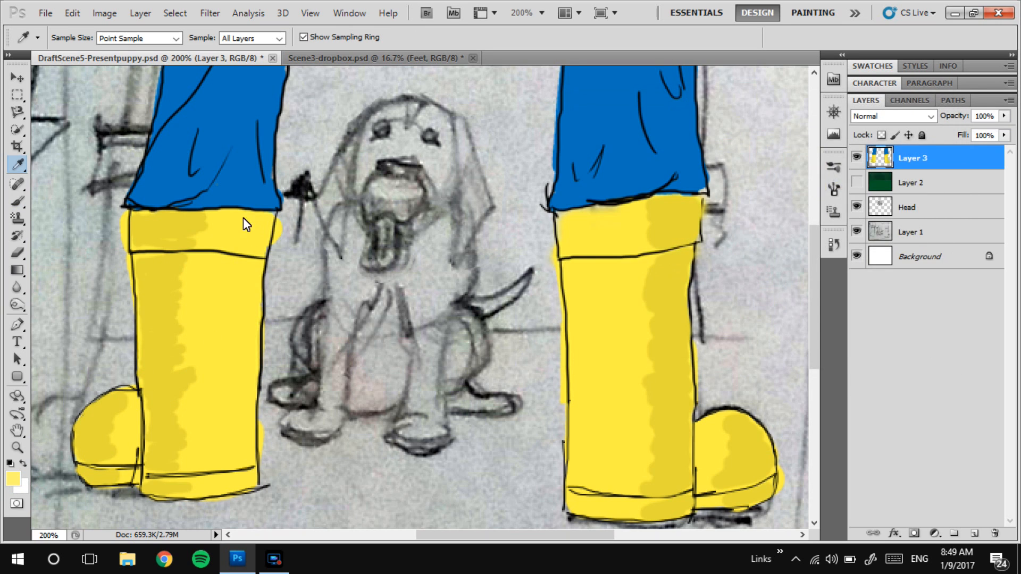
# Paint pale yellow highlights on the inner sides of both boots' cuffs, shafts and soles with a size 6 brush
pyautogui.press('b')
pyautogui.moveTo(264, 224); pyautogui.dragTo(243, 225)
pyautogui.moveTo(229, 286); pyautogui.dragTo(254, 277)
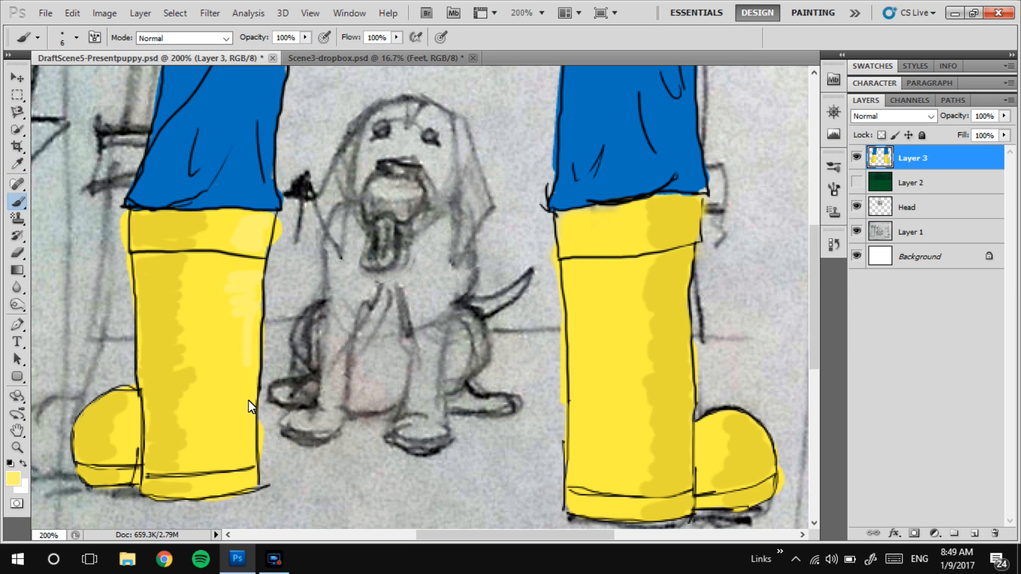
pyautogui.moveTo(239, 486); pyautogui.dragTo(186, 484)
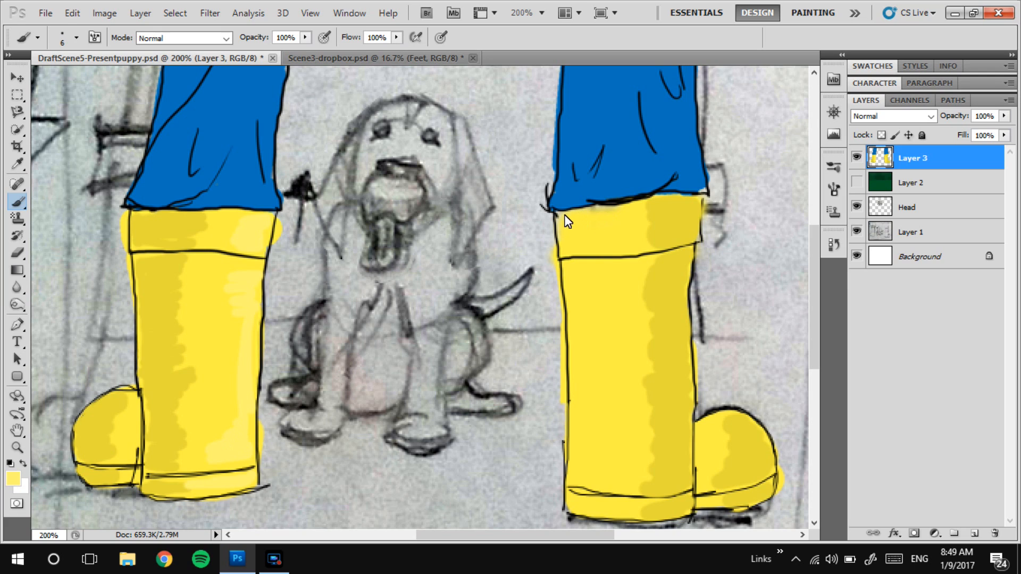
pyautogui.moveTo(577, 221)
pyautogui.mouseDown()
pyautogui.moveTo(599, 245)
pyautogui.moveTo(581, 257)
pyautogui.mouseUp()
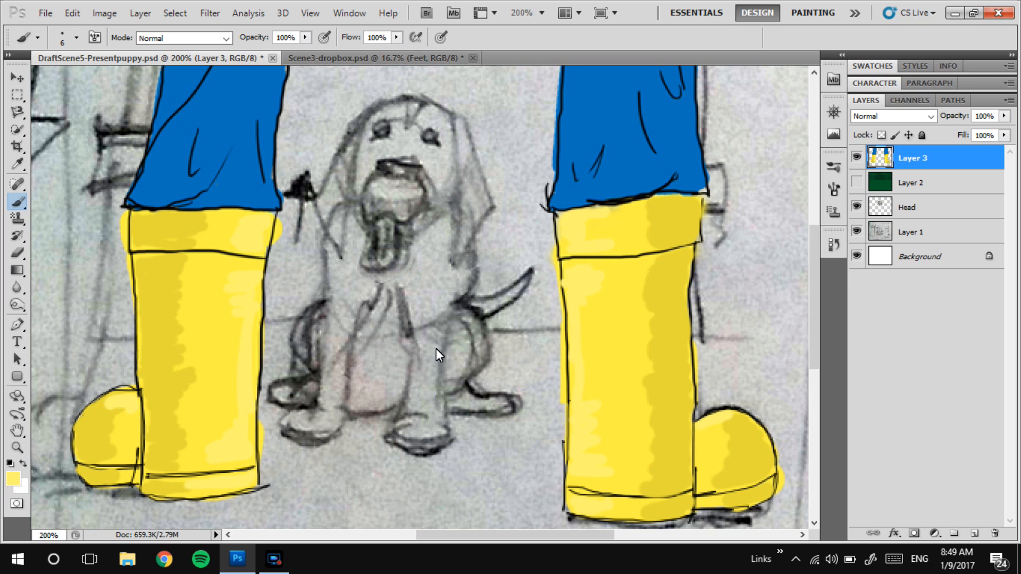
# Preview the shaded boots against the green Layer 2 background and hide that layer again
pyautogui.hotkey('ctrl', '-')
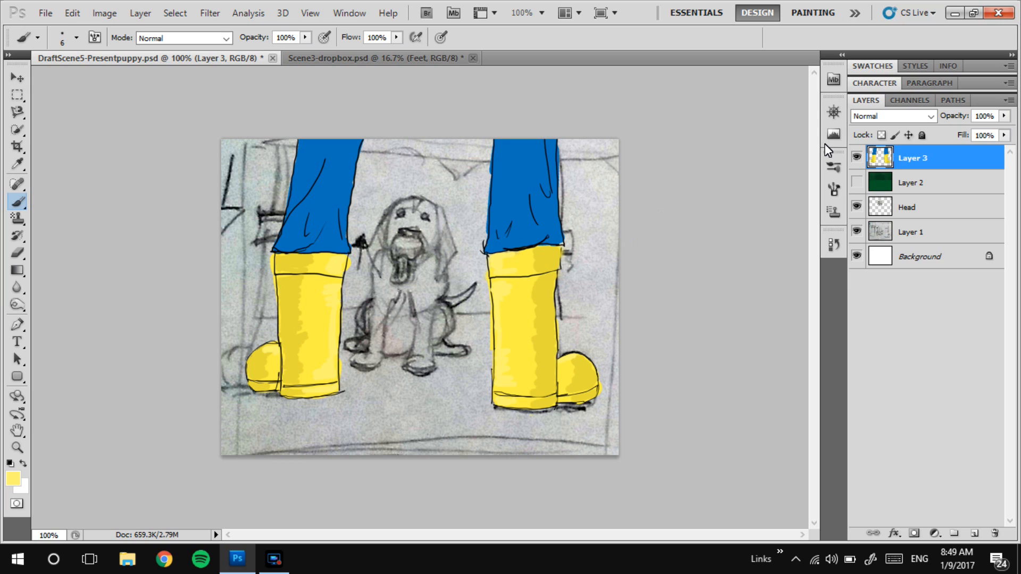
pyautogui.click(856, 183)
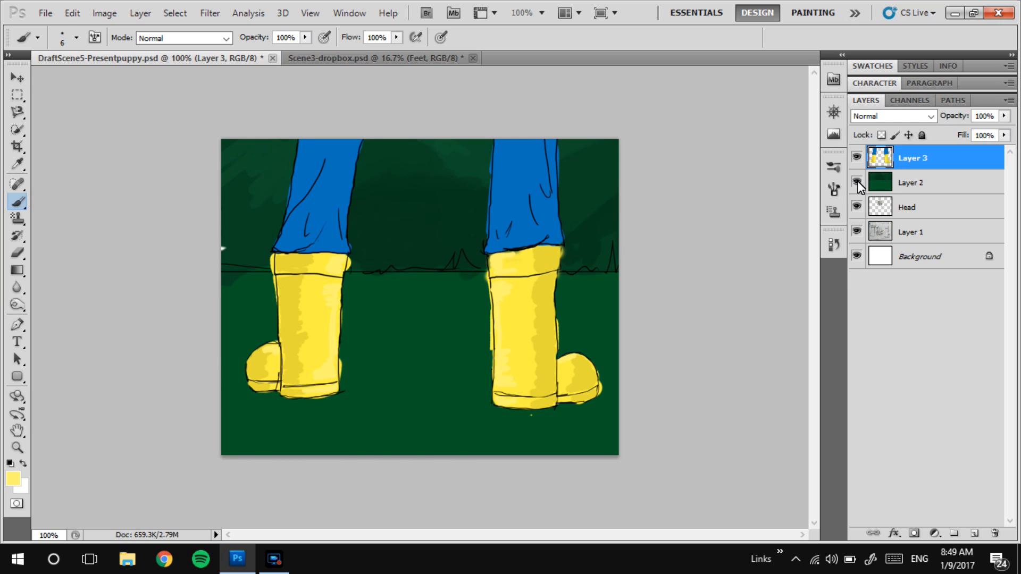
pyautogui.click(856, 183)
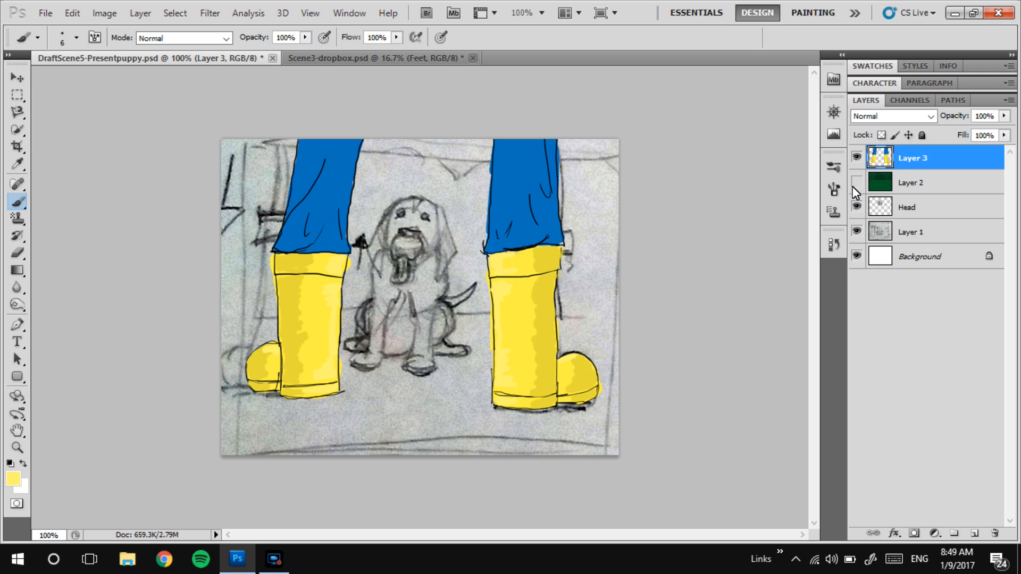
# Sample the trousers' blue and darken it to a deep blue foreground colour for the brush
pyautogui.hotkey('ctrl', '+')
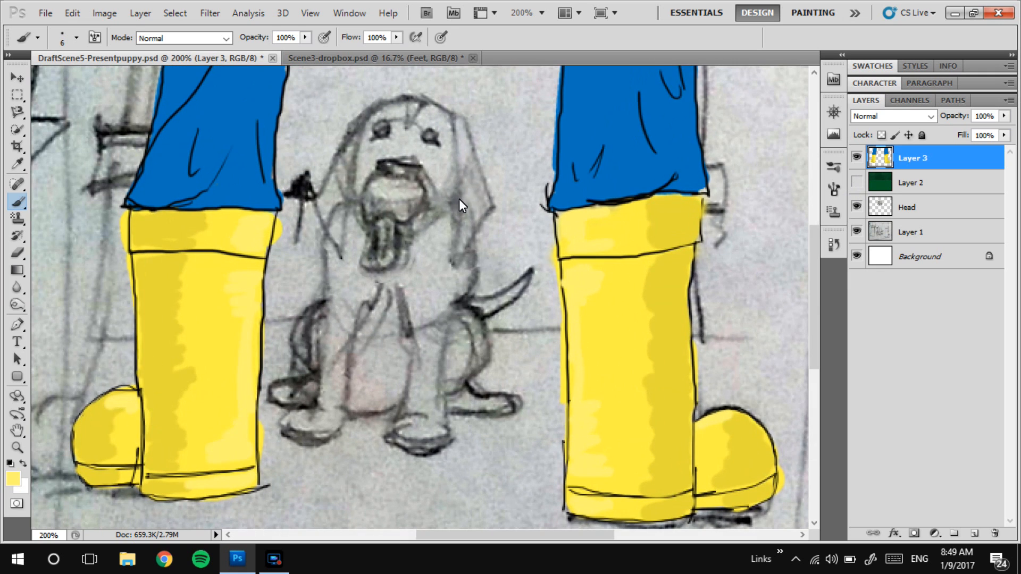
pyautogui.press('j')
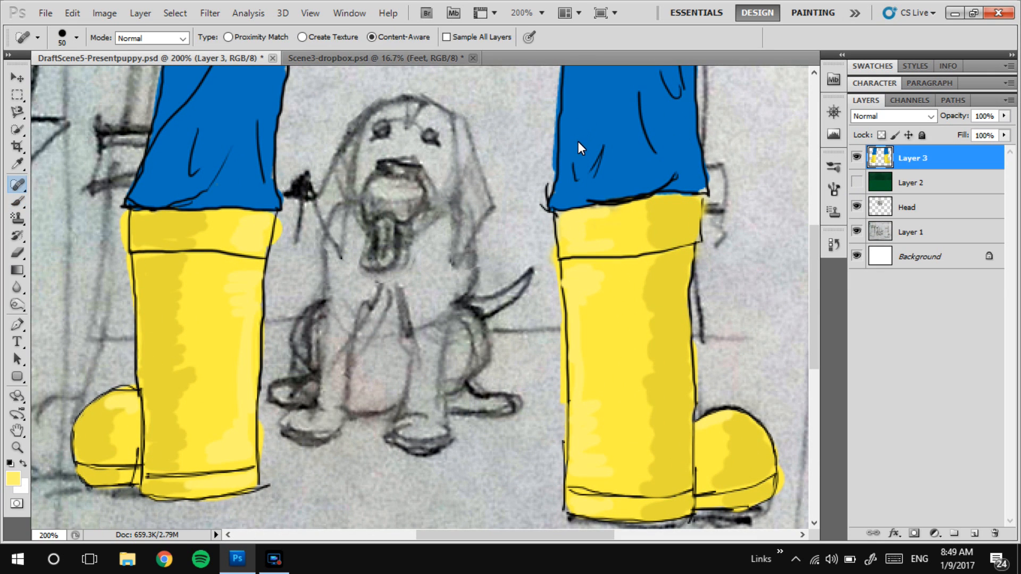
pyautogui.press('i')
pyautogui.click(579, 139)
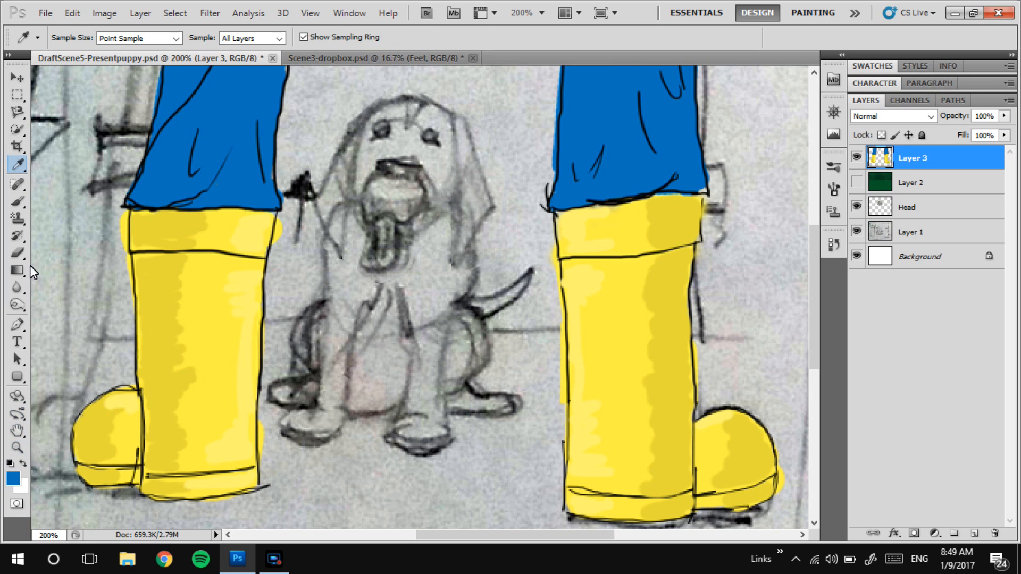
pyautogui.click(14, 478)
pyautogui.click(725, 261)
pyautogui.moveTo(725, 261)
pyautogui.mouseDown()
pyautogui.moveTo(706, 242)
pyautogui.moveTo(713, 247)
pyautogui.mouseUp()
pyautogui.press('Return')
pyautogui.press('b')
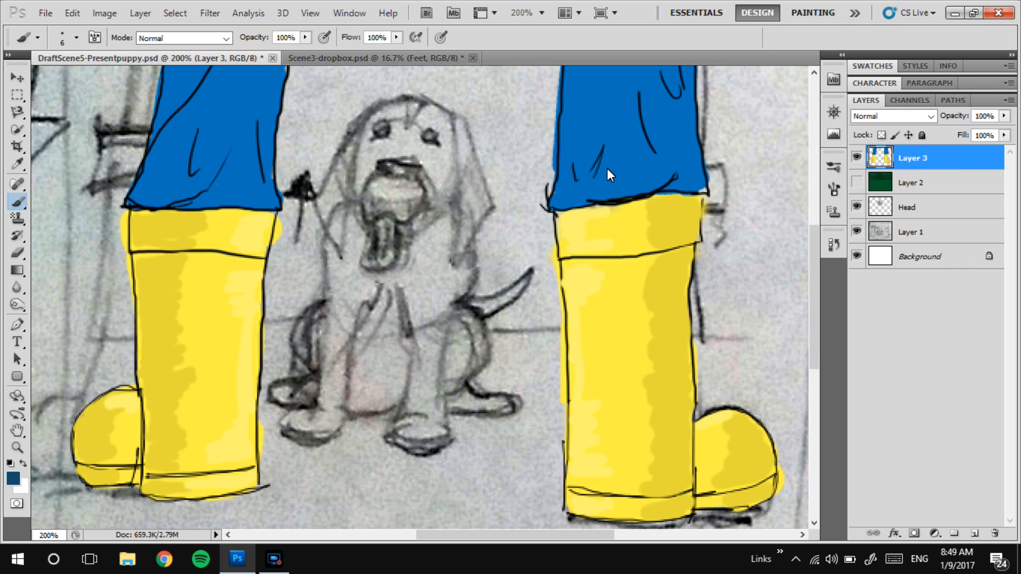
# Shade the upper fold of the right trouser leg dark blue along its black crease lines
pyautogui.moveTo(608, 168); pyautogui.dragTo(575, 322)
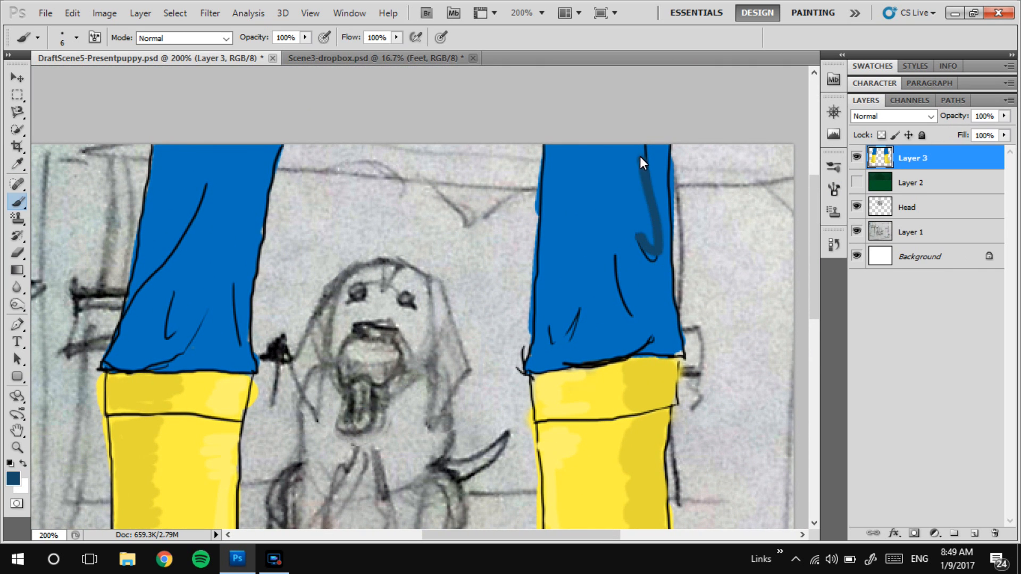
pyautogui.hotkey('ctrl', 'z')
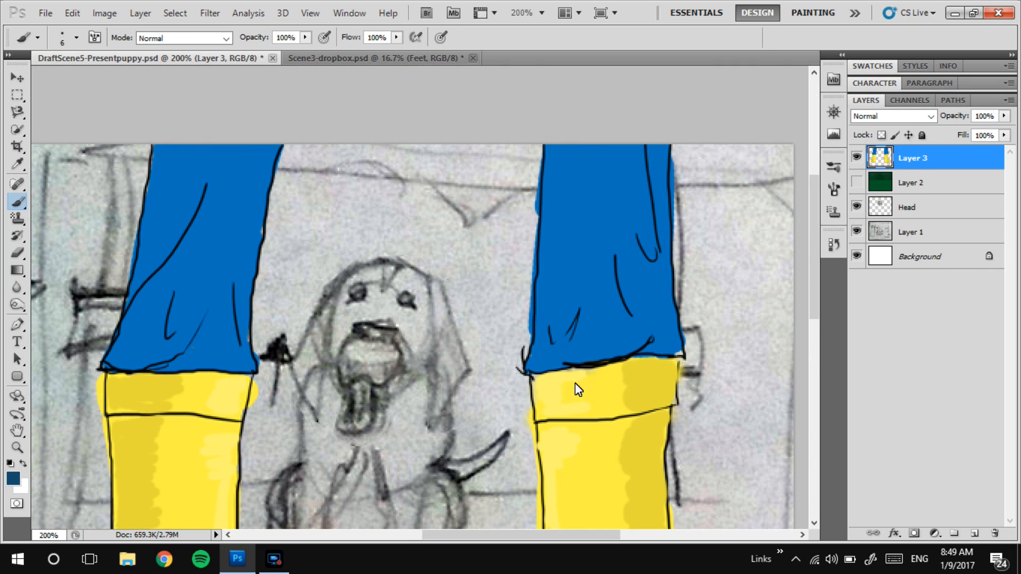
pyautogui.hotkey('ctrl', '+')
pyautogui.moveTo(702, 263); pyautogui.dragTo(459, 344)
pyautogui.hotkey('ctrl', '+')
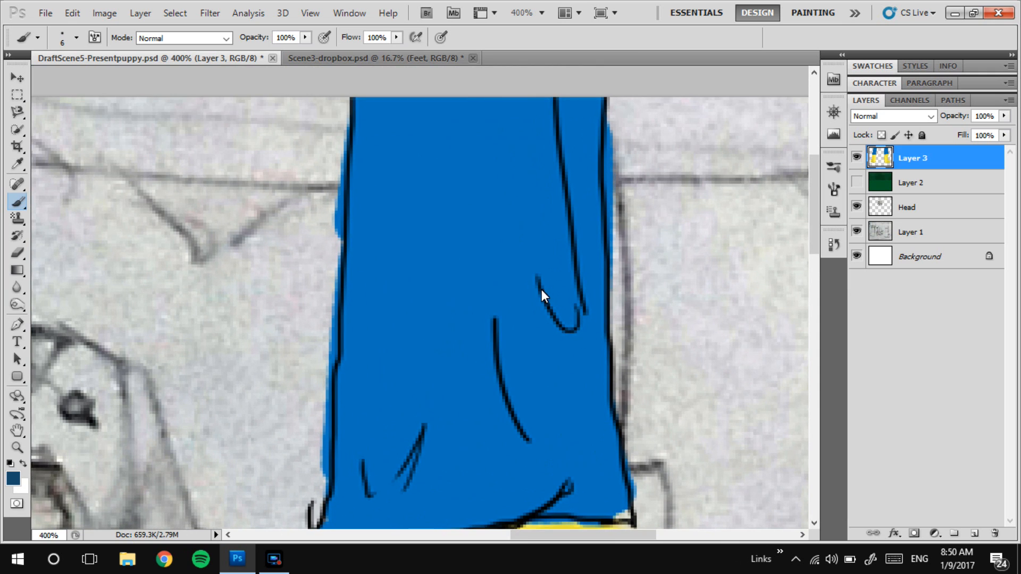
pyautogui.moveTo(566, 315)
pyautogui.mouseDown()
pyautogui.moveTo(545, 236)
pyautogui.moveTo(564, 290)
pyautogui.moveTo(541, 166)
pyautogui.moveTo(556, 206)
pyautogui.moveTo(544, 129)
pyautogui.mouseUp()
pyautogui.moveTo(534, 219); pyautogui.dragTo(539, 276)
# Shade the right trouser leg's lower fold and the small creases near its hem dark blue, reducing the brush to size 3
pyautogui.moveTo(526, 375); pyautogui.dragTo(493, 273)
pyautogui.moveTo(502, 317)
pyautogui.mouseDown()
pyautogui.moveTo(477, 232)
pyautogui.moveTo(496, 295)
pyautogui.moveTo(538, 325)
pyautogui.moveTo(547, 319)
pyautogui.moveTo(543, 327)
pyautogui.moveTo(515, 307)
pyautogui.moveTo(497, 239)
pyautogui.moveTo(482, 281)
pyautogui.moveTo(486, 259)
pyautogui.mouseUp()
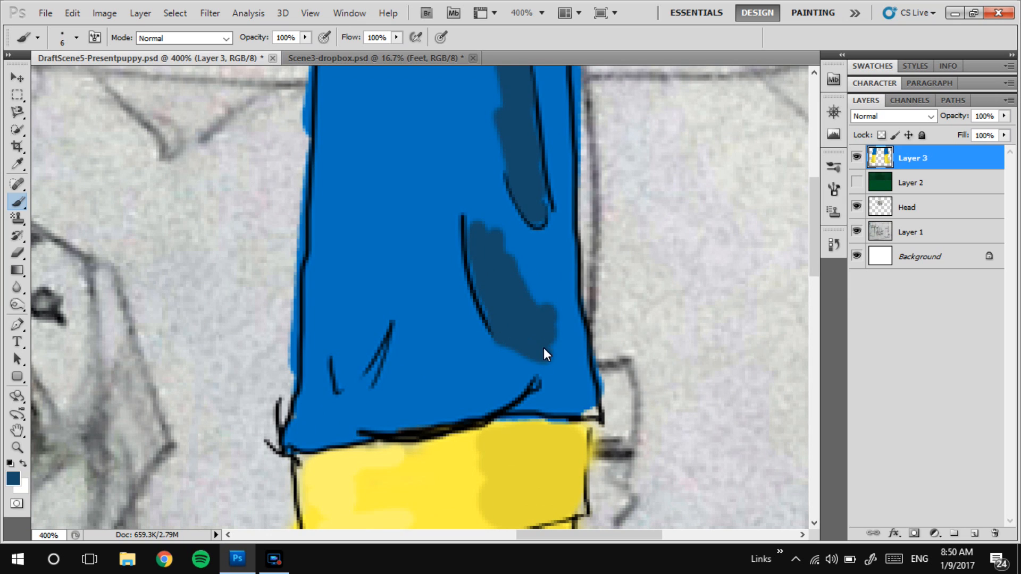
pyautogui.moveTo(551, 350)
pyautogui.mouseDown()
pyautogui.moveTo(551, 314)
pyautogui.moveTo(531, 311)
pyautogui.mouseUp()
pyautogui.press('[')
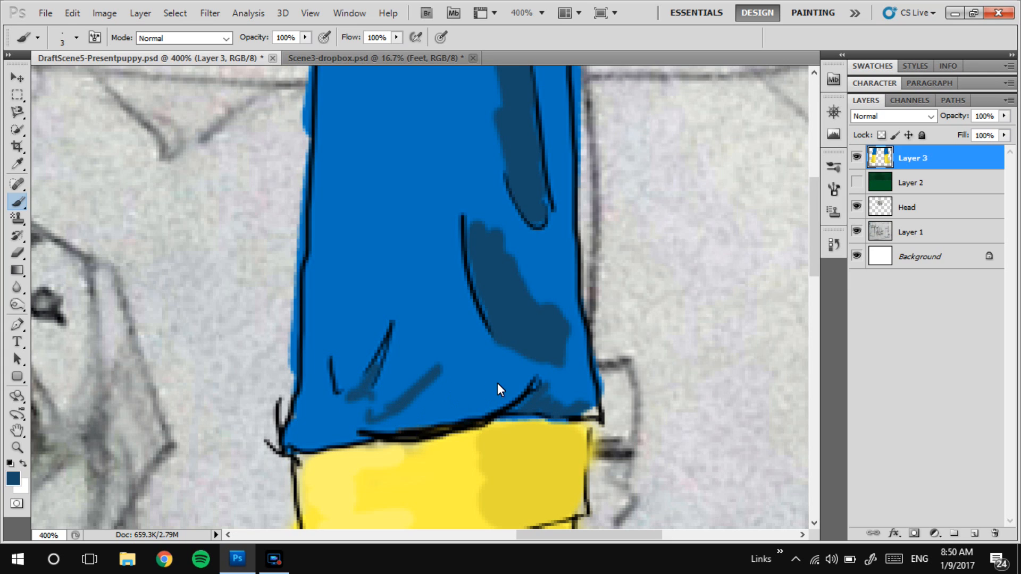
# Shade the right trouser leg dark blue along the hem crease and at the hem's inner corner
pyautogui.moveTo(464, 368)
pyautogui.mouseDown()
pyautogui.moveTo(436, 417)
pyautogui.moveTo(487, 394)
pyautogui.mouseUp()
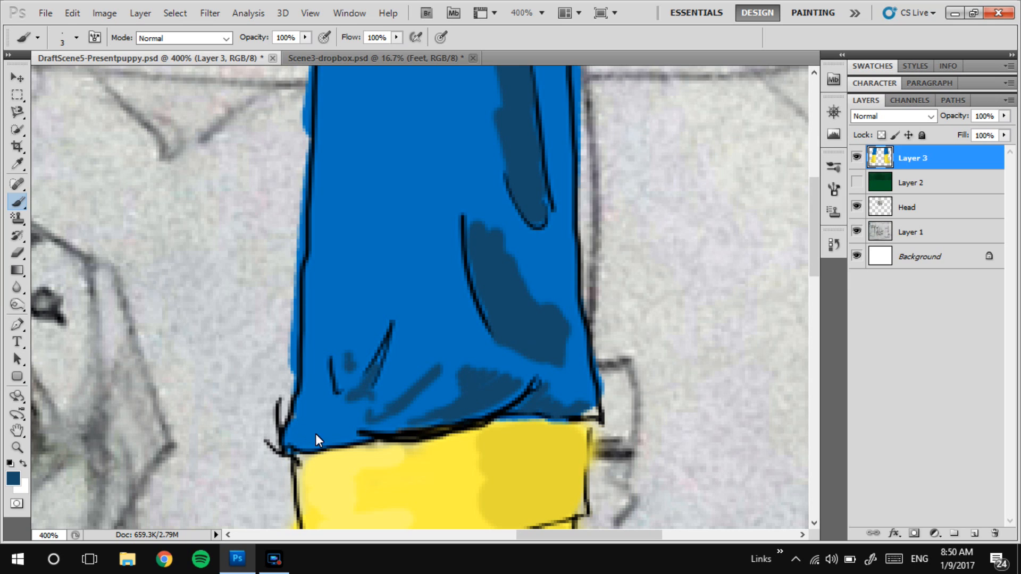
pyautogui.moveTo(316, 435); pyautogui.dragTo(323, 422)
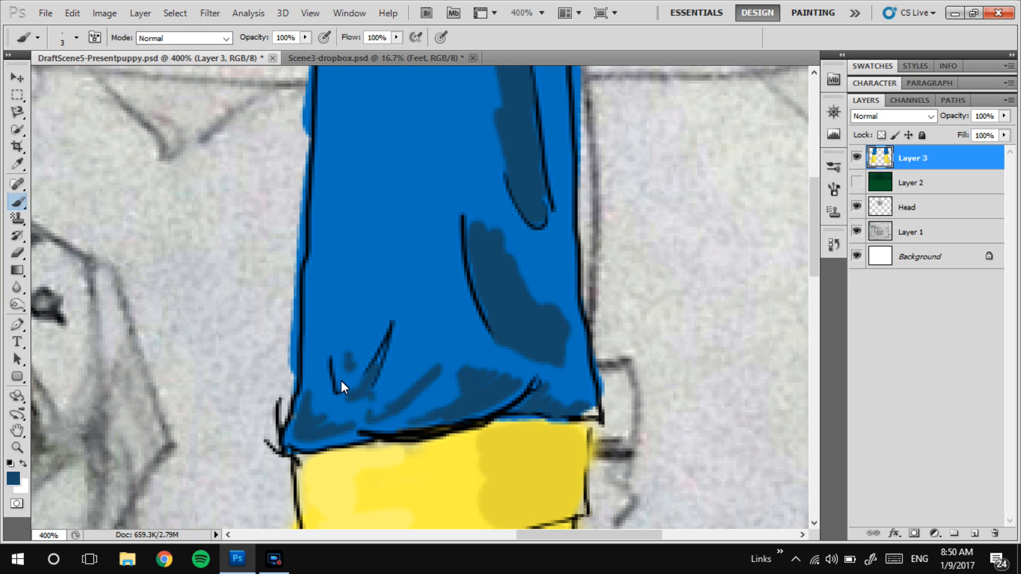
pyautogui.moveTo(369, 222); pyautogui.dragTo(360, 343)
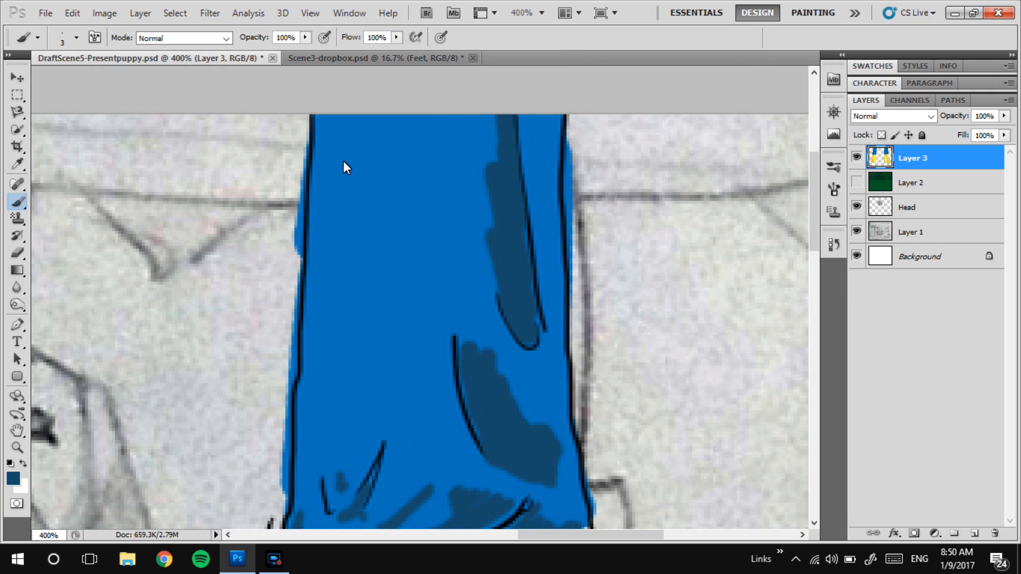
# Check the trousers in Scene3-dropbox.psd for reference and compare them with the whole DraftScene5-Presentpuppy drawing
pyautogui.click(308, 66)
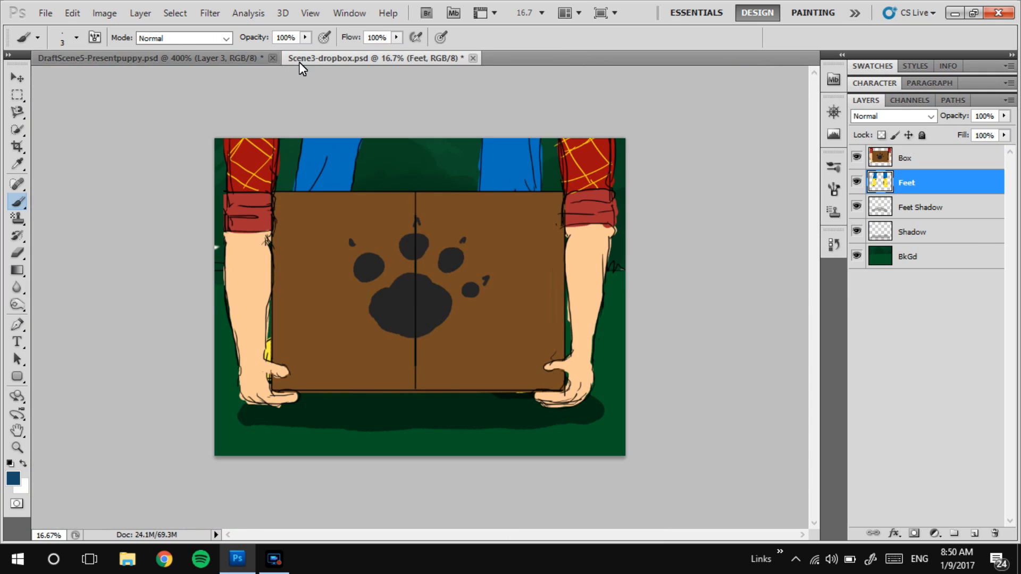
pyautogui.click(225, 55)
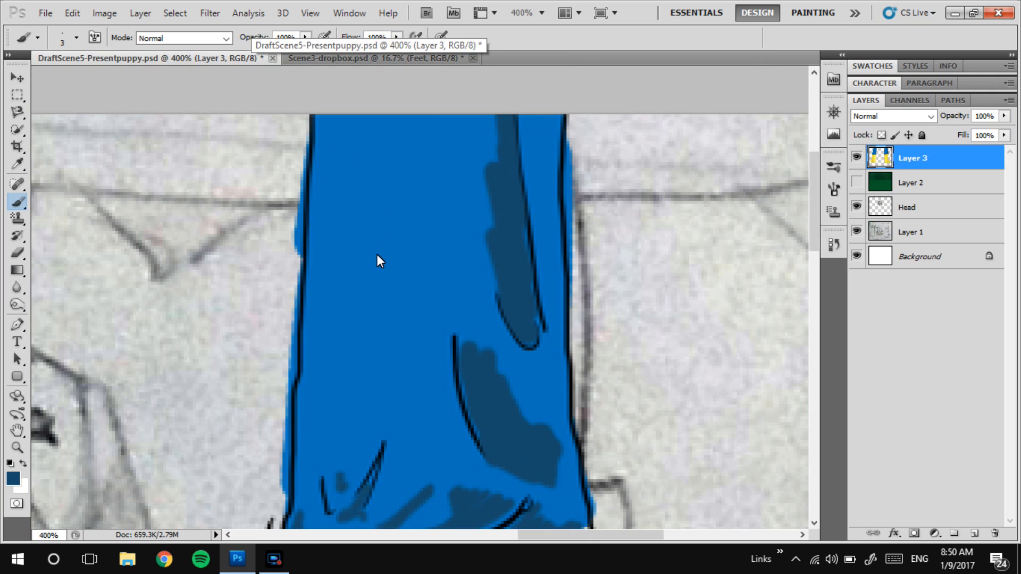
pyautogui.hotkey('ctrl', '-')
pyautogui.hotkey('ctrl', '-')
pyautogui.hotkey('ctrl', '-')
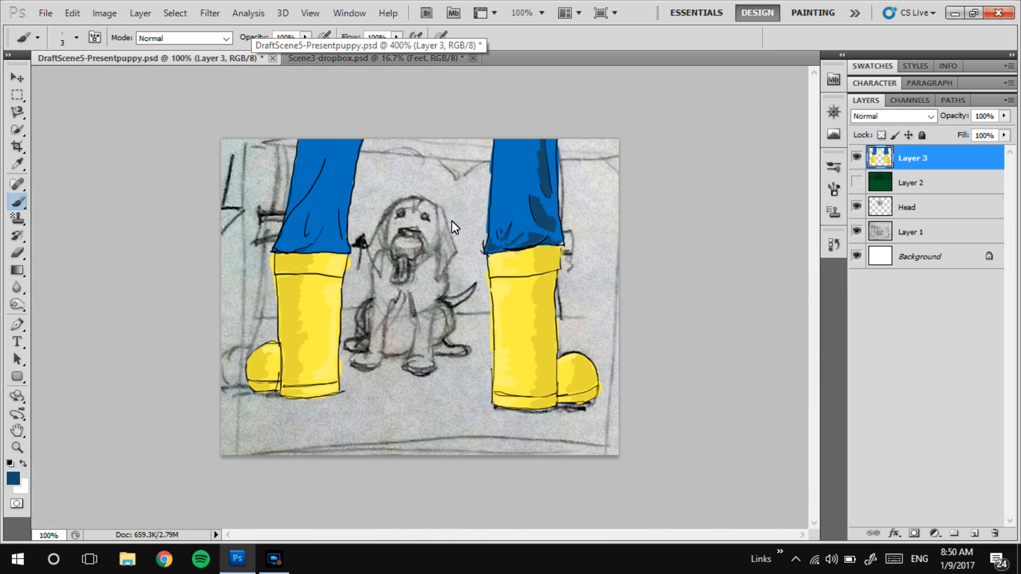
pyautogui.hotkey('ctrl', '+')
pyautogui.hotkey('ctrl', '+')
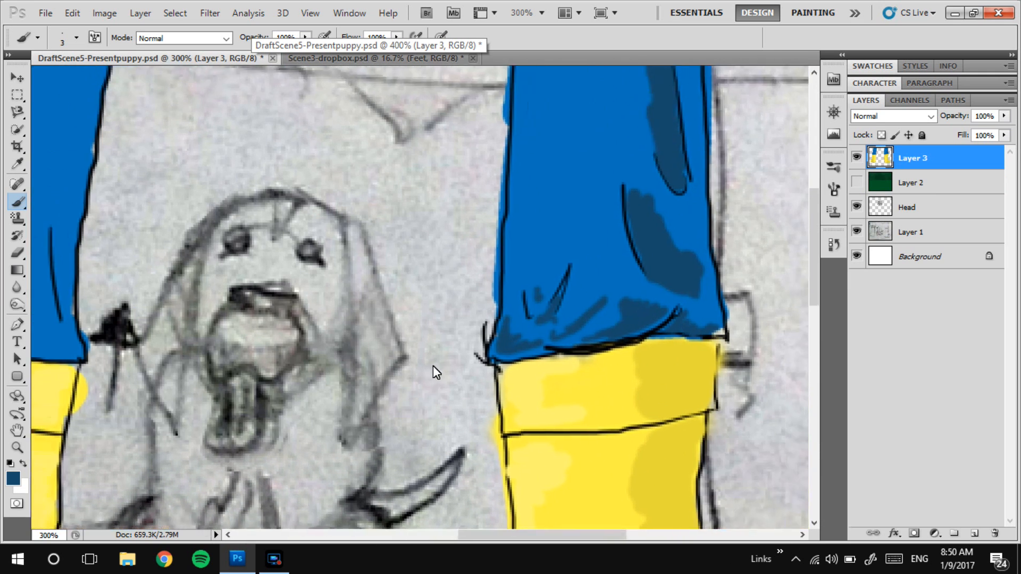
# Shade both long edges of the right trouser leg dark blue, enlarging the brush to size 6 for the inner edge
pyautogui.moveTo(433, 365); pyautogui.dragTo(379, 455)
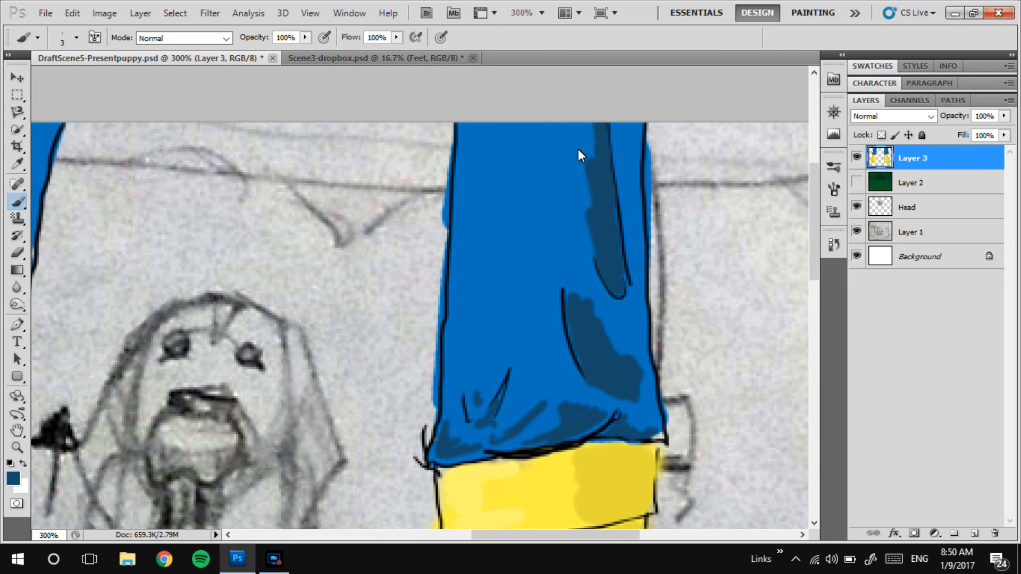
pyautogui.moveTo(639, 122); pyautogui.dragTo(639, 317)
pyautogui.moveTo(643, 251); pyautogui.dragTo(645, 158)
pyautogui.press(']')
pyautogui.press(']')
pyautogui.press(']')
pyautogui.moveTo(463, 137)
pyautogui.mouseDown()
pyautogui.moveTo(471, 115)
pyautogui.moveTo(478, 192)
pyautogui.moveTo(470, 274)
pyautogui.moveTo(469, 131)
pyautogui.moveTo(461, 324)
pyautogui.moveTo(492, 124)
pyautogui.moveTo(468, 335)
pyautogui.moveTo(494, 154)
pyautogui.moveTo(453, 317)
pyautogui.mouseUp()
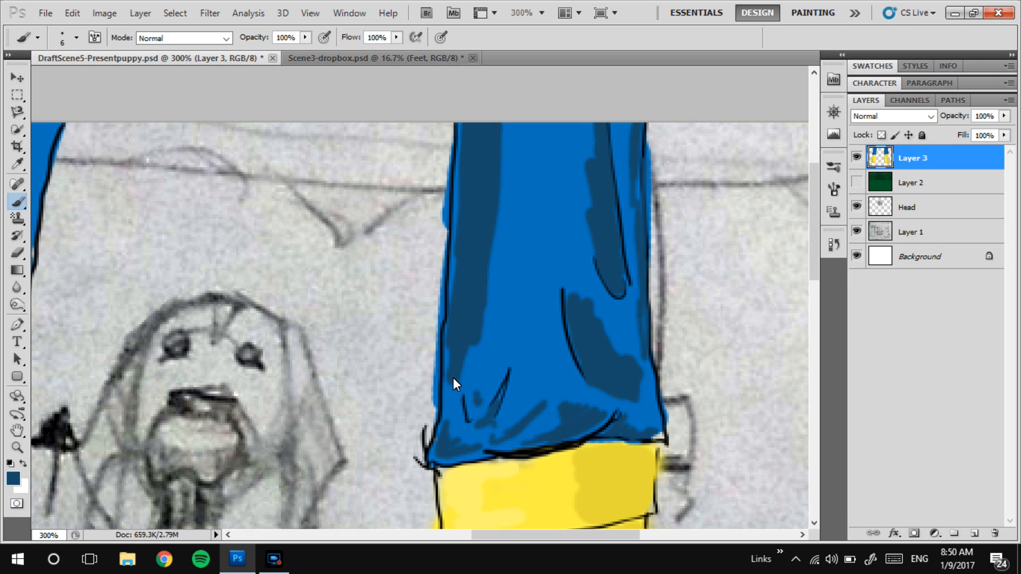
# Shade the left trouser leg's hem and lower creases dark blue with a size 3 brush
pyautogui.hotkey('ctrl', '-')
pyautogui.moveTo(401, 281); pyautogui.dragTo(617, 216)
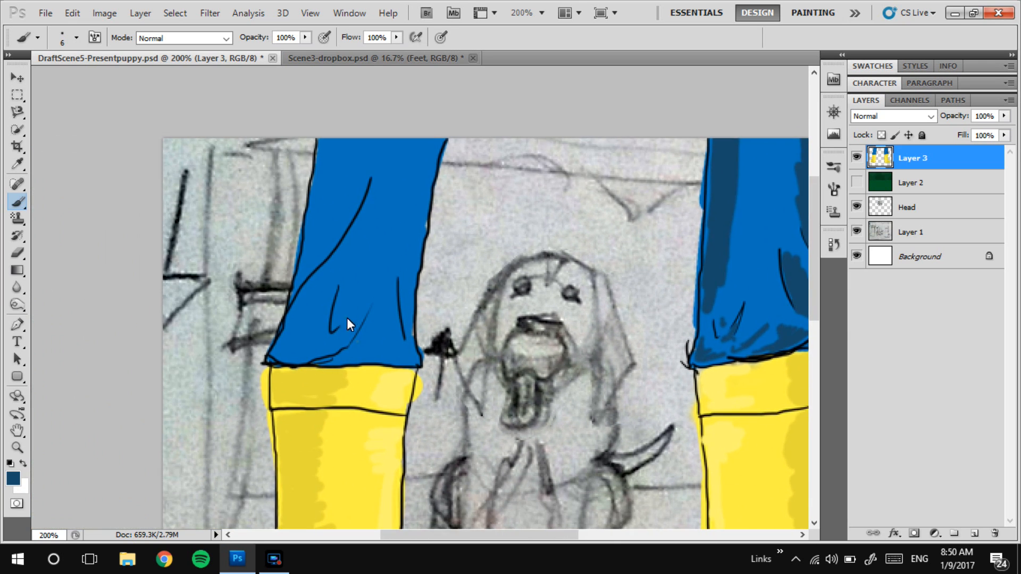
pyautogui.moveTo(339, 321); pyautogui.dragTo(346, 299)
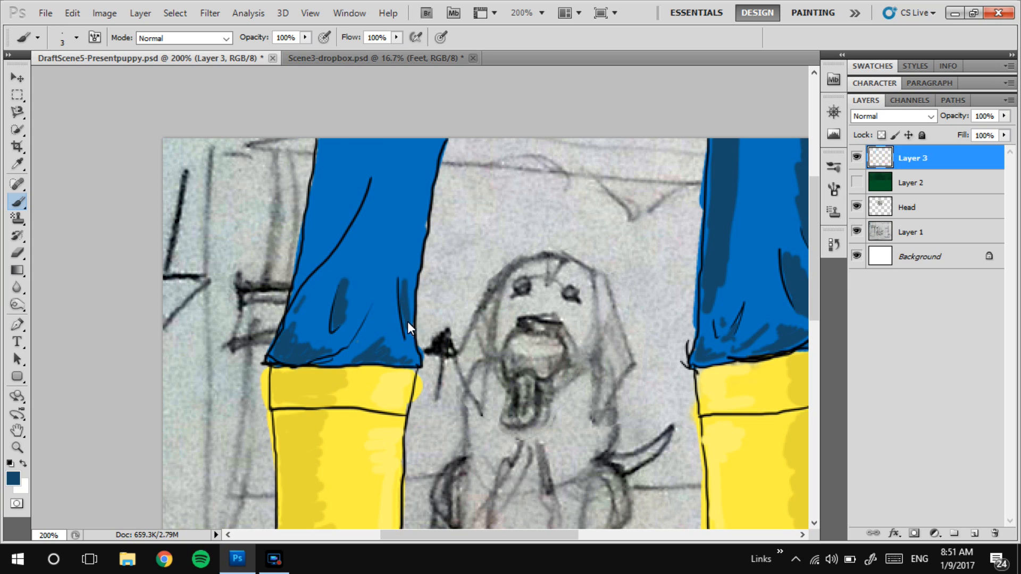
# Shade the left trouser leg's long upper fold, inner edge and top outer corner dark blue
pyautogui.moveTo(297, 288)
pyautogui.mouseDown()
pyautogui.moveTo(339, 229)
pyautogui.moveTo(326, 244)
pyautogui.mouseUp()
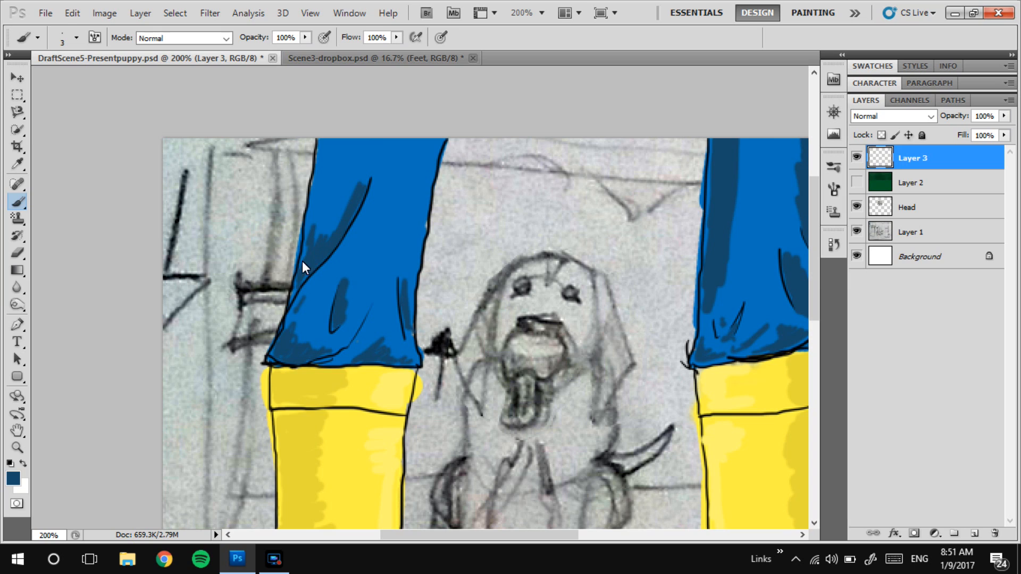
pyautogui.moveTo(415, 239); pyautogui.dragTo(428, 161)
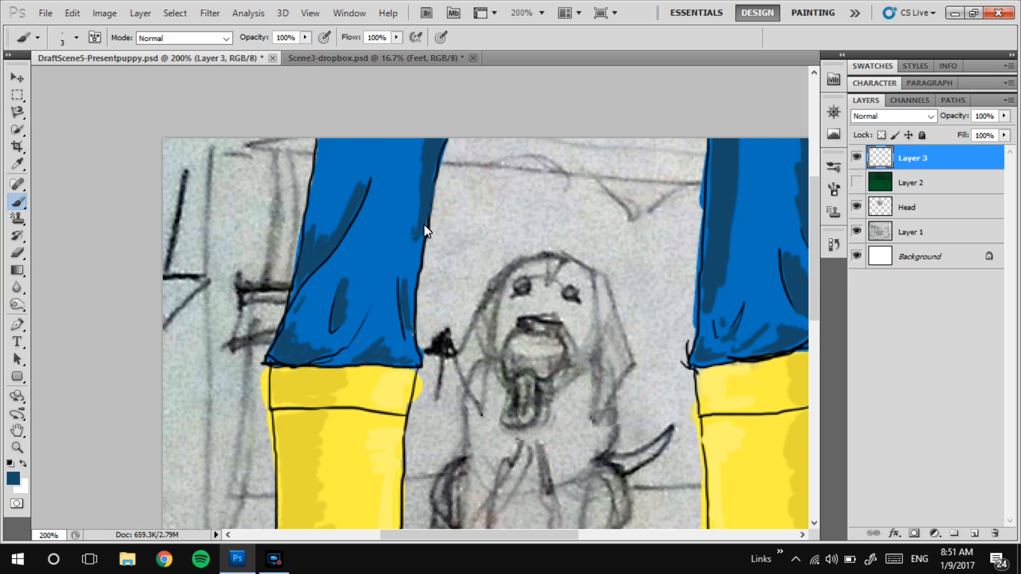
pyautogui.moveTo(417, 257); pyautogui.dragTo(426, 167)
pyautogui.moveTo(326, 132); pyautogui.dragTo(324, 127)
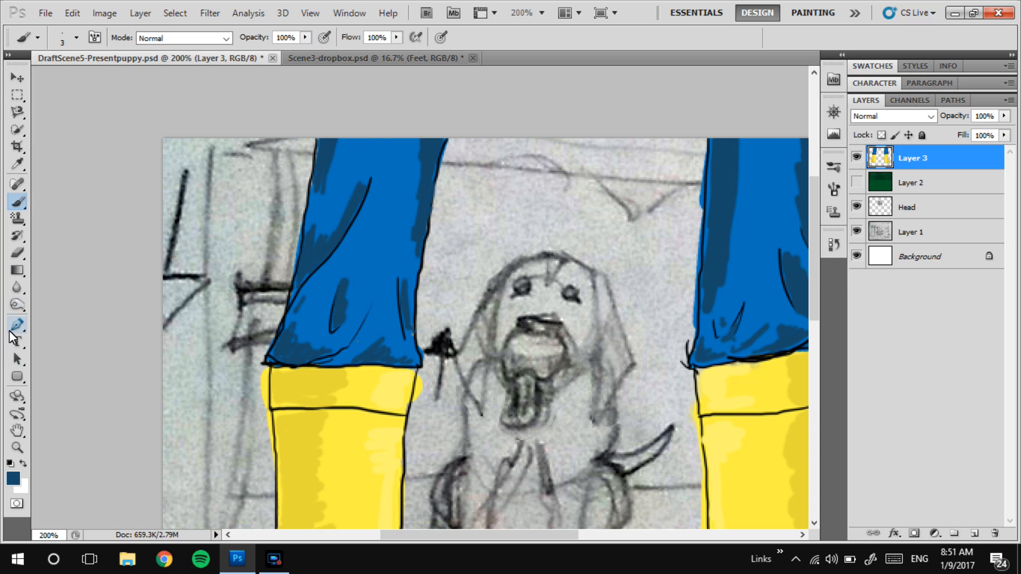
# Soften the dark blue shading on the left trouser leg with the Blur tool at 50% strength, using a smaller brush for the small crease
pyautogui.click(16, 305)
pyautogui.click(19, 288)
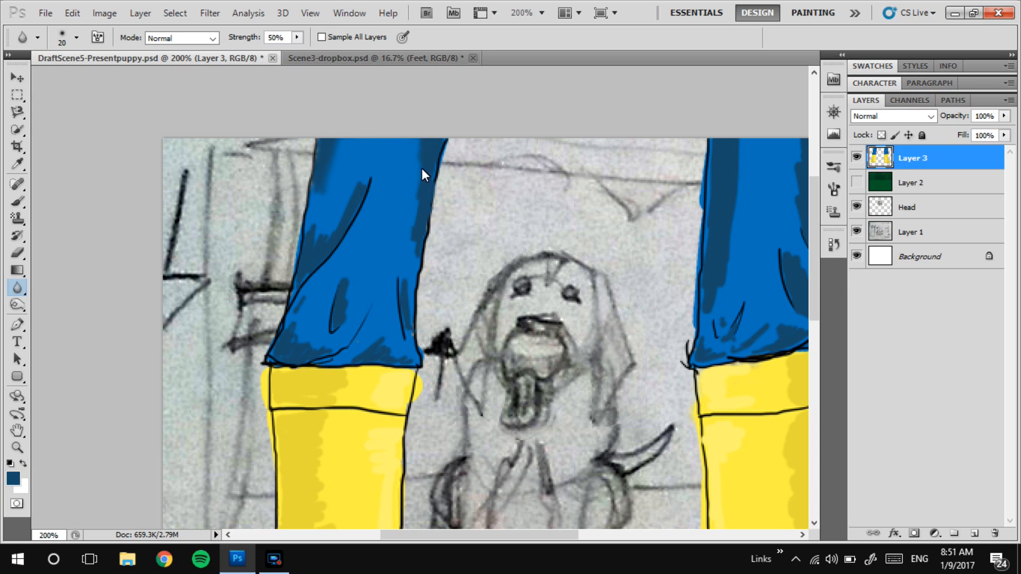
pyautogui.moveTo(413, 240); pyautogui.dragTo(332, 224)
pyautogui.press('[')
pyautogui.press('[')
pyautogui.moveTo(355, 285); pyautogui.dragTo(345, 294)
# Blur the dark blue shading on the right trouser leg with the brush at size 15
pyautogui.moveTo(575, 247); pyautogui.dragTo(340, 292)
pyautogui.press(']')
pyautogui.press(']')
pyautogui.moveTo(487, 256); pyautogui.dragTo(484, 323)
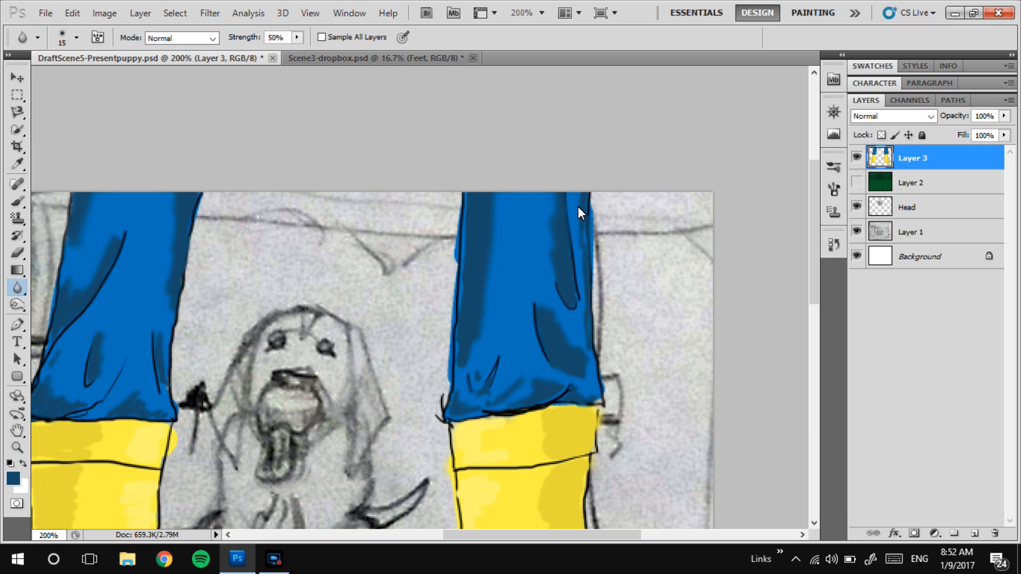
# Blur the shading and highlight edges on the yellow boots' cuffs, shafts and toes
pyautogui.moveTo(414, 380); pyautogui.dragTo(472, 164)
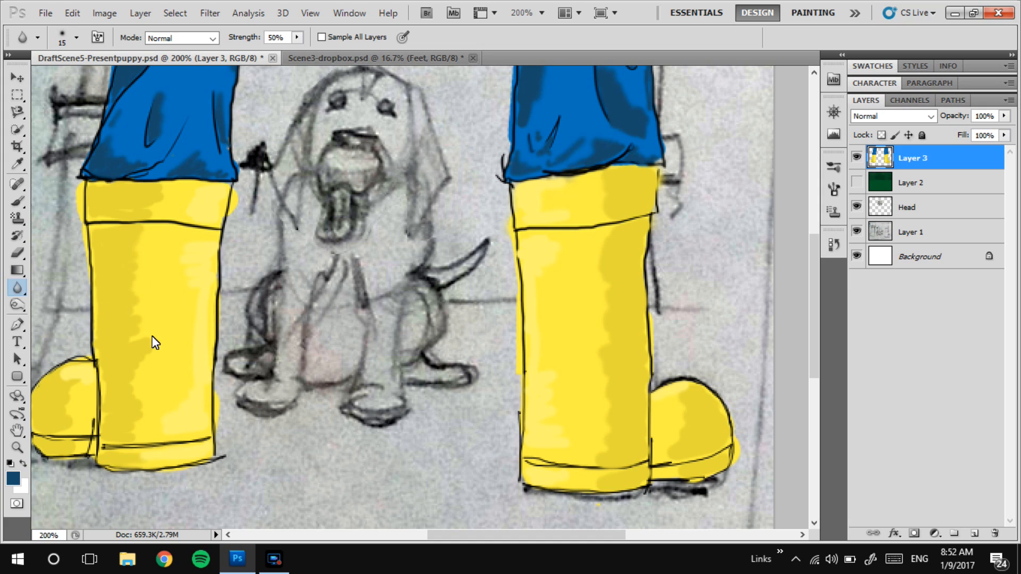
pyautogui.moveTo(136, 204); pyautogui.dragTo(202, 214)
pyautogui.moveTo(71, 423)
pyautogui.mouseDown()
pyautogui.moveTo(84, 402)
pyautogui.moveTo(216, 370)
pyautogui.mouseUp()
pyautogui.hotkey('ctrl', '-')
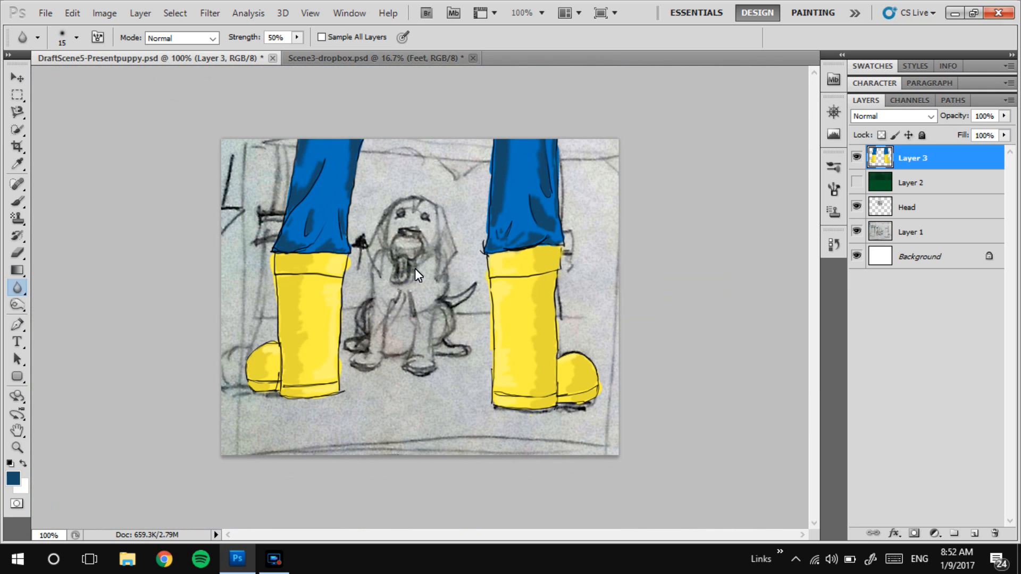
# Hatch the shaded side of the left boot's shaft, cuff, sole and toe with a size 1 black brush at 51% opacity
pyautogui.press('b')
pyautogui.press('d')
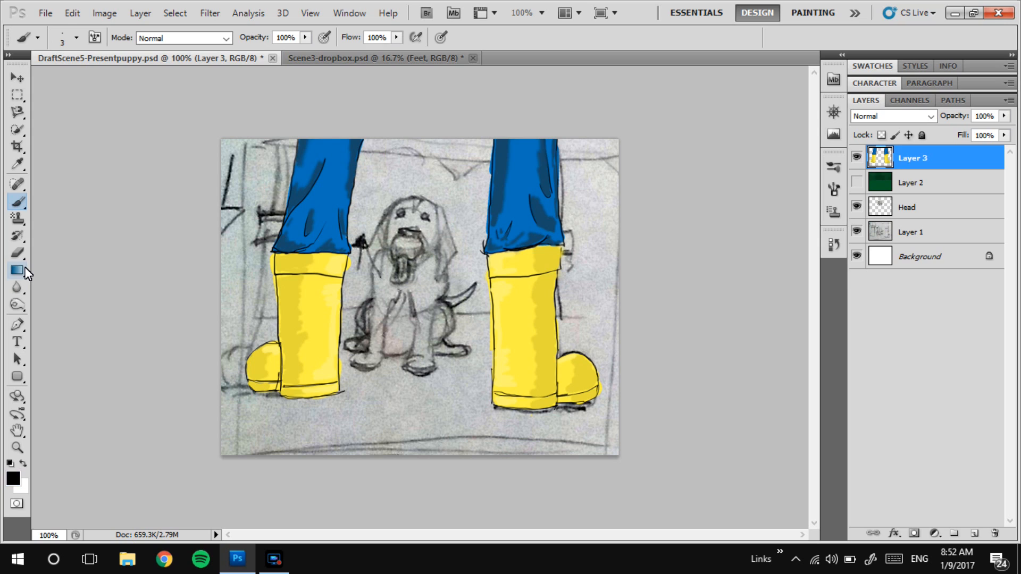
pyautogui.press(']')
pyautogui.hotkey('ctrl', '+')
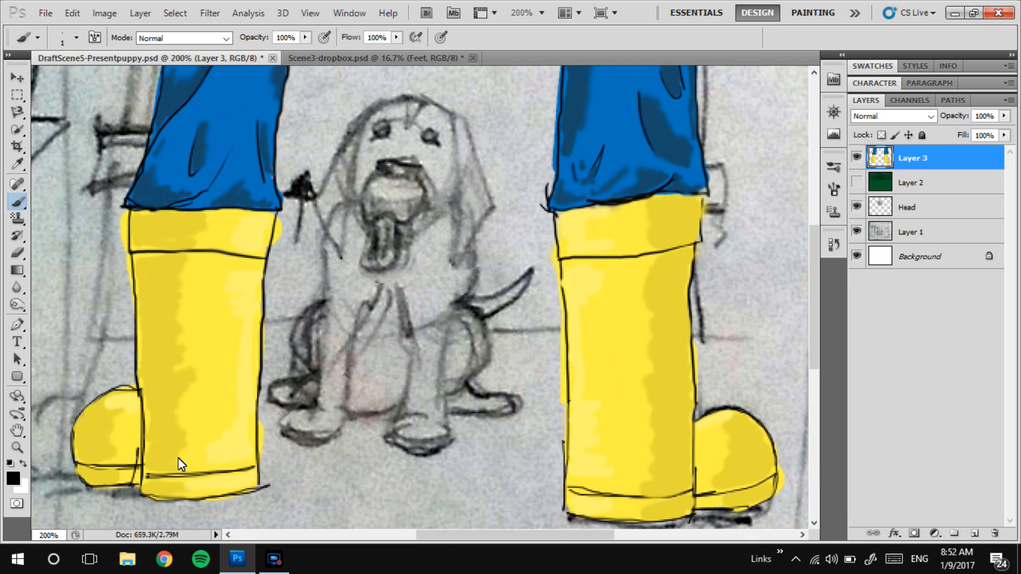
pyautogui.moveTo(252, 436); pyautogui.dragTo(342, 423)
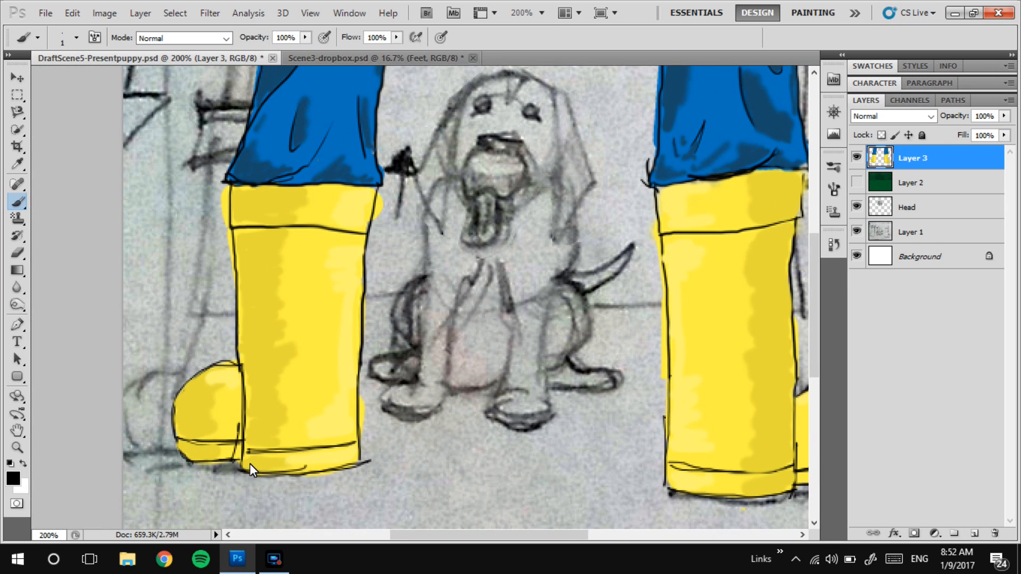
pyautogui.moveTo(305, 36)
pyautogui.mouseDown()
pyautogui.moveTo(269, 56)
pyautogui.moveTo(239, 461)
pyautogui.moveTo(282, 464)
pyautogui.moveTo(256, 461)
pyautogui.moveTo(242, 427)
pyautogui.moveTo(304, 437)
pyautogui.moveTo(279, 428)
pyautogui.moveTo(292, 412)
pyautogui.moveTo(251, 384)
pyautogui.moveTo(245, 340)
pyautogui.mouseUp()
pyautogui.moveTo(309, 238)
pyautogui.mouseDown()
pyautogui.moveTo(237, 239)
pyautogui.moveTo(259, 259)
pyautogui.moveTo(235, 271)
pyautogui.moveTo(259, 296)
pyautogui.moveTo(239, 318)
pyautogui.mouseUp()
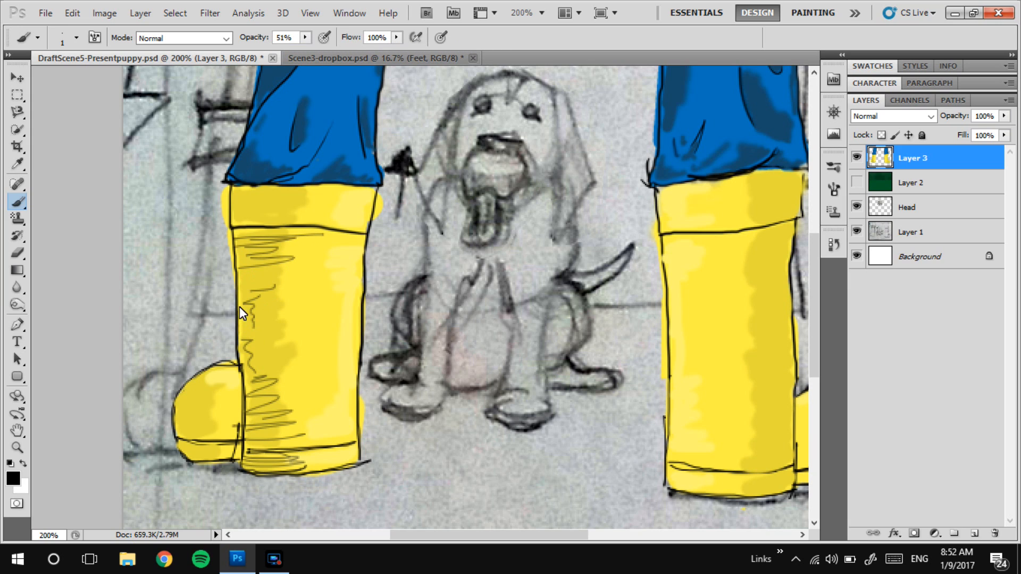
pyautogui.moveTo(273, 213)
pyautogui.mouseDown()
pyautogui.moveTo(278, 194)
pyautogui.moveTo(260, 206)
pyautogui.mouseUp()
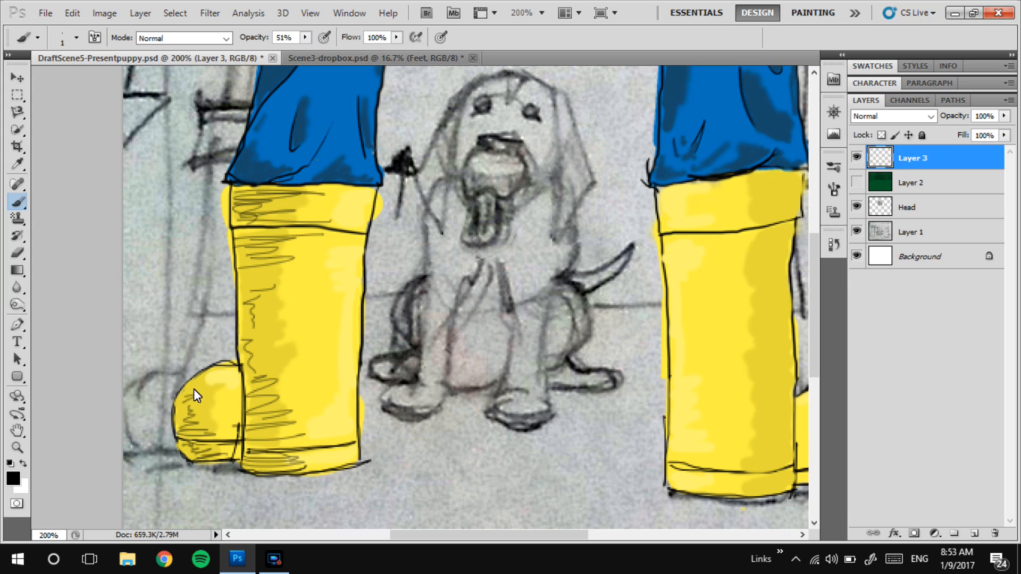
pyautogui.moveTo(186, 394); pyautogui.dragTo(182, 426)
# Hatch the right boot's toe, sole and lower shaft with thin black strokes over the shaded areas
pyautogui.hscroll(10, 544, 484)
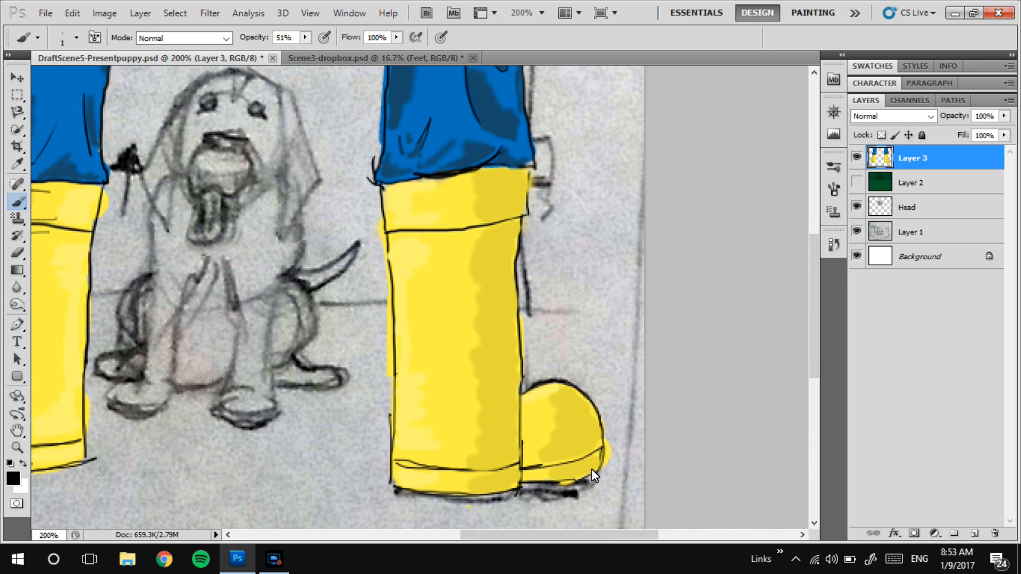
pyautogui.moveTo(592, 469)
pyautogui.mouseDown()
pyautogui.moveTo(546, 474)
pyautogui.moveTo(595, 435)
pyautogui.mouseUp()
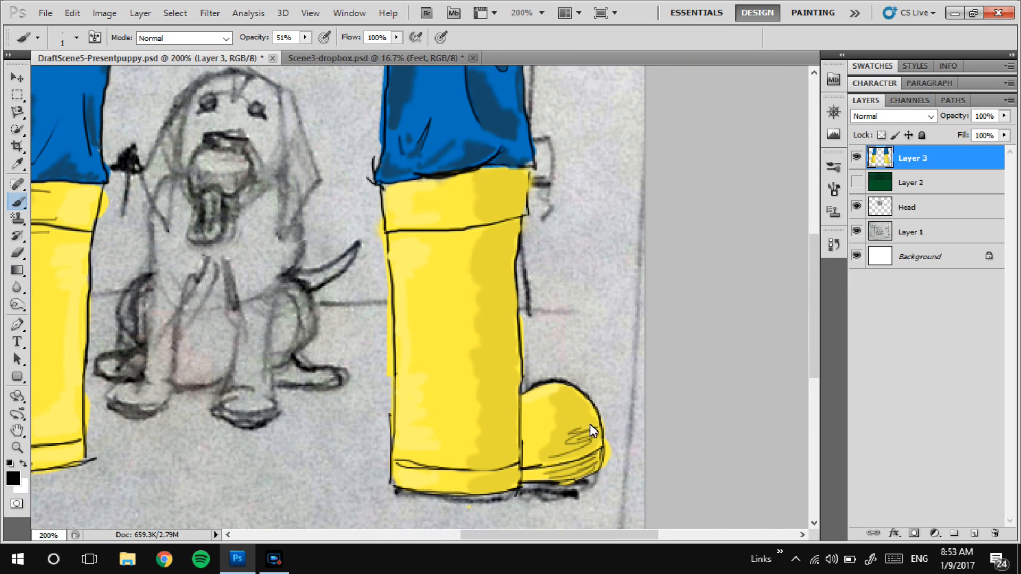
pyautogui.moveTo(569, 397); pyautogui.dragTo(575, 413)
pyautogui.moveTo(505, 481)
pyautogui.mouseDown()
pyautogui.moveTo(442, 488)
pyautogui.moveTo(509, 482)
pyautogui.moveTo(471, 472)
pyautogui.moveTo(489, 455)
pyautogui.moveTo(478, 460)
pyautogui.moveTo(464, 448)
pyautogui.moveTo(465, 429)
pyautogui.moveTo(493, 493)
pyautogui.mouseUp()
pyautogui.moveTo(490, 414)
pyautogui.mouseDown()
pyautogui.moveTo(483, 377)
pyautogui.moveTo(487, 407)
pyautogui.mouseUp()
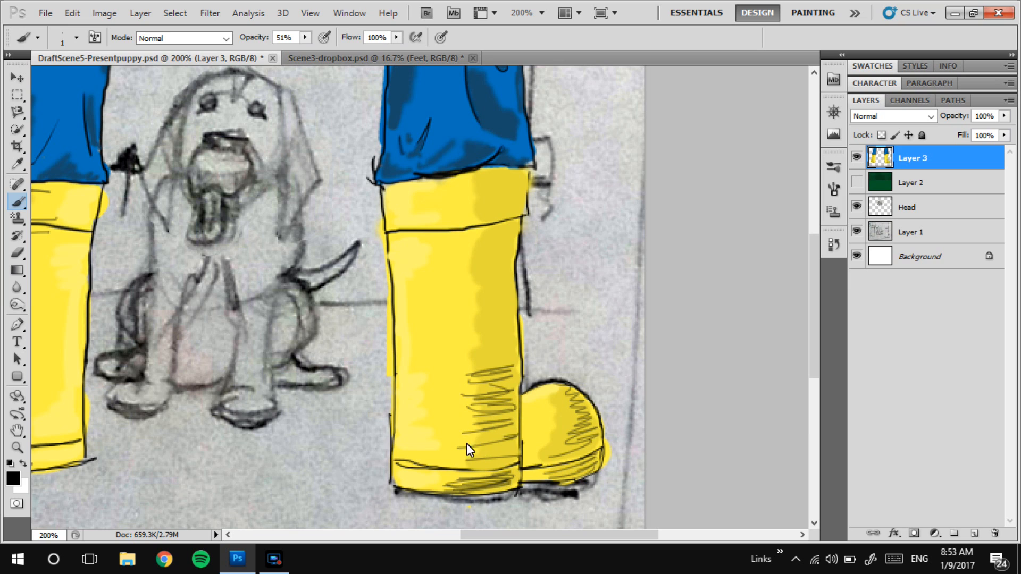
pyautogui.moveTo(510, 449); pyautogui.dragTo(454, 461)
# Hatch the shaded side of the right boot's upper shaft and cuff with thin black strokes
pyautogui.moveTo(497, 353)
pyautogui.mouseDown()
pyautogui.moveTo(449, 340)
pyautogui.moveTo(503, 308)
pyautogui.moveTo(460, 282)
pyautogui.mouseUp()
pyautogui.moveTo(490, 232); pyautogui.dragTo(428, 244)
pyautogui.moveTo(509, 257); pyautogui.dragTo(505, 269)
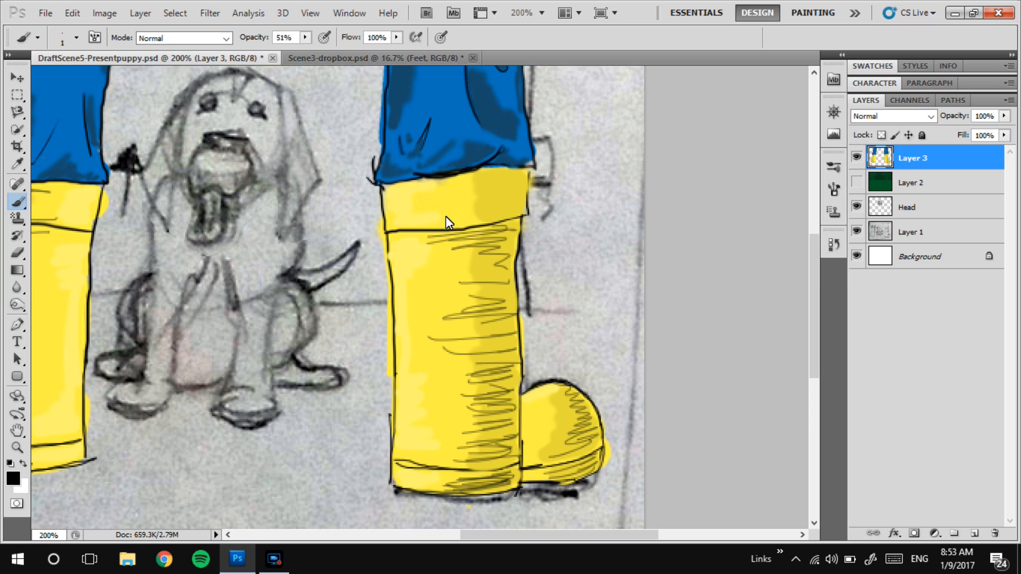
pyautogui.moveTo(512, 208)
pyautogui.mouseDown()
pyautogui.moveTo(466, 209)
pyautogui.moveTo(494, 187)
pyautogui.mouseUp()
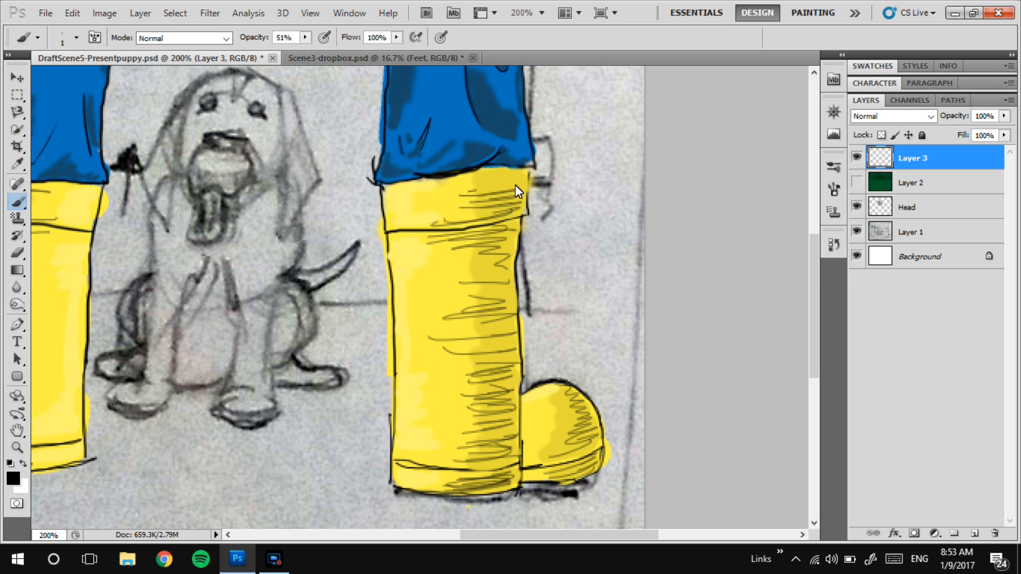
pyautogui.moveTo(425, 187); pyautogui.dragTo(424, 196)
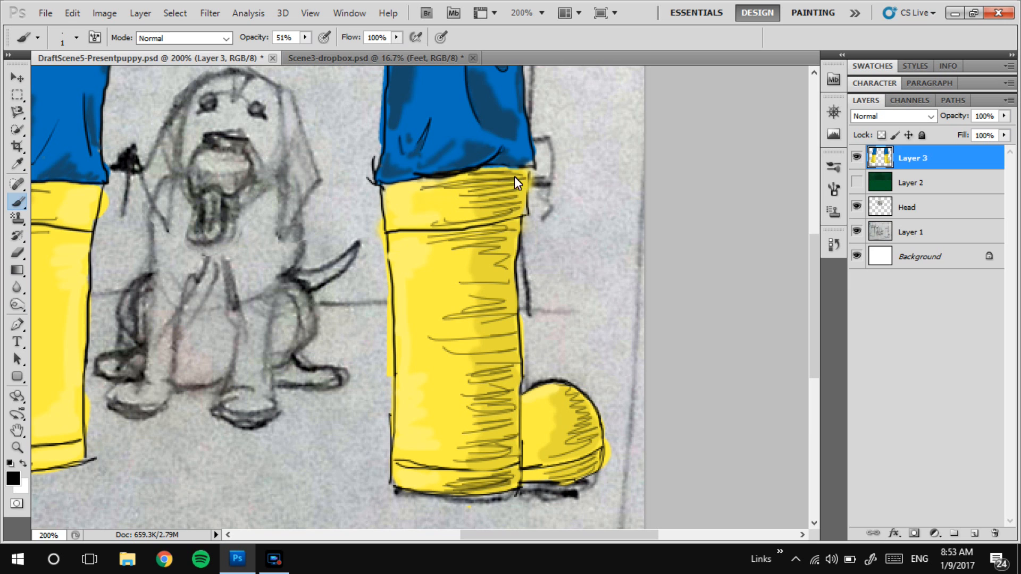
# Add black hatching along the top of both boot cuffs, directly beneath the trouser hems
pyautogui.moveTo(174, 222); pyautogui.dragTo(409, 355)
pyautogui.moveTo(276, 309)
pyautogui.mouseDown()
pyautogui.moveTo(312, 312)
pyautogui.moveTo(195, 323)
pyautogui.moveTo(239, 313)
pyautogui.moveTo(224, 323)
pyautogui.moveTo(293, 320)
pyautogui.mouseUp()
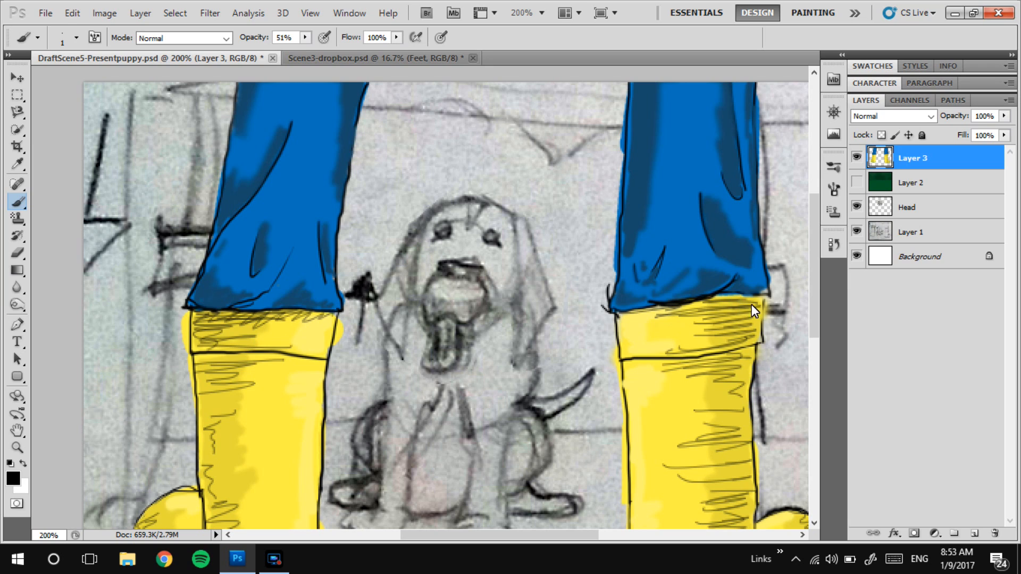
pyautogui.moveTo(719, 308)
pyautogui.mouseDown()
pyautogui.moveTo(637, 318)
pyautogui.moveTo(733, 301)
pyautogui.mouseUp()
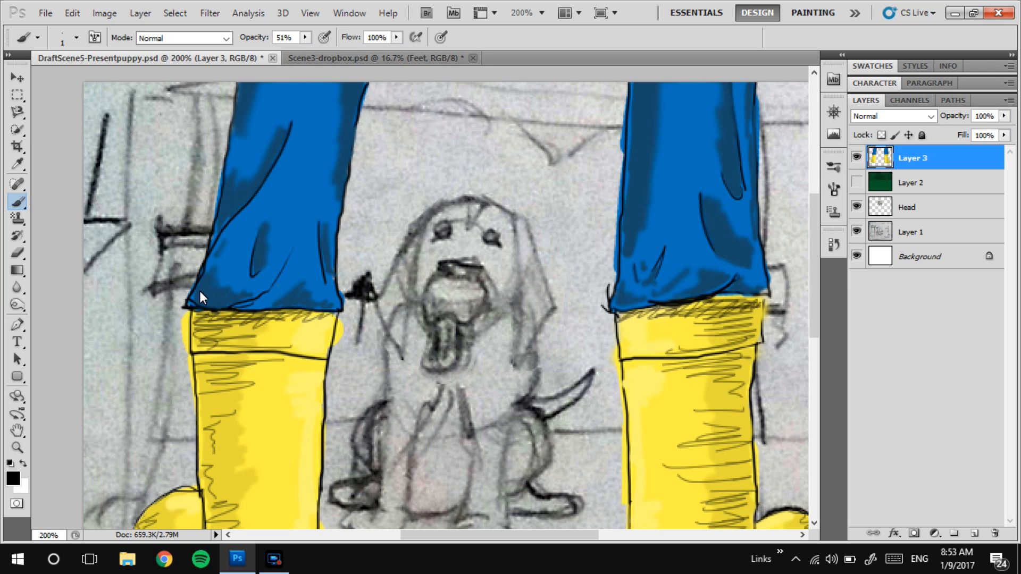
# Hatch the left trouser leg's upper fold, hem and small crease with thin black strokes
pyautogui.moveTo(262, 161); pyautogui.dragTo(220, 190)
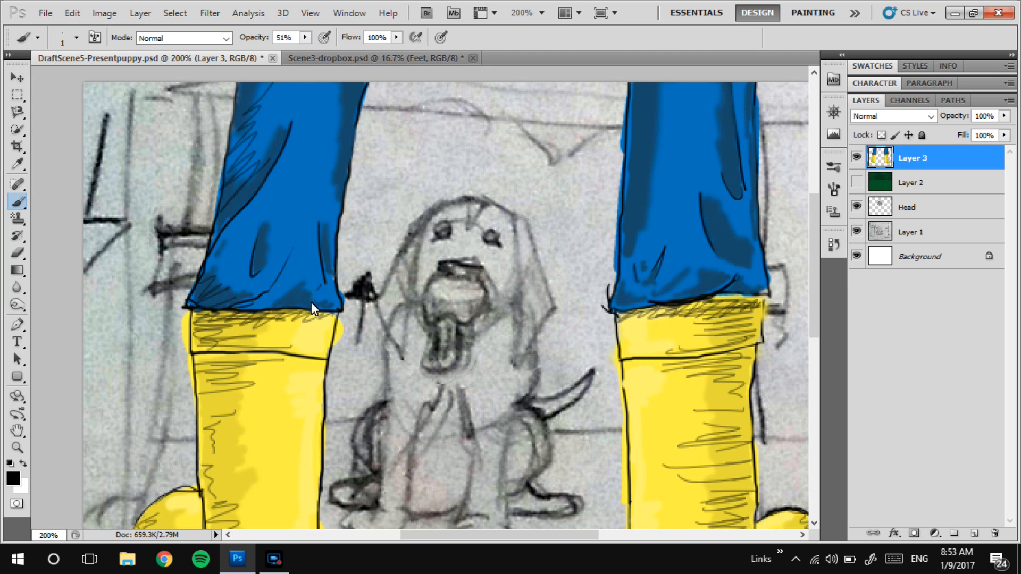
pyautogui.moveTo(302, 283); pyautogui.dragTo(271, 305)
pyautogui.moveTo(269, 258); pyautogui.dragTo(260, 241)
# Hatch the dark blue folds and inner edge of the right trouser leg with thin black strokes
pyautogui.moveTo(748, 247); pyautogui.dragTo(730, 255)
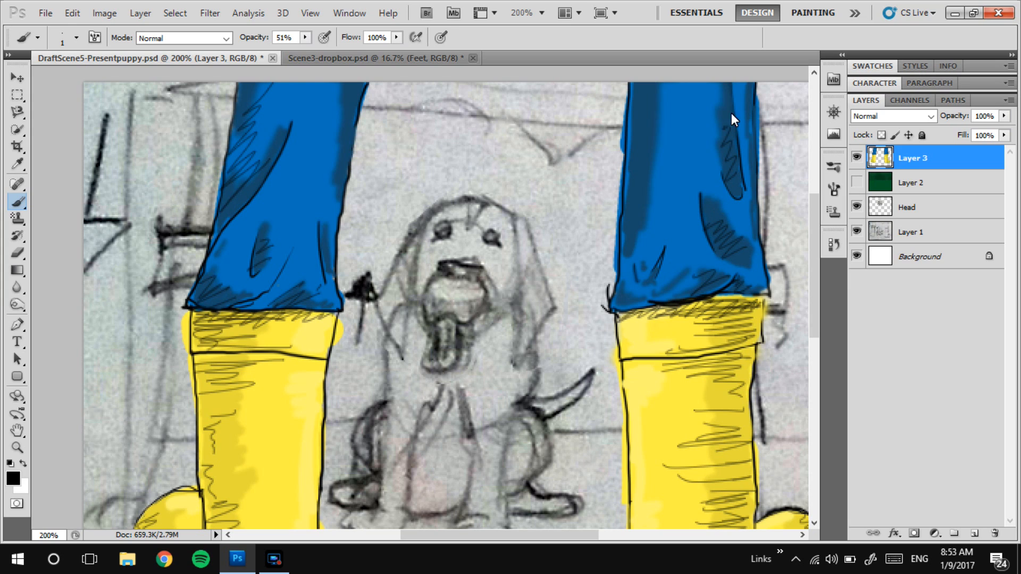
pyautogui.moveTo(636, 230); pyautogui.dragTo(642, 161)
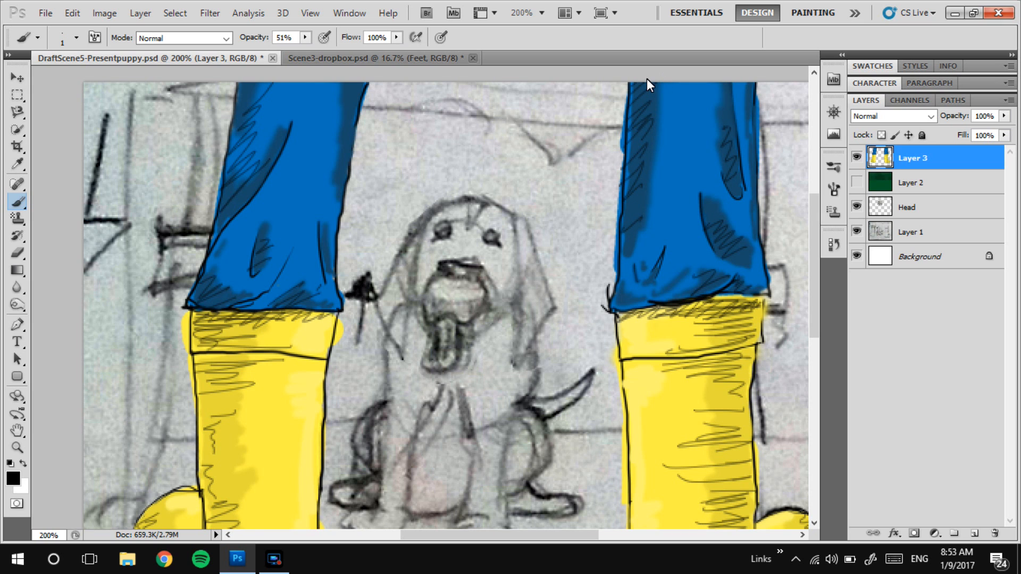
pyautogui.hotkey('ctrl', '-')
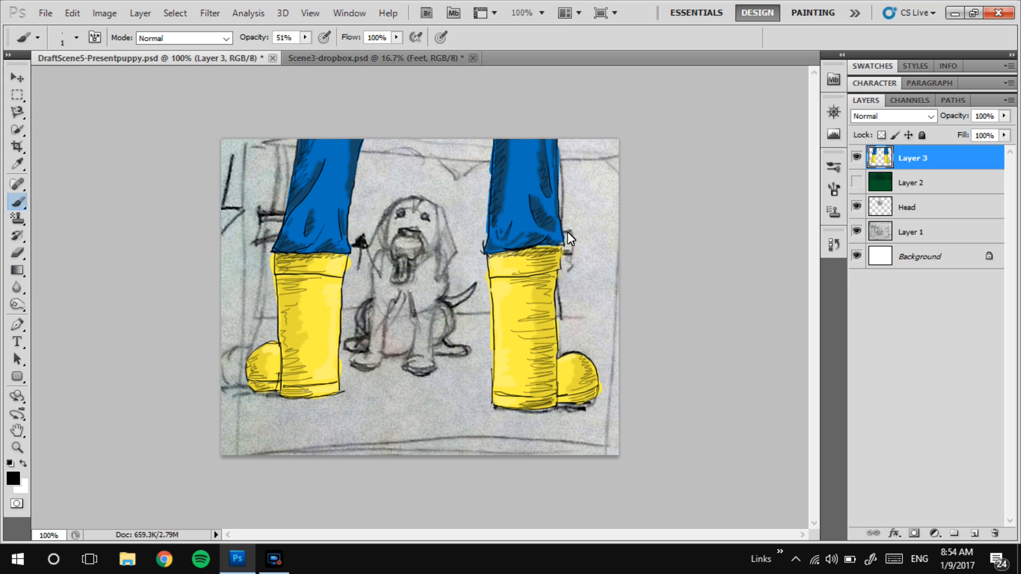
# Preview the finished boots and trousers against the green background layer, then hide Layer 2 again
pyautogui.click(857, 182)
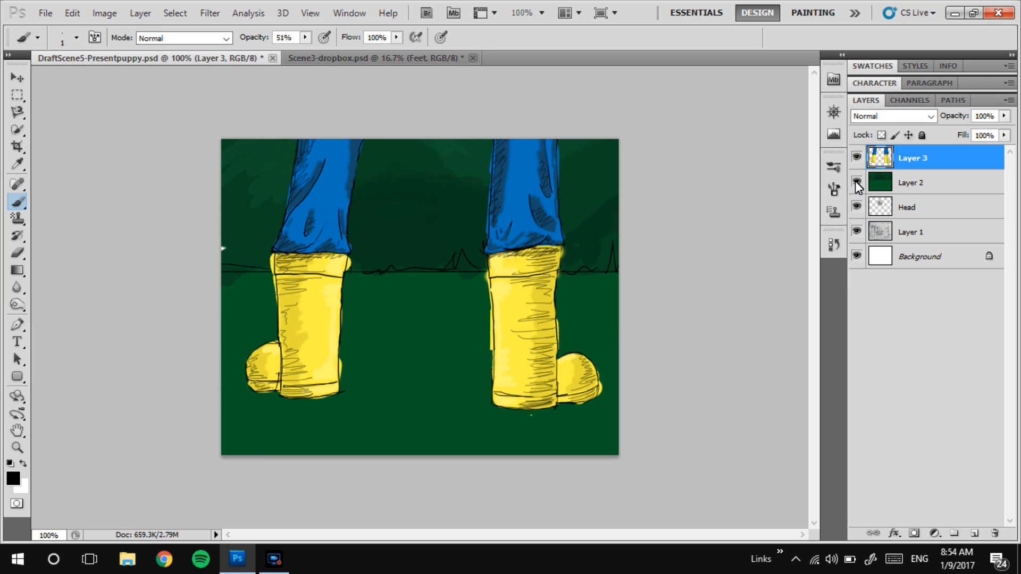
pyautogui.click(857, 182)
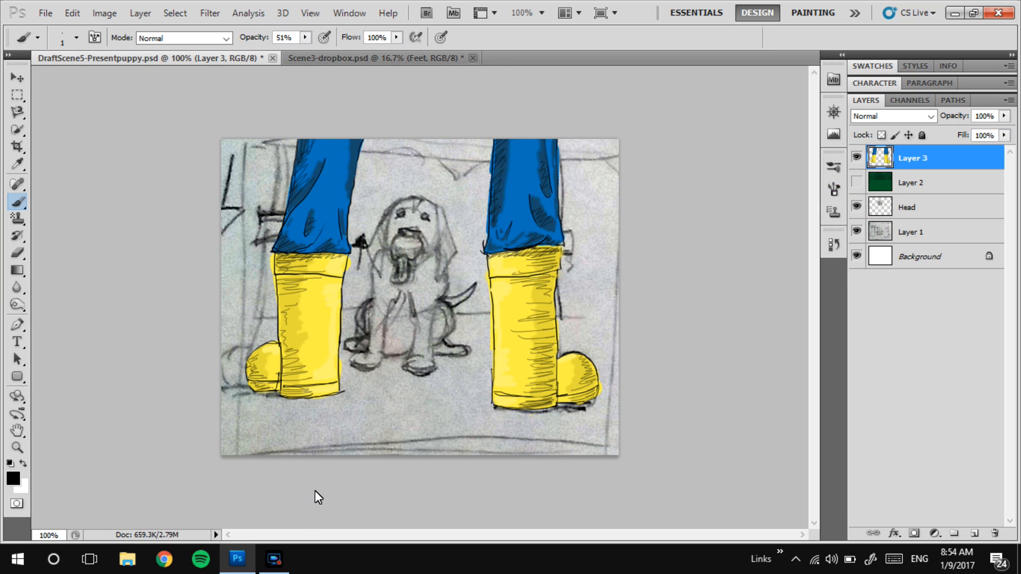
pyautogui.click(273, 558)
pyautogui.hotkey('ctrl', '+')
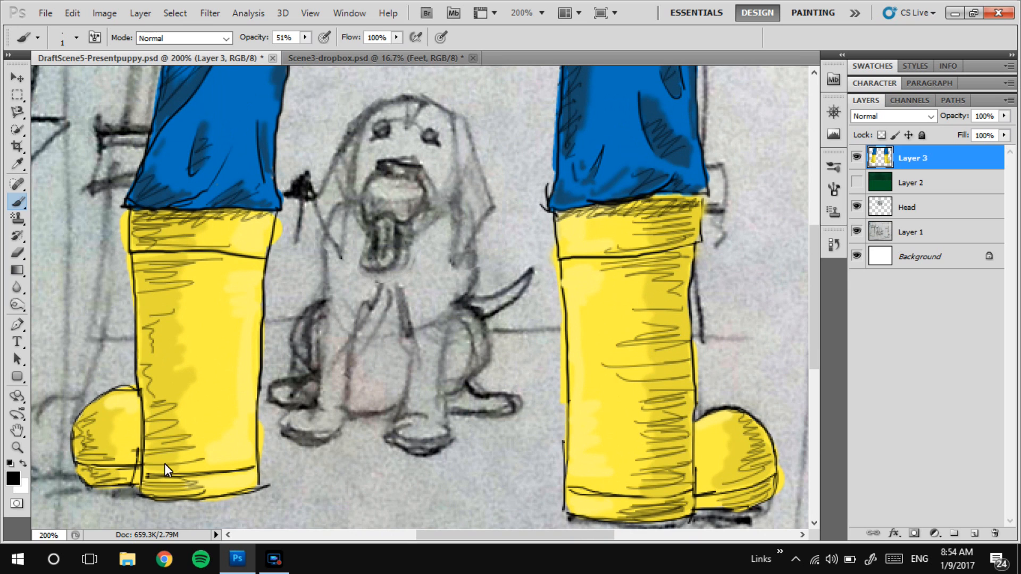
# Switch to File Explorer and browse to the DOG folder inside Pictures > Art
pyautogui.click(128, 559)
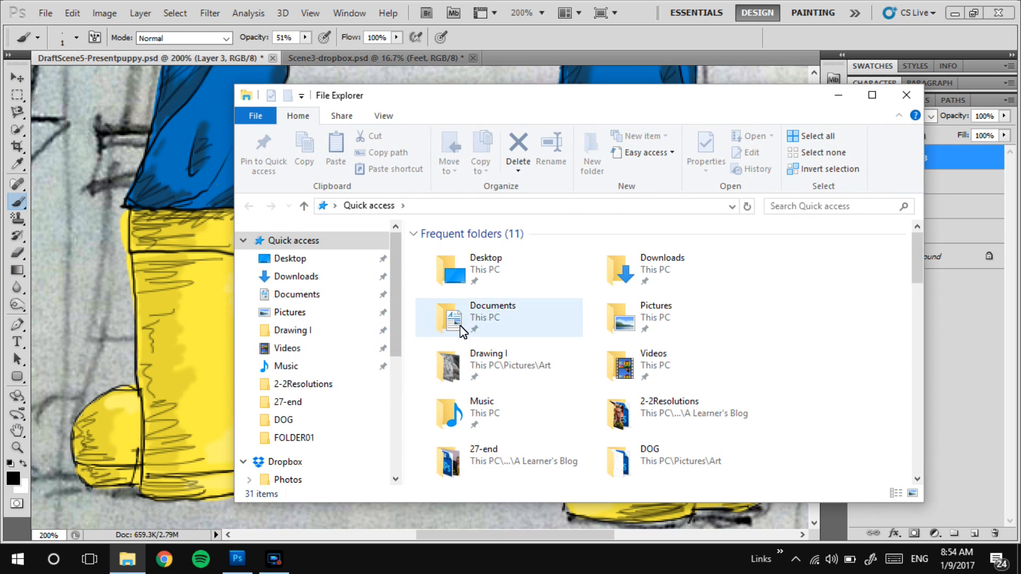
pyautogui.doubleClick(618, 313)
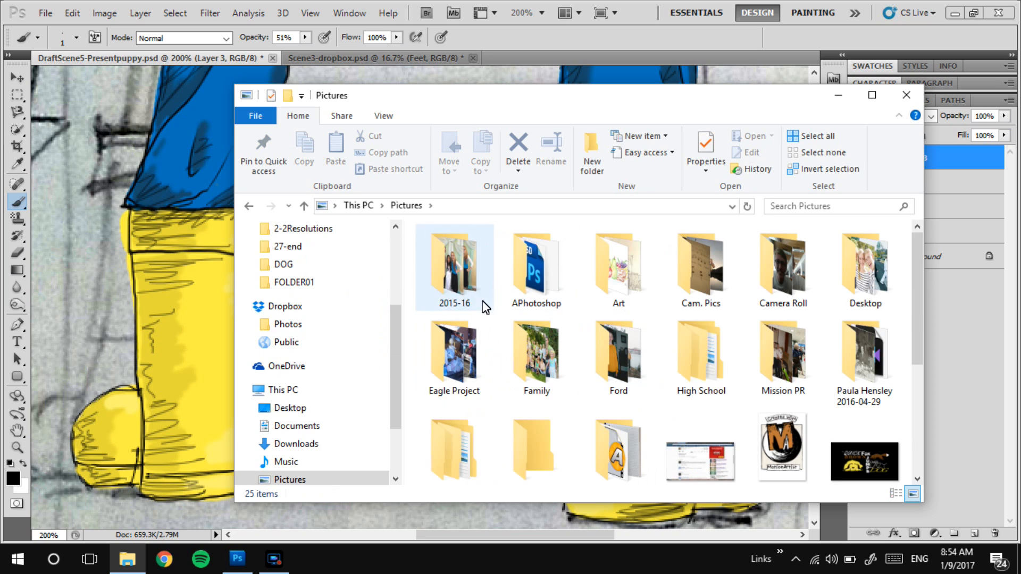
pyautogui.doubleClick(614, 274)
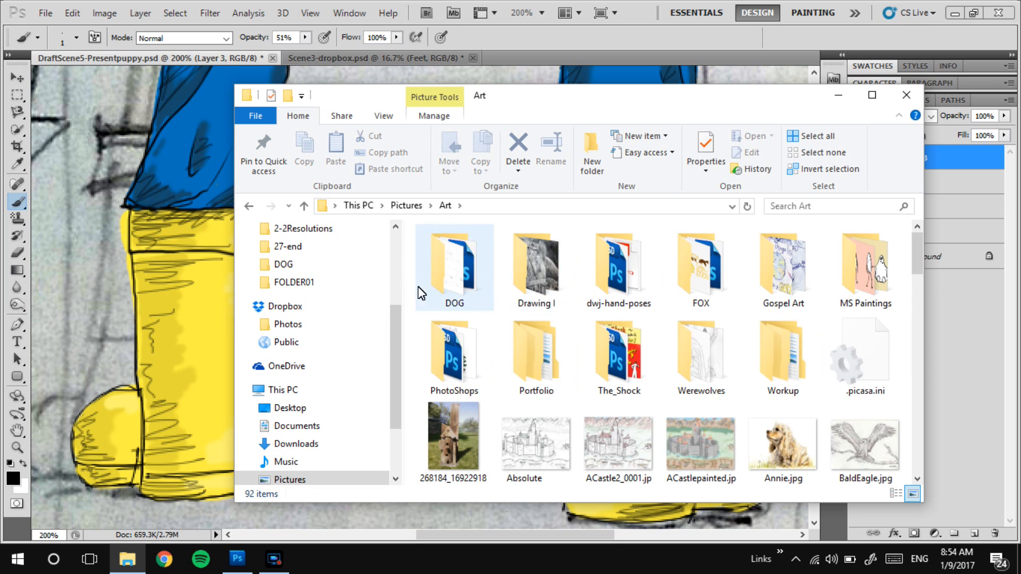
pyautogui.click(453, 282)
pyautogui.doubleClick(453, 282)
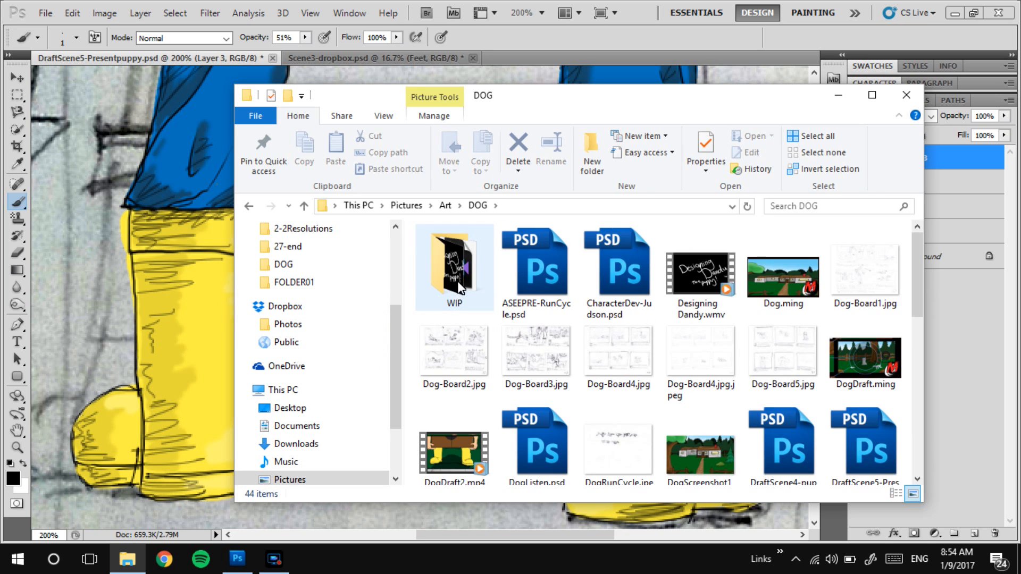
pyautogui.scroll(-3, 915, 289)
pyautogui.scroll(3, 908, 234)
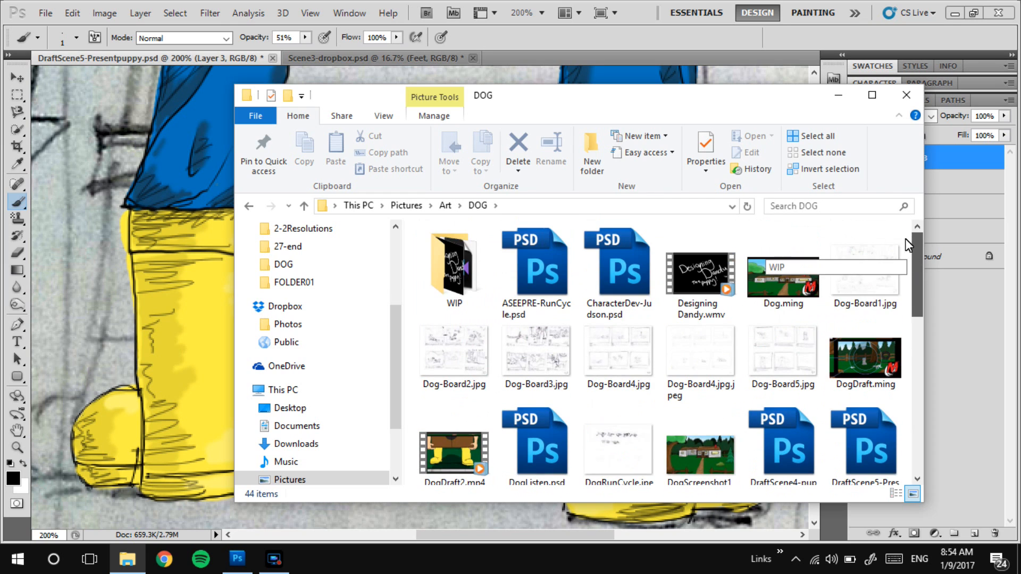
# View PuppyConcept.jpg from the WIP folder, then close the image viewer and the folder window
pyautogui.doubleClick(440, 242)
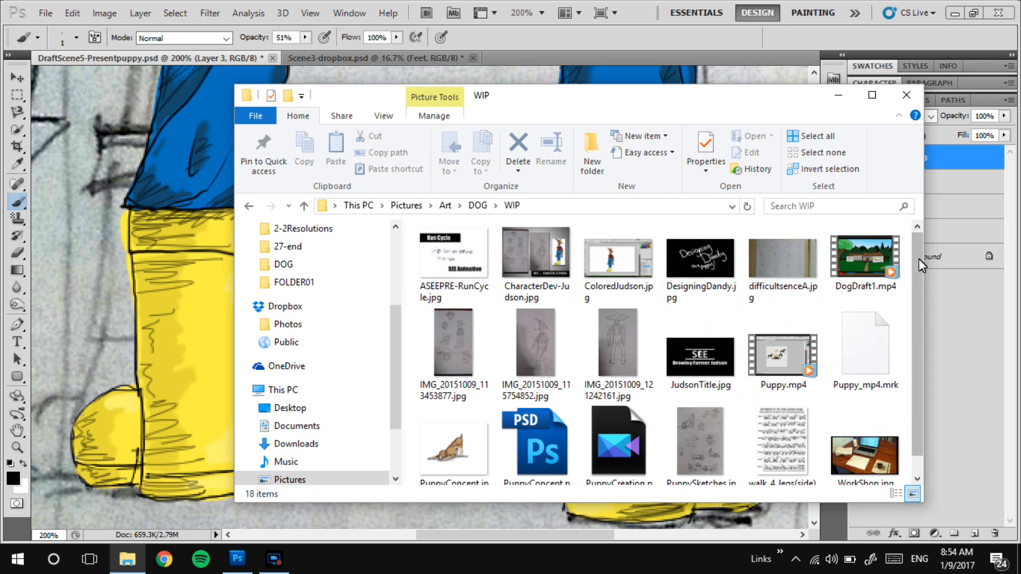
pyautogui.moveTo(918, 260); pyautogui.dragTo(911, 288)
pyautogui.click(450, 427)
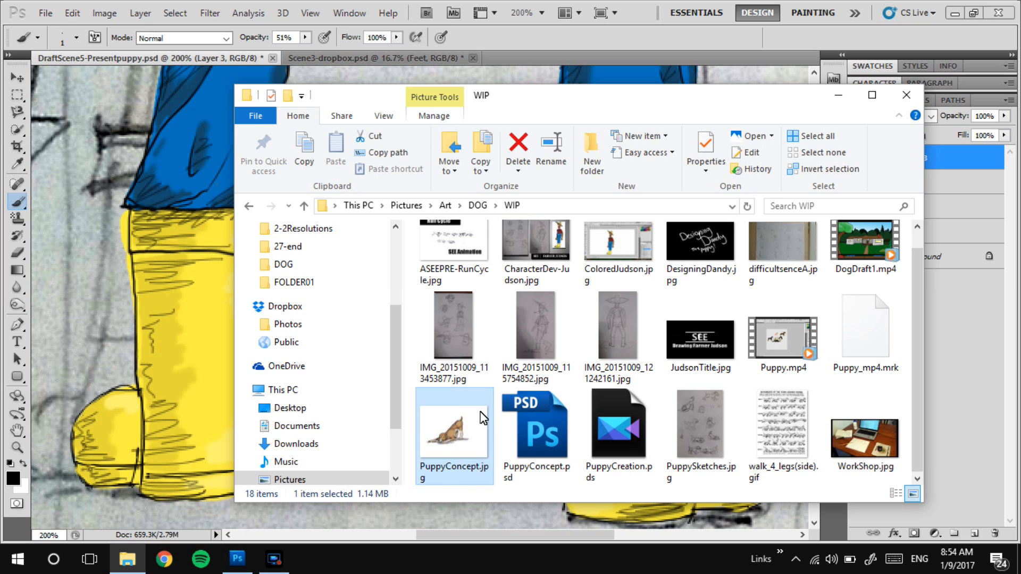
pyautogui.scroll(1, 484, 417)
pyautogui.click(906, 91)
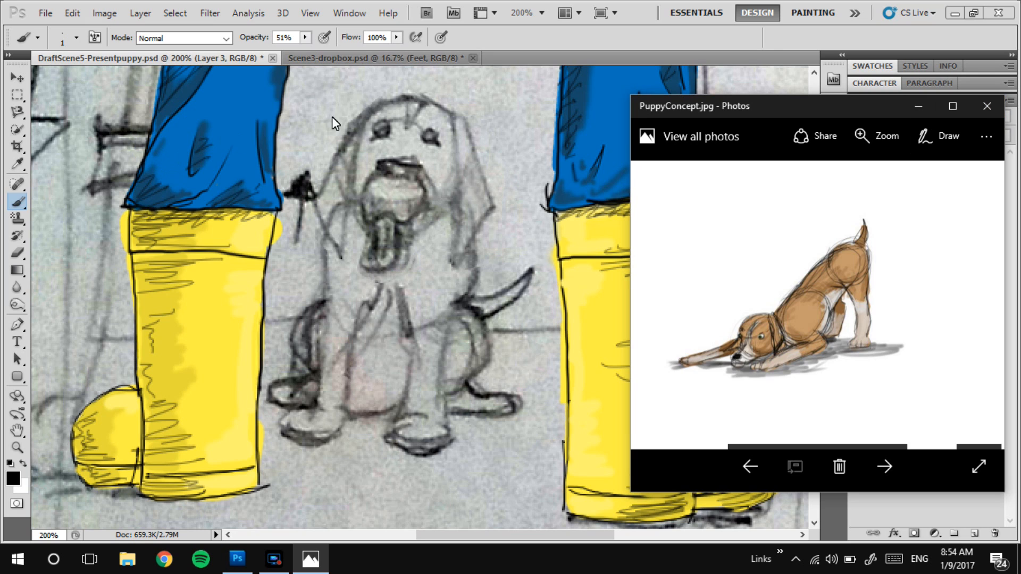
pyautogui.click(987, 106)
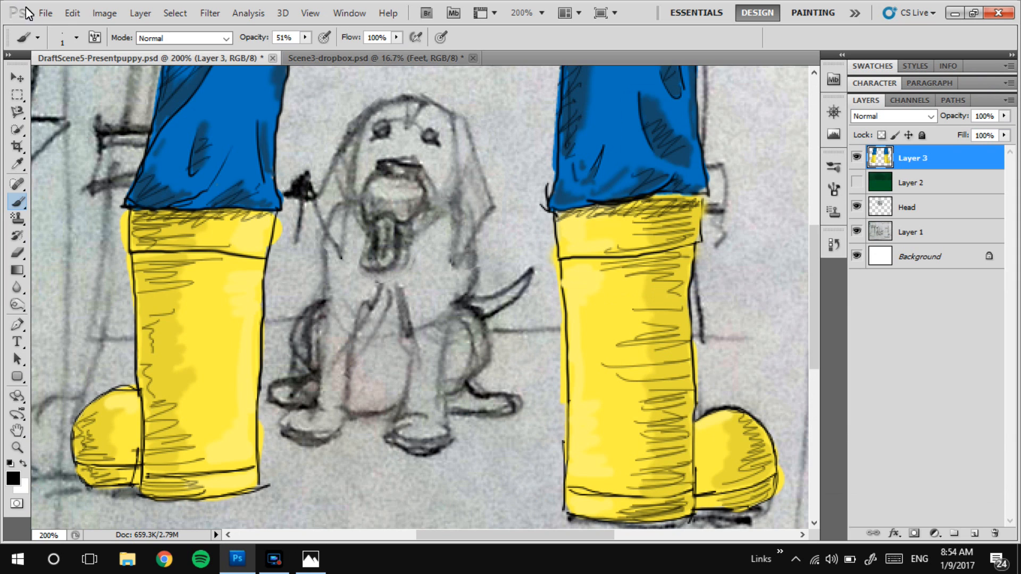
# Open PuppyConcept.jpg from the WIP folder as a new Photoshop document
pyautogui.click(43, 14)
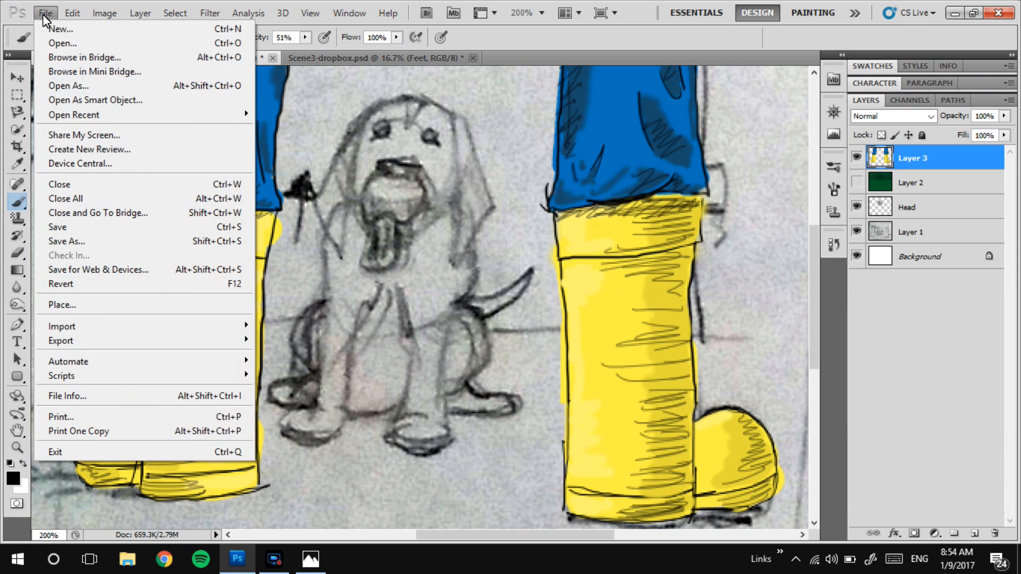
pyautogui.click(68, 45)
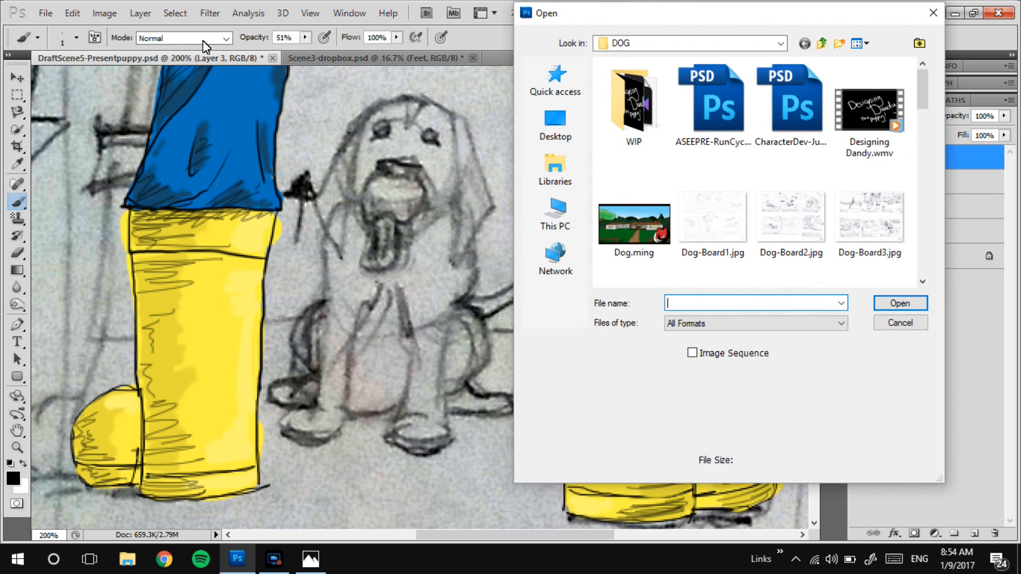
pyautogui.doubleClick(625, 104)
pyautogui.moveTo(928, 111); pyautogui.dragTo(911, 234)
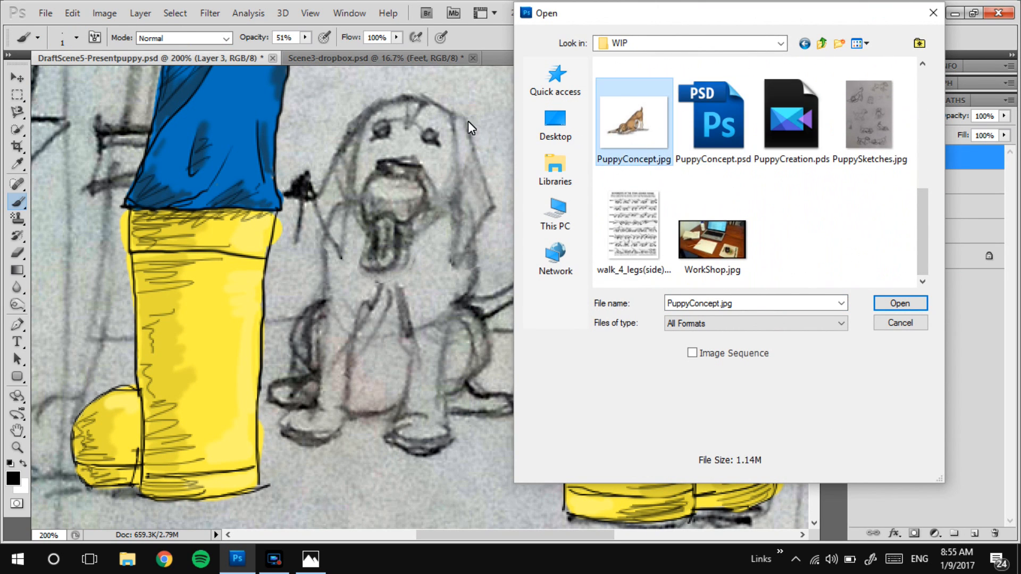
pyautogui.doubleClick(641, 139)
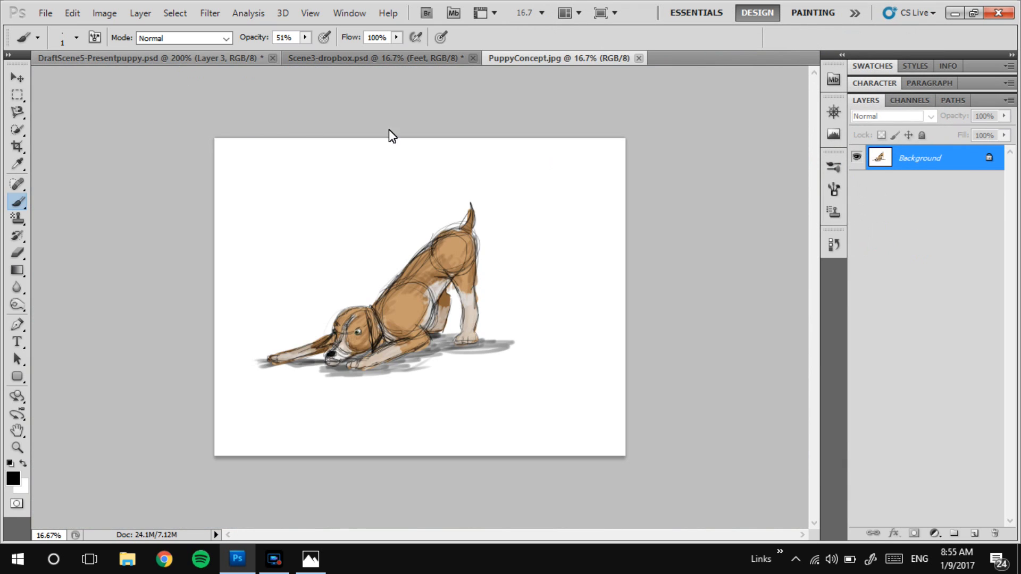
# Unlock the background layer of PuppyConcept.jpg and move the puppy image into DraftScene5-Presentpuppy.psd as a new layer
pyautogui.click(17, 78)
pyautogui.moveTo(376, 262); pyautogui.dragTo(367, 266)
pyautogui.click(506, 219)
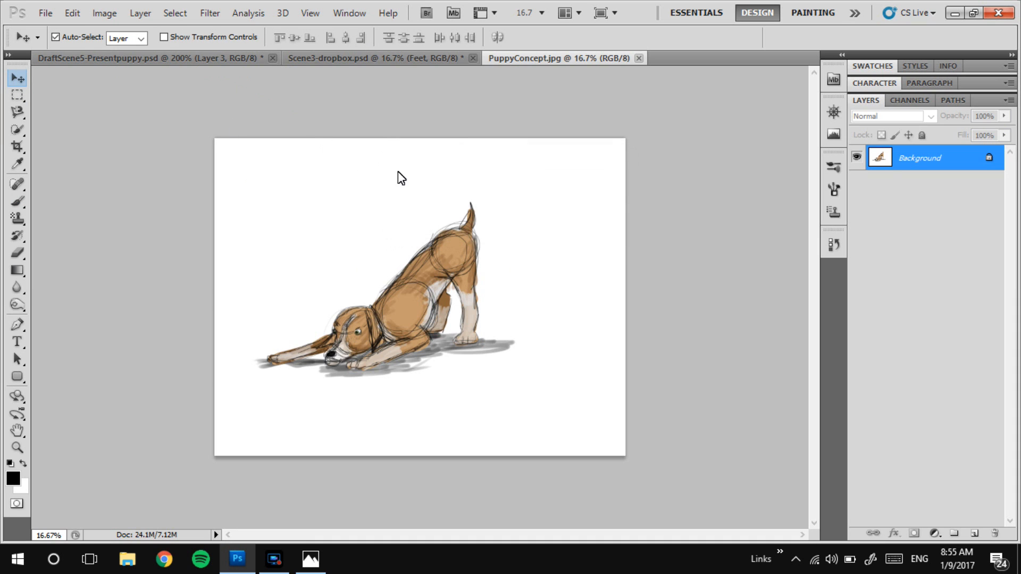
pyautogui.click(109, 57)
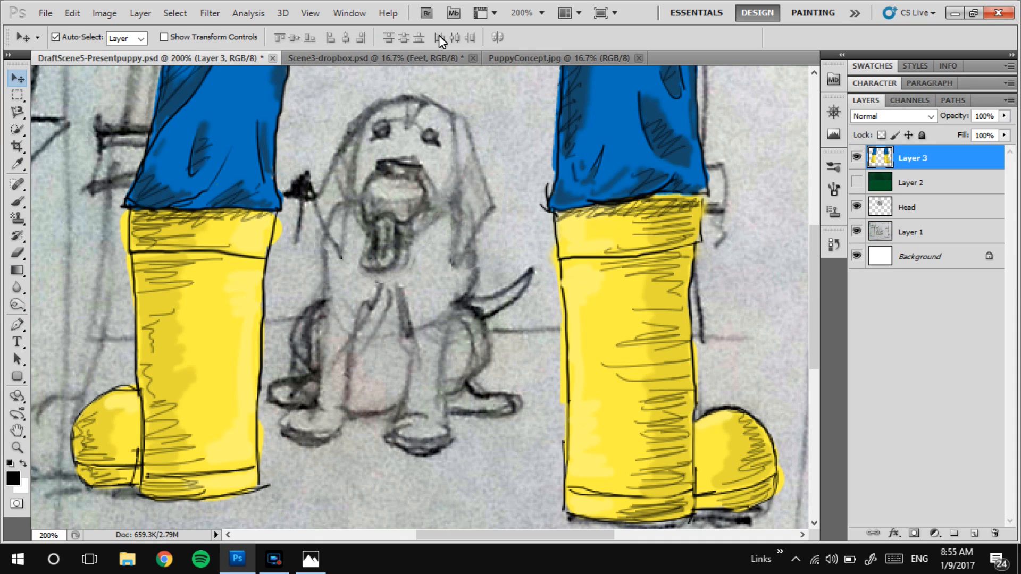
pyautogui.click(534, 59)
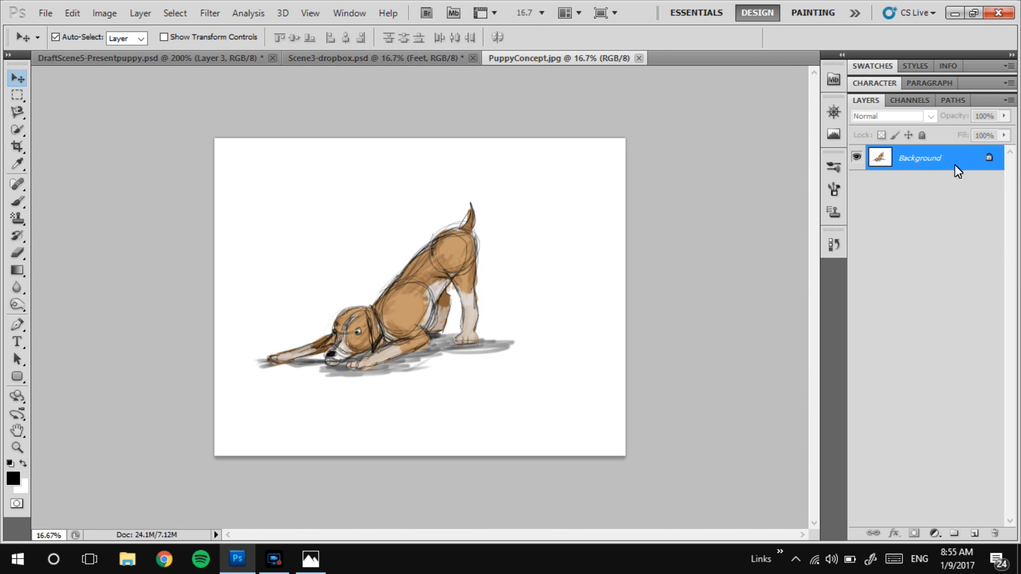
pyautogui.doubleClick(975, 163)
pyautogui.click(637, 182)
pyautogui.moveTo(373, 314)
pyautogui.mouseDown()
pyautogui.moveTo(103, 62)
pyautogui.moveTo(396, 225)
pyautogui.moveTo(381, 250)
pyautogui.mouseUp()
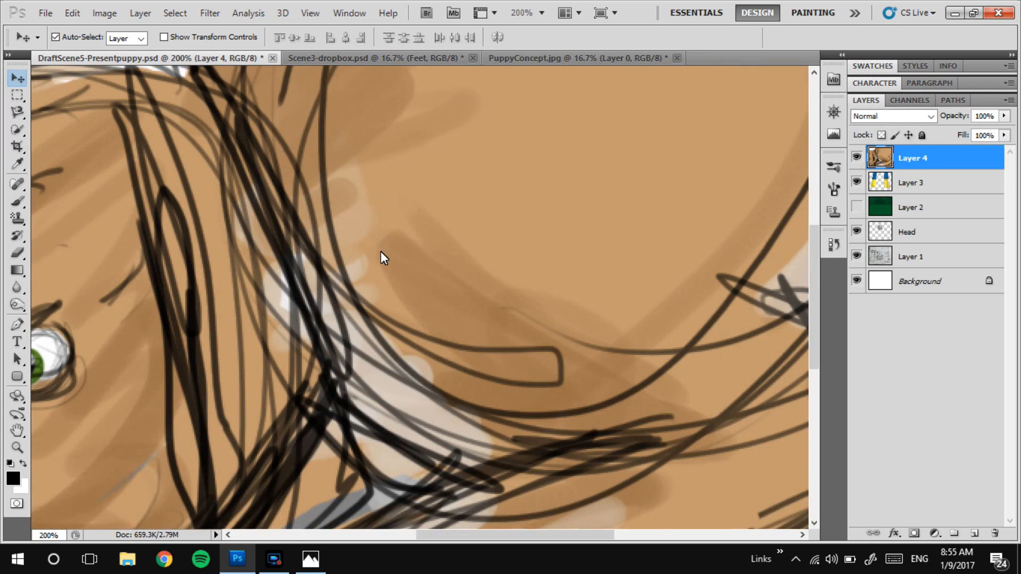
# Try to scale down the oversized puppy image on Layer 4 with Free Transform, then undo it
pyautogui.hotkey('ctrl', '-')
pyautogui.hotkey('ctrl', '-')
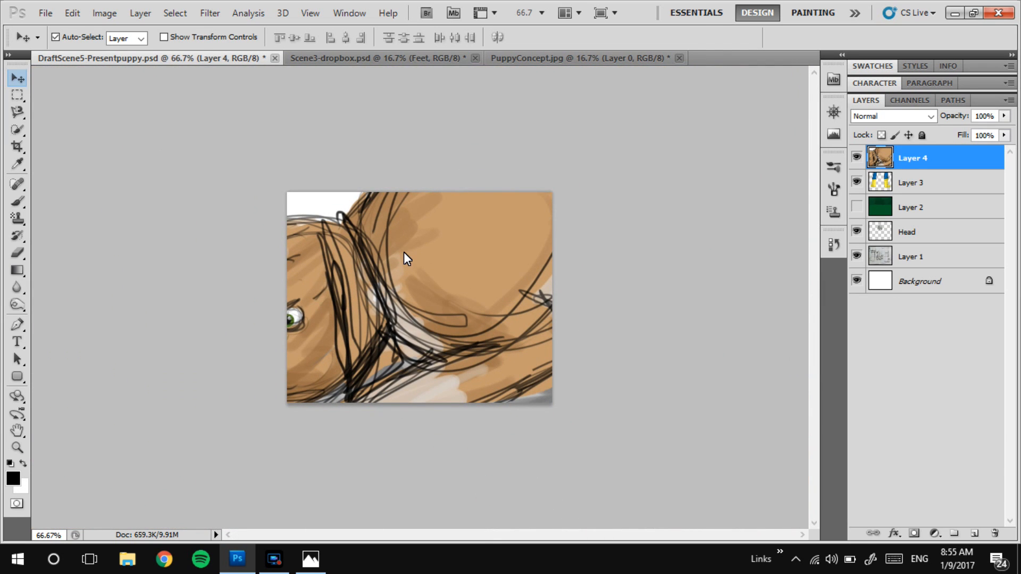
pyautogui.hotkey('ctrl', 't')
pyautogui.hotkey('ctrl', '-')
pyautogui.hotkey('ctrl', '-')
pyautogui.hotkey('ctrl', '-')
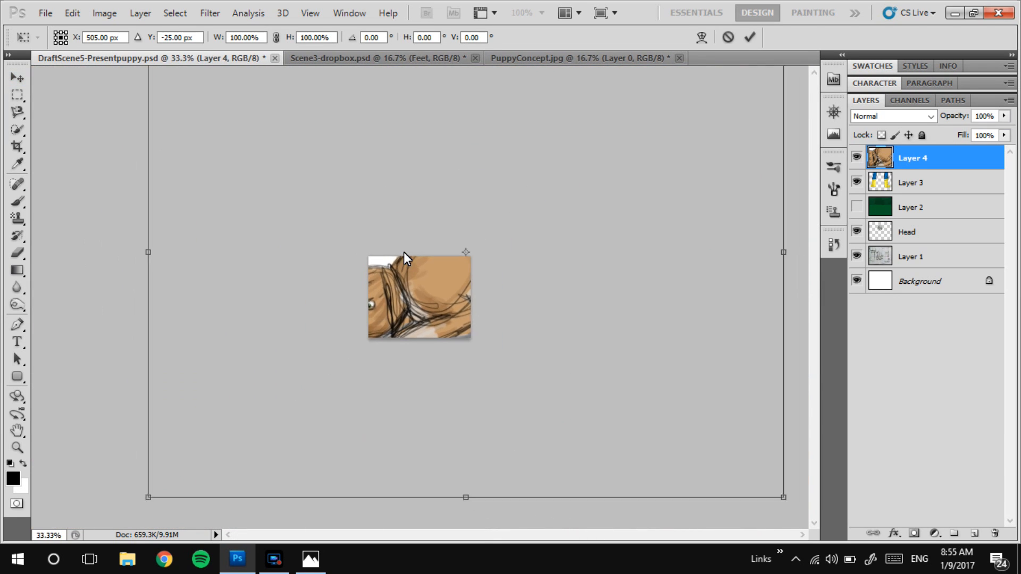
pyautogui.hotkey('ctrl', '-')
pyautogui.moveTo(651, 428); pyautogui.dragTo(417, 292)
pyautogui.press('Return')
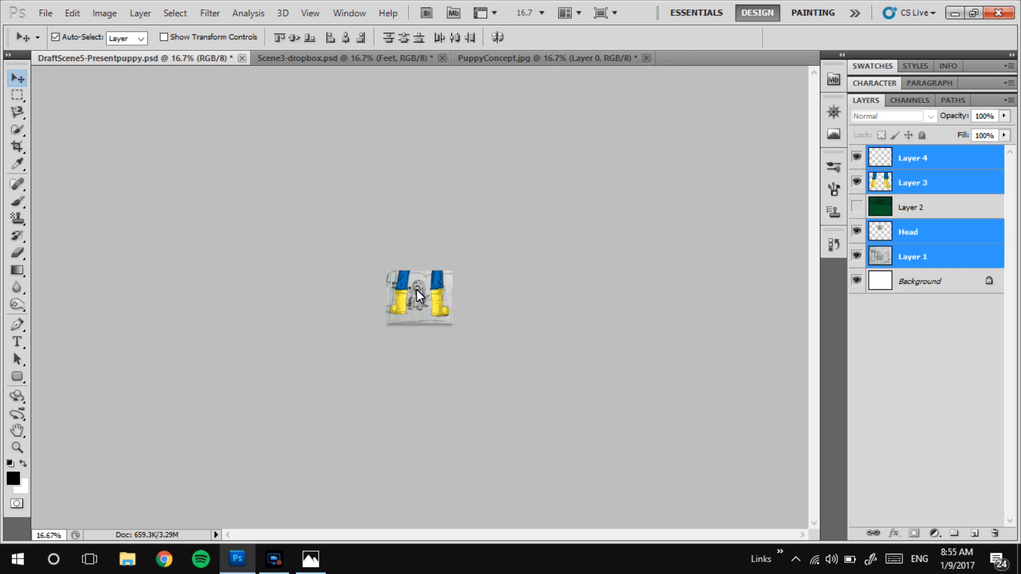
pyautogui.hotkey('ctrl', 'z')
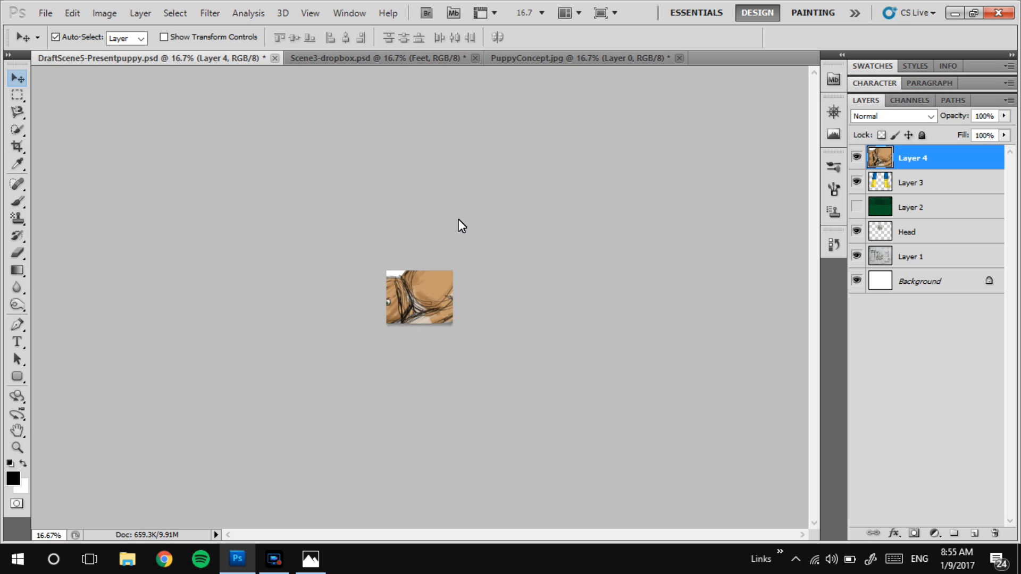
# Scale the puppy image on Layer 4 proportionally down to 18.44% with Free Transform
pyautogui.hotkey('ctrl', 't')
pyautogui.moveTo(656, 430); pyautogui.dragTo(449, 320)
pyautogui.hotkey('ctrl', '+')
pyautogui.hotkey('ctrl', '+')
pyautogui.hotkey('ctrl', '+')
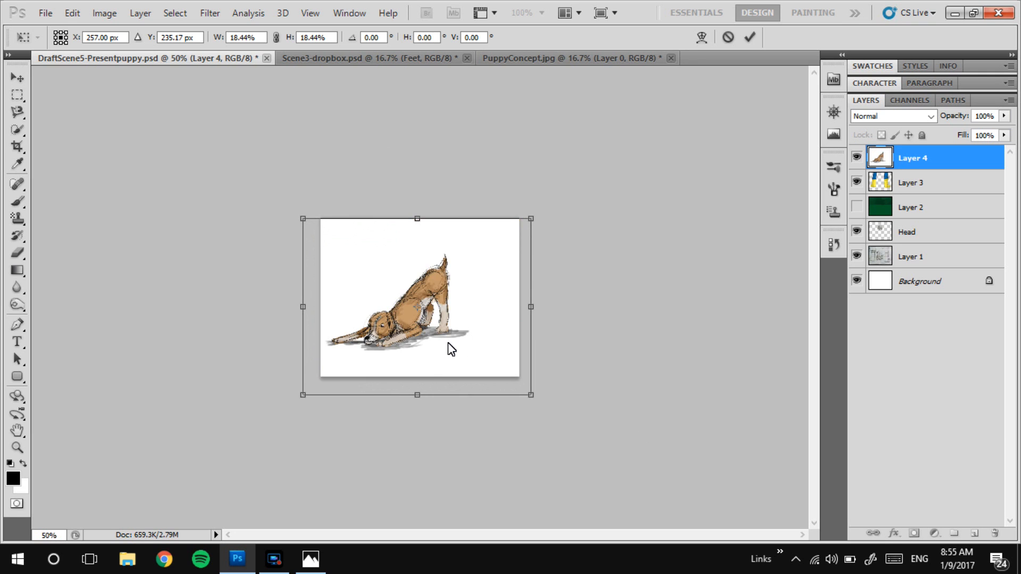
pyautogui.hotkey('ctrl', '+')
pyautogui.hotkey('ctrl', '+')
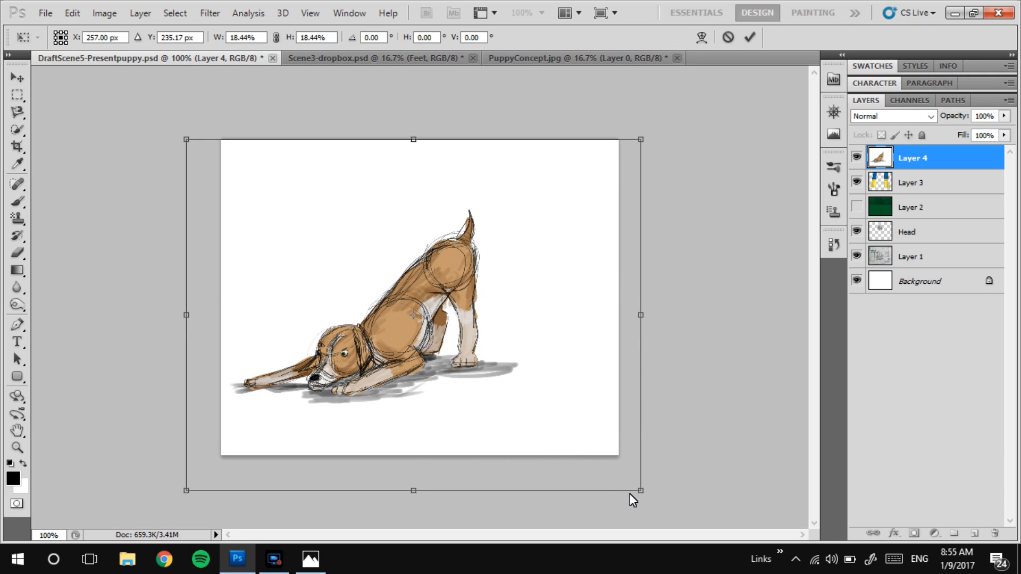
# Shrink the puppy image to a small reference, place it over the right boot's upper shaft and apply the transform
pyautogui.moveTo(640, 491); pyautogui.dragTo(355, 270)
pyautogui.moveTo(323, 228); pyautogui.dragTo(478, 267)
pyautogui.moveTo(509, 309)
pyautogui.mouseDown()
pyautogui.moveTo(442, 263)
pyautogui.moveTo(534, 319)
pyautogui.moveTo(576, 303)
pyautogui.moveTo(569, 326)
pyautogui.mouseUp()
pyautogui.press('Return')
pyautogui.hotkey('ctrl', '+')
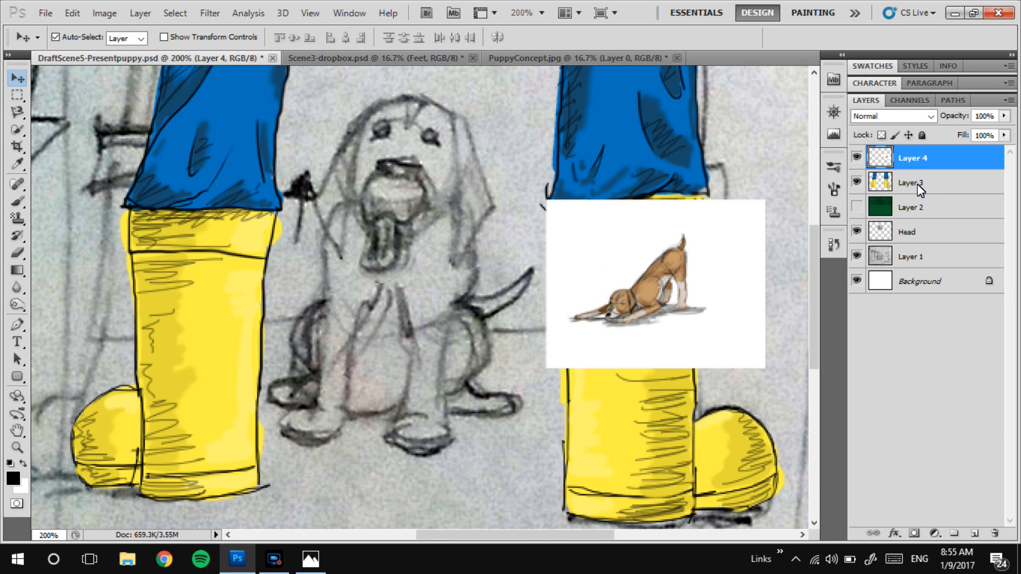
# Add a new layer above Layer 4 and name it Dandy
pyautogui.click(975, 533)
pyautogui.doubleClick(913, 159)
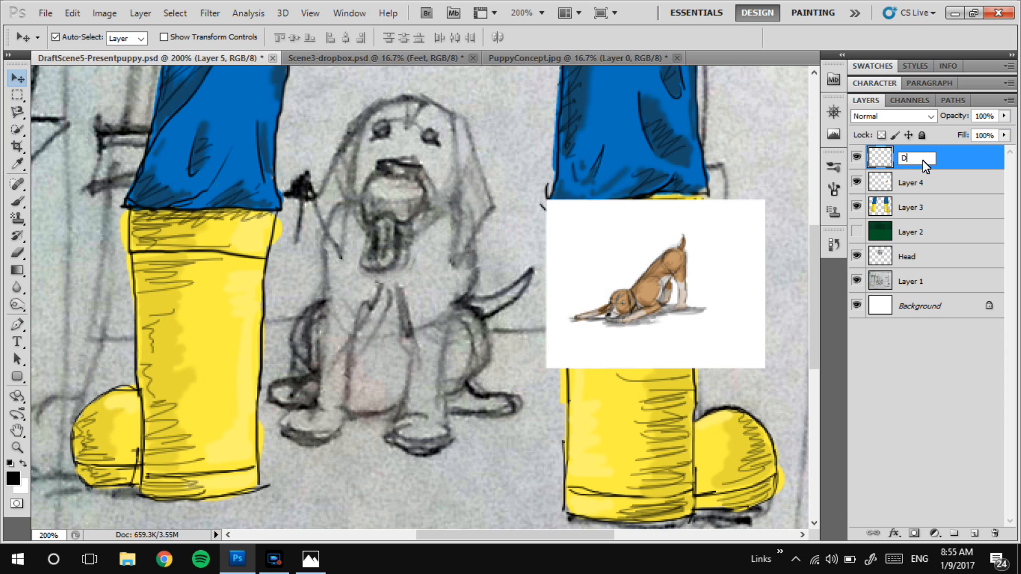
pyautogui.write('Dandy')
pyautogui.press('Return')
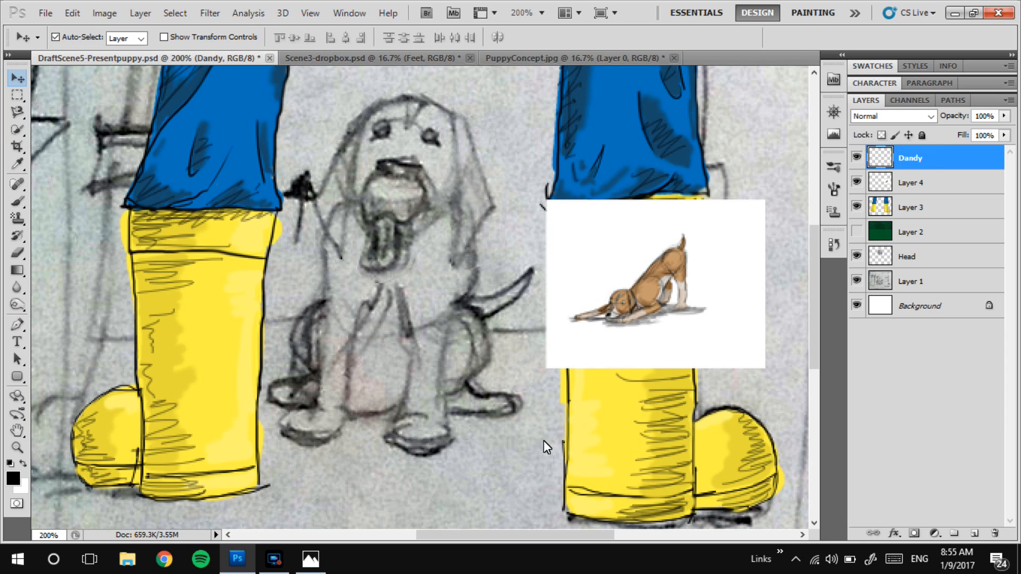
# Set the brush opacity to 100% and outline the puppy's round head, muzzle, nose and tongue in thin black lines over the sketch
pyautogui.press('b')
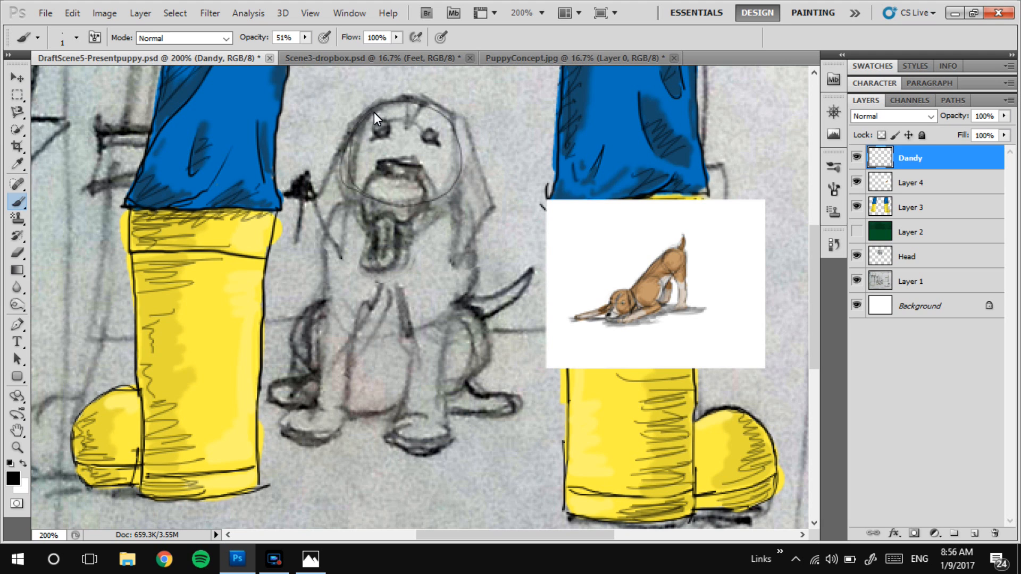
pyautogui.hotkey('ctrl', '+')
pyautogui.moveTo(429, 158); pyautogui.dragTo(426, 260)
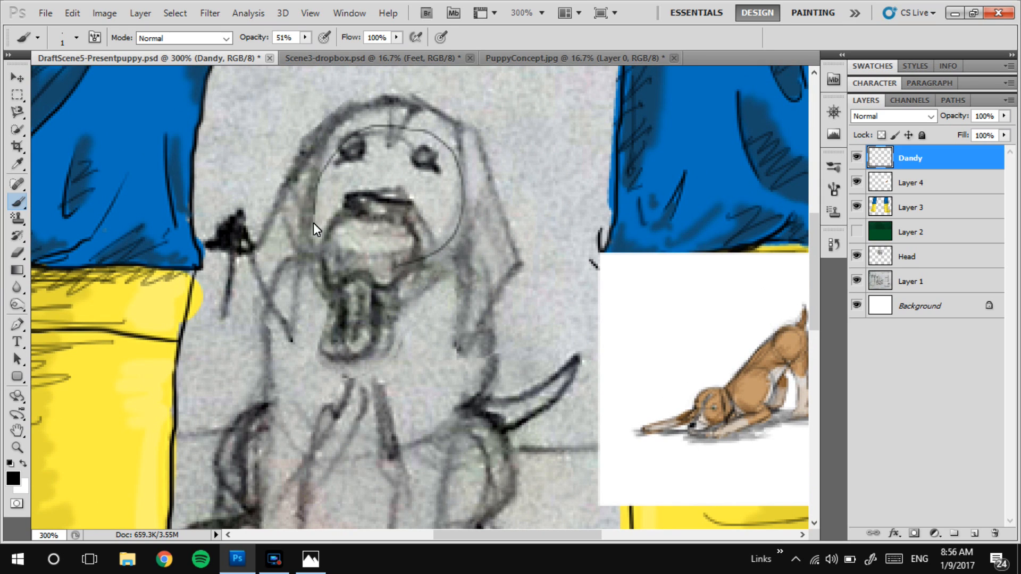
pyautogui.hotkey('ctrl', 'z')
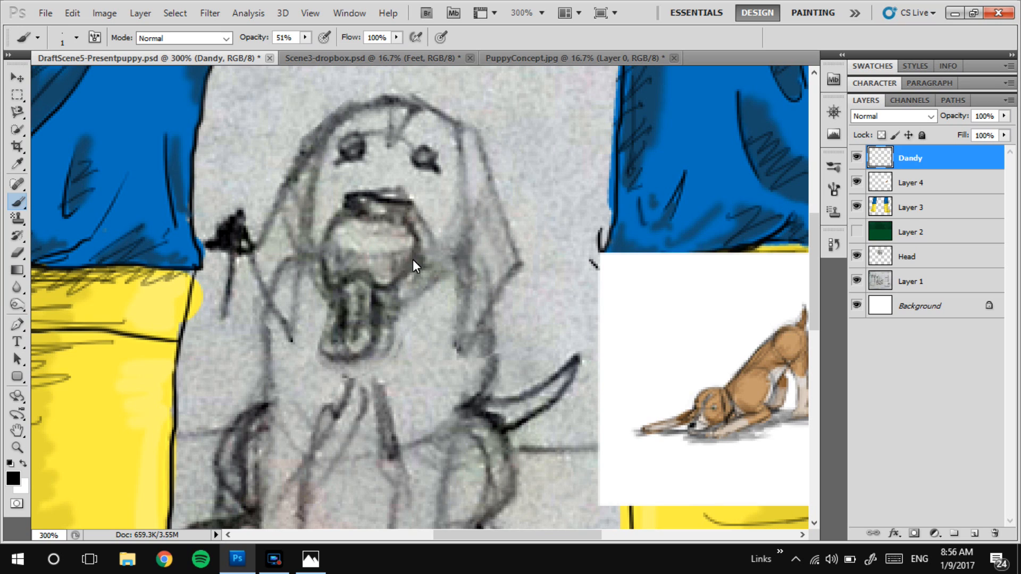
pyautogui.click(306, 37)
pyautogui.moveTo(304, 52); pyautogui.dragTo(383, 175)
pyautogui.moveTo(413, 269); pyautogui.dragTo(441, 259)
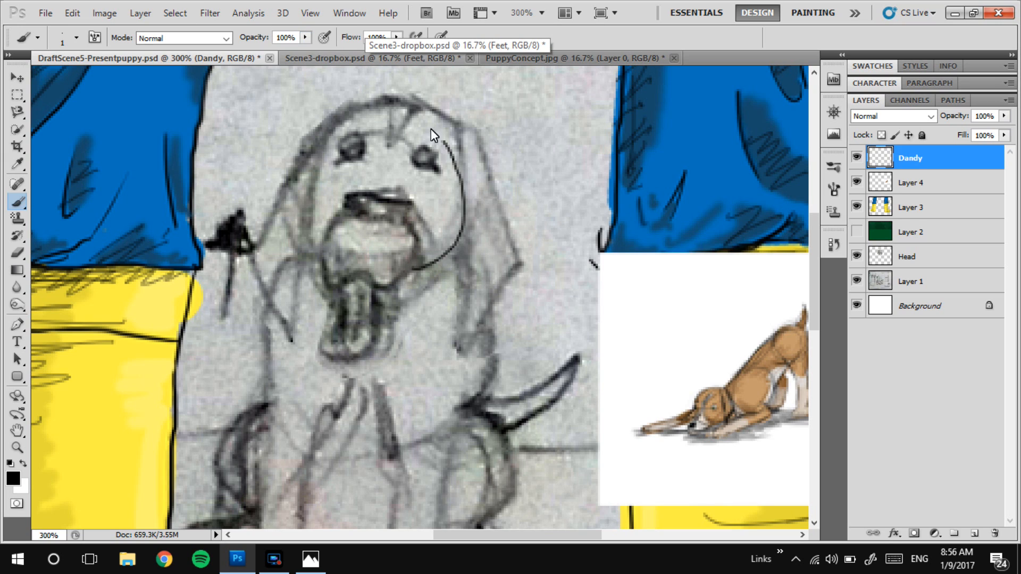
pyautogui.moveTo(317, 147)
pyautogui.mouseDown()
pyautogui.moveTo(309, 250)
pyautogui.moveTo(405, 269)
pyautogui.mouseUp()
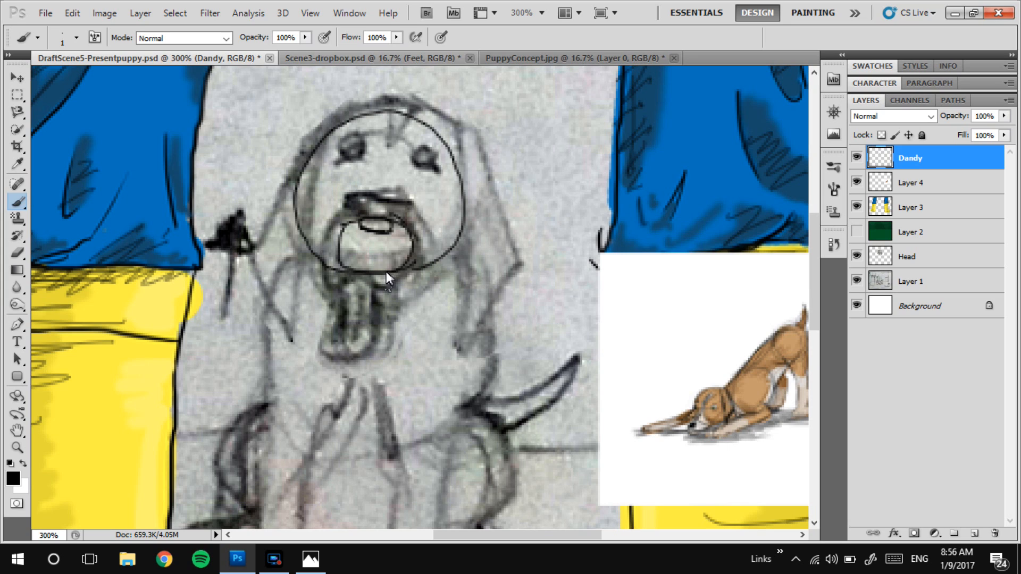
pyautogui.moveTo(384, 303)
pyautogui.mouseDown()
pyautogui.moveTo(354, 304)
pyautogui.moveTo(362, 273)
pyautogui.mouseUp()
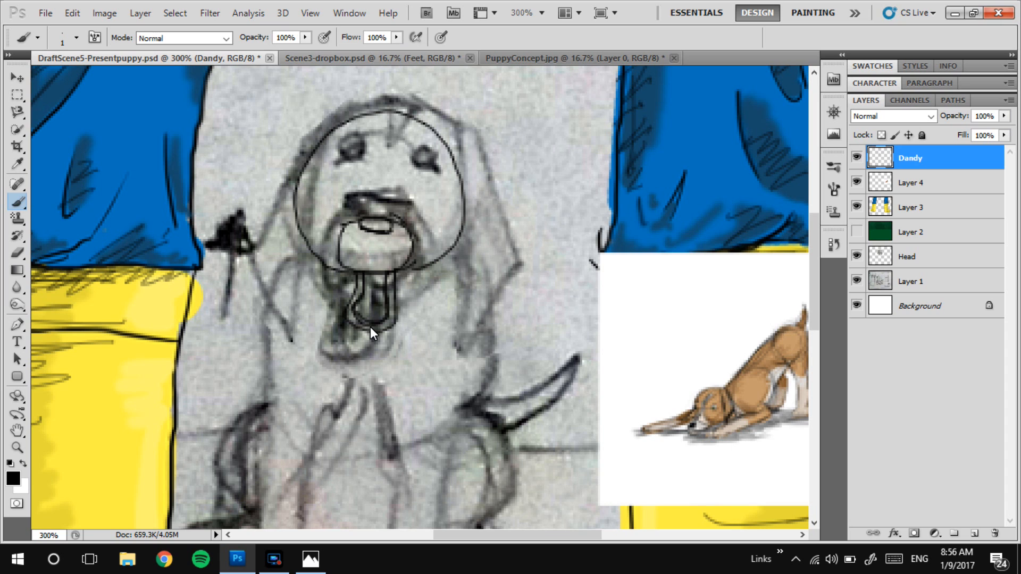
# Undo the current tongue outline and try redrawing it as a long tongue hanging below the puppy's muzzle
pyautogui.hotkey('ctrl', 'alt', 'z')
pyautogui.hotkey('ctrl', 'alt', 'z')
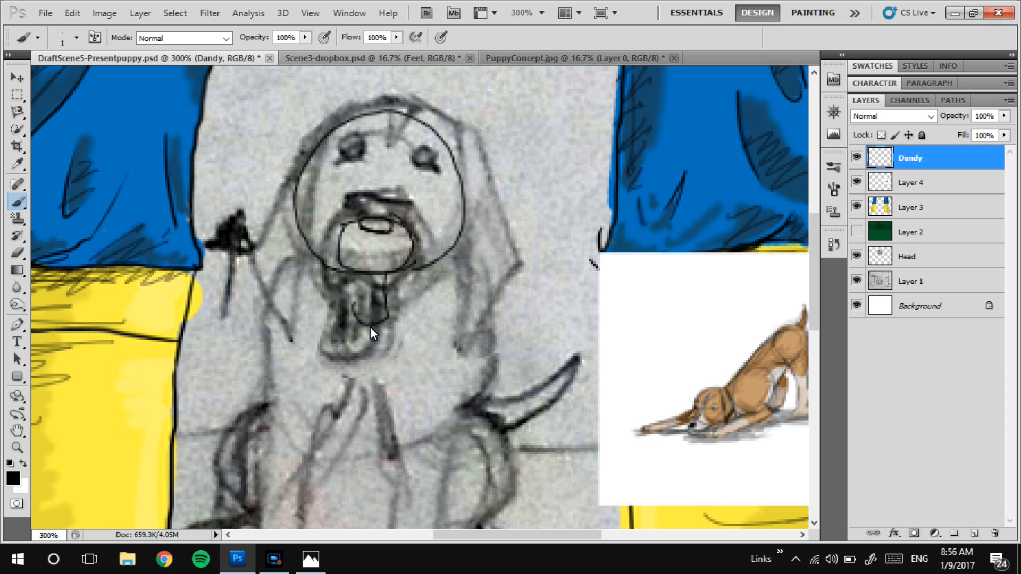
pyautogui.hotkey('ctrl', '+')
pyautogui.hotkey('ctrl', 'shift', 'z')
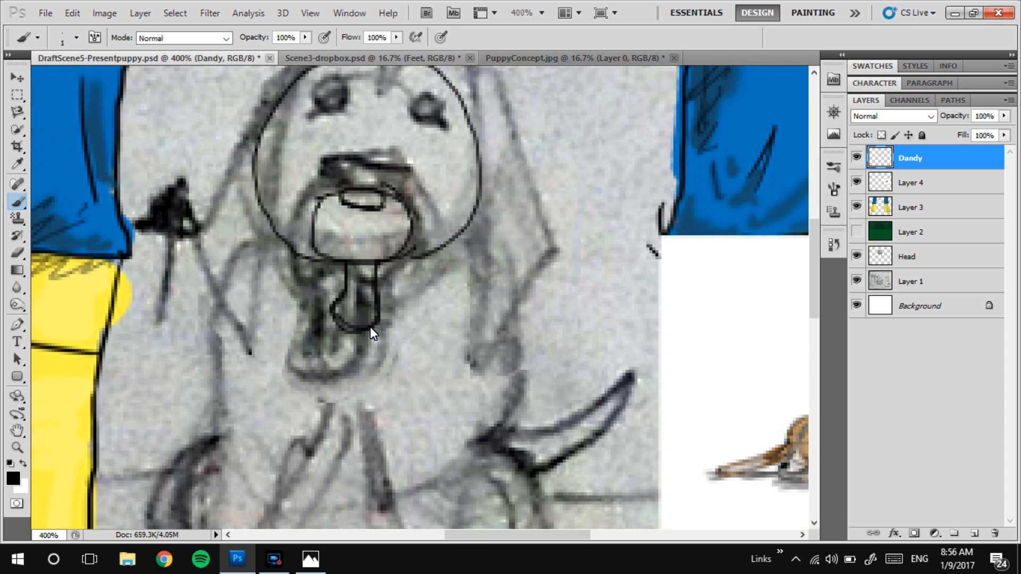
pyautogui.hotkey('ctrl', 'alt', 'z')
pyautogui.hotkey('ctrl', 'alt', 'z')
pyautogui.hotkey('ctrl', 'alt', 'z')
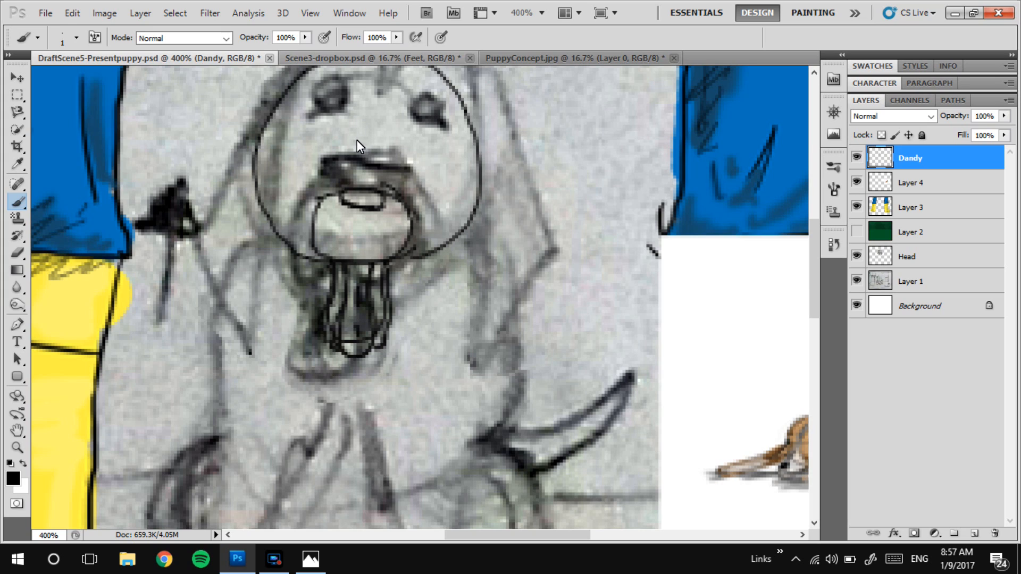
# Undo the tongue attempts and redraw it as a long, rounded tongue with inner contour lines, hanging from the muzzle
pyautogui.hotkey('ctrl', 'alt', 'z')
pyautogui.hotkey('ctrl', 'alt', 'z')
pyautogui.hotkey('ctrl', 'alt', 'z')
pyautogui.hotkey('ctrl', 'alt', 'z')
pyautogui.hotkey('ctrl', 'alt', 'z')
pyautogui.hotkey('ctrl', 'alt', 'z')
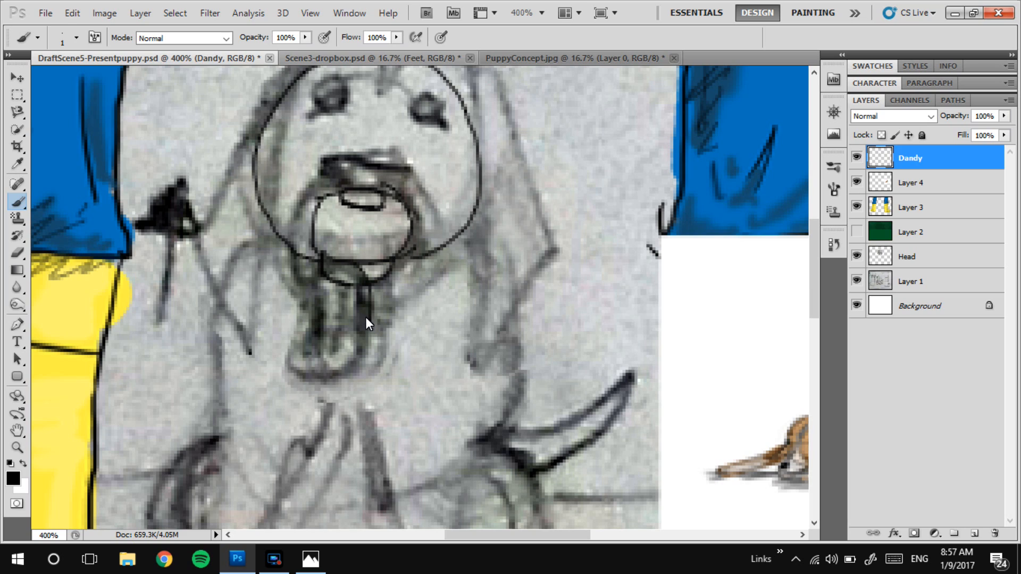
pyautogui.hotkey('ctrl', 'alt', 'z')
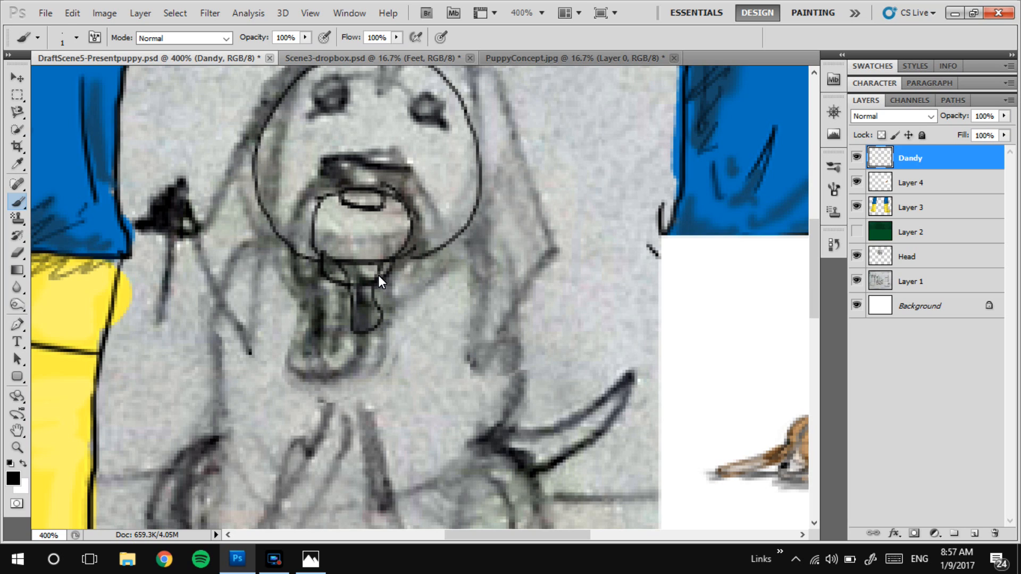
pyautogui.hotkey('ctrl', 'alt', 'z')
pyautogui.hotkey('ctrl', 'alt', 'z')
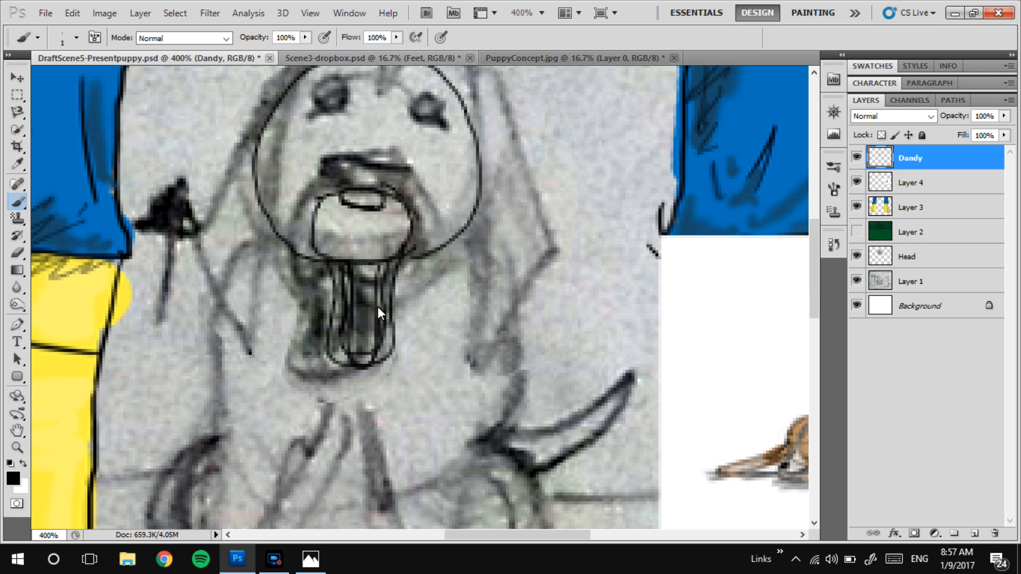
# Draw the puppy's two ringed eyes and the V-shaped marking on its forehead in thin black lines
pyautogui.moveTo(343, 168); pyautogui.dragTo(349, 257)
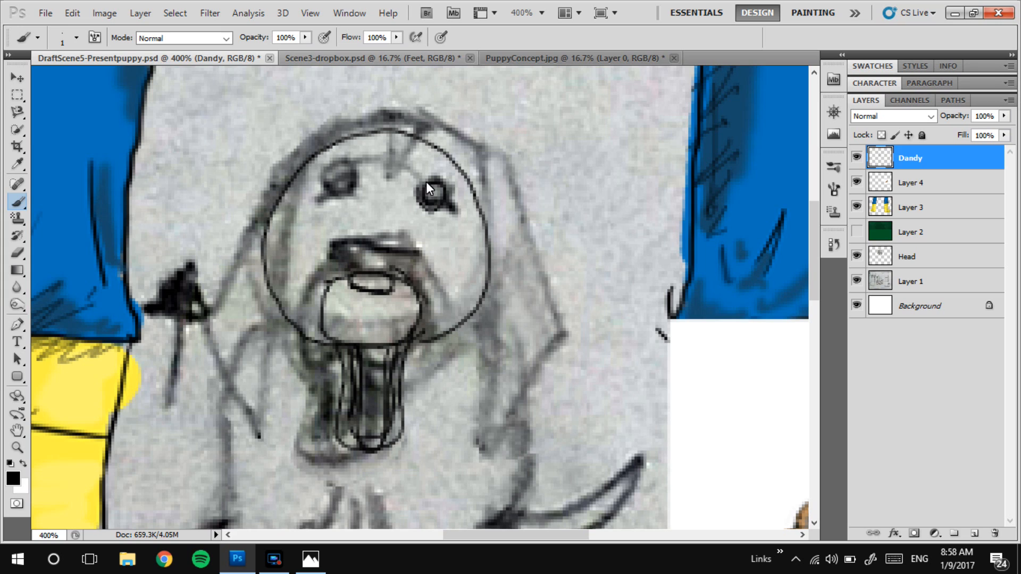
pyautogui.moveTo(324, 190)
pyautogui.mouseDown()
pyautogui.moveTo(341, 202)
pyautogui.moveTo(340, 179)
pyautogui.mouseUp()
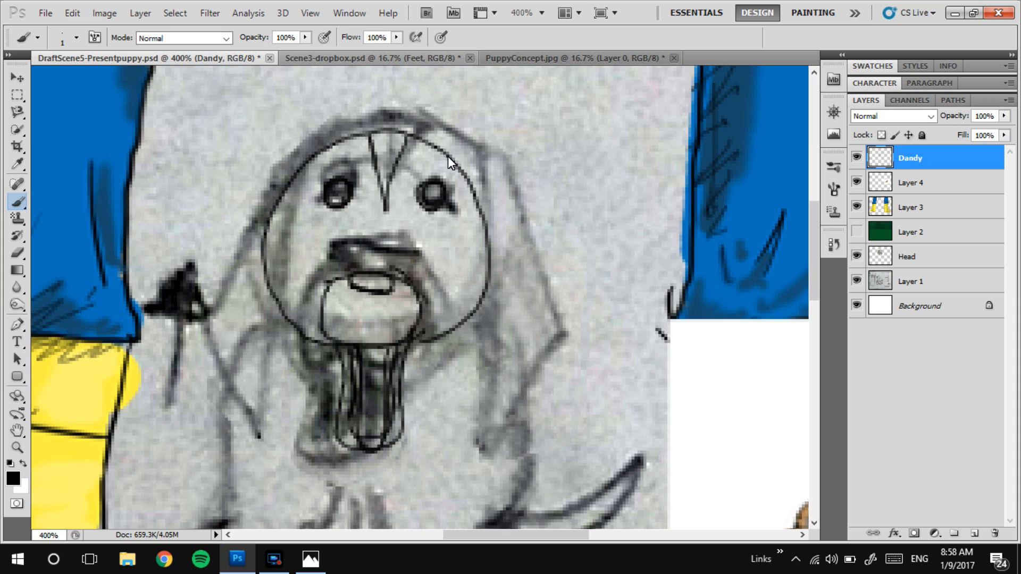
# Outline the two long, pointed ears drooping along both sides of the puppy's head, redoing the left one wider
pyautogui.moveTo(474, 174)
pyautogui.mouseDown()
pyautogui.moveTo(478, 408)
pyautogui.moveTo(528, 302)
pyautogui.moveTo(472, 169)
pyautogui.mouseUp()
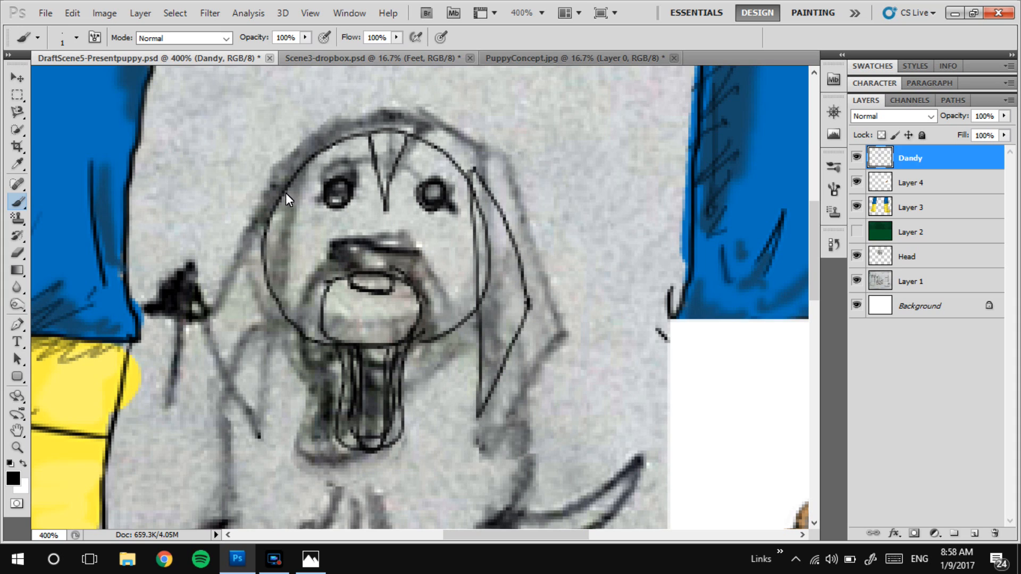
pyautogui.moveTo(301, 171); pyautogui.dragTo(247, 326)
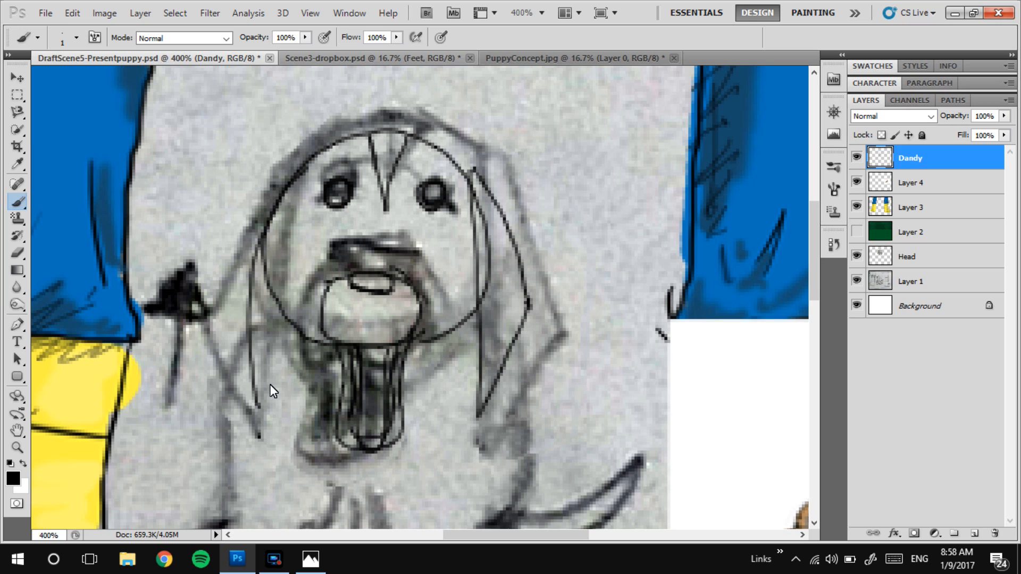
pyautogui.hotkey('ctrl', 'z')
pyautogui.moveTo(266, 205)
pyautogui.mouseDown()
pyautogui.moveTo(227, 272)
pyautogui.moveTo(235, 359)
pyautogui.moveTo(258, 427)
pyautogui.moveTo(278, 250)
pyautogui.mouseUp()
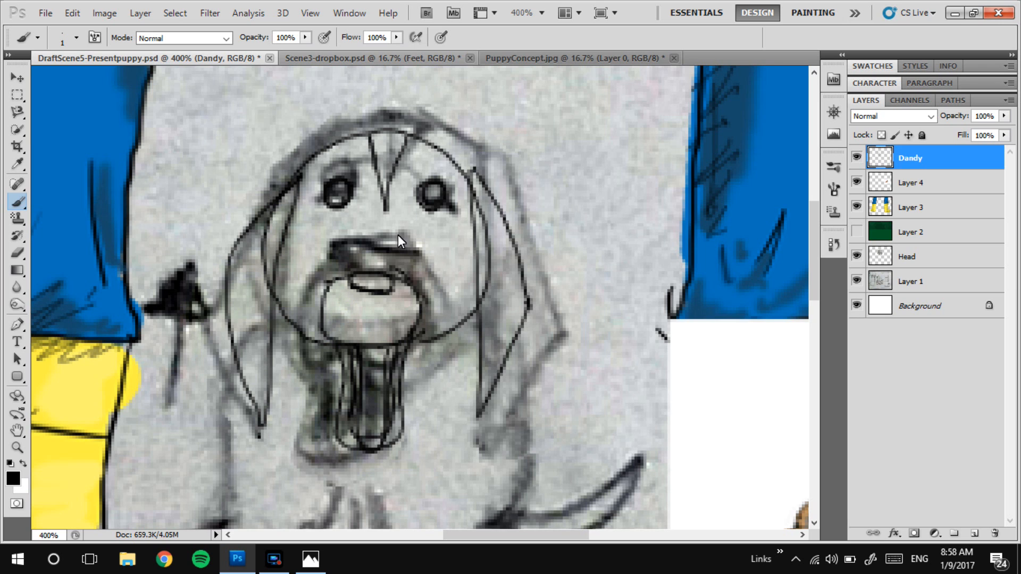
# Trace both sides of the puppy's torso below the ears and the outer edge of the right foreleg
pyautogui.scroll(-4, 383, 220)
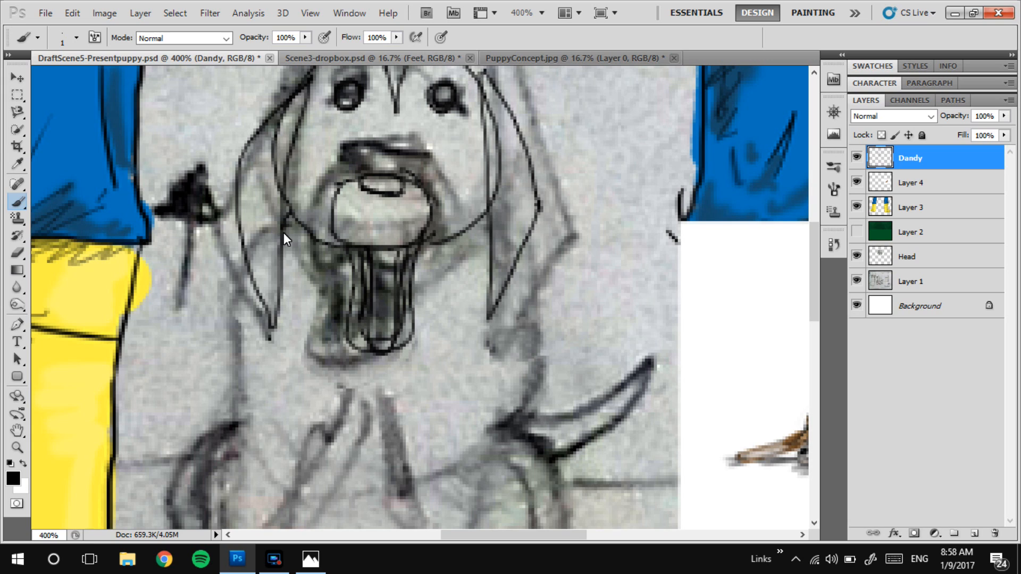
pyautogui.moveTo(241, 336); pyautogui.dragTo(258, 469)
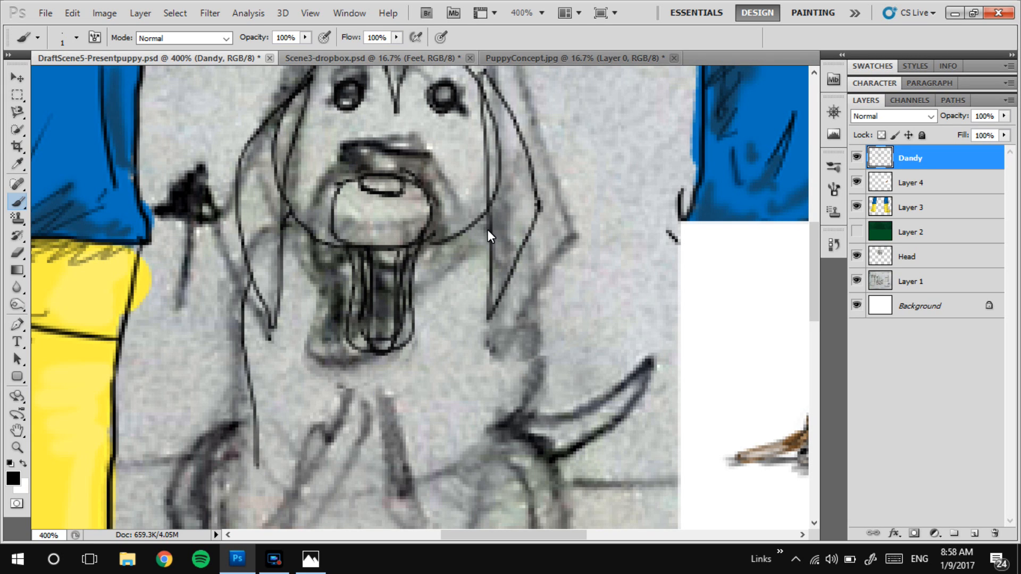
pyautogui.moveTo(516, 279); pyautogui.dragTo(530, 400)
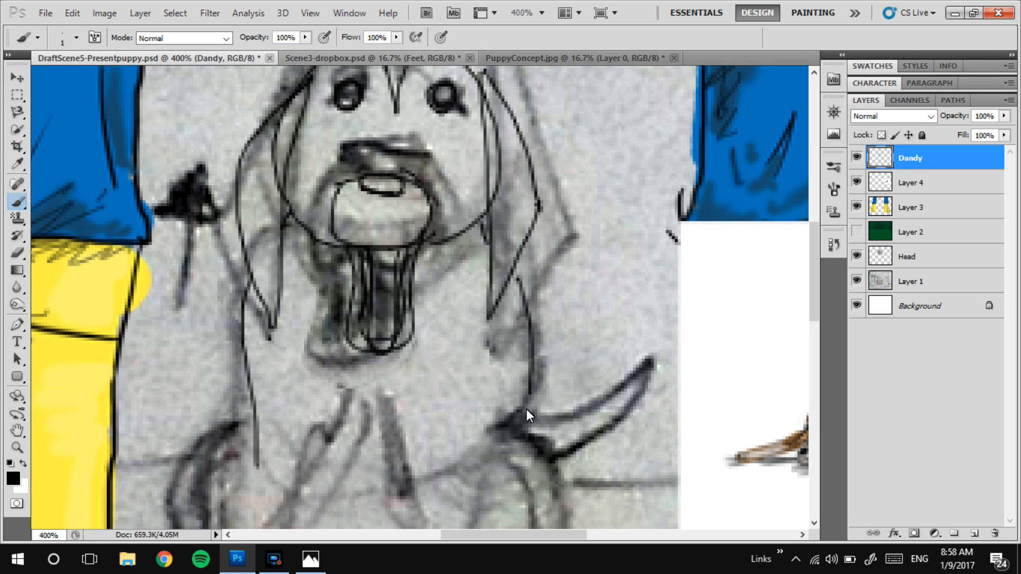
pyautogui.moveTo(360, 306); pyautogui.dragTo(381, 168)
pyautogui.moveTo(523, 280)
pyautogui.mouseDown()
pyautogui.moveTo(506, 331)
pyautogui.moveTo(499, 444)
pyautogui.mouseUp()
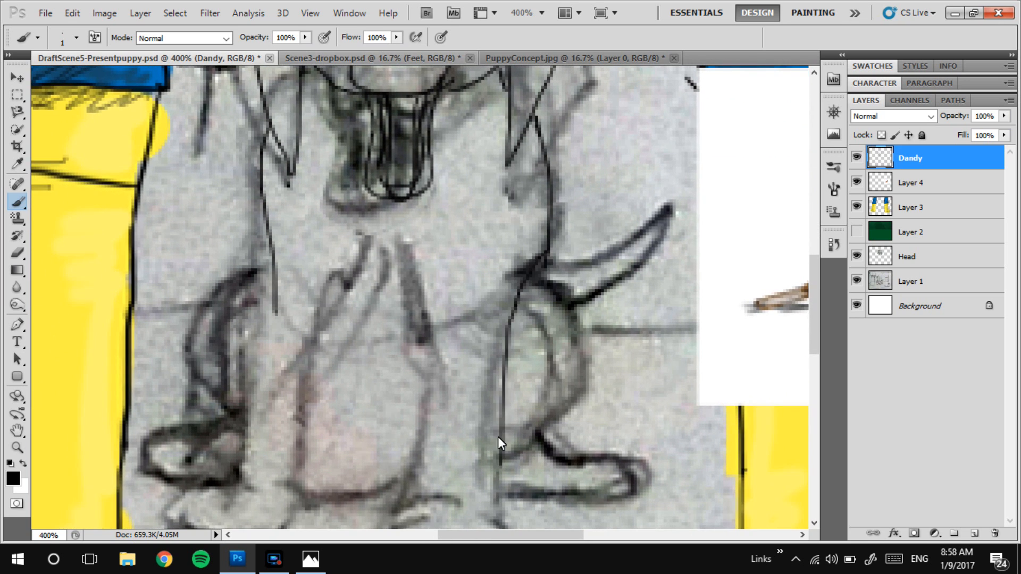
pyautogui.hotkey('ctrl', 'z')
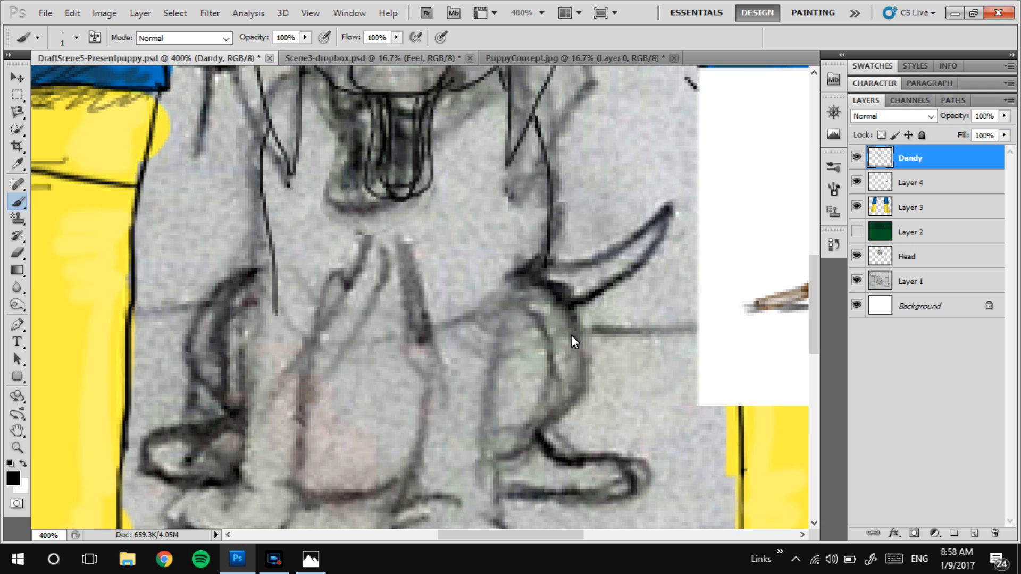
pyautogui.moveTo(545, 263)
pyautogui.mouseDown()
pyautogui.moveTo(512, 370)
pyautogui.moveTo(513, 497)
pyautogui.mouseUp()
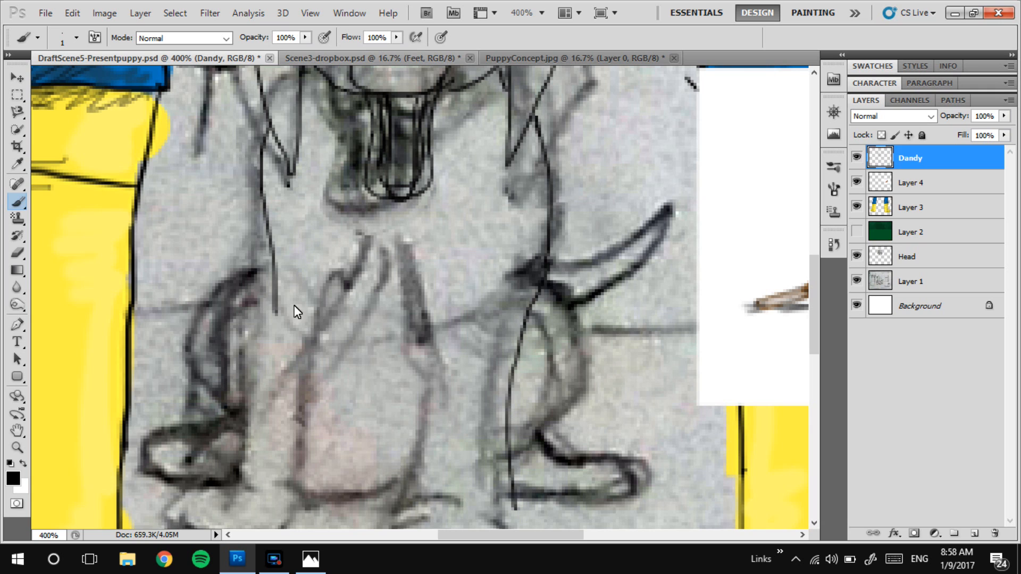
# Outline the left foreleg down to its paw, with rounded toes and a line up the leg's inner side
pyautogui.moveTo(269, 308); pyautogui.dragTo(282, 397)
pyautogui.scroll(-3, 380, 360)
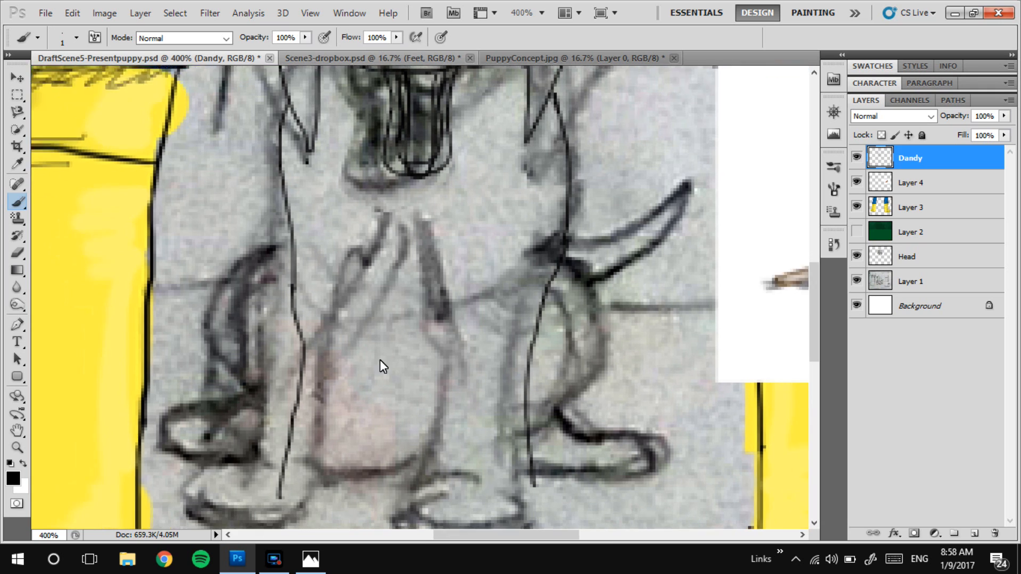
pyautogui.hscroll(-3, 350, 394)
pyautogui.hotkey('ctrl', 'z')
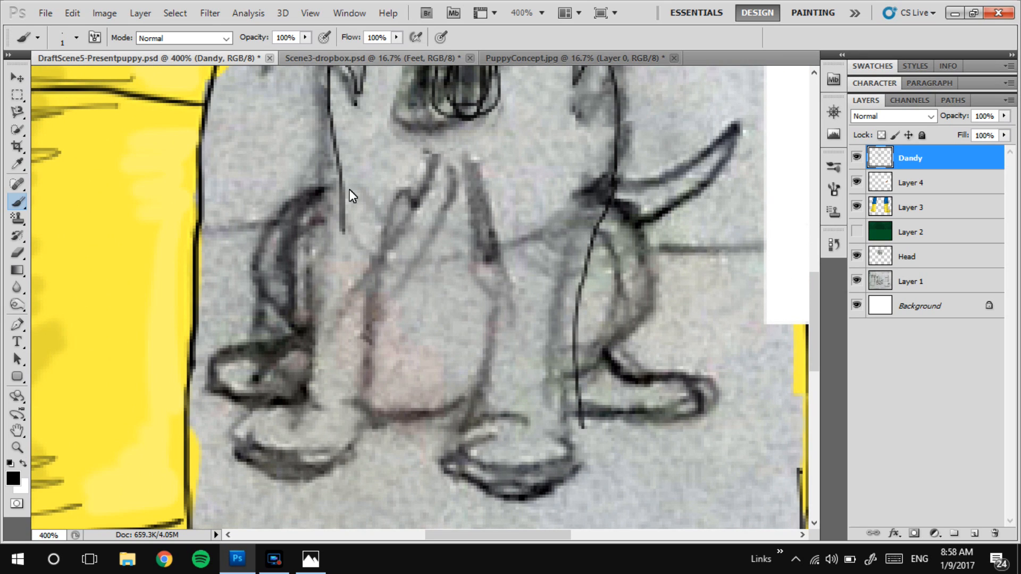
pyautogui.moveTo(343, 233)
pyautogui.mouseDown()
pyautogui.moveTo(327, 370)
pyautogui.moveTo(301, 400)
pyautogui.mouseUp()
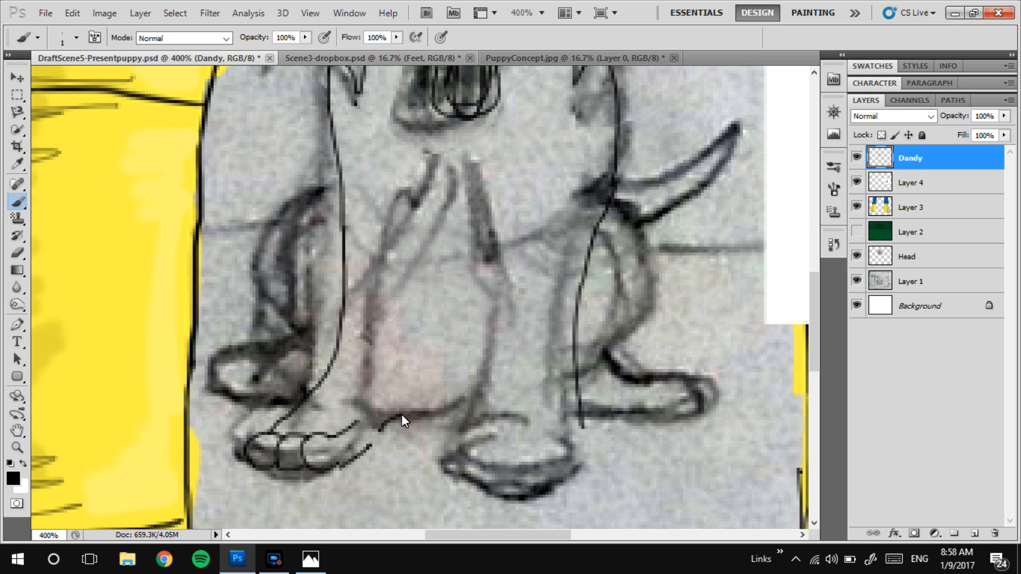
pyautogui.moveTo(394, 357); pyautogui.dragTo(385, 280)
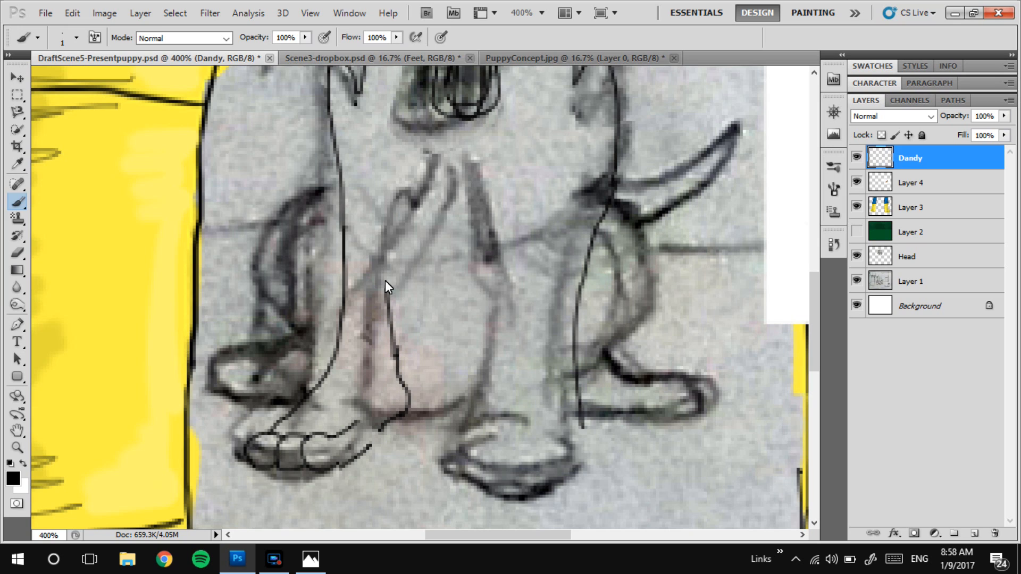
# Trace the inner edges of the forelegs and the right front paw with its toes, undoing the extra strokes at the left ankle
pyautogui.moveTo(416, 188)
pyautogui.mouseDown()
pyautogui.moveTo(487, 232)
pyautogui.moveTo(498, 351)
pyautogui.moveTo(485, 416)
pyautogui.mouseUp()
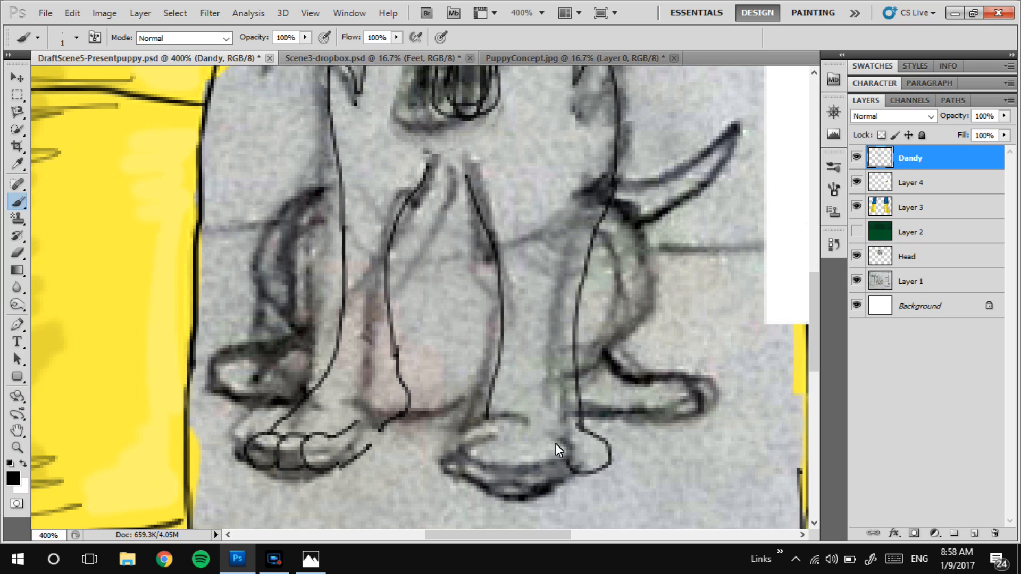
pyautogui.moveTo(520, 450); pyautogui.dragTo(546, 461)
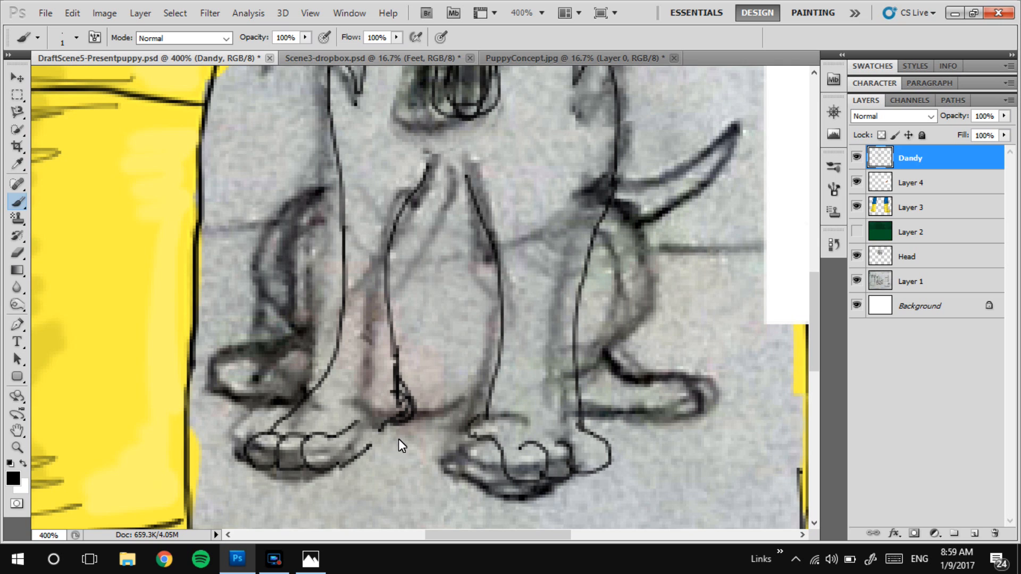
pyautogui.hotkey('ctrl', 'z')
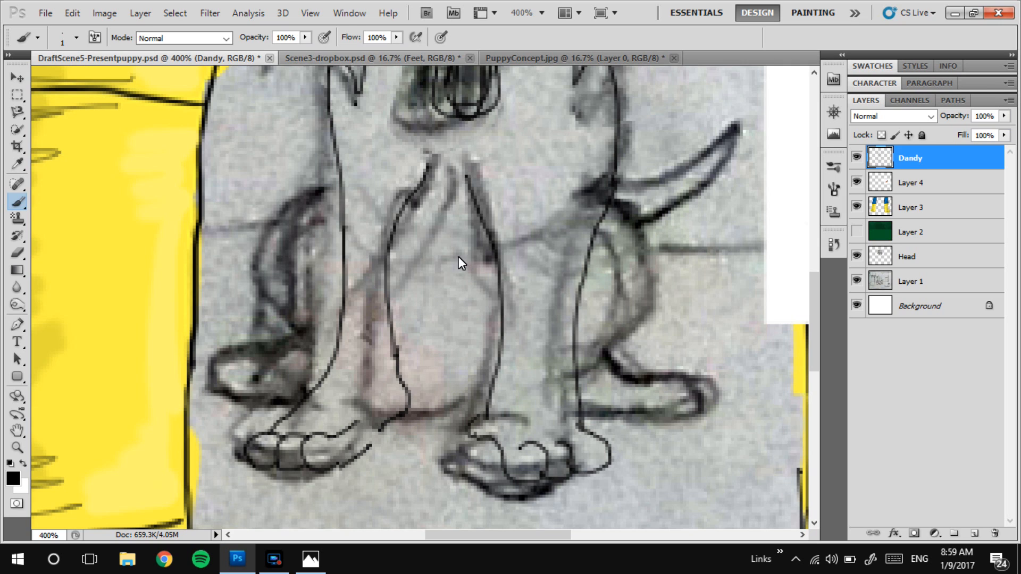
# Outline both hind legs with their haunches and toed rear paws, and add the belly line between the forelegs
pyautogui.hotkey('ctrl', '-')
pyautogui.hotkey('ctrl', '-')
pyautogui.hotkey('ctrl', '-')
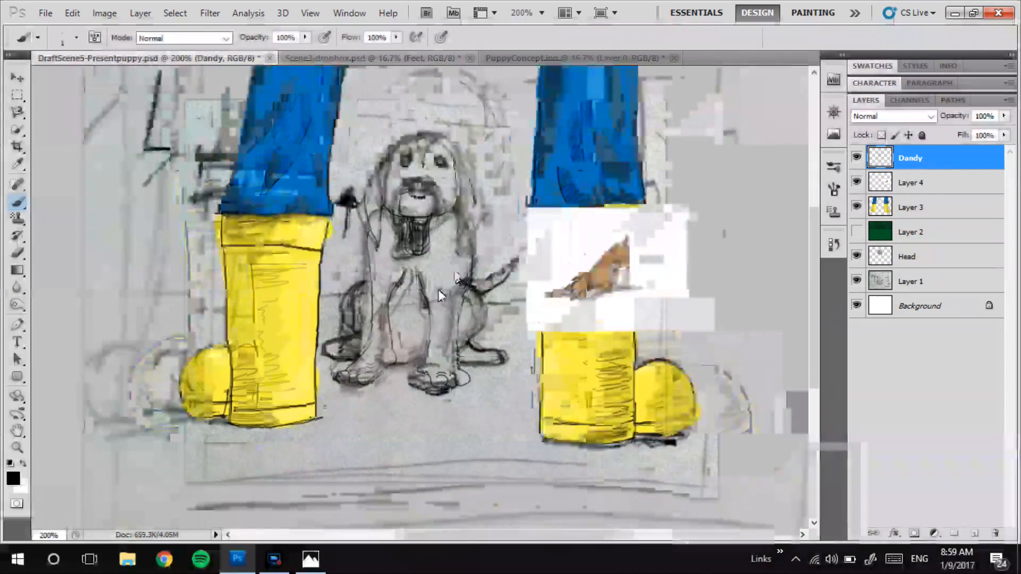
pyautogui.hotkey('ctrl', '+')
pyautogui.hotkey('ctrl', '+')
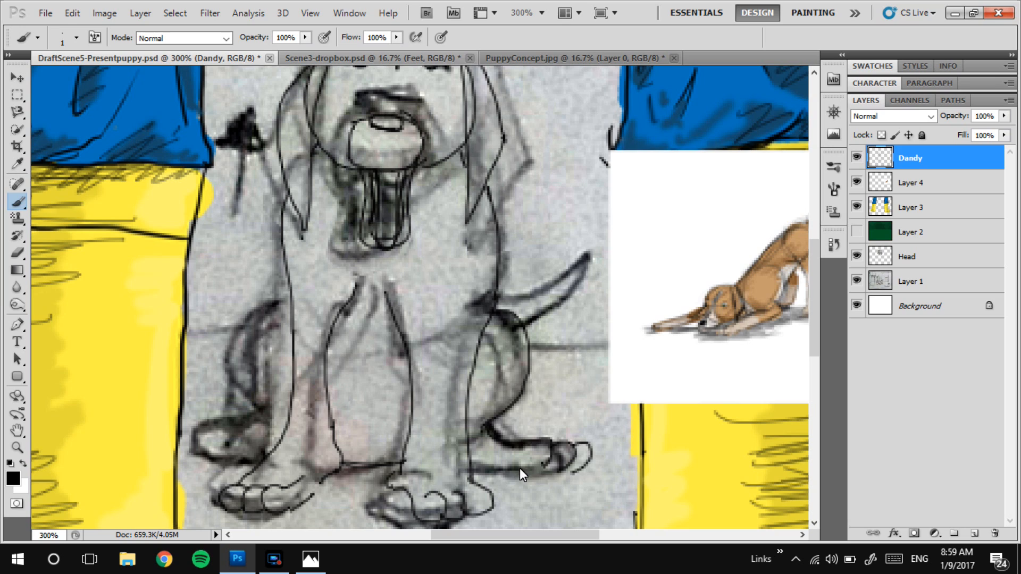
pyautogui.moveTo(537, 468); pyautogui.dragTo(480, 471)
pyautogui.moveTo(254, 433)
pyautogui.mouseDown()
pyautogui.moveTo(209, 438)
pyautogui.moveTo(202, 458)
pyautogui.mouseUp()
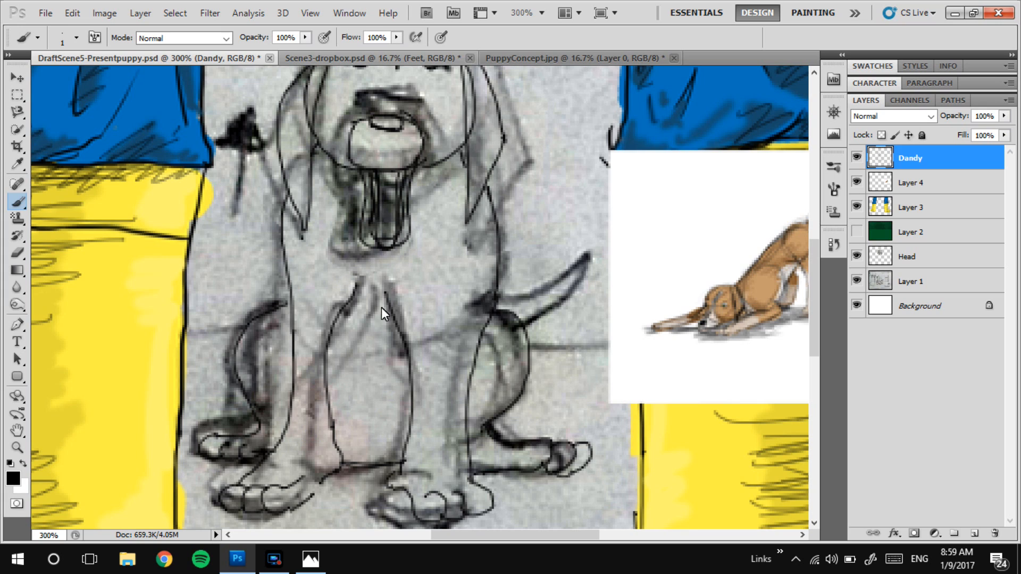
# Show Layer 2 so the puppy's line art sits against the green background
pyautogui.moveTo(368, 295); pyautogui.dragTo(419, 318)
pyautogui.scroll(-2, 419, 318)
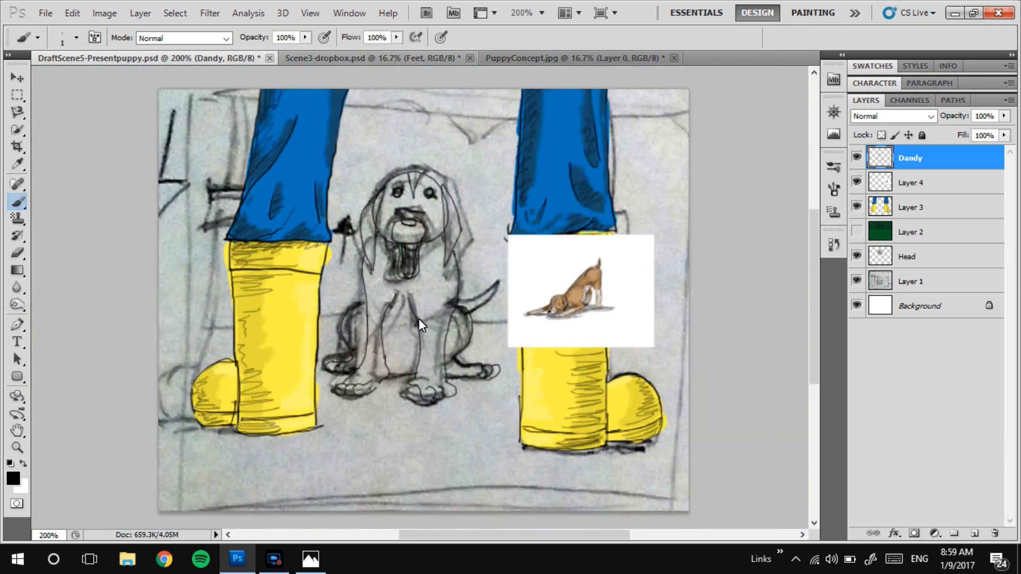
pyautogui.click(856, 233)
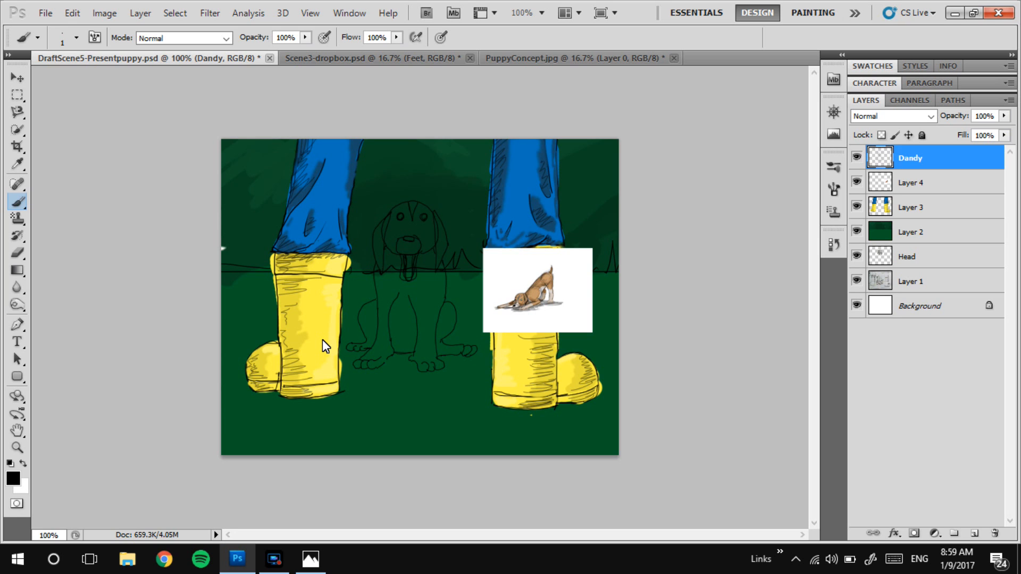
pyautogui.hotkey('ctrl', '+')
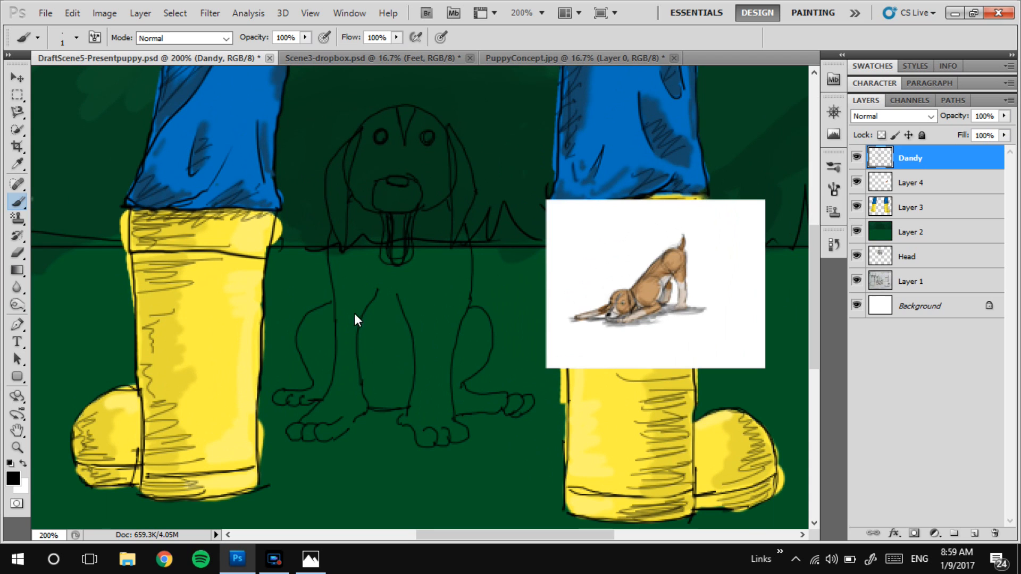
pyautogui.scroll(2, 404, 316)
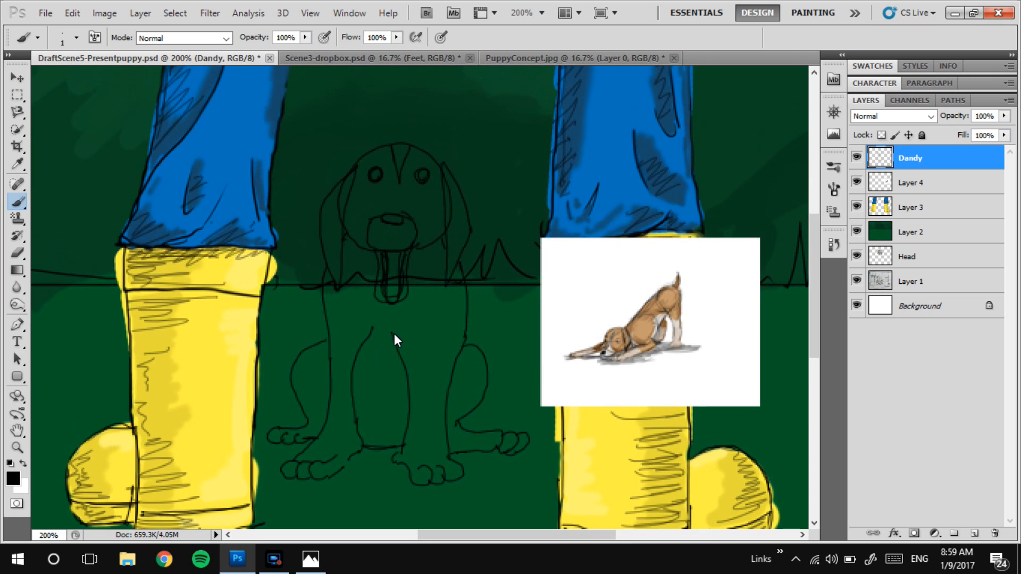
# Erase the left foreleg's inner edge with the eraser at size 25 and redraw it closer to the right foreleg
pyautogui.press('e')
pyautogui.press('[')
pyautogui.press('[')
pyautogui.press('[')
pyautogui.moveTo(363, 337)
pyautogui.mouseDown()
pyautogui.moveTo(357, 423)
pyautogui.moveTo(366, 333)
pyautogui.mouseUp()
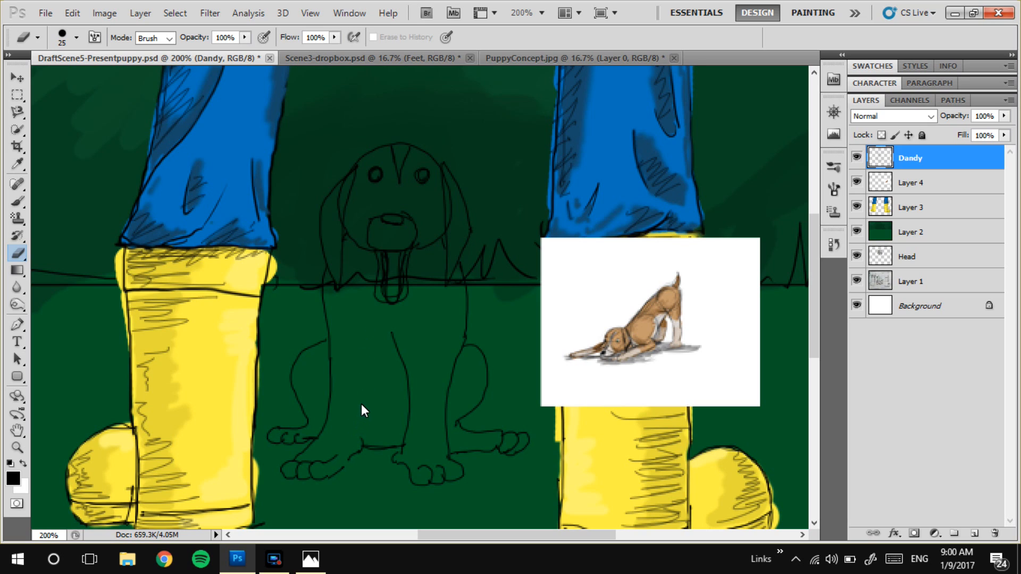
pyautogui.press('b')
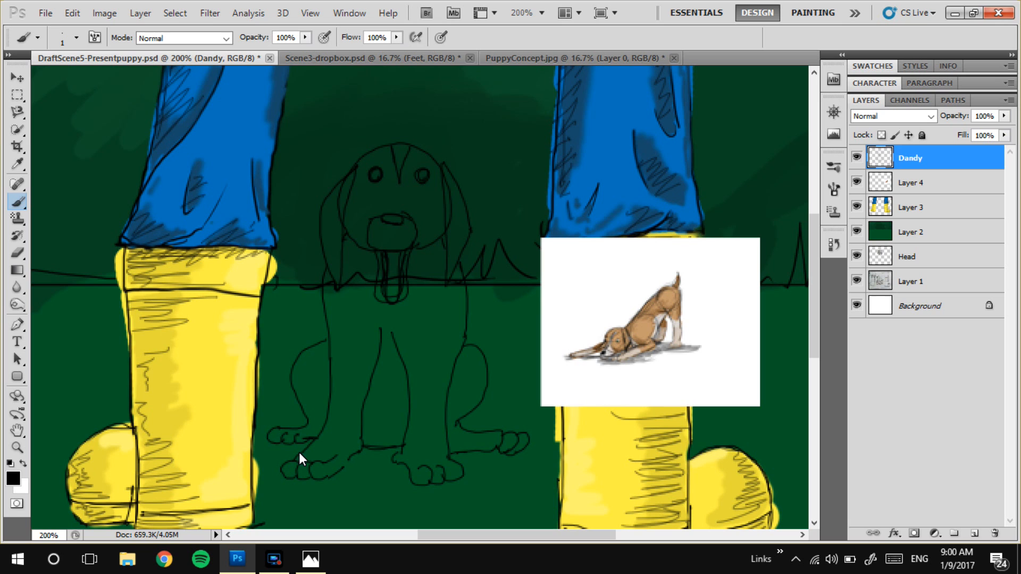
# Erase the puppy's left hind leg and redraw it narrower and closer to the foreleg, with a small toed paw
pyautogui.hotkey('ctrl', '+')
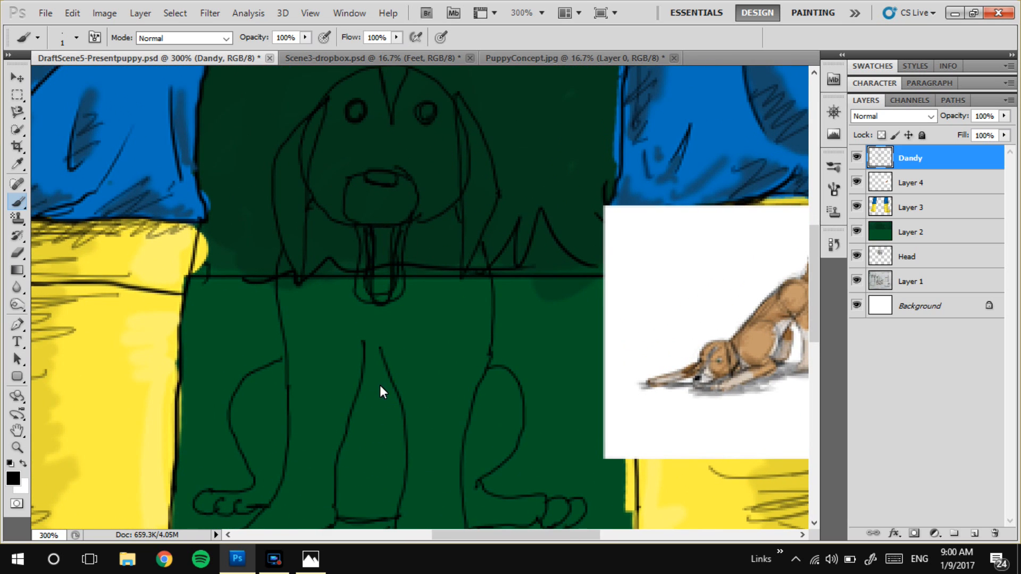
pyautogui.press('e')
pyautogui.moveTo(330, 433); pyautogui.dragTo(395, 371)
pyautogui.hotkey('ctrl', 'z')
pyautogui.scroll(-4, 391, 378)
pyautogui.hscroll(-2, 390, 378)
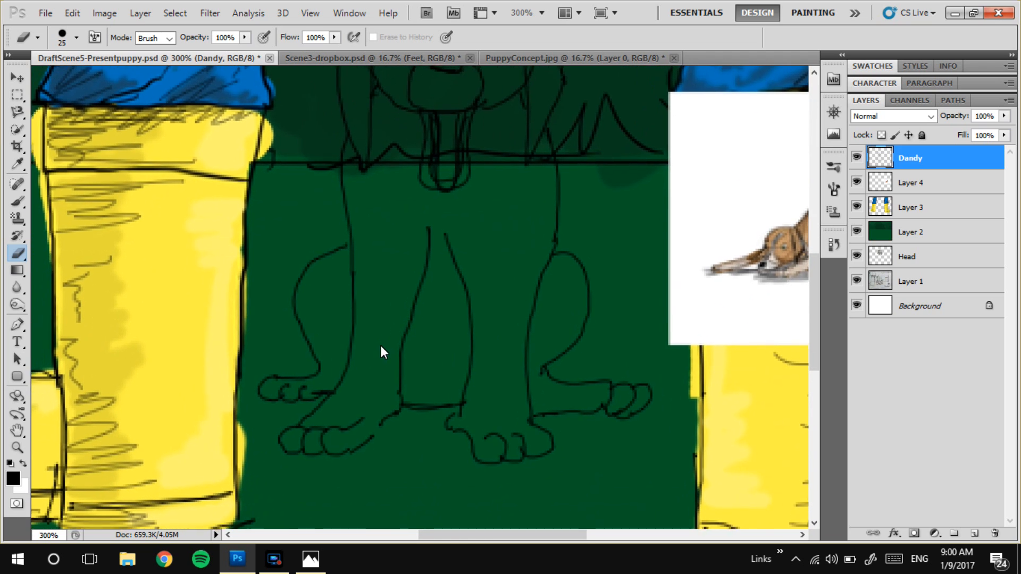
pyautogui.moveTo(298, 287); pyautogui.dragTo(292, 377)
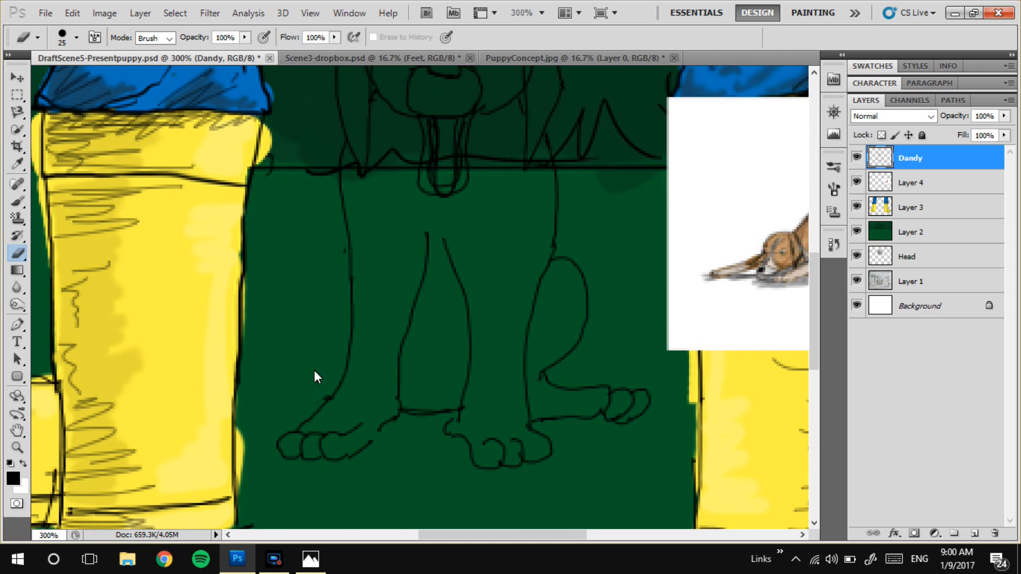
pyautogui.press('b')
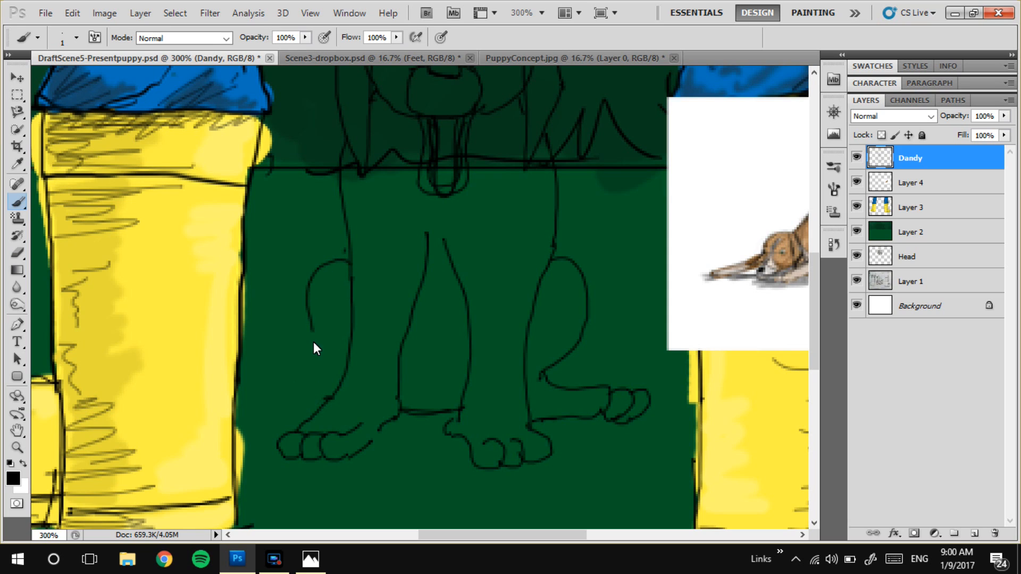
pyautogui.moveTo(304, 379); pyautogui.dragTo(276, 381)
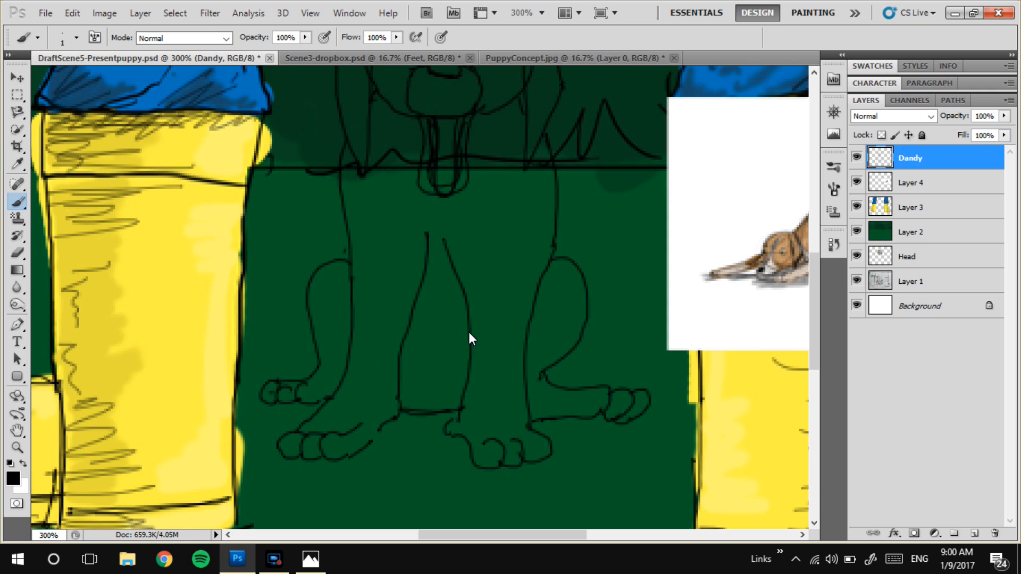
# Erase the right hind leg and redraw it slimmer, with a shorter toed paw beside the foreleg
pyautogui.moveTo(607, 296); pyautogui.dragTo(522, 331)
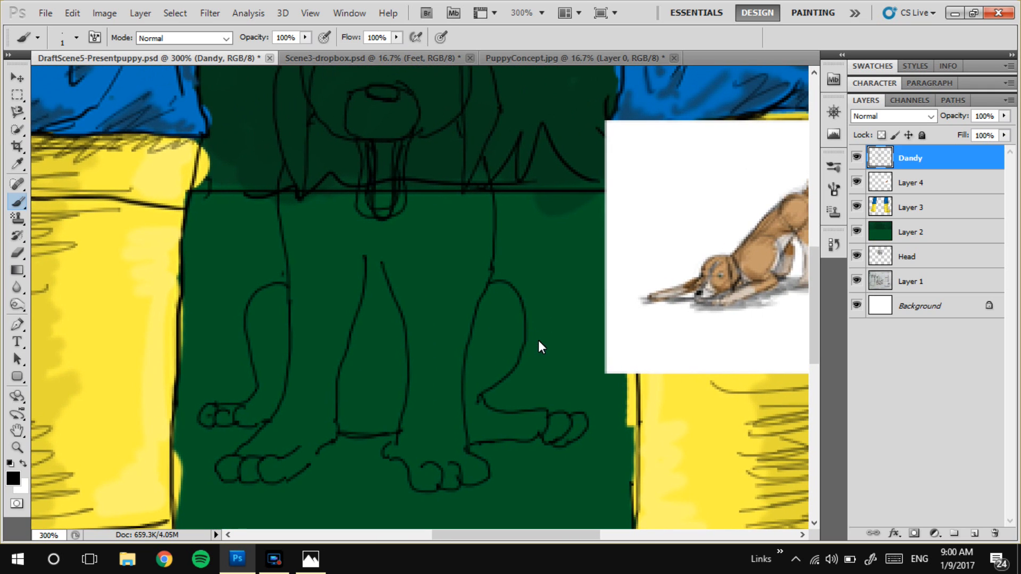
pyautogui.press('e')
pyautogui.moveTo(554, 383)
pyautogui.mouseDown()
pyautogui.moveTo(547, 445)
pyautogui.moveTo(542, 416)
pyautogui.moveTo(497, 404)
pyautogui.mouseUp()
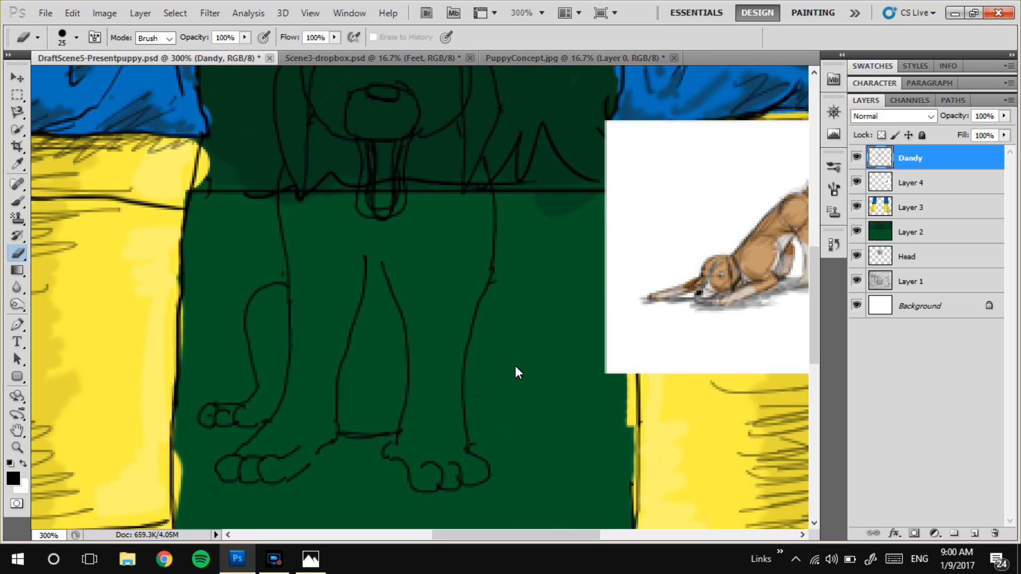
pyautogui.press('b')
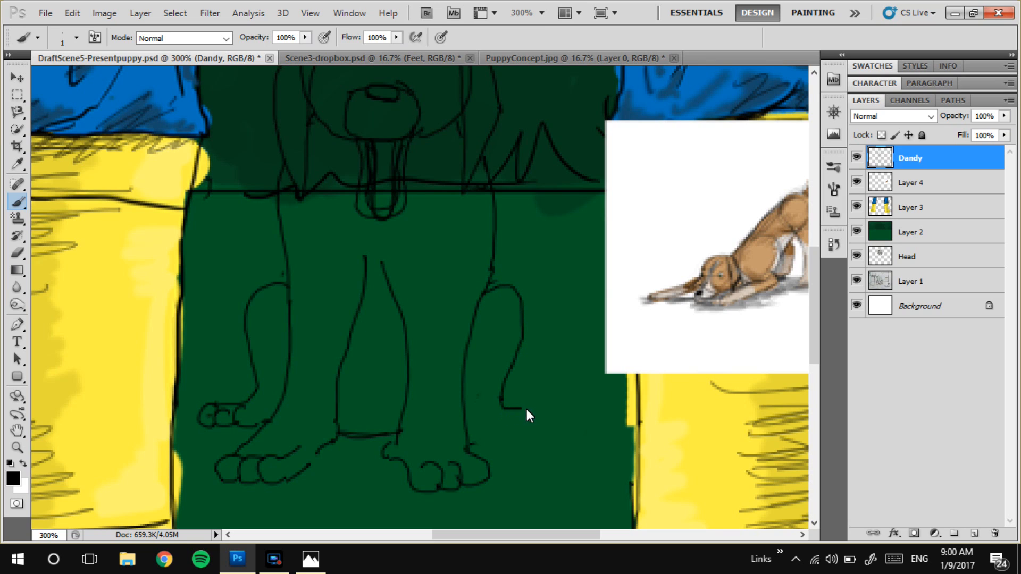
pyautogui.moveTo(499, 420); pyautogui.dragTo(533, 427)
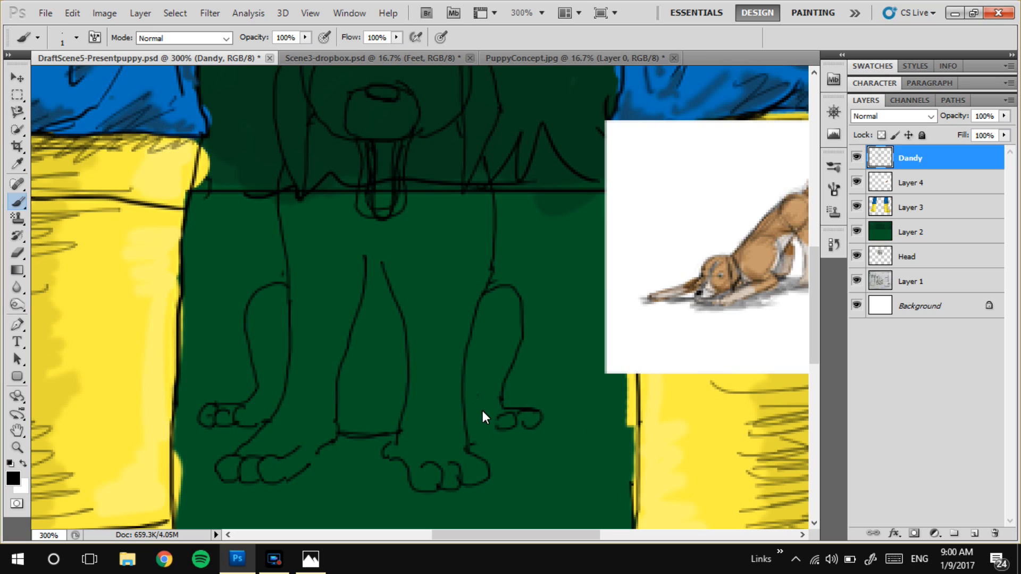
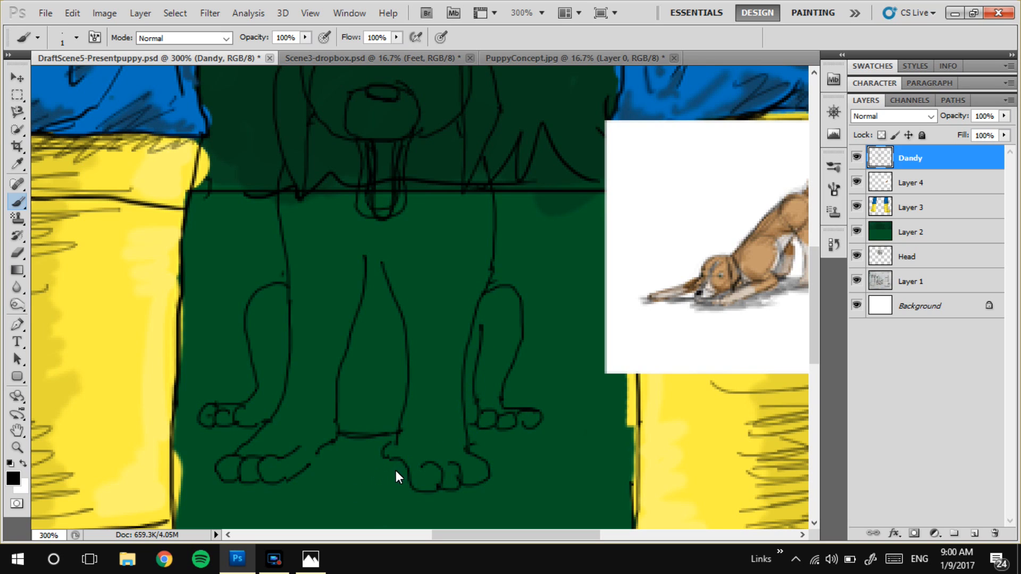
# Add inner thigh lines to both hind legs, erasing the right one with the eraser at size 8 and redrawing it closer to the foreleg
pyautogui.hotkey('ctrl', 'z')
pyautogui.hotkey('ctrl', 'alt', 'z')
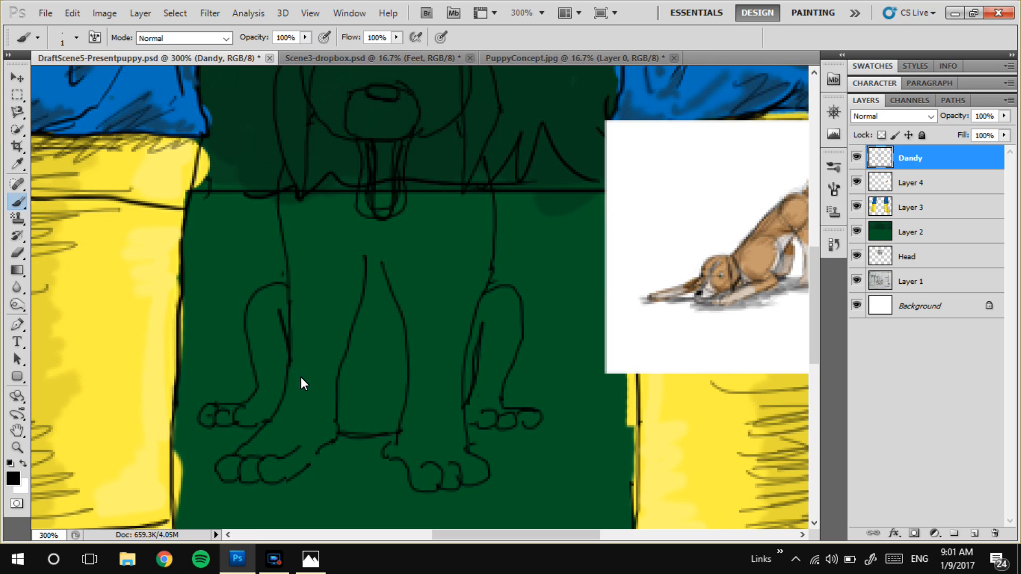
pyautogui.press('e')
pyautogui.press('[')
pyautogui.press('[')
pyautogui.press('[')
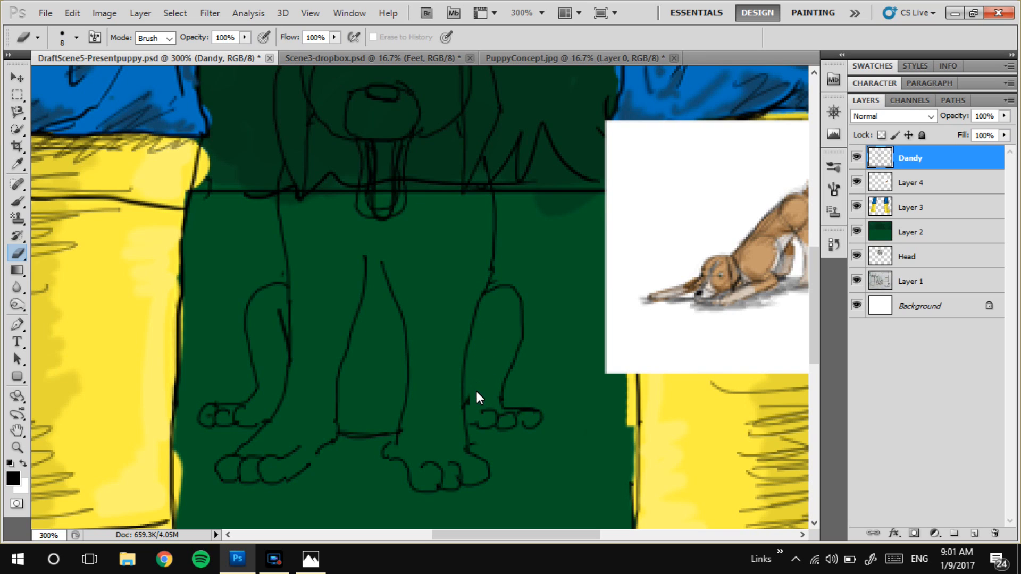
pyautogui.press('b')
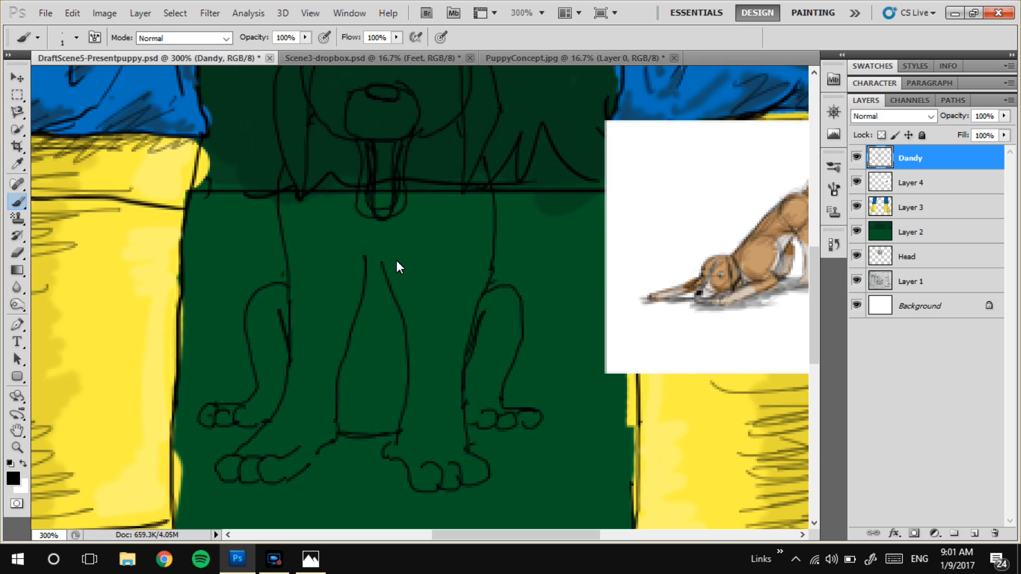
# Replace the top of the right foreleg's inner edge, close the left front paw's outline, and clean the right ankle with the eraser at size 4
pyautogui.press('e')
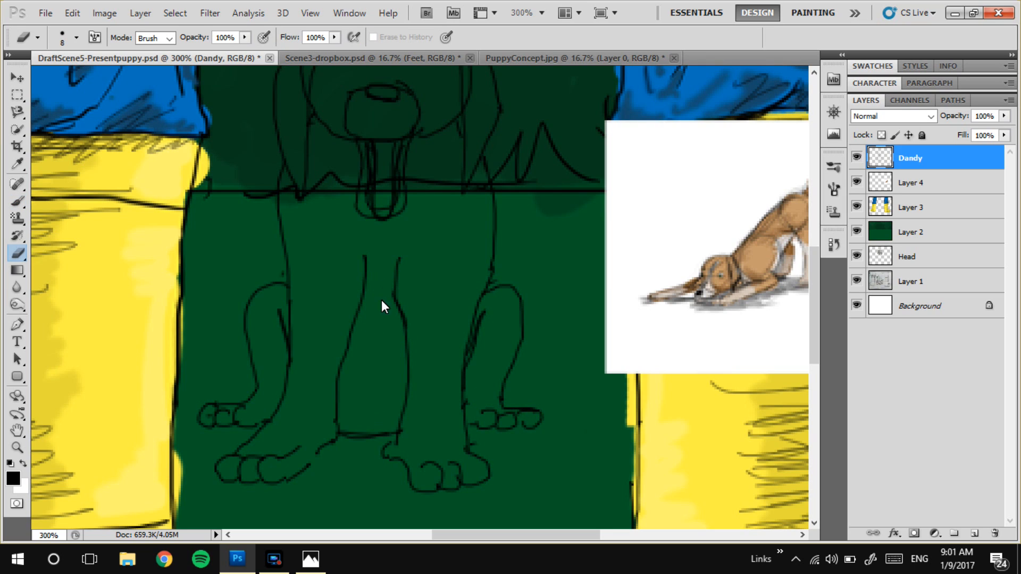
pyautogui.press('b')
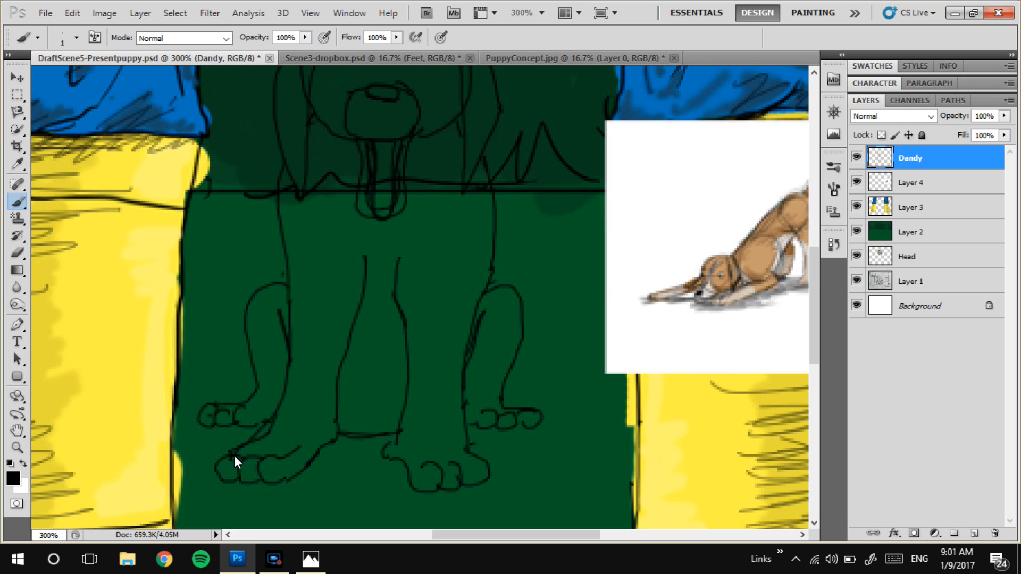
pyautogui.press('e')
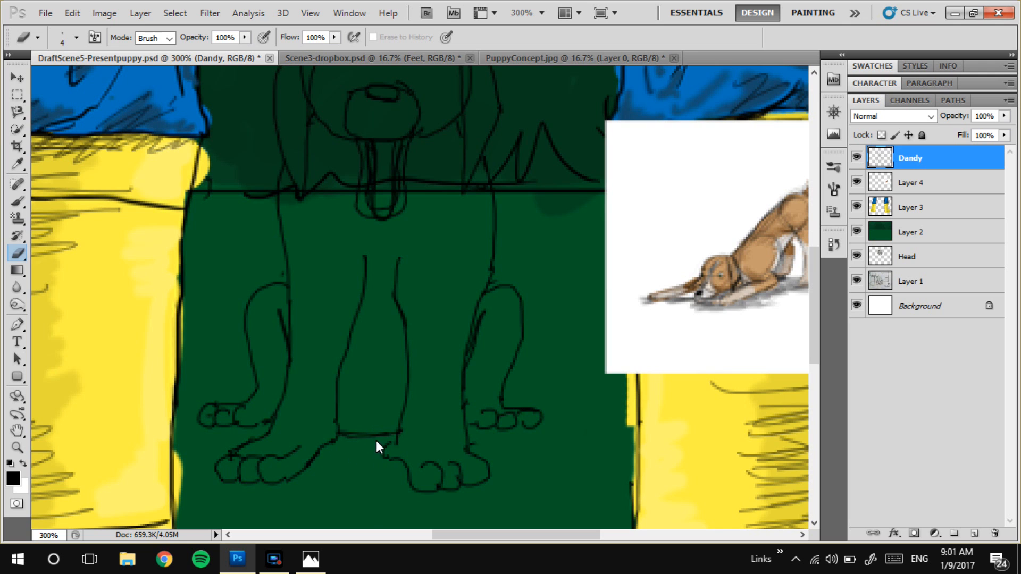
pyautogui.moveTo(393, 297); pyautogui.dragTo(384, 381)
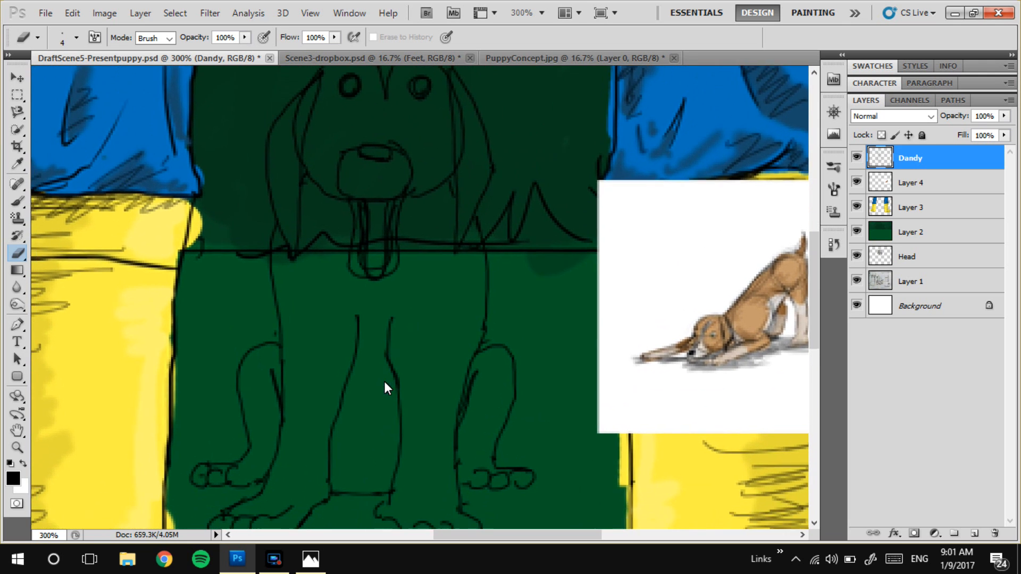
# Turn the V on the puppy's forehead into a blaze with two curved lines running down to the nose
pyautogui.hotkey('ctrl', '-')
pyautogui.hotkey('ctrl', '-')
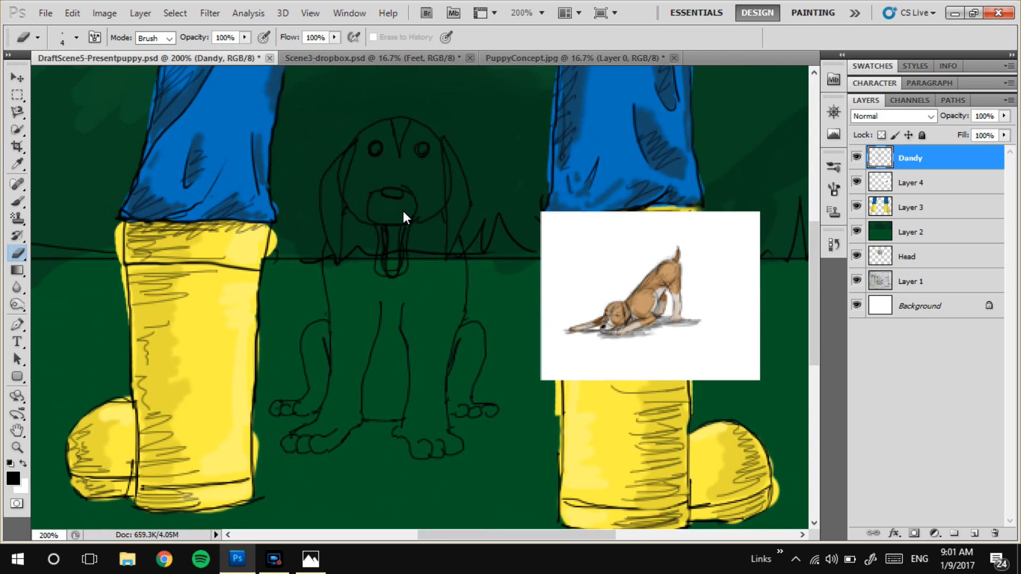
pyautogui.scroll(2, 403, 208)
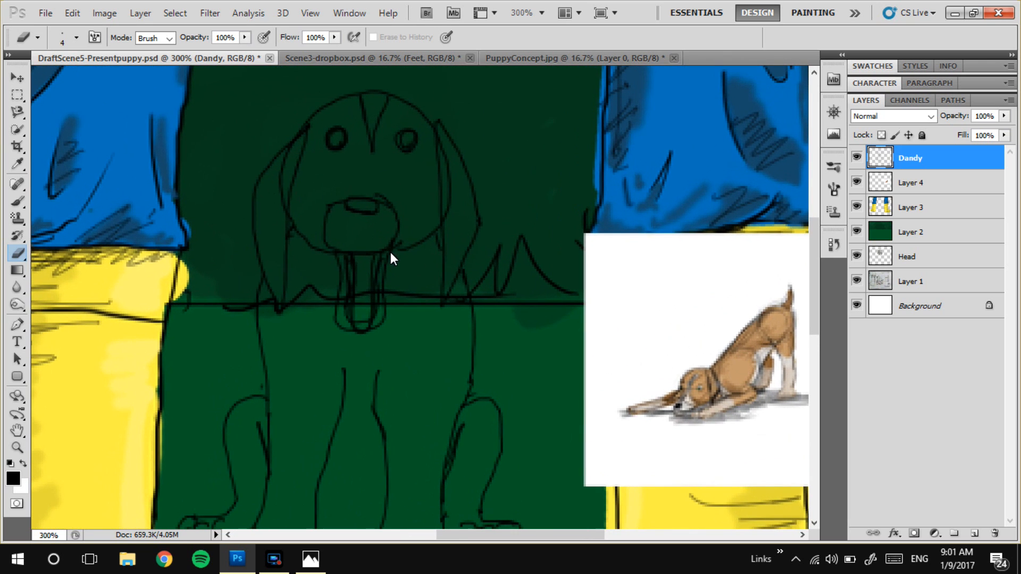
pyautogui.scroll(1, 401, 257)
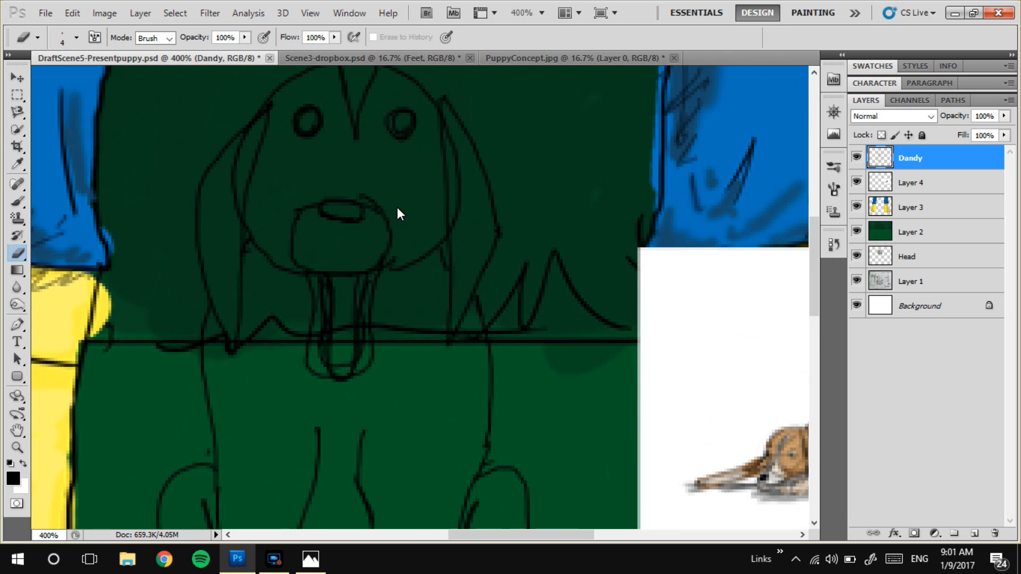
pyautogui.scroll(2, 392, 255)
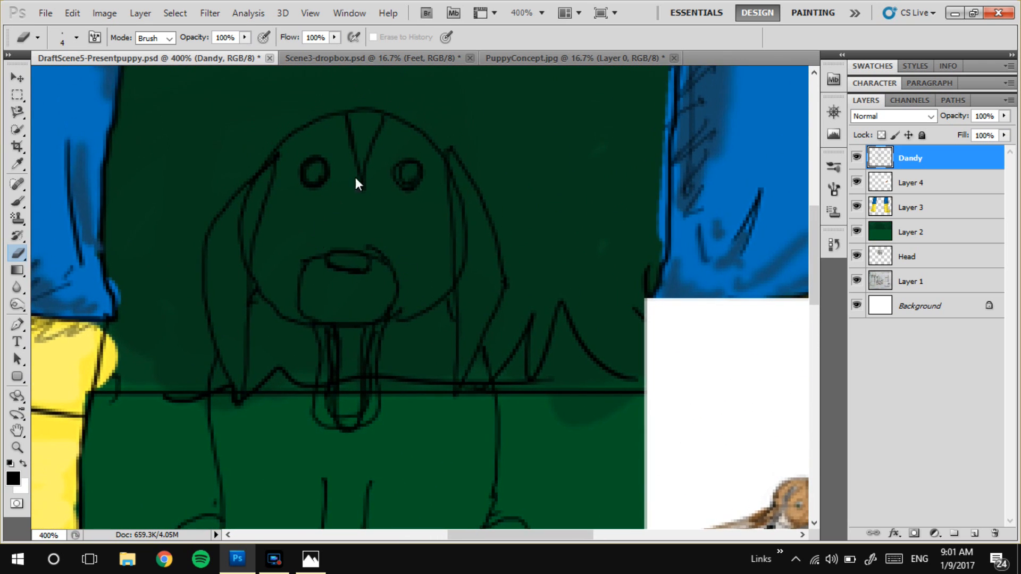
pyautogui.press('b')
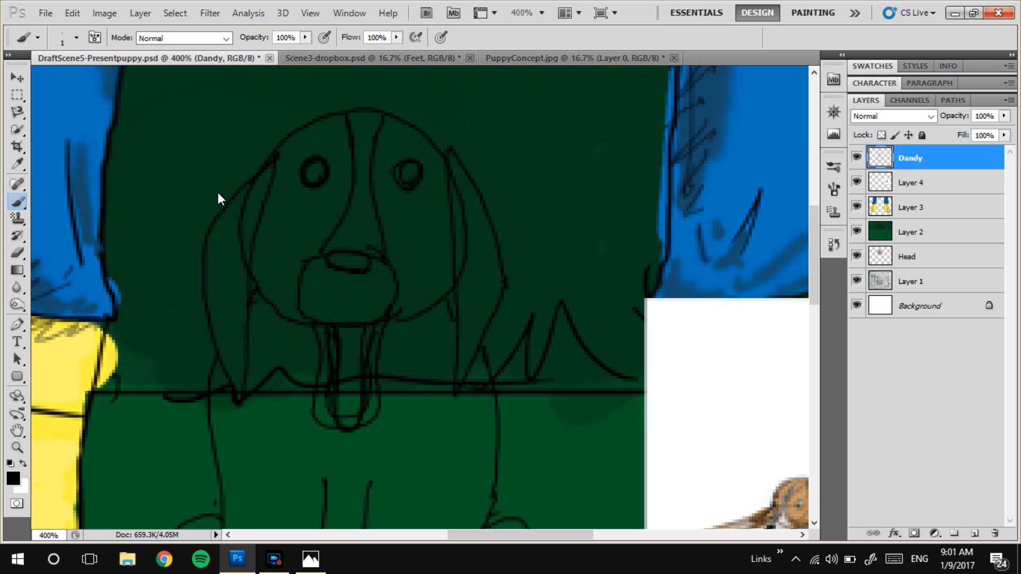
pyautogui.moveTo(368, 268)
pyautogui.mouseDown()
pyautogui.moveTo(297, 207)
pyautogui.moveTo(420, 367)
pyautogui.moveTo(433, 352)
pyautogui.mouseUp()
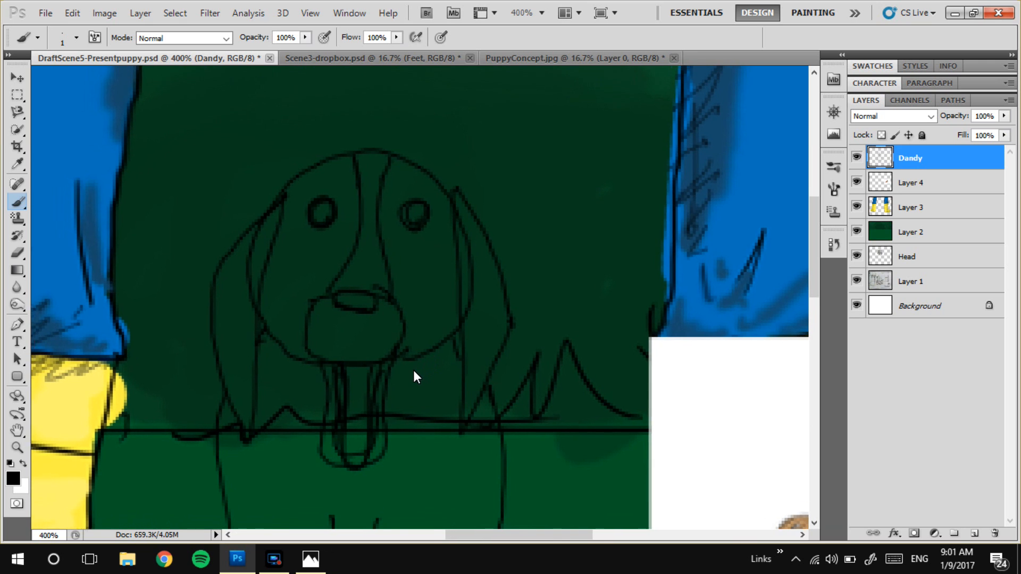
# Erase both drooping ears with the eraser at size 4 and draw neck lines joining the head to the shoulders
pyautogui.hotkey('ctrl', '-')
pyautogui.hotkey('ctrl', '+')
pyautogui.press('e')
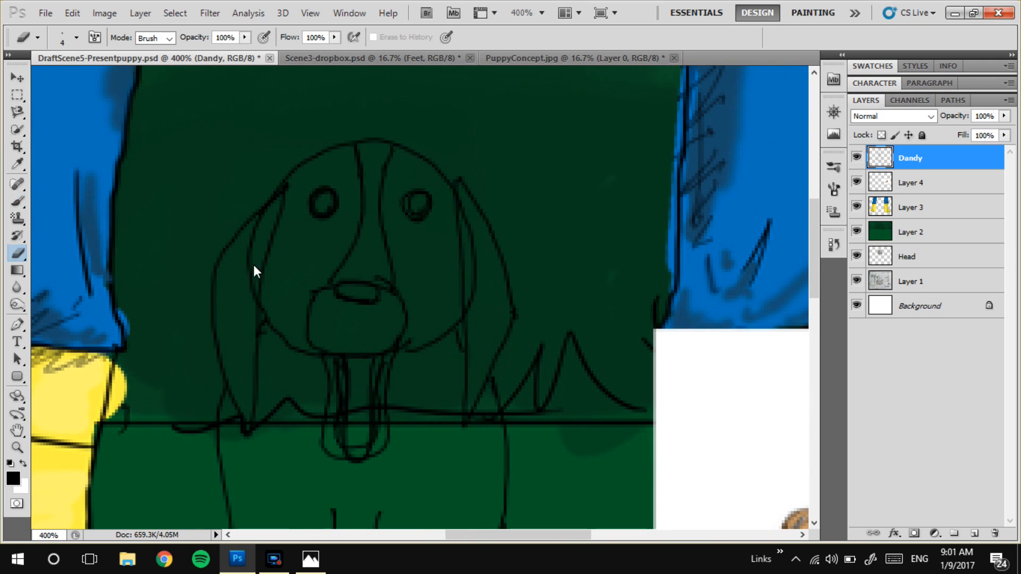
pyautogui.moveTo(277, 215); pyautogui.dragTo(285, 195)
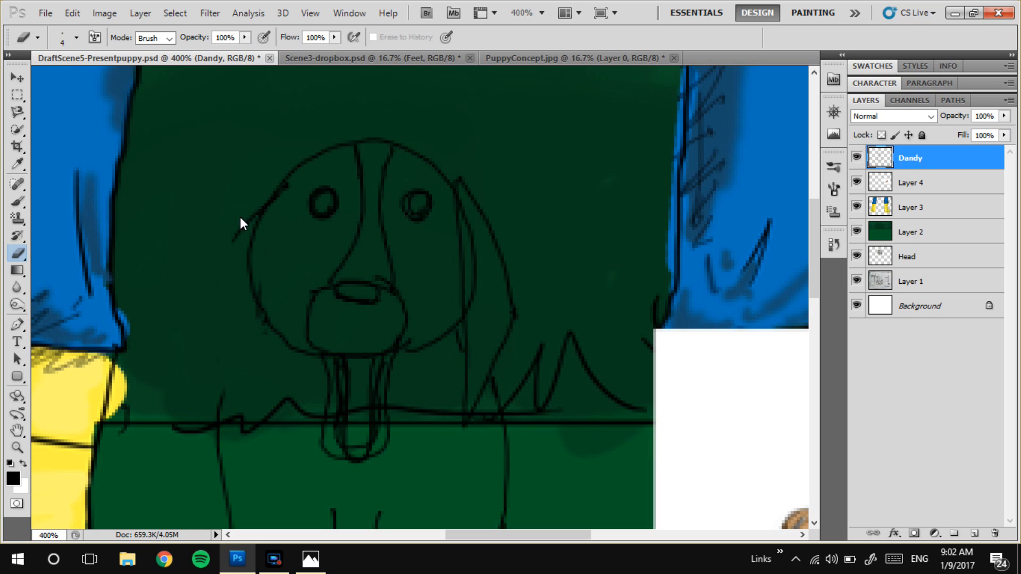
pyautogui.moveTo(470, 188); pyautogui.dragTo(504, 265)
pyautogui.moveTo(512, 334); pyautogui.dragTo(499, 352)
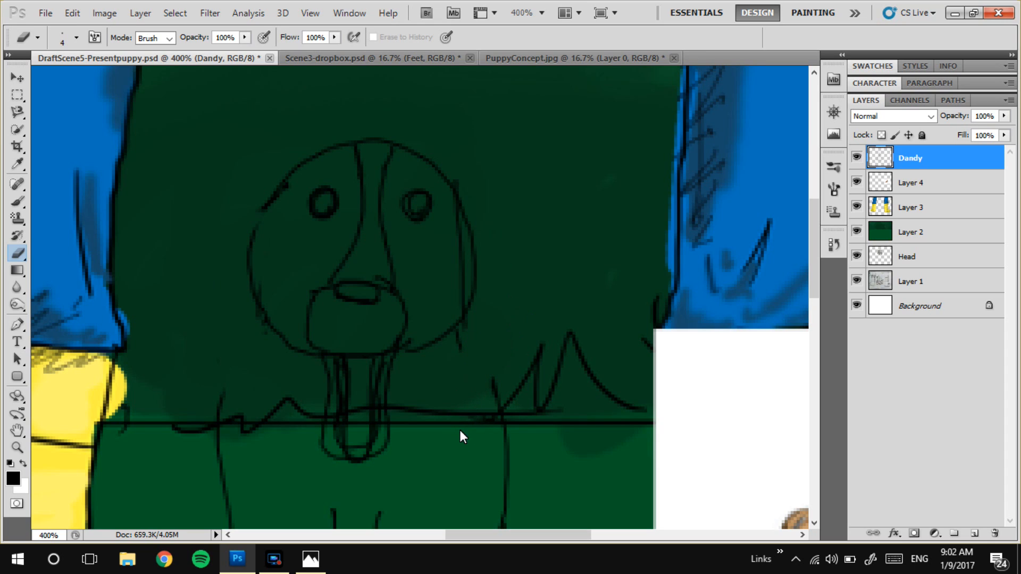
pyautogui.press('b')
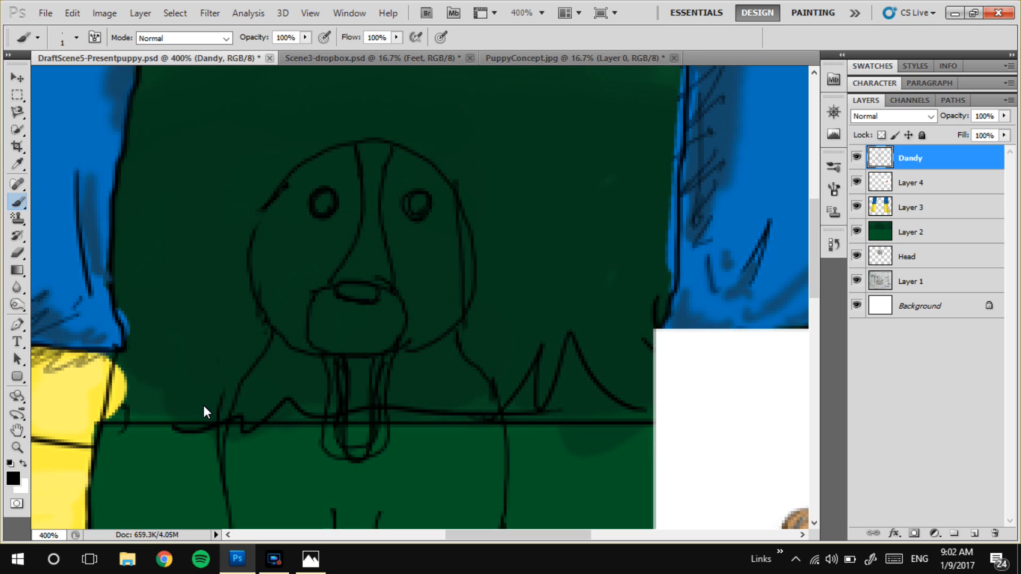
pyautogui.press('e')
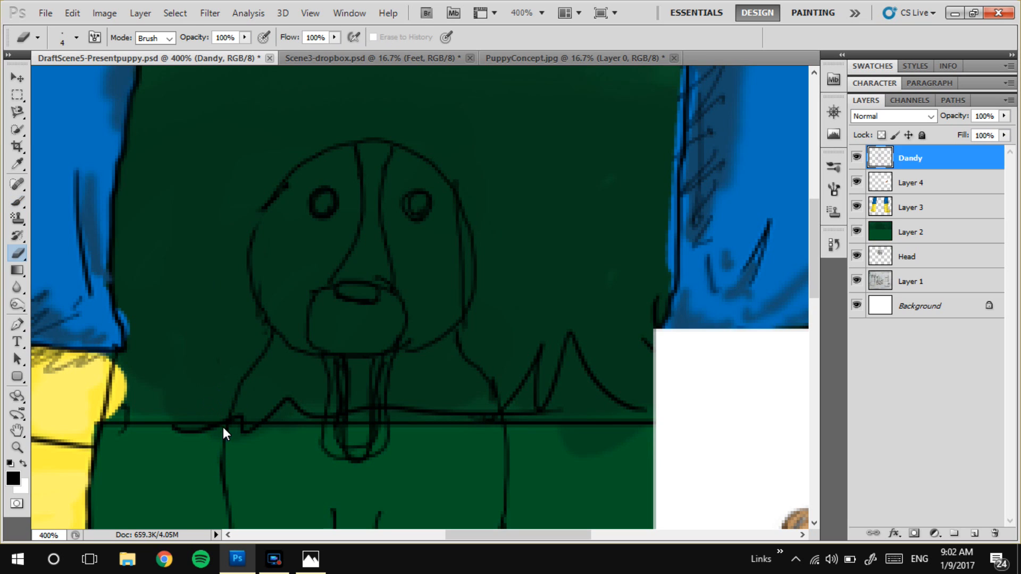
# Draw a raised, folded ear on the right side of the head, undoing and redrawing its inner edge
pyautogui.press('b')
pyautogui.moveTo(445, 240); pyautogui.dragTo(424, 309)
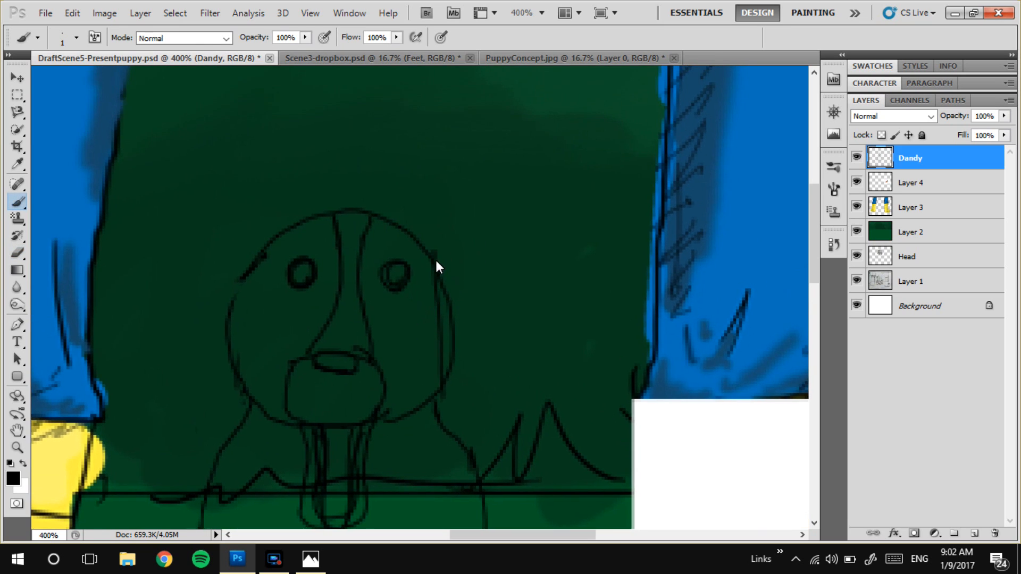
pyautogui.moveTo(417, 260)
pyautogui.mouseDown()
pyautogui.moveTo(466, 189)
pyautogui.moveTo(551, 299)
pyautogui.mouseUp()
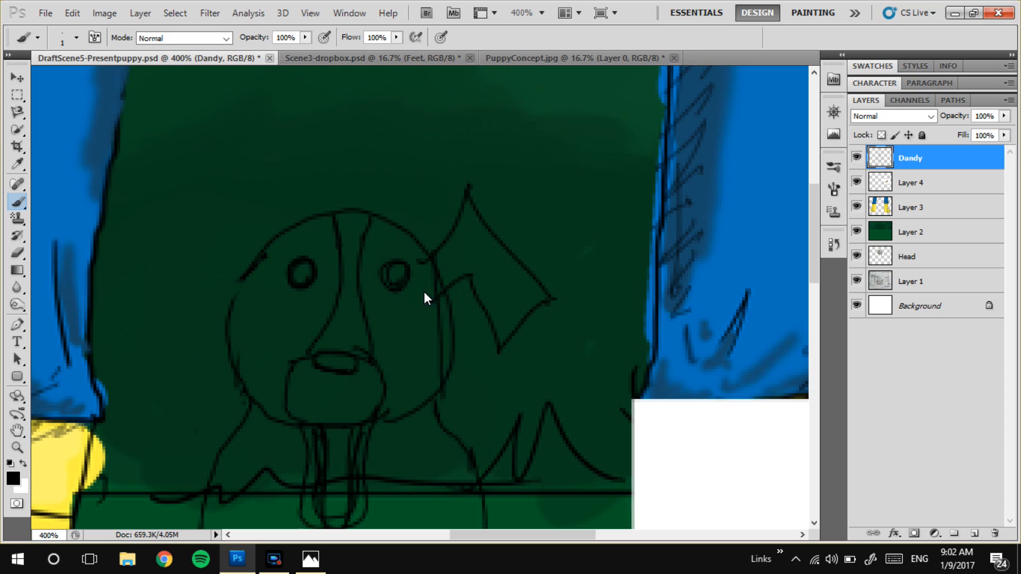
pyautogui.hotkey('ctrl', 'z')
pyautogui.hotkey('ctrl', 'z')
pyautogui.hotkey('ctrl', 'alt', 'z')
pyautogui.hotkey('ctrl', 'alt', 'z')
pyautogui.hotkey('ctrl', 'shift', 'z')
pyautogui.hotkey('ctrl', 'shift', 'z')
pyautogui.hotkey('ctrl', 'alt', 'z')
pyautogui.hotkey('ctrl', 'alt', 'z')
pyautogui.moveTo(236, 223)
pyautogui.mouseDown()
pyautogui.moveTo(158, 321)
pyautogui.moveTo(184, 366)
pyautogui.mouseUp()
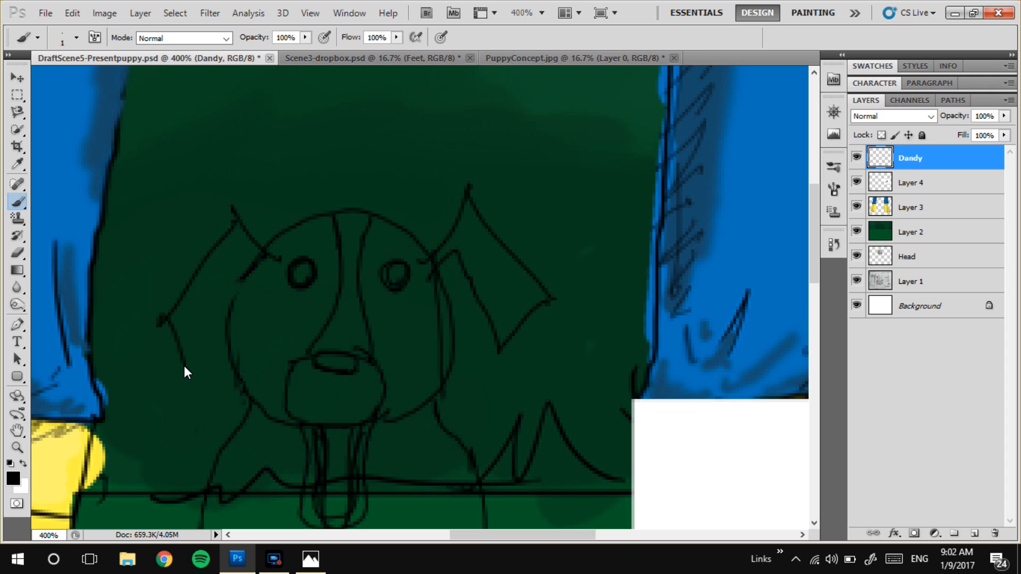
pyautogui.moveTo(250, 257); pyautogui.dragTo(270, 278)
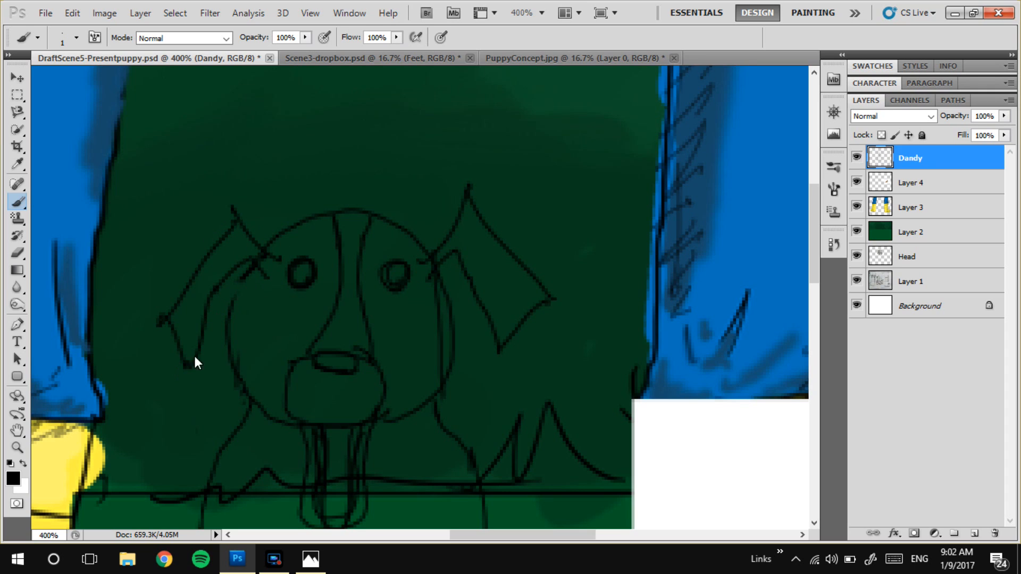
pyautogui.hotkey('ctrl', 'alt', 'z')
pyautogui.hotkey('ctrl', 'alt', 'z')
pyautogui.hotkey('ctrl', 'alt', 'z')
pyautogui.hotkey('ctrl', 'alt', 'z')
pyautogui.hotkey('ctrl', 'alt', 'z')
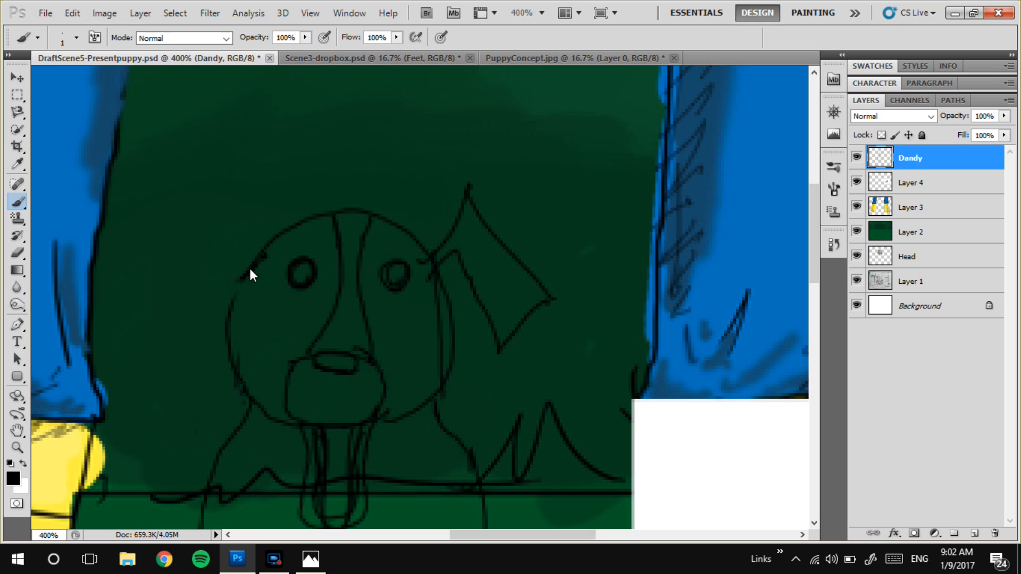
# Draw a raised, folded ear on the left side of the head, with its tip hanging beside the cheek
pyautogui.moveTo(216, 219)
pyautogui.mouseDown()
pyautogui.moveTo(167, 361)
pyautogui.moveTo(221, 391)
pyautogui.moveTo(217, 288)
pyautogui.mouseUp()
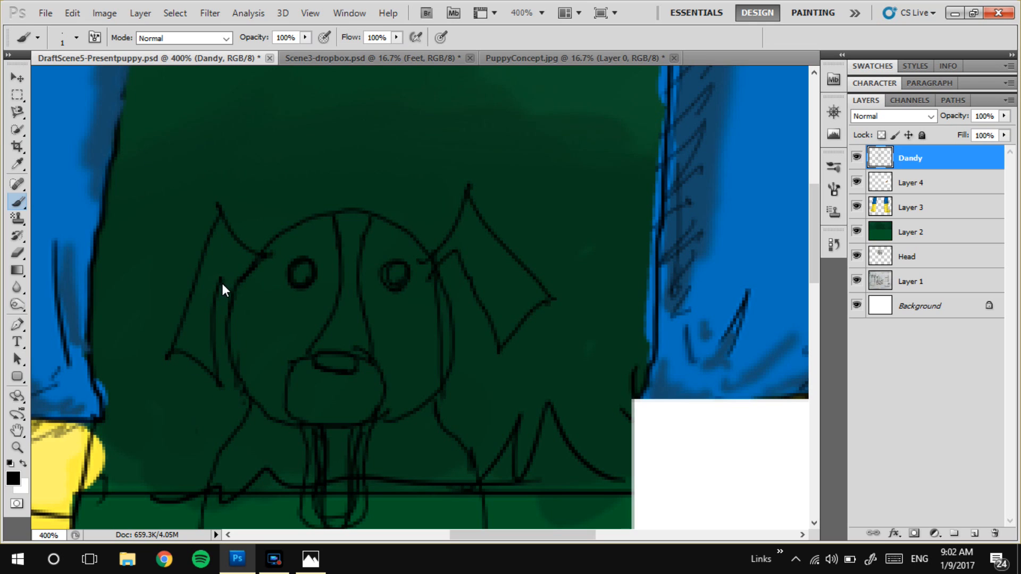
pyautogui.scroll(-2, 263, 301)
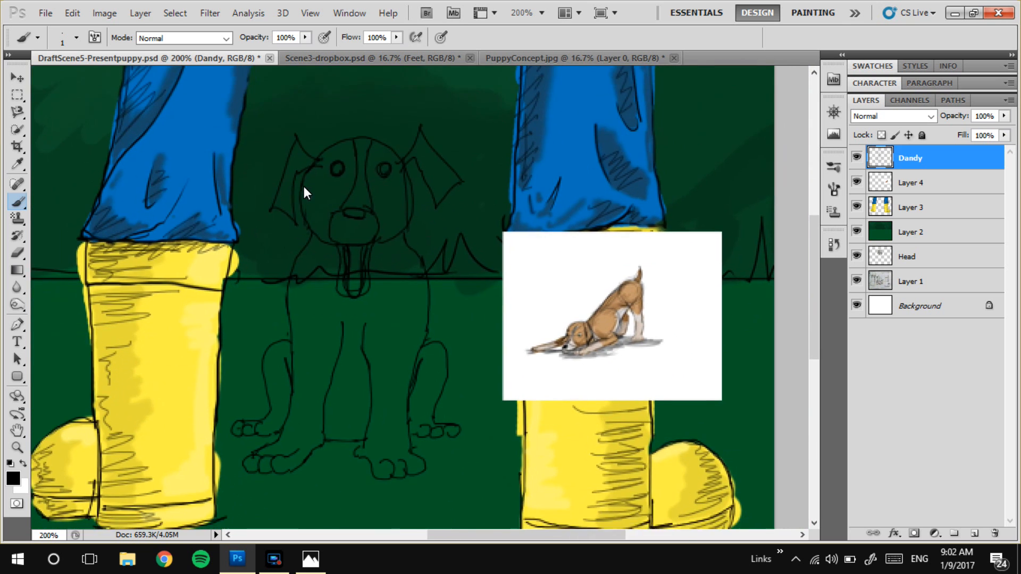
# Erase the lower part of the puppy's tongue and try a rounded jaw with the tongue hanging out to the left
pyautogui.moveTo(313, 223); pyautogui.dragTo(319, 280)
pyautogui.scroll(1, 362, 350)
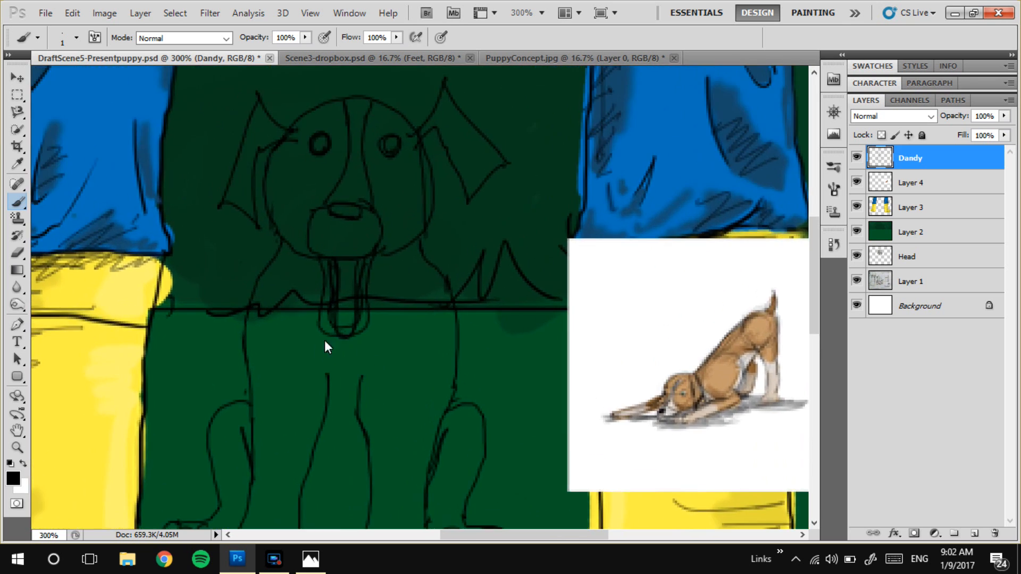
pyautogui.press('e')
pyautogui.moveTo(348, 345); pyautogui.dragTo(315, 348)
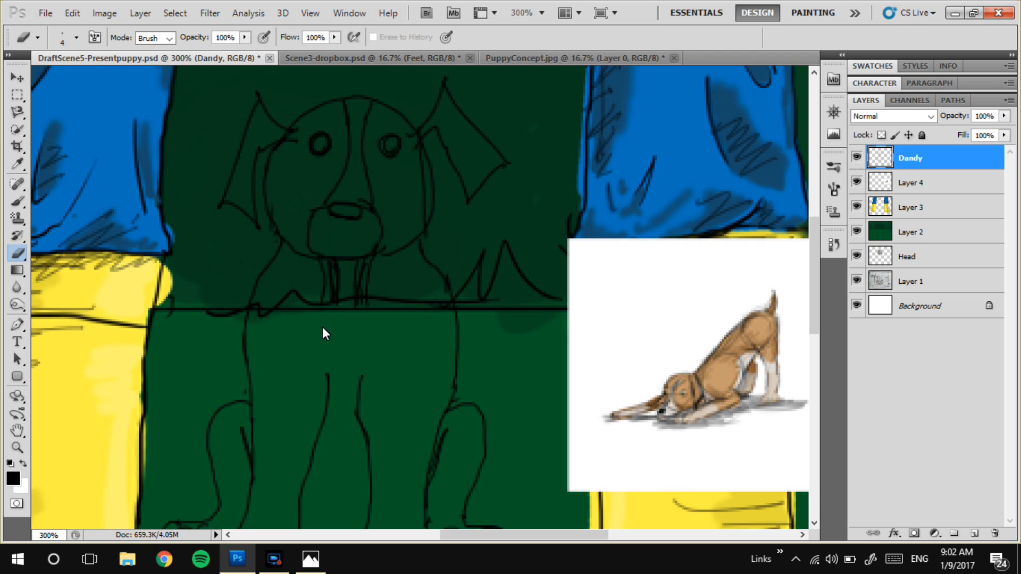
pyautogui.press('b')
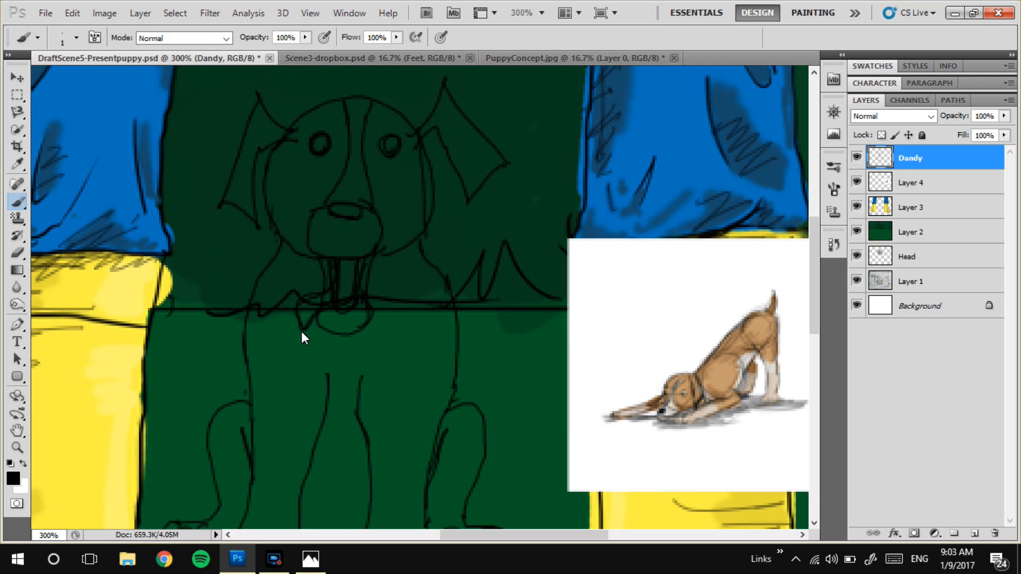
pyautogui.press('e')
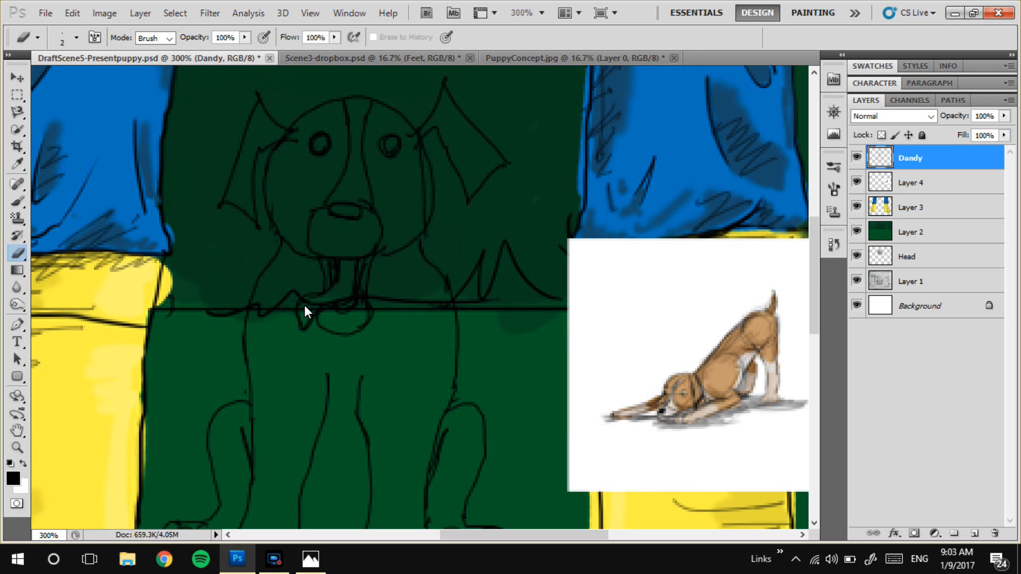
pyautogui.hotkey('ctrl', '-')
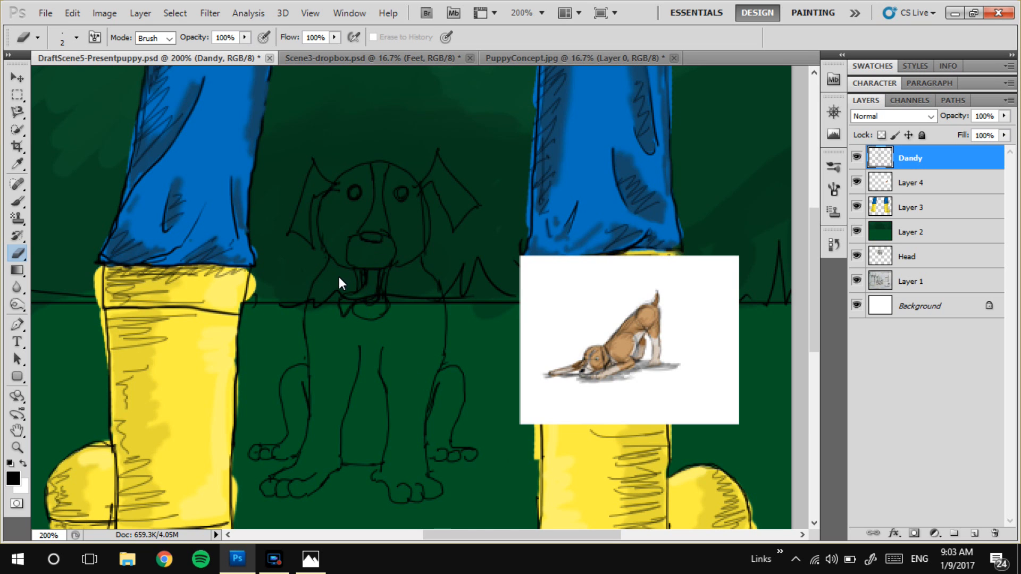
pyautogui.scroll(3, 340, 276)
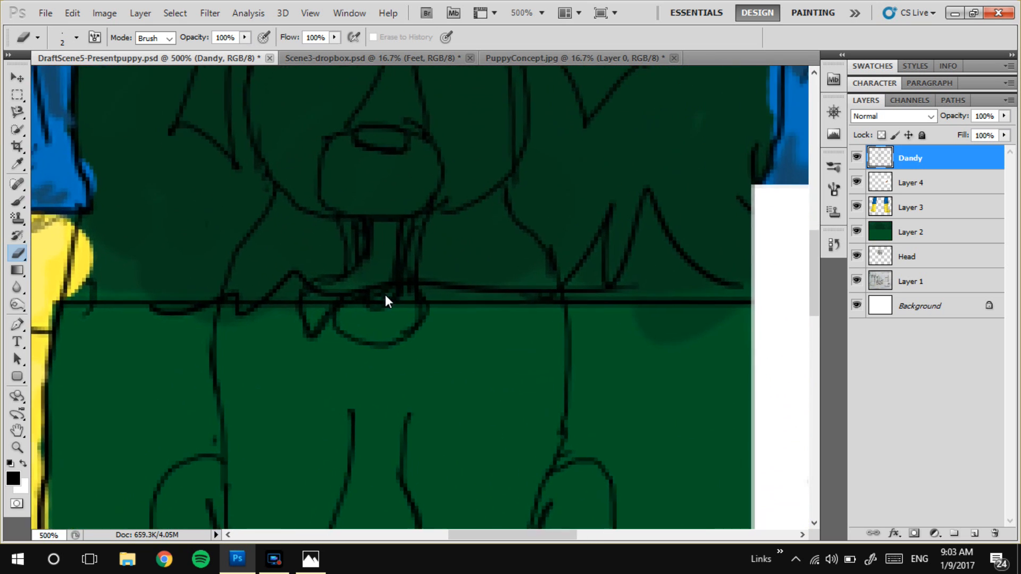
# Erase the tongue and jaw lines below the puppy's muzzle with the eraser at size 30
pyautogui.press(']')
pyautogui.press(']')
pyautogui.press(']')
pyautogui.press(']')
pyautogui.press(']')
pyautogui.press(']')
pyautogui.press(']')
pyautogui.press(']')
pyautogui.press(']')
pyautogui.moveTo(396, 314)
pyautogui.mouseDown()
pyautogui.moveTo(326, 335)
pyautogui.moveTo(355, 301)
pyautogui.mouseUp()
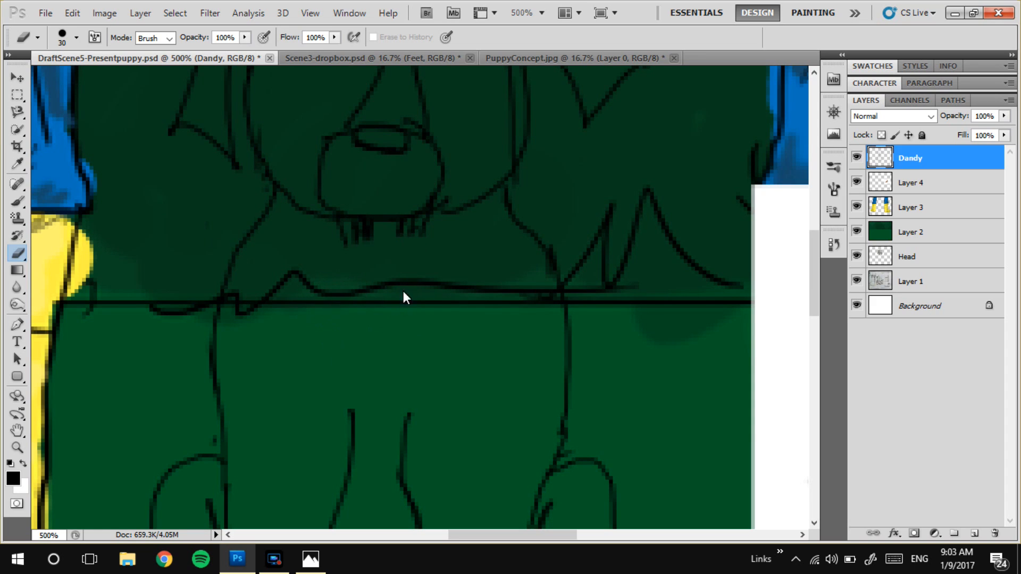
# Redraw the open jaw with a sideways tongue, and erase the tongue's pointed tip with the eraser at size 6
pyautogui.press('b')
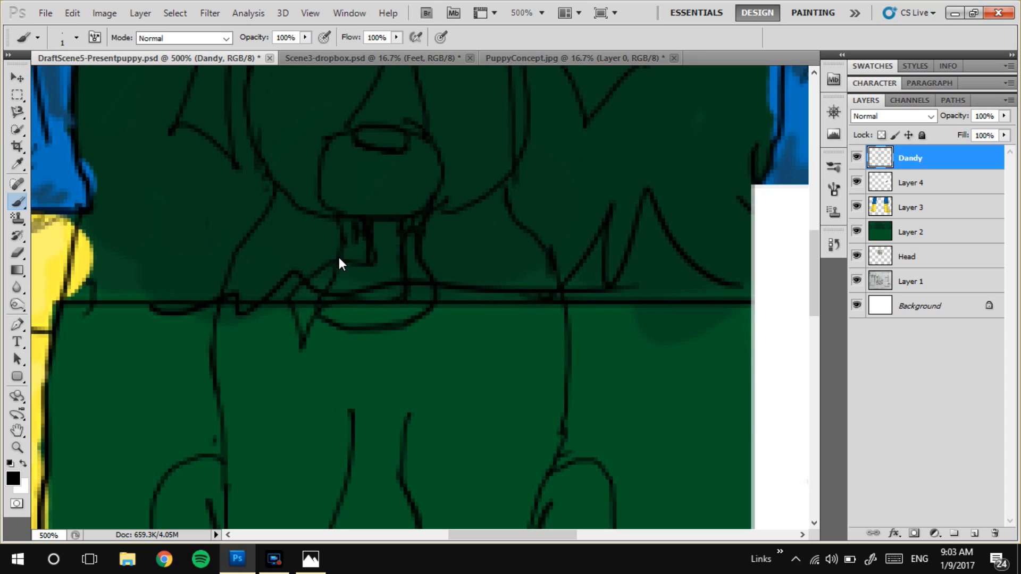
pyautogui.press('e')
pyautogui.press('[')
pyautogui.press('[')
pyautogui.press('[')
pyautogui.press('[')
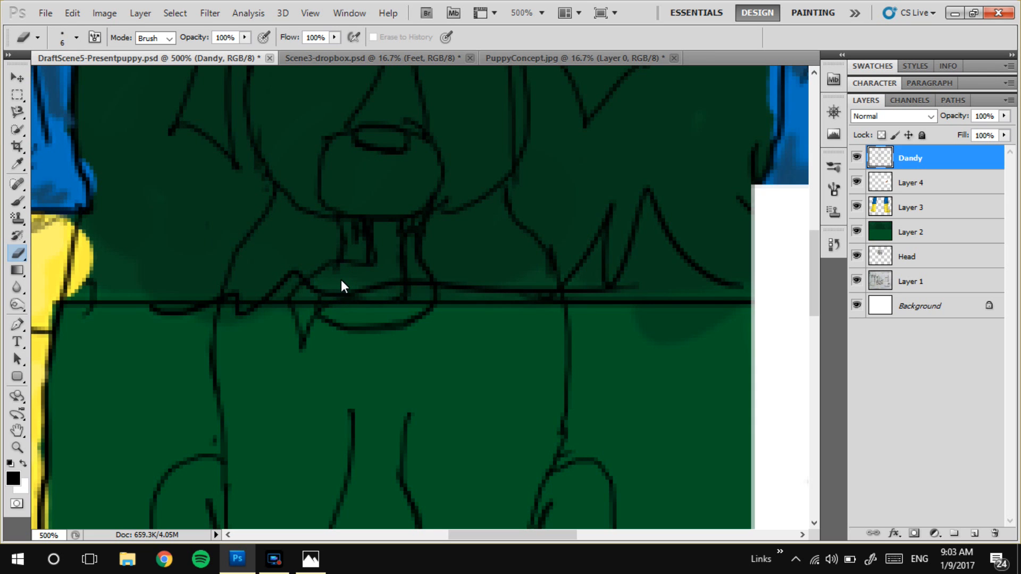
pyautogui.scroll(-2, 359, 286)
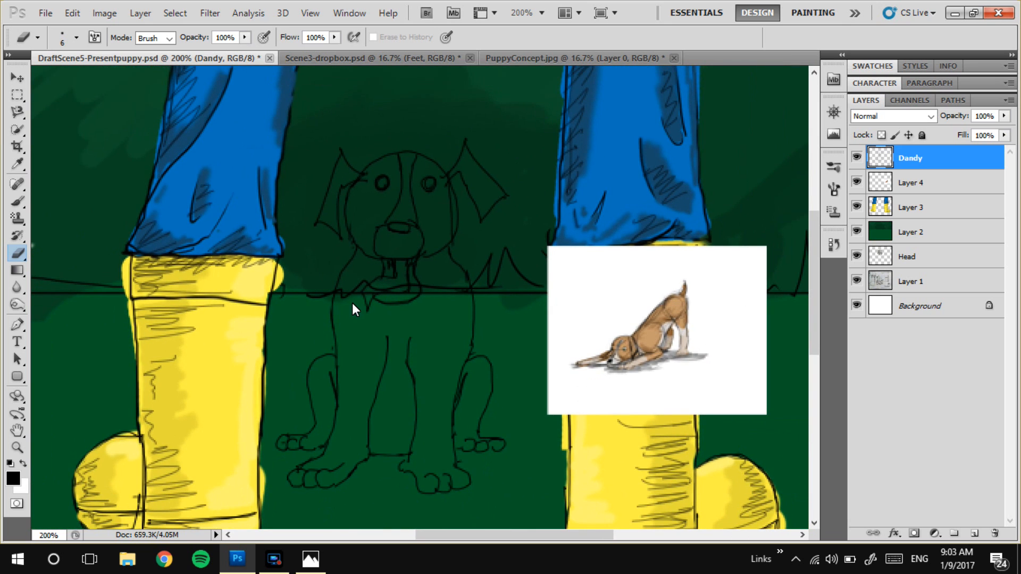
pyautogui.scroll(2, 352, 302)
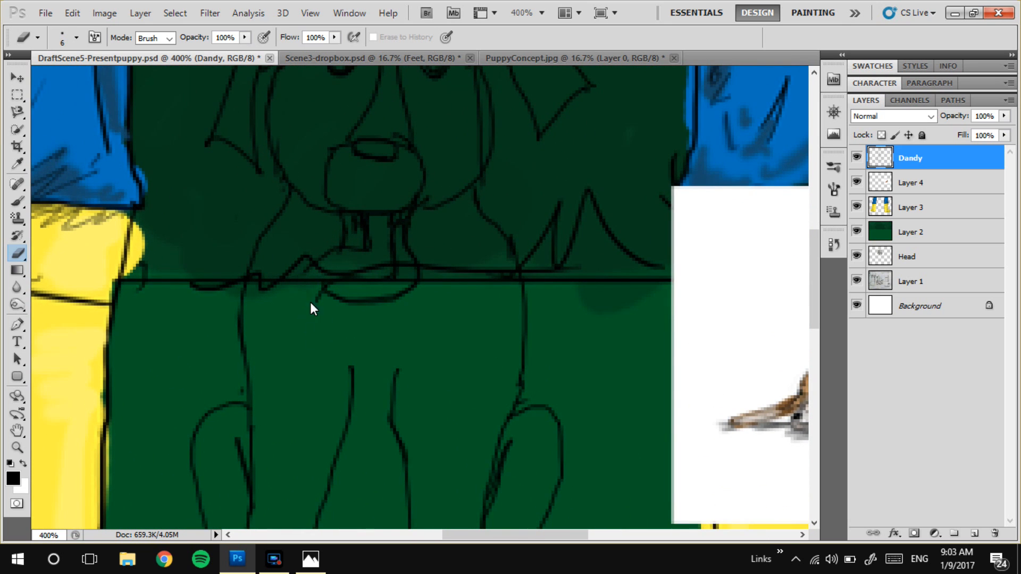
# Replace the sideways tongue with a straight one hanging over the lower jaw and ending in a squared tip
pyautogui.press('b')
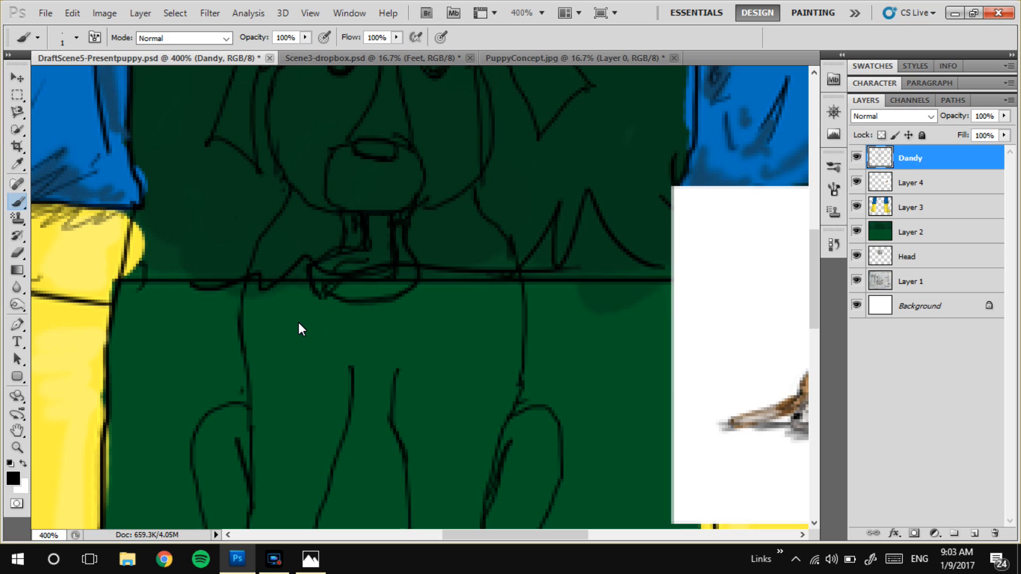
pyautogui.press('e')
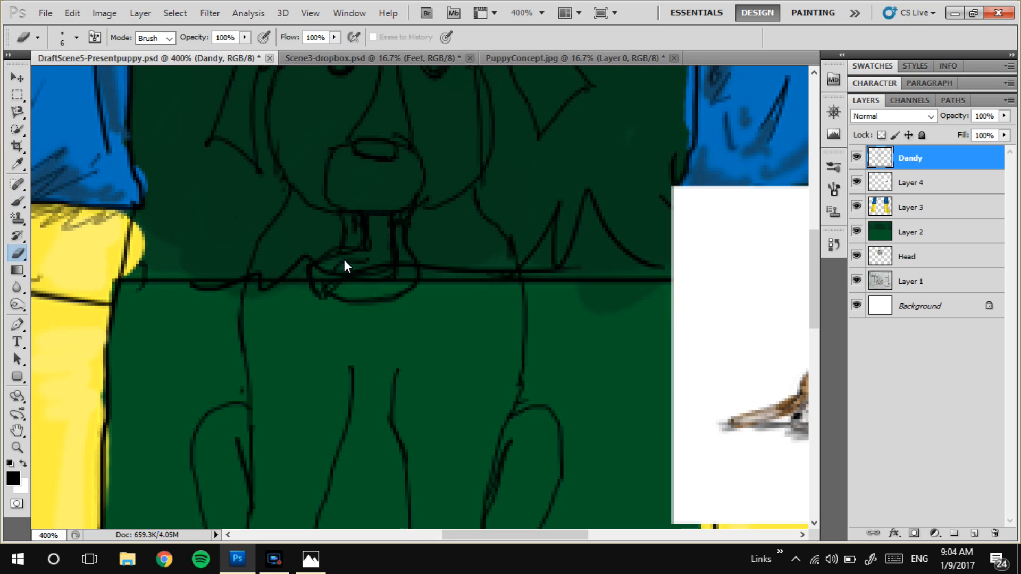
pyautogui.moveTo(341, 262); pyautogui.dragTo(328, 286)
pyautogui.press('b')
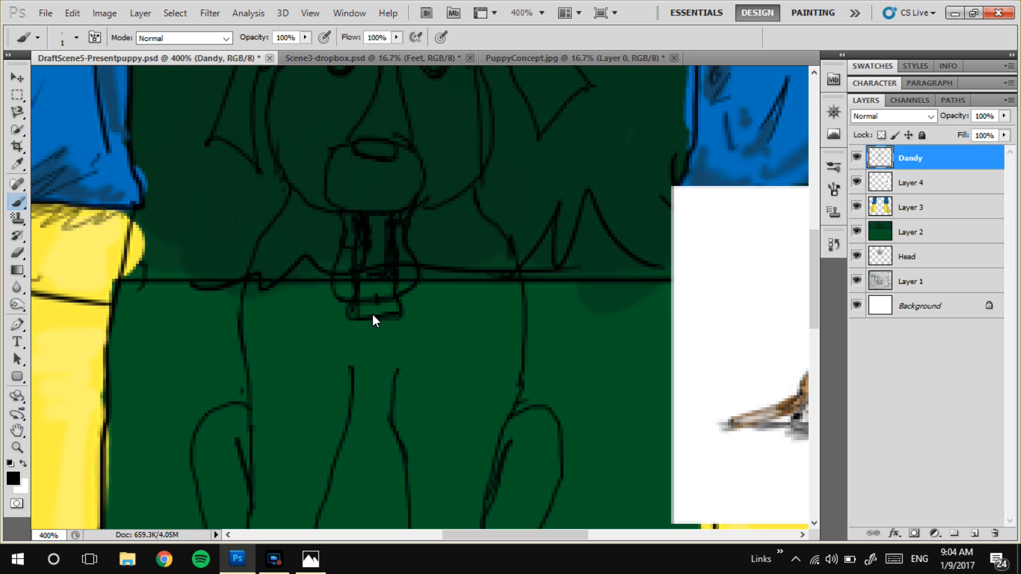
# Erase the tongue's squared tip and the jaw line crossing it, and draw a rounded tip, undoing the first attempt
pyautogui.scroll(-2, 372, 314)
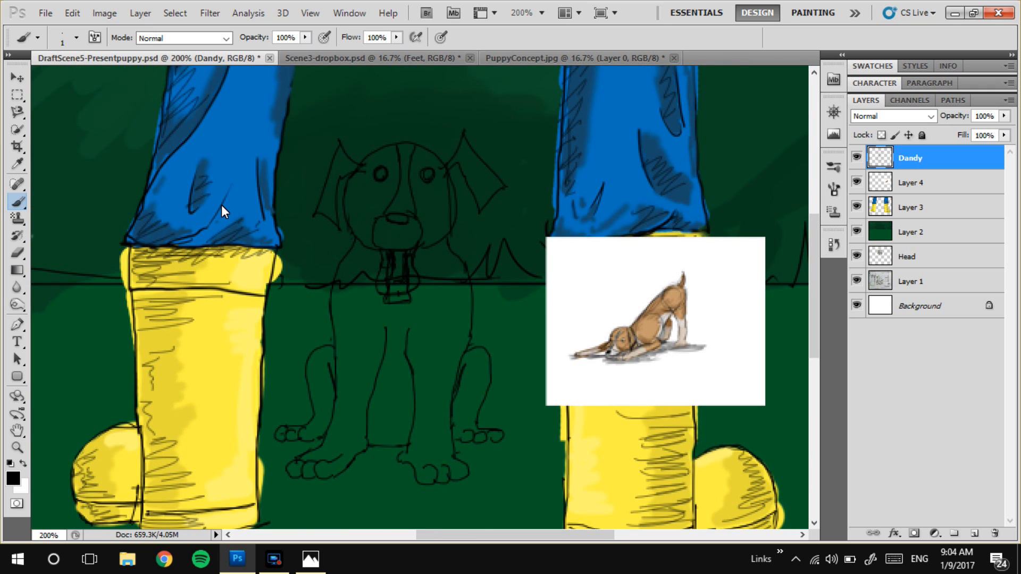
pyautogui.scroll(1, 522, 337)
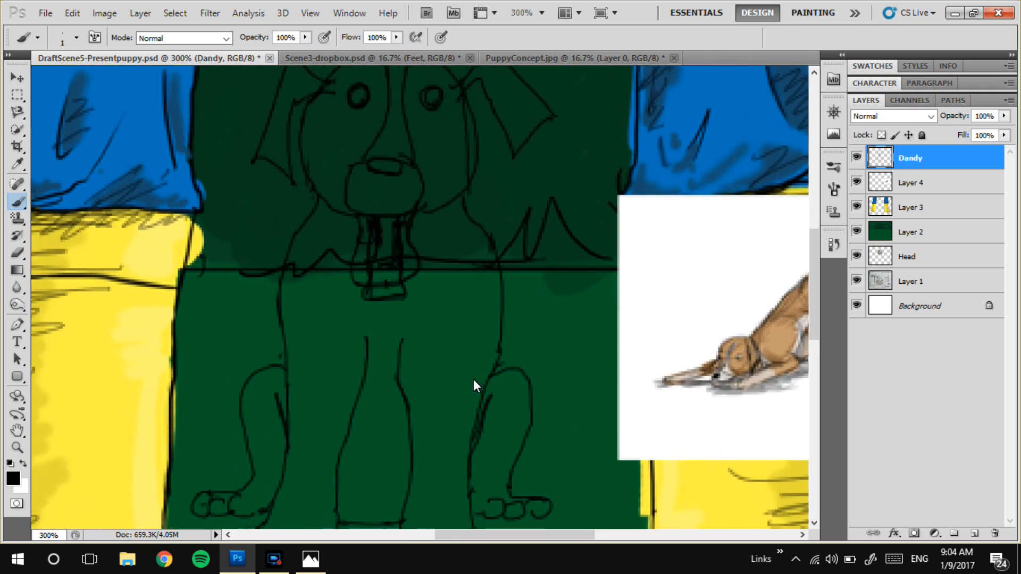
pyautogui.scroll(2, 473, 380)
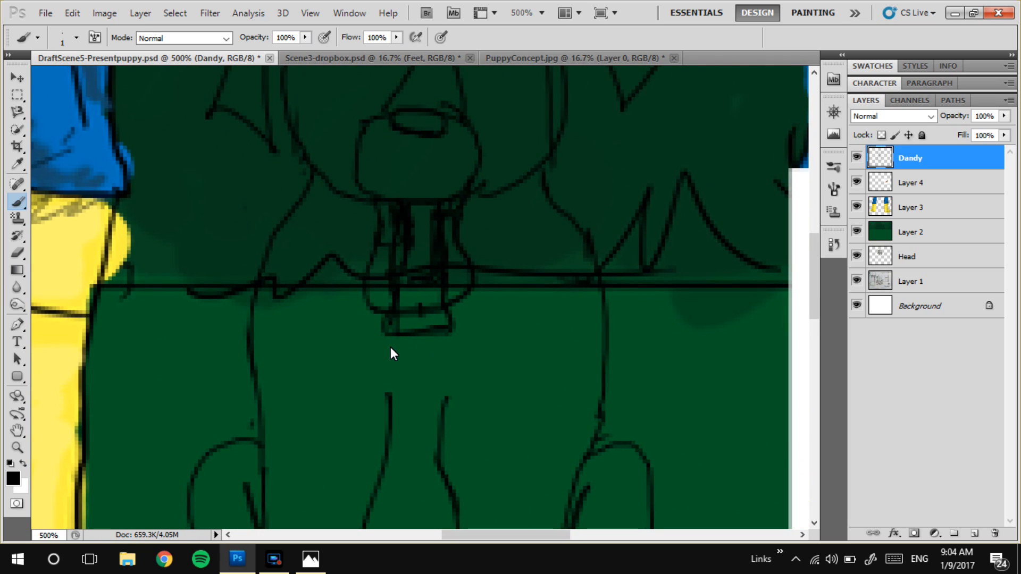
pyautogui.press('e')
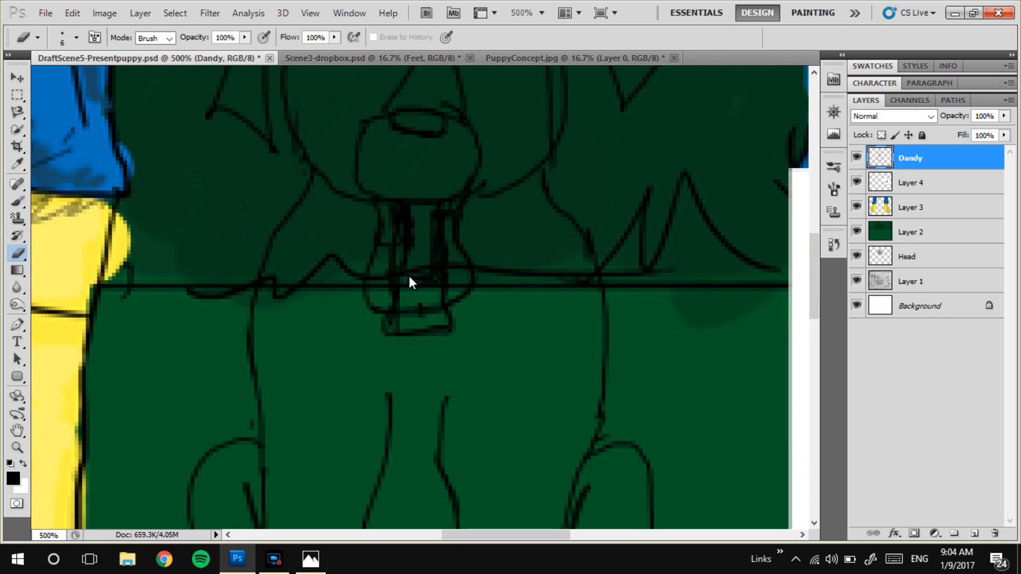
pyautogui.moveTo(406, 315); pyautogui.dragTo(430, 300)
pyautogui.press('b')
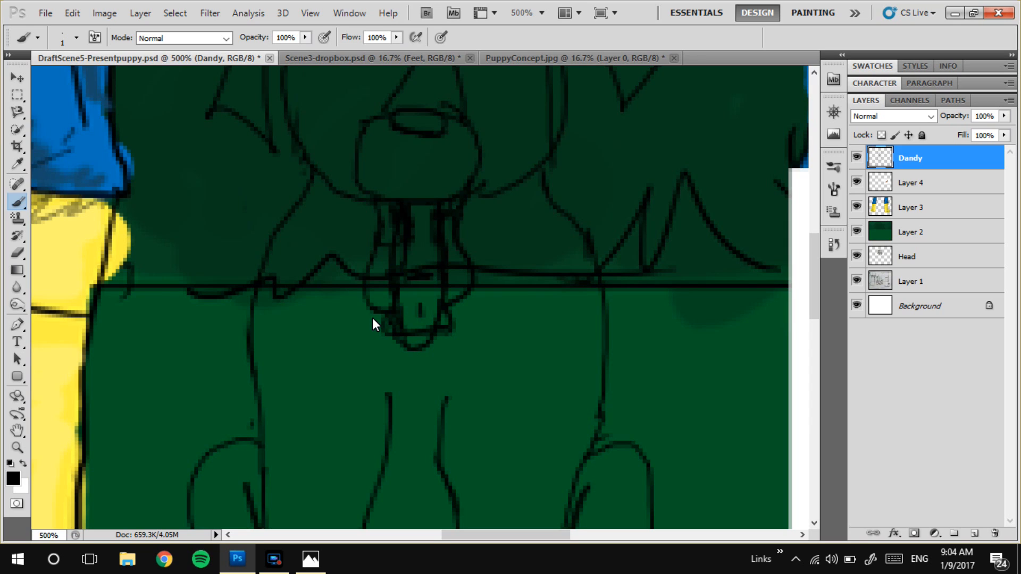
pyautogui.hotkey('ctrl', 'z')
pyautogui.press('e')
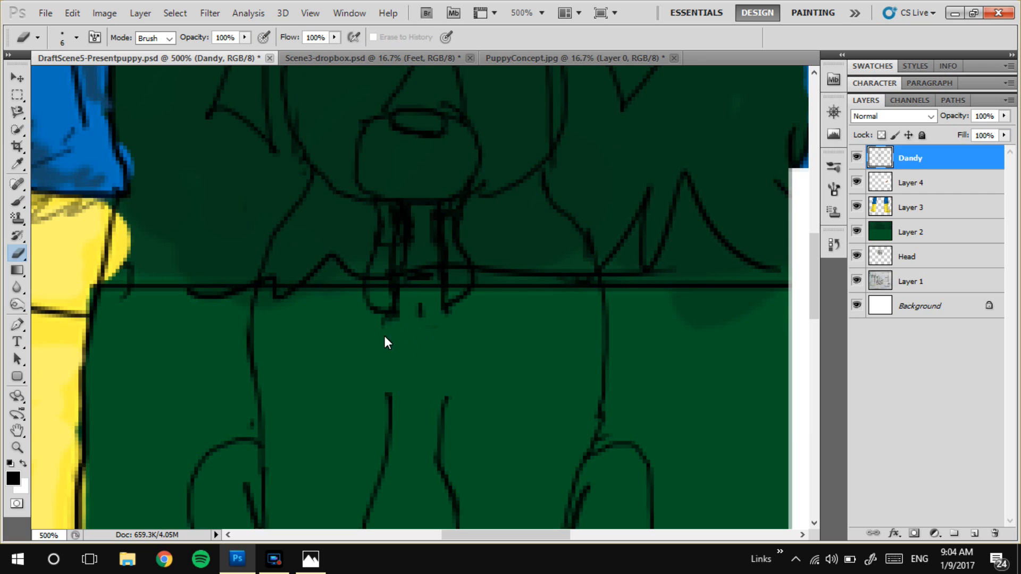
pyautogui.press('b')
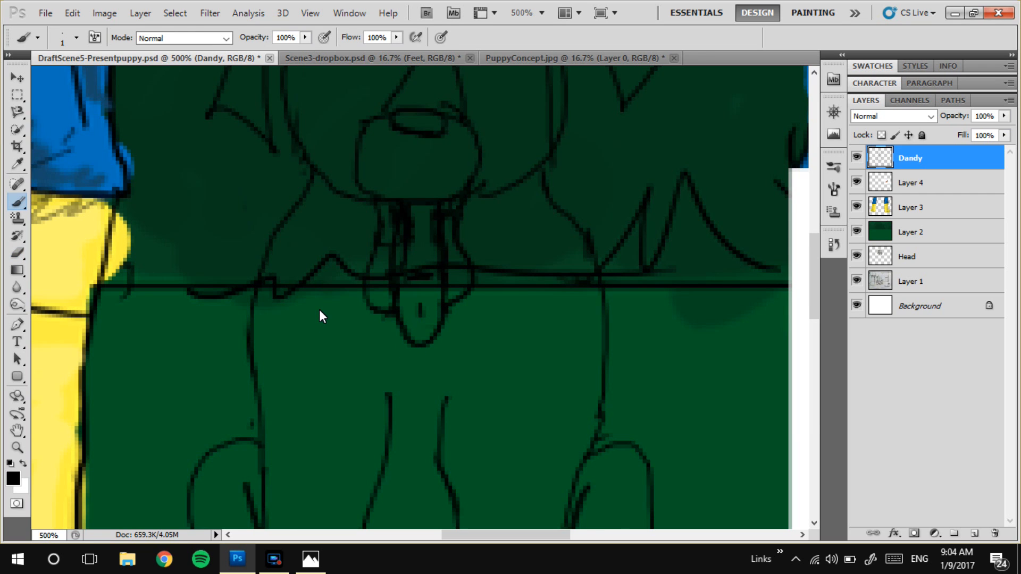
pyautogui.hotkey('ctrl', '-')
pyautogui.hotkey('ctrl', '-')
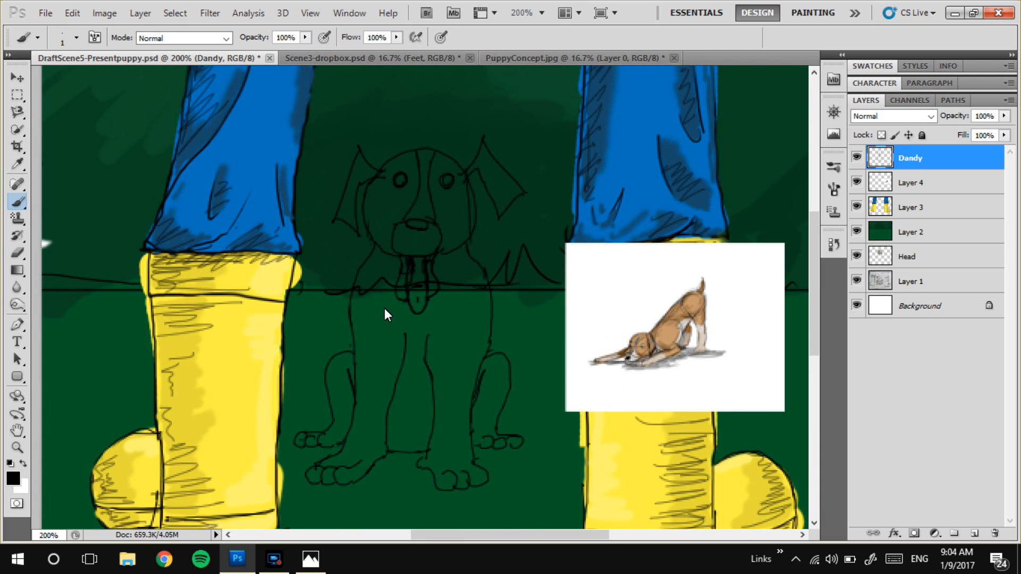
# Erase the folded ear on the left side of the puppy's head with the eraser at size 20
pyautogui.hotkey('ctrl', '+')
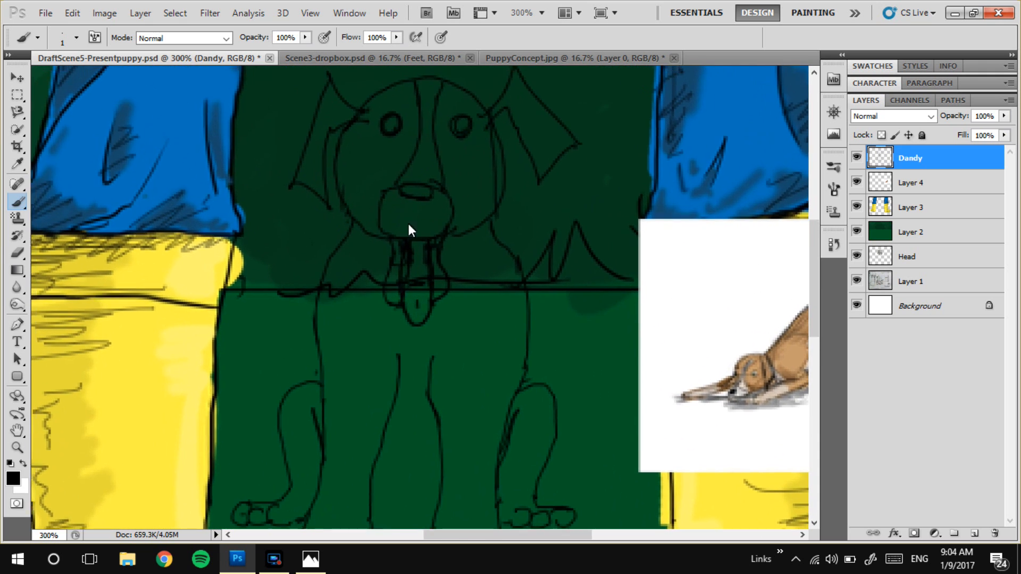
pyautogui.hotkey('ctrl', '+')
pyautogui.press('e')
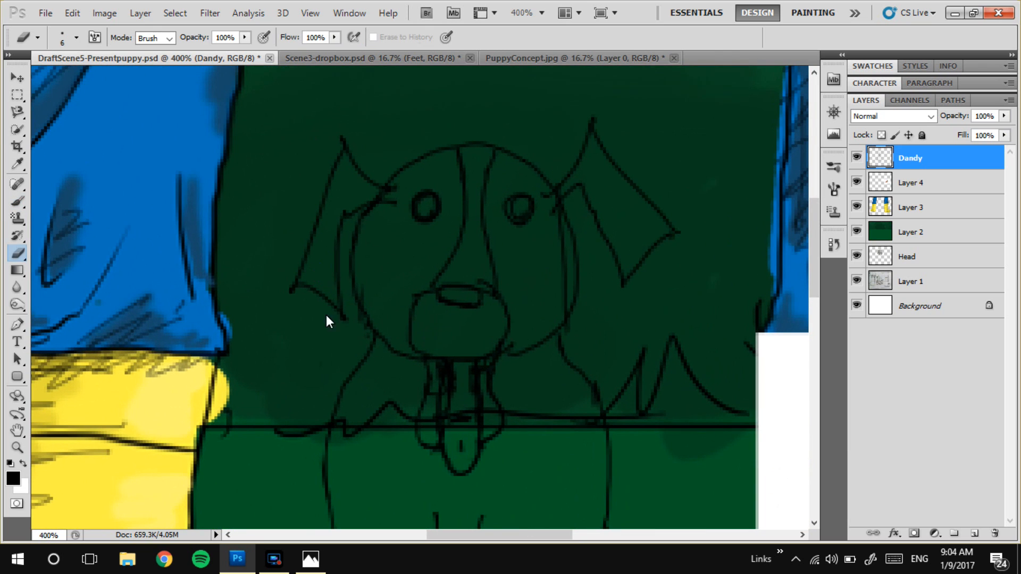
pyautogui.press(']')
pyautogui.press(']')
pyautogui.press(']')
pyautogui.press(']')
pyautogui.moveTo(326, 325); pyautogui.dragTo(318, 306)
pyautogui.moveTo(317, 238); pyautogui.dragTo(334, 199)
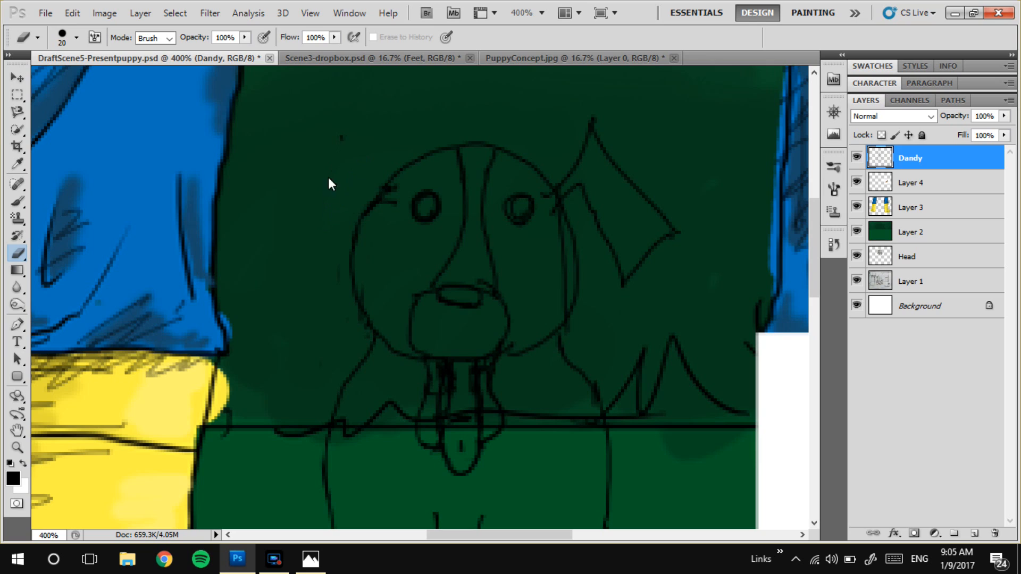
# Redraw the left folded ear so it spreads farther outward from the head, undoing the first stroke
pyautogui.press('b')
pyautogui.moveTo(330, 134); pyautogui.dragTo(293, 286)
pyautogui.hotkey('ctrl', 'z')
pyautogui.moveTo(391, 189); pyautogui.dragTo(281, 212)
pyautogui.moveTo(293, 296); pyautogui.dragTo(338, 193)
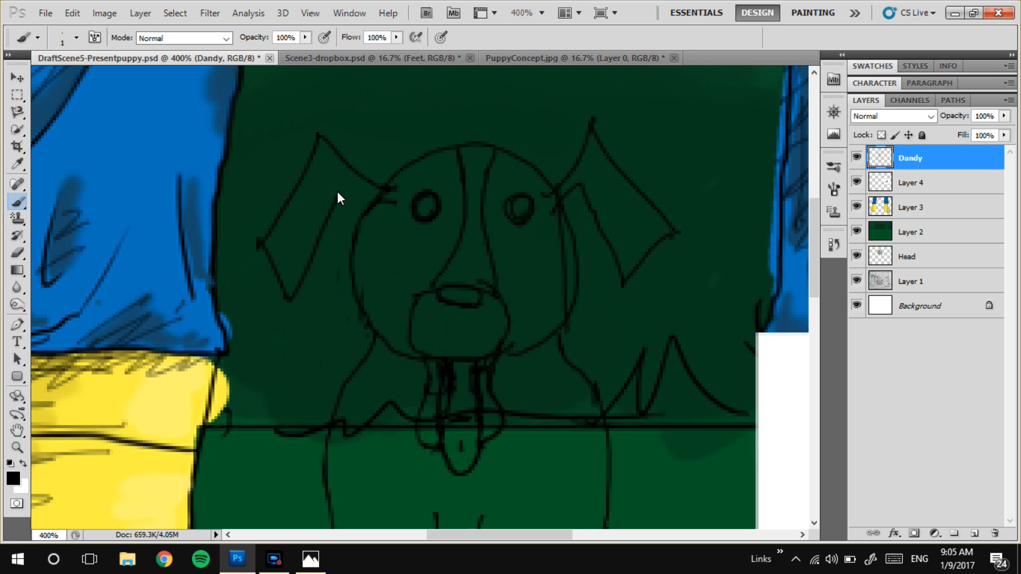
pyautogui.scroll(-5, 413, 235)
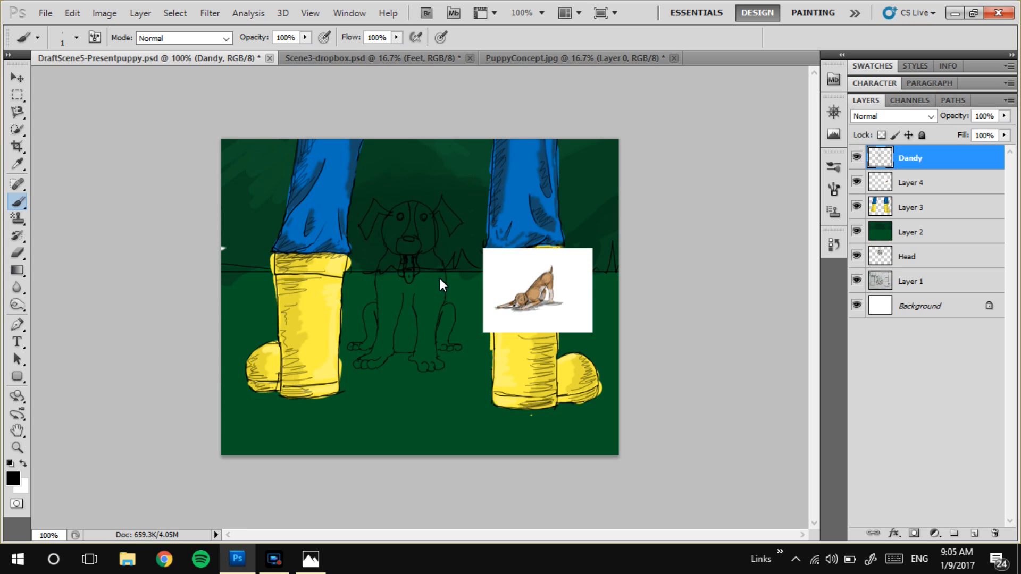
# Hide Layer 2 and toggle the Dandy layer to compare the inking with the pencil sketch, and restore both layers
pyautogui.click(857, 281)
pyautogui.click(856, 281)
pyautogui.click(856, 232)
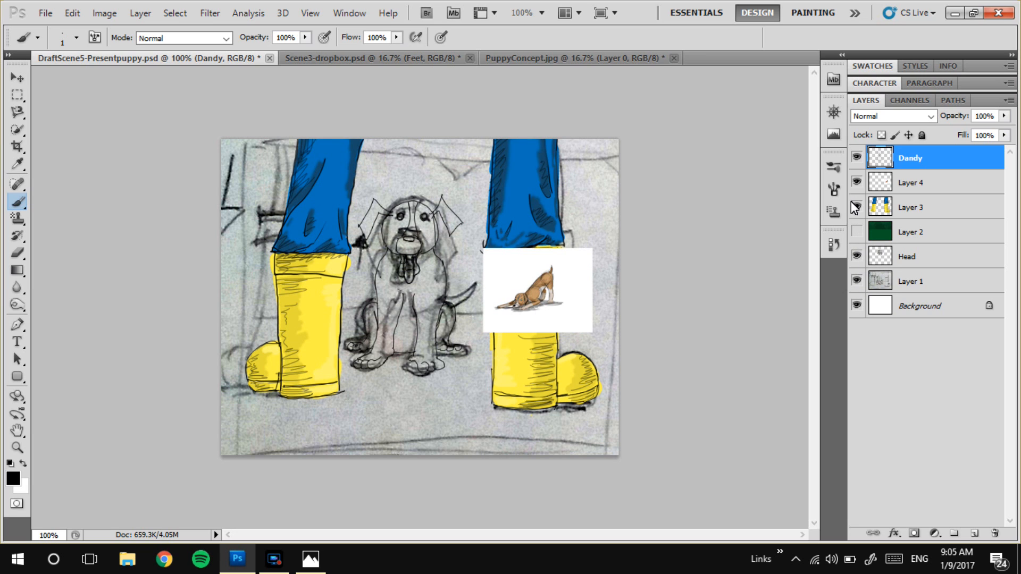
pyautogui.click(857, 158)
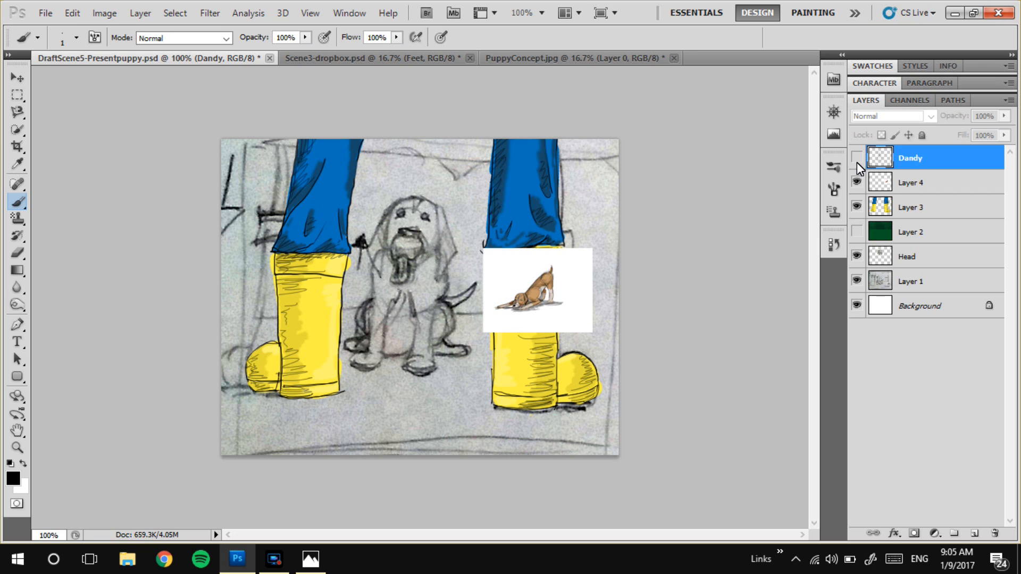
pyautogui.click(856, 159)
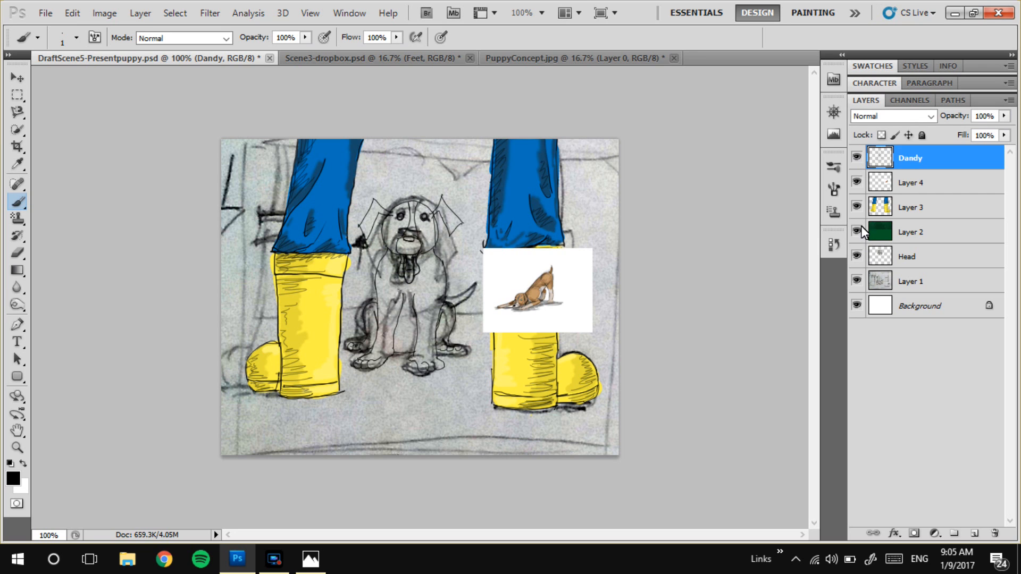
pyautogui.click(857, 230)
# Draw a short pointed tail rising behind the hind leg on the right side of the puppy
pyautogui.hotkey('ctrl', '+')
pyautogui.hotkey('ctrl', '+')
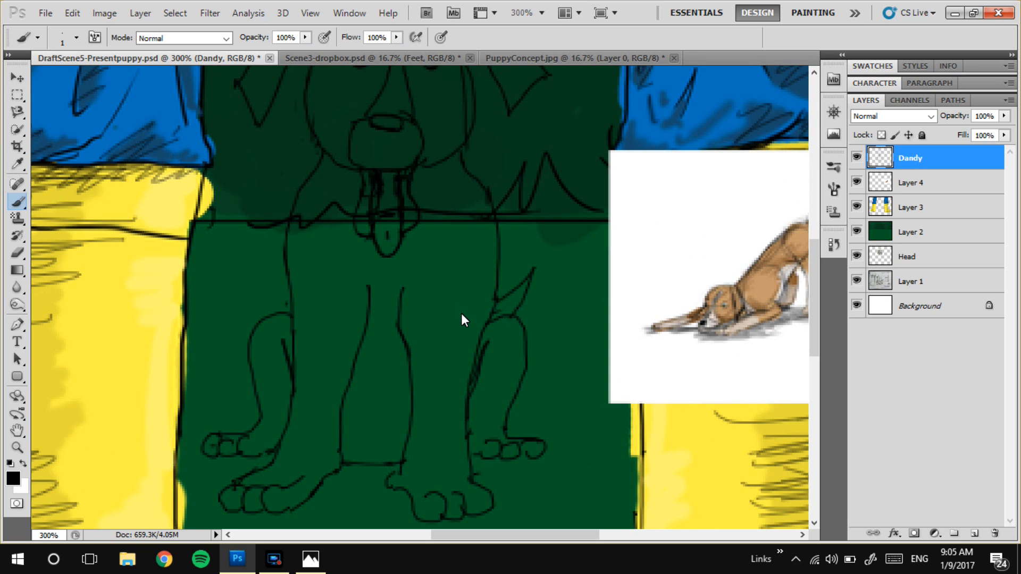
pyautogui.hotkey('ctrl', '-')
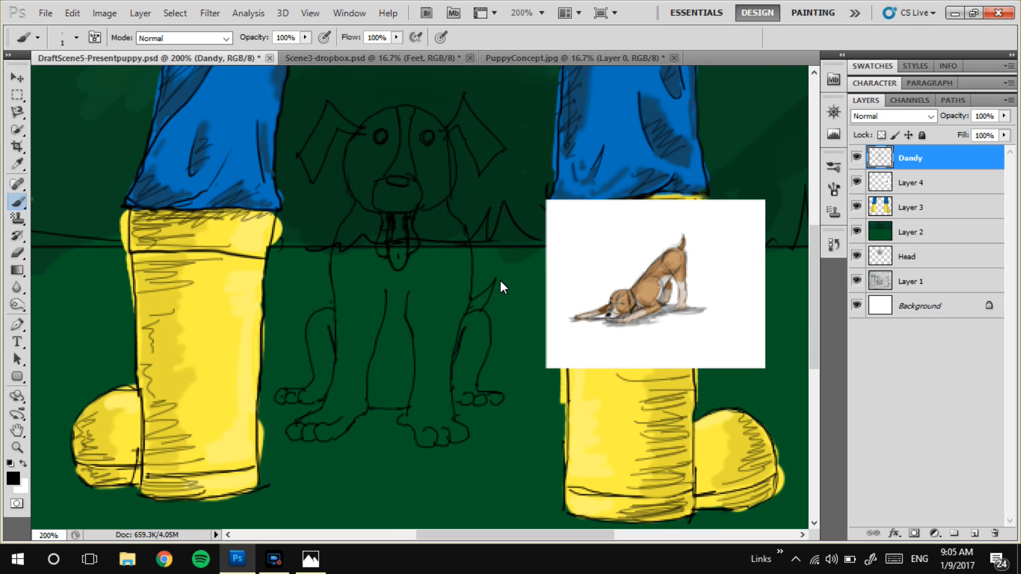
# Duplicate the Dandy layer and place the copy directly beneath the original
pyautogui.moveTo(925, 159); pyautogui.dragTo(971, 528)
pyautogui.moveTo(907, 163); pyautogui.dragTo(916, 192)
# Sample the light brown from the reference puppy and paint the head and chest on Dandy copy with a size 45 brush
pyautogui.keyDown('alt'); pyautogui.click(647, 295); pyautogui.keyUp('alt')
pyautogui.press(']')
pyautogui.press(']')
pyautogui.press(']')
pyautogui.press(']')
pyautogui.press(']')
pyautogui.press(']')
pyautogui.press(']')
pyautogui.press(']')
pyautogui.press(']')
pyautogui.press(']')
pyautogui.press(']')
pyautogui.press(']')
pyautogui.press(']')
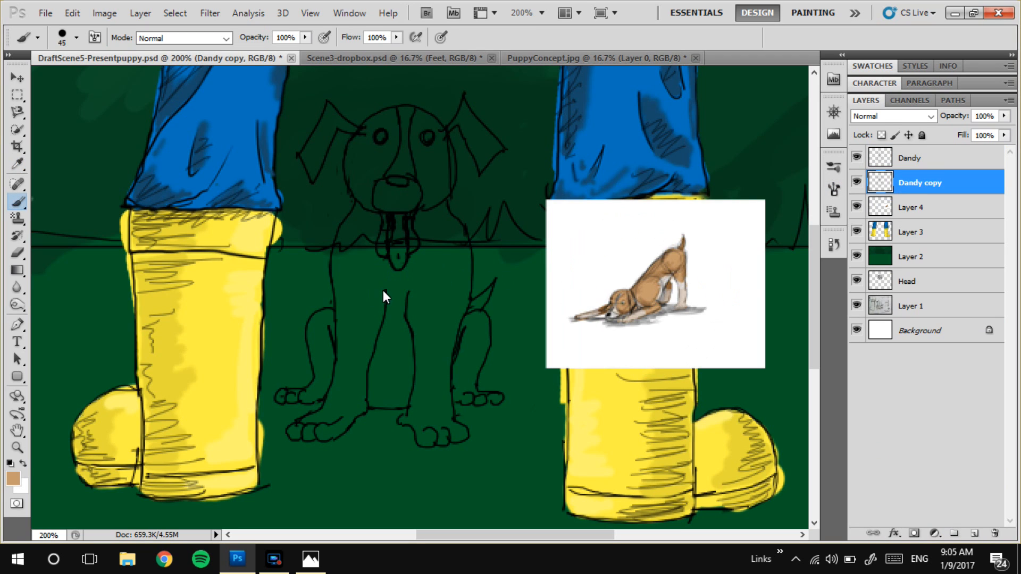
pyautogui.moveTo(404, 320)
pyautogui.mouseDown()
pyautogui.moveTo(414, 244)
pyautogui.moveTo(421, 253)
pyautogui.moveTo(399, 217)
pyautogui.moveTo(407, 166)
pyautogui.moveTo(395, 170)
pyautogui.moveTo(369, 285)
pyautogui.mouseUp()
# Paint the sides of the puppy's body and its front legs light brown on the Dandy copy layer
pyautogui.press('[')
pyautogui.press('[')
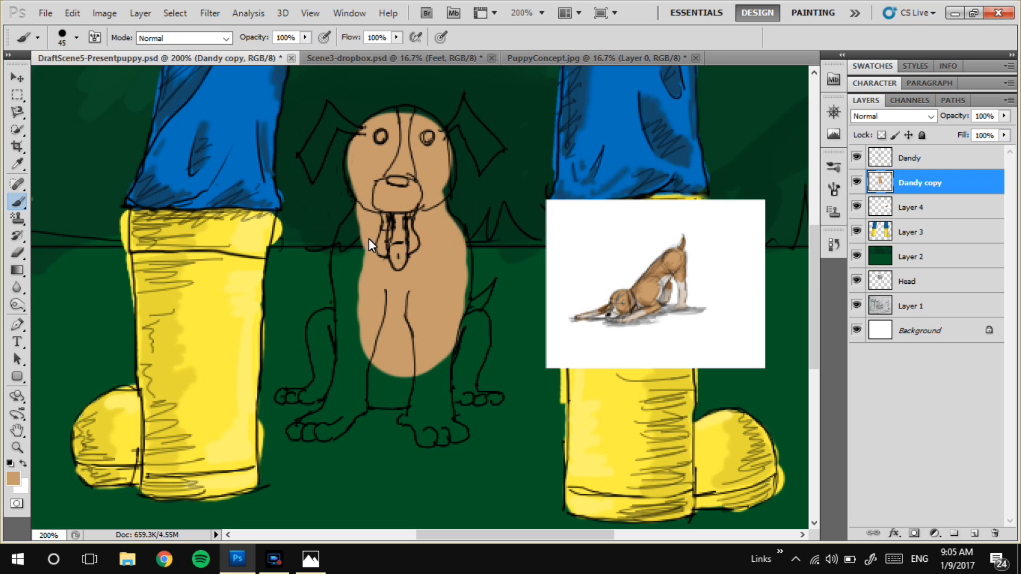
pyautogui.moveTo(363, 320)
pyautogui.mouseDown()
pyautogui.moveTo(353, 380)
pyautogui.moveTo(358, 360)
pyautogui.moveTo(372, 385)
pyautogui.moveTo(416, 359)
pyautogui.moveTo(452, 433)
pyautogui.mouseUp()
# Reduce the brush to size 10 and fill the front paws and both hind legs with light brown
pyautogui.press('[')
pyautogui.press('[')
pyautogui.press('[')
pyautogui.press('[')
pyautogui.press('[')
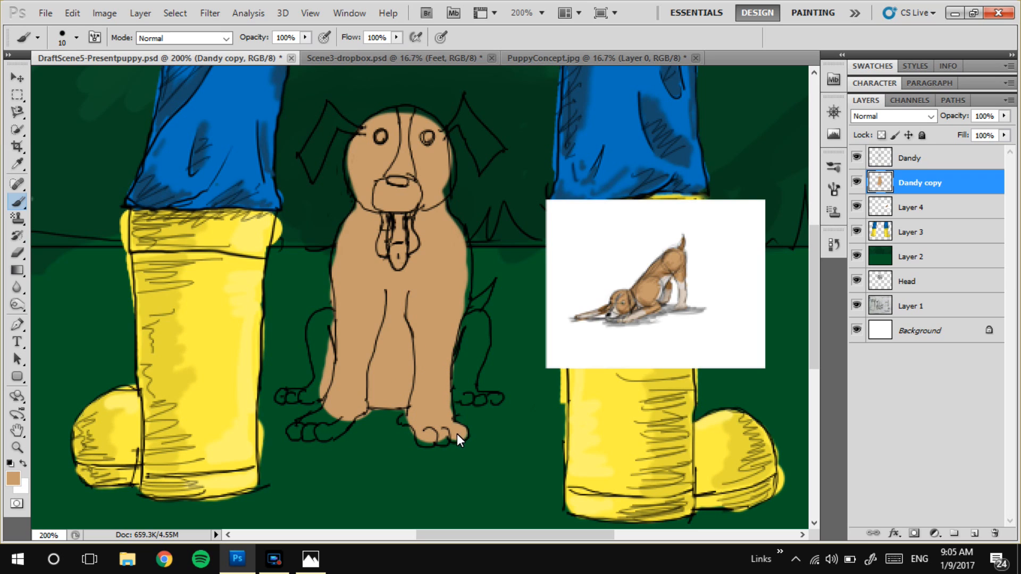
pyautogui.moveTo(408, 416); pyautogui.dragTo(405, 419)
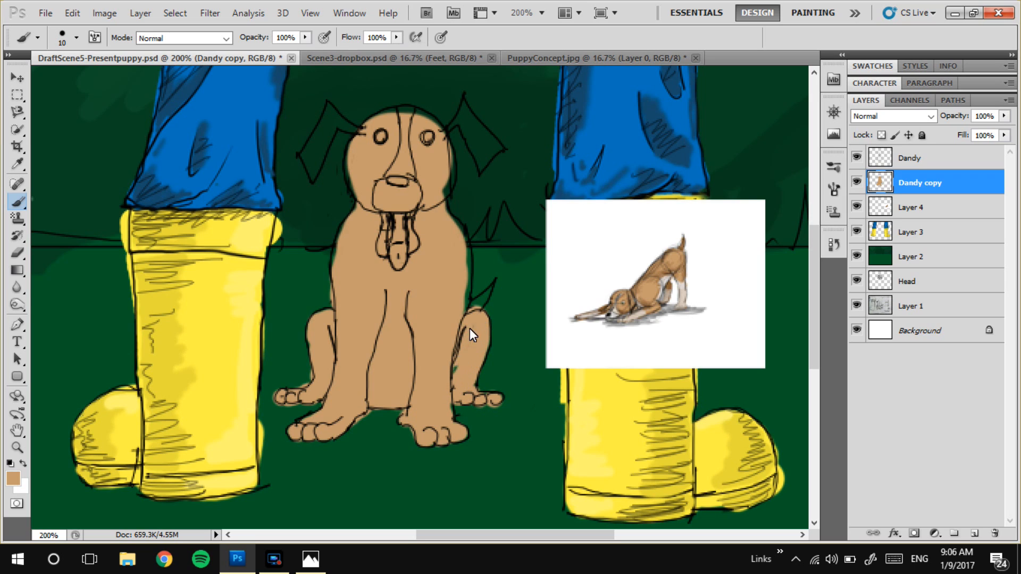
# Fill the tail and both ears with light brown using a size 7 brush
pyautogui.press('[')
pyautogui.press('[')
pyautogui.press('[')
pyautogui.moveTo(459, 291); pyautogui.dragTo(453, 226)
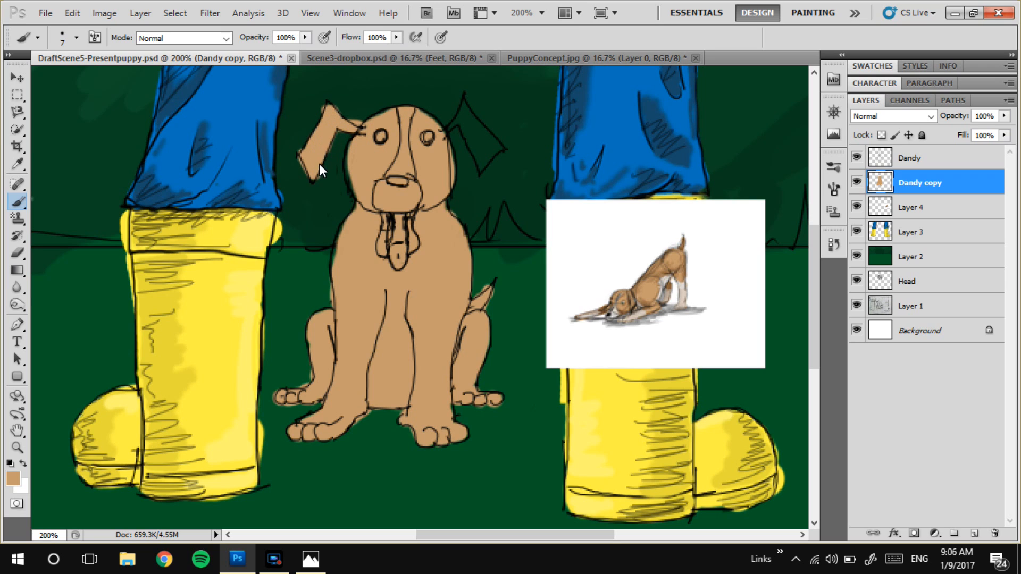
pyautogui.moveTo(433, 123)
pyautogui.mouseDown()
pyautogui.moveTo(454, 124)
pyautogui.moveTo(464, 107)
pyautogui.mouseUp()
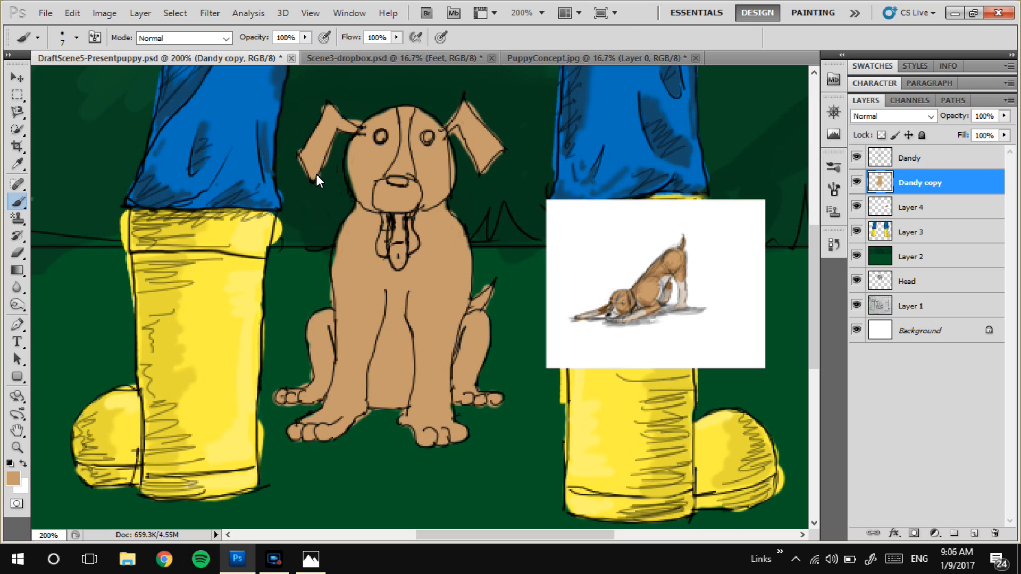
# Erase the light brown spilling outside the head and ear outlines on Dandy copy with a size 5 eraser
pyautogui.press('e')
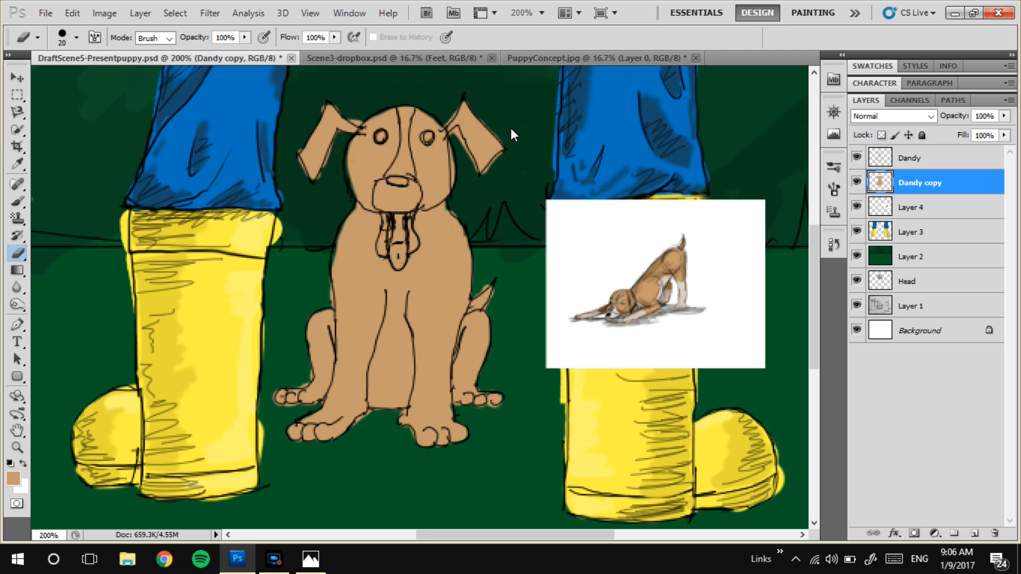
pyautogui.press('[')
pyautogui.press('[')
pyautogui.press('[')
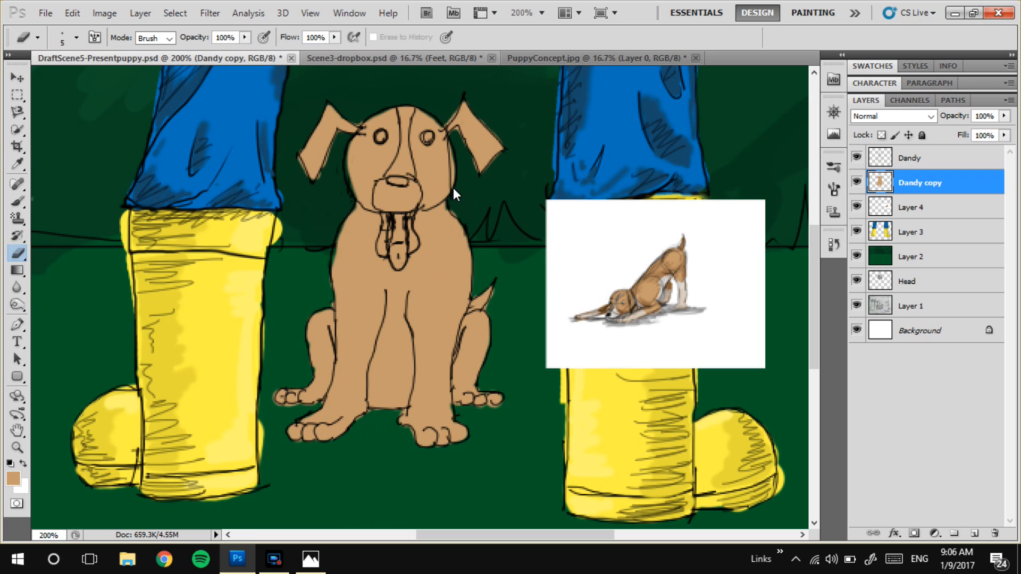
# Sample the off-white from the reference puppy and paint the forehead stripe, muzzle, jowls and all four lower legs
pyautogui.press('i')
pyautogui.click(682, 295)
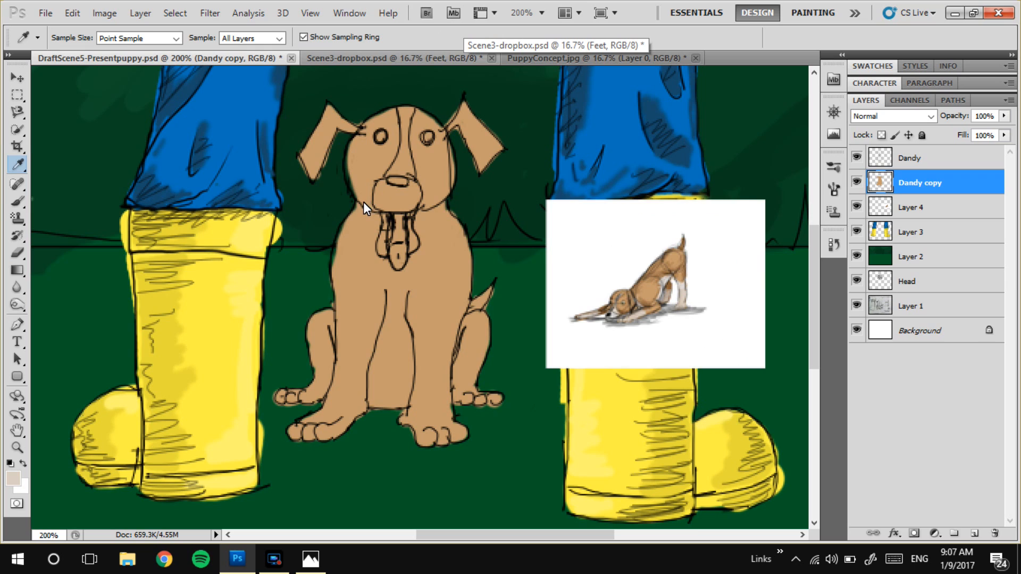
pyautogui.press('b')
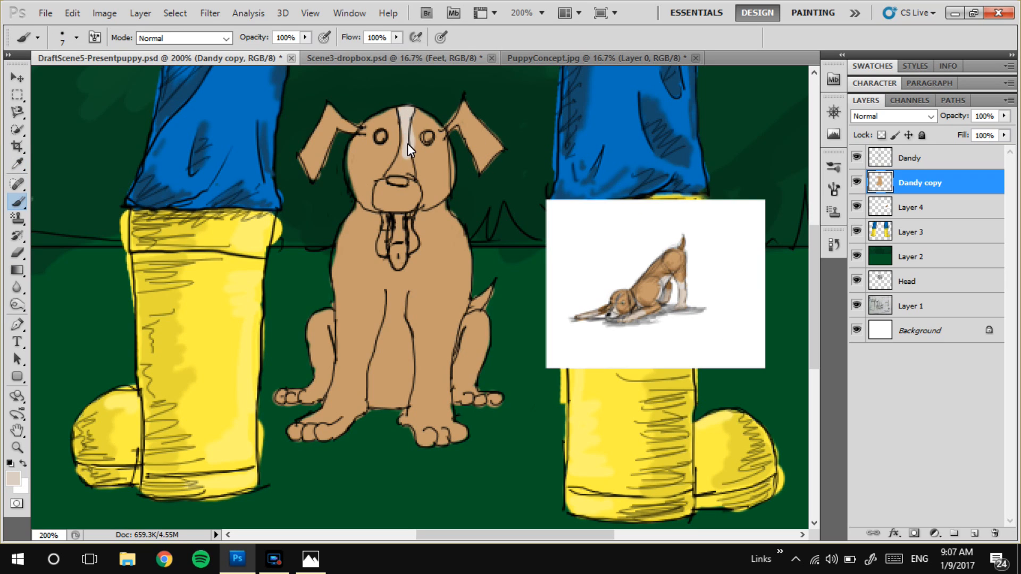
pyautogui.hotkey('ctrl', 'z')
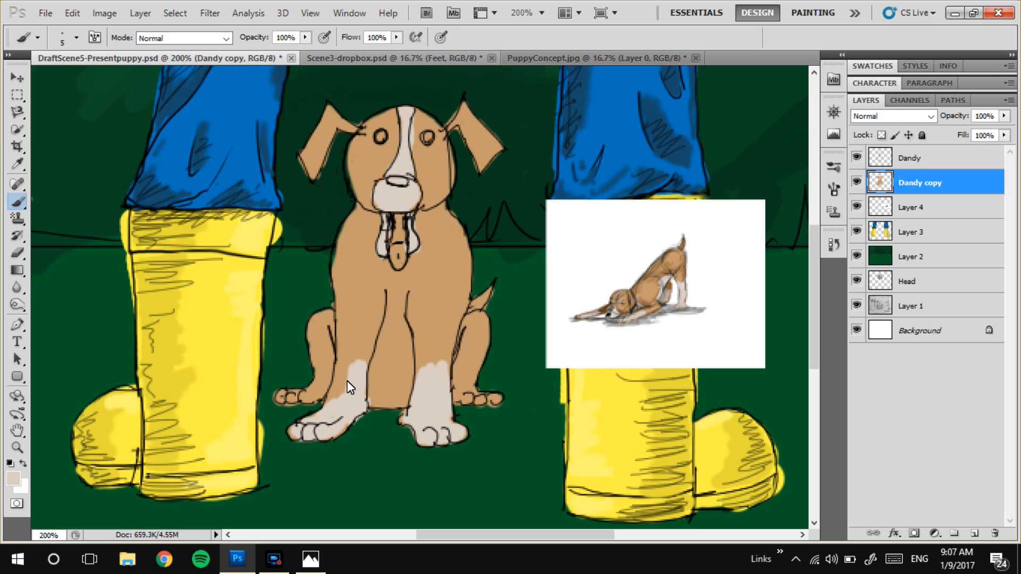
pyautogui.moveTo(346, 360); pyautogui.dragTo(320, 412)
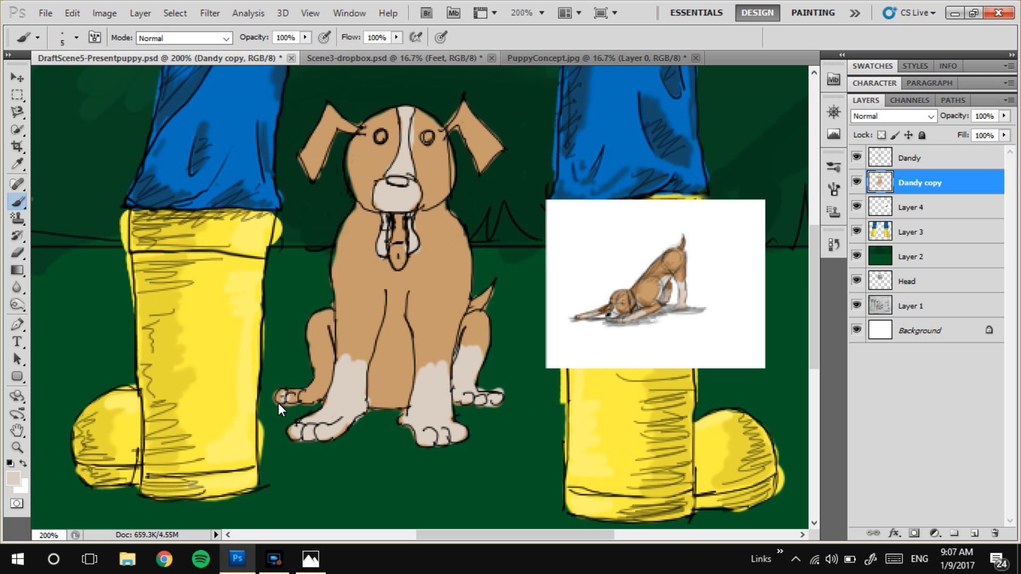
pyautogui.moveTo(296, 394)
pyautogui.mouseDown()
pyautogui.moveTo(323, 381)
pyautogui.moveTo(318, 365)
pyautogui.mouseUp()
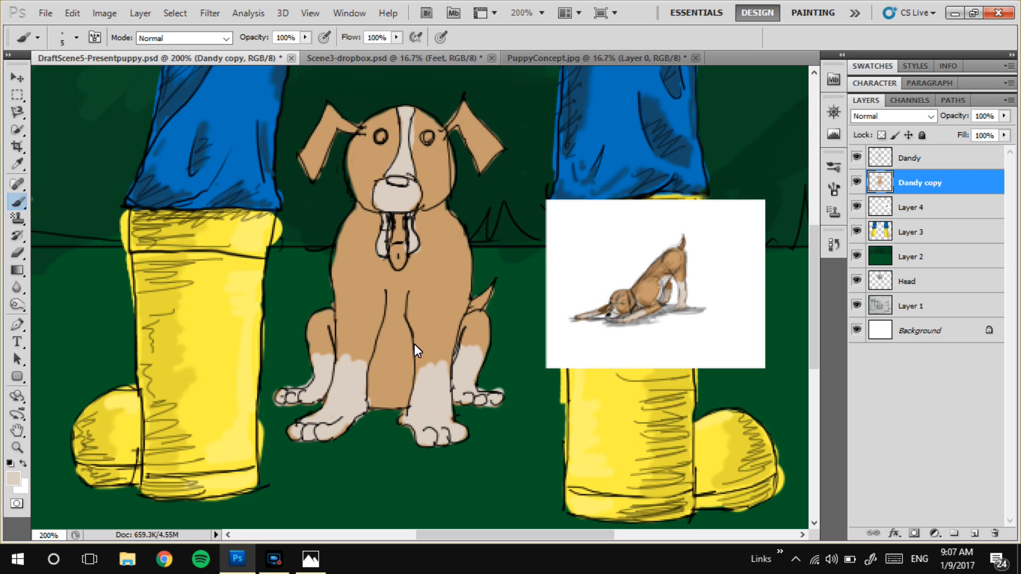
# Paint the belly and a narrow chest stripe off-white, and retouch the area at the tongue tip with the coat's light brown
pyautogui.moveTo(401, 369)
pyautogui.mouseDown()
pyautogui.moveTo(391, 366)
pyautogui.moveTo(392, 340)
pyautogui.mouseUp()
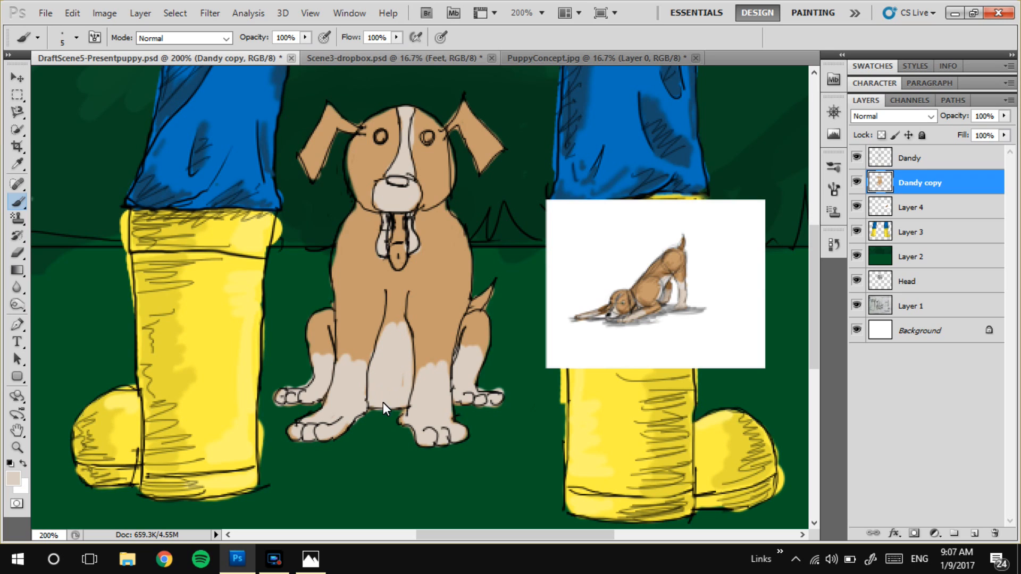
pyautogui.moveTo(406, 371); pyautogui.dragTo(393, 320)
pyautogui.moveTo(387, 314); pyautogui.dragTo(400, 285)
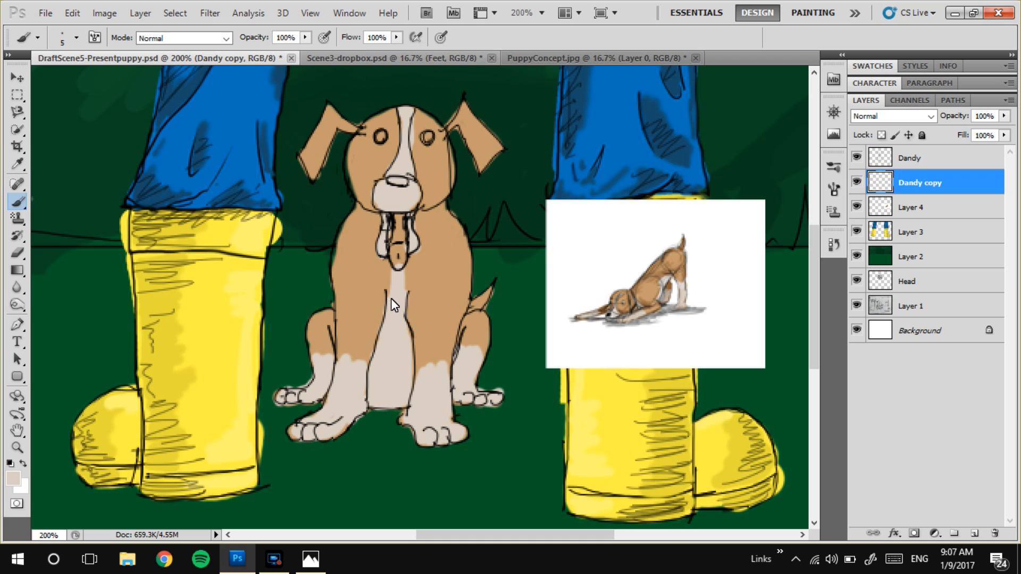
pyautogui.press('i')
pyautogui.click(363, 268)
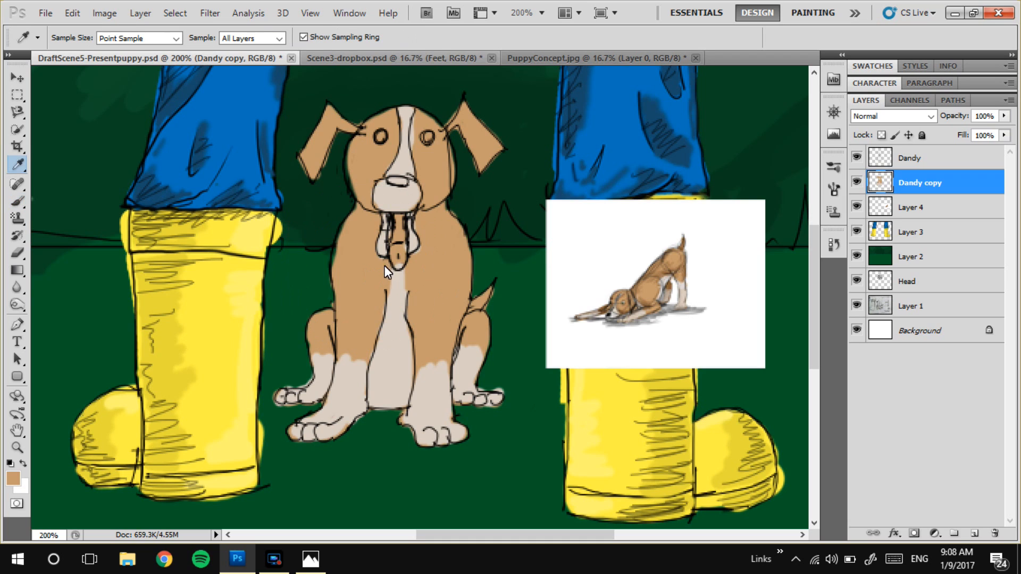
pyautogui.press('b')
pyautogui.moveTo(398, 266); pyautogui.dragTo(400, 257)
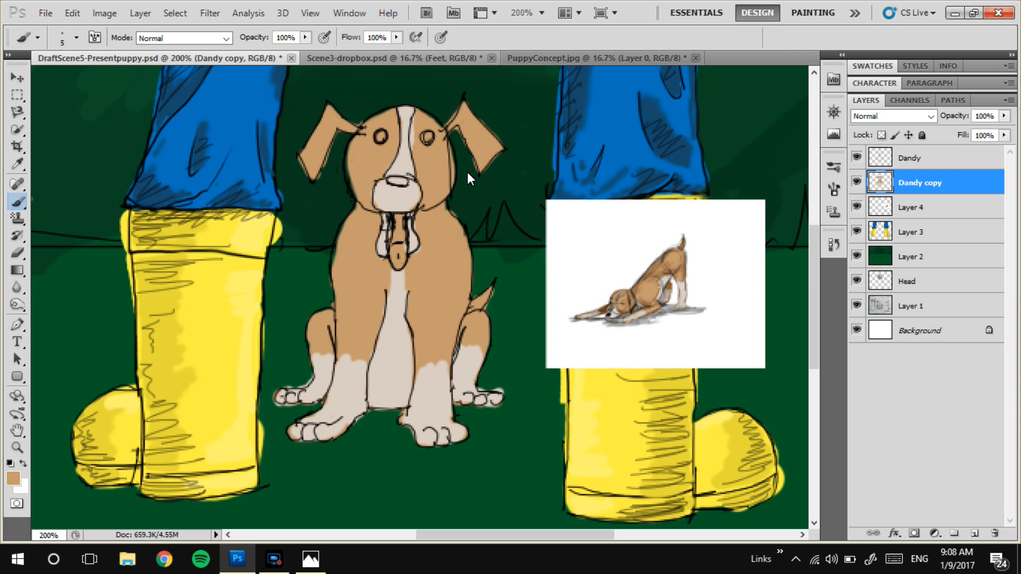
# Sample a darker brown from the reference puppy's coat for the brush
pyautogui.press('i')
pyautogui.hotkey('ctrl', '+')
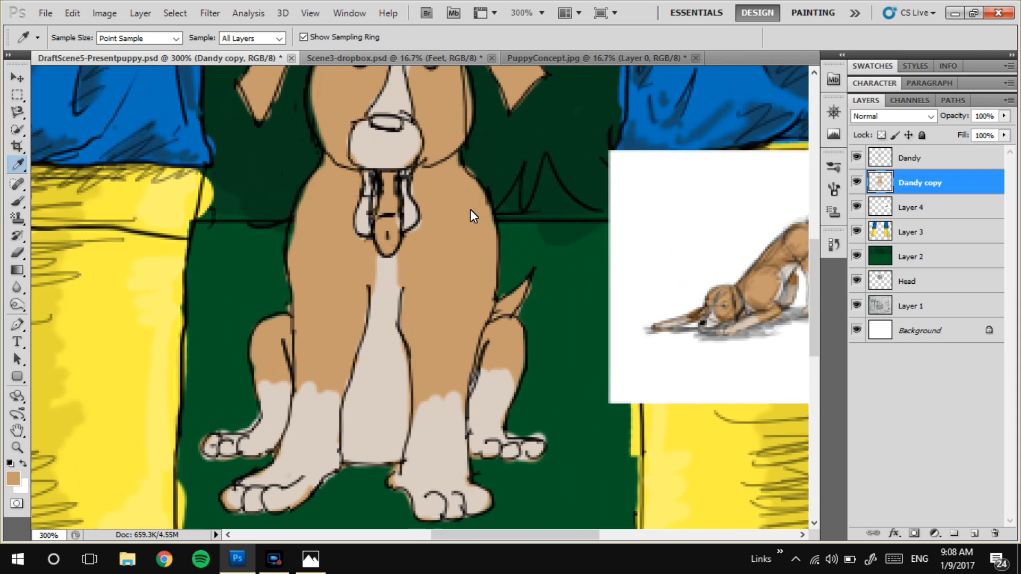
pyautogui.click(773, 261)
pyautogui.press('b')
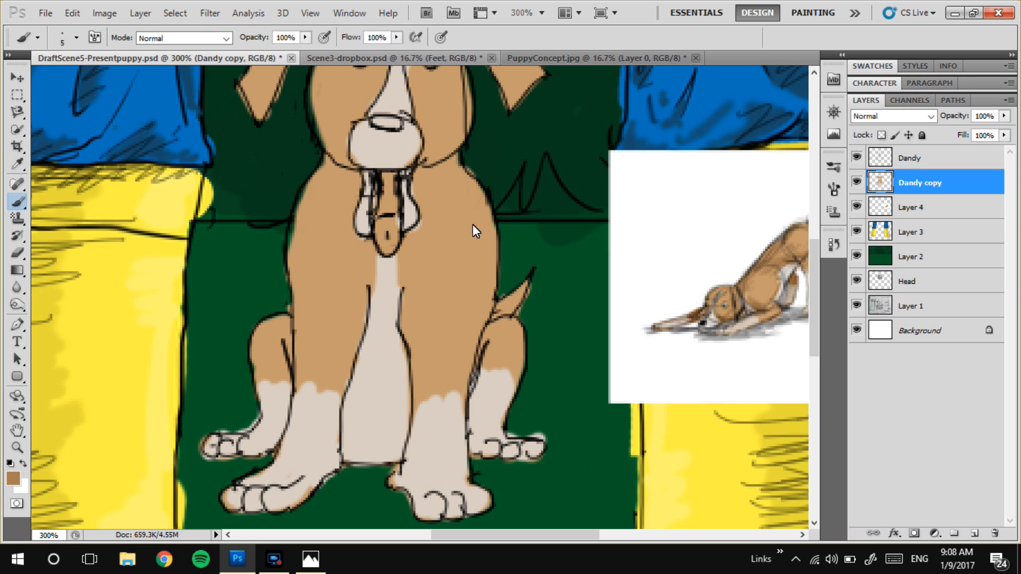
pyautogui.scroll(3, 419, 231)
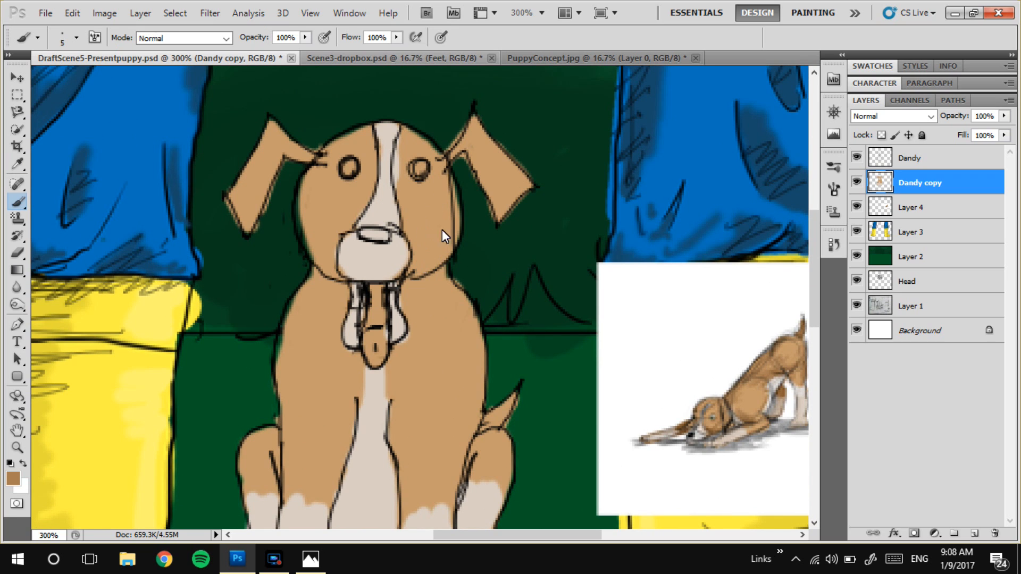
pyautogui.moveTo(419, 299); pyautogui.dragTo(380, 157)
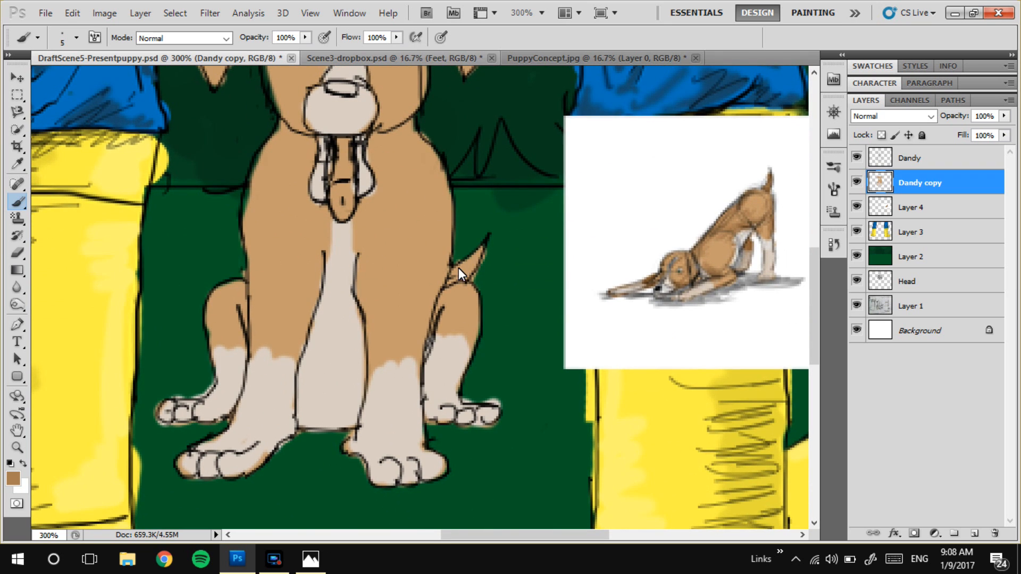
# Sample the off-white from the muzzle and fill both of the puppy's eyes with it
pyautogui.moveTo(337, 119); pyautogui.dragTo(412, 192)
pyautogui.press('i')
pyautogui.click(347, 282)
pyautogui.press('b')
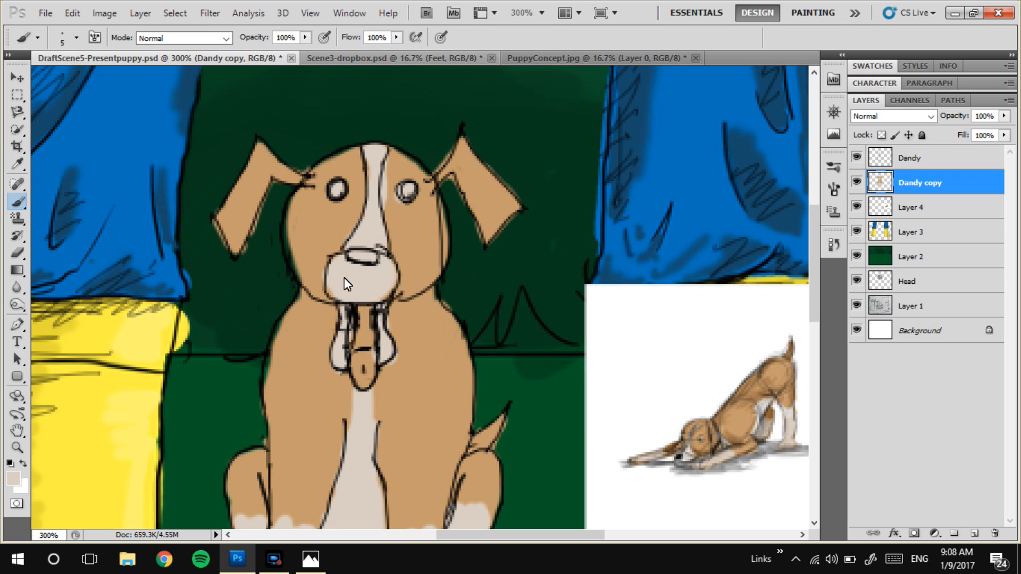
pyautogui.scroll(-3, 351, 314)
pyautogui.scroll(2, 404, 240)
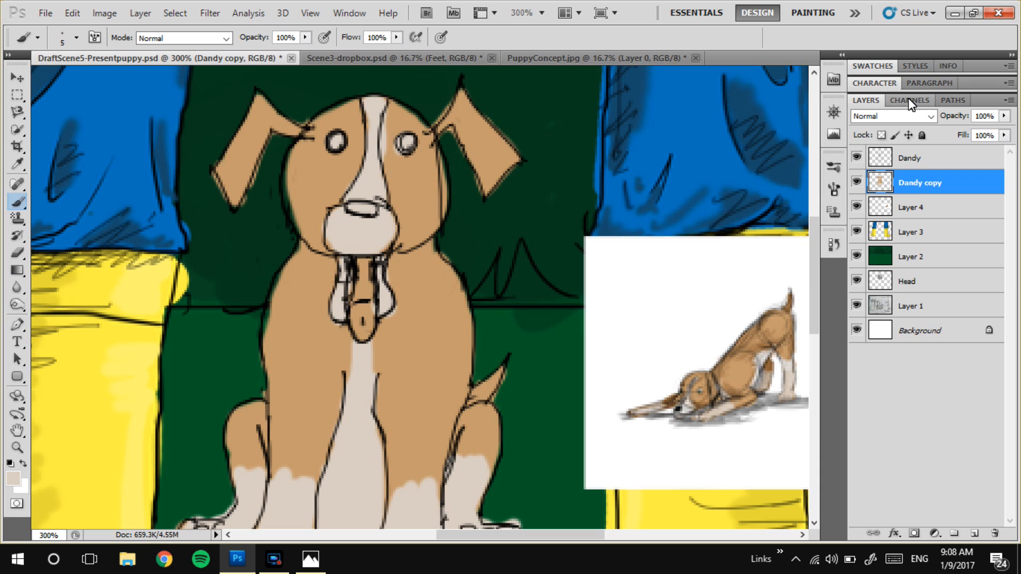
# Open the colour swatches, pick dark grey and fill the puppy's nose
pyautogui.click(914, 68)
pyautogui.click(948, 65)
pyautogui.click(873, 66)
pyautogui.click(952, 87)
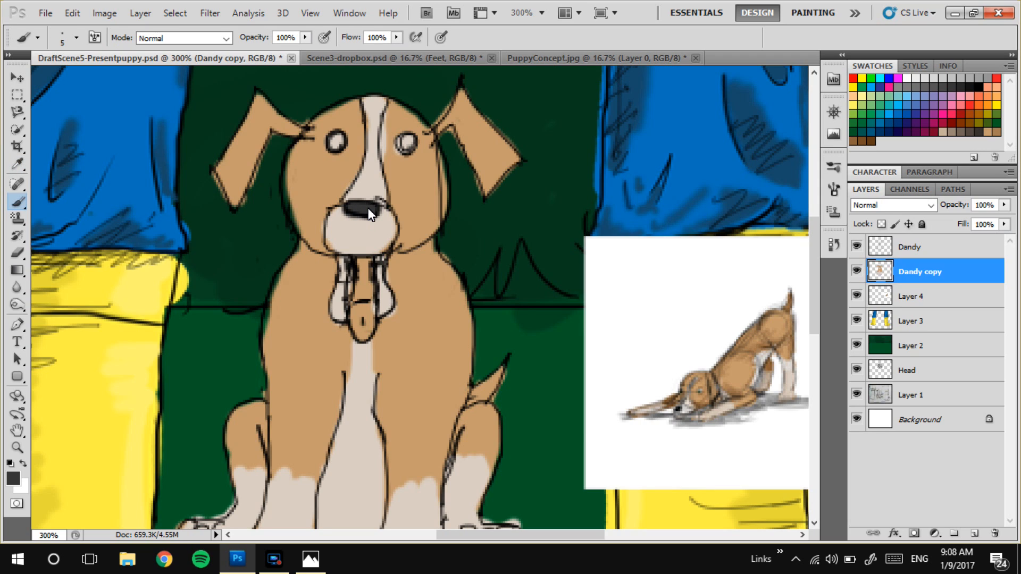
# Clean up stray ink lines around the puppy's head on the Dandy layer with a size 1 eraser
pyautogui.press('i')
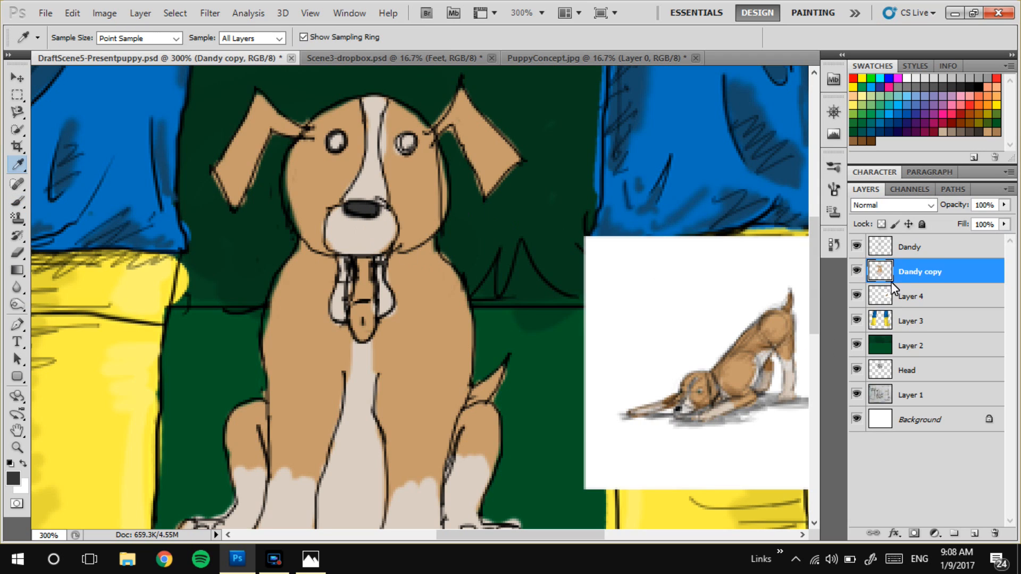
pyautogui.click(917, 249)
pyautogui.press('e')
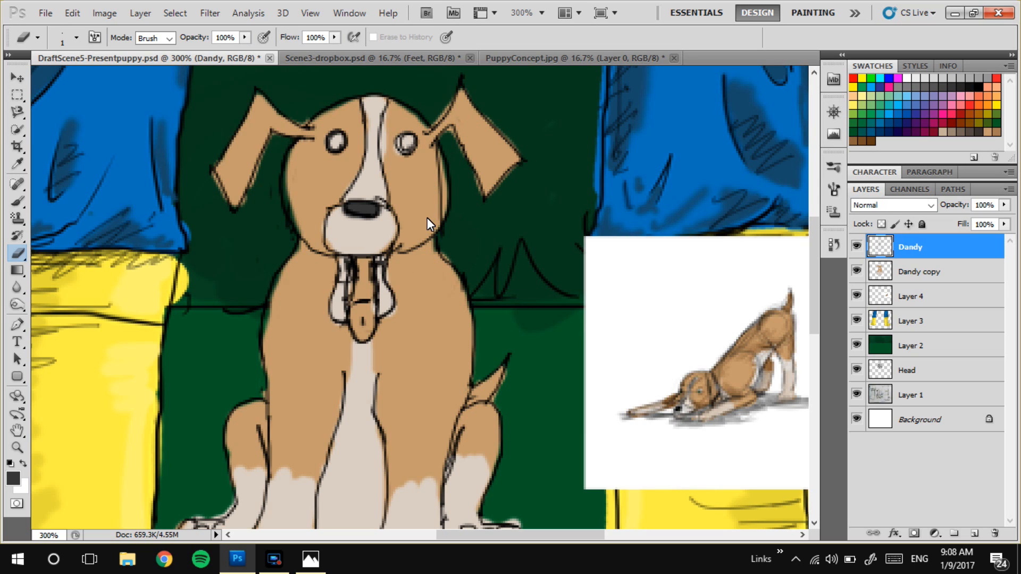
# Try painting the eyes dark green on the Dandy copy layer, pick black for the pupils, and undo the eye strokes
pyautogui.click(994, 125)
pyautogui.press('b')
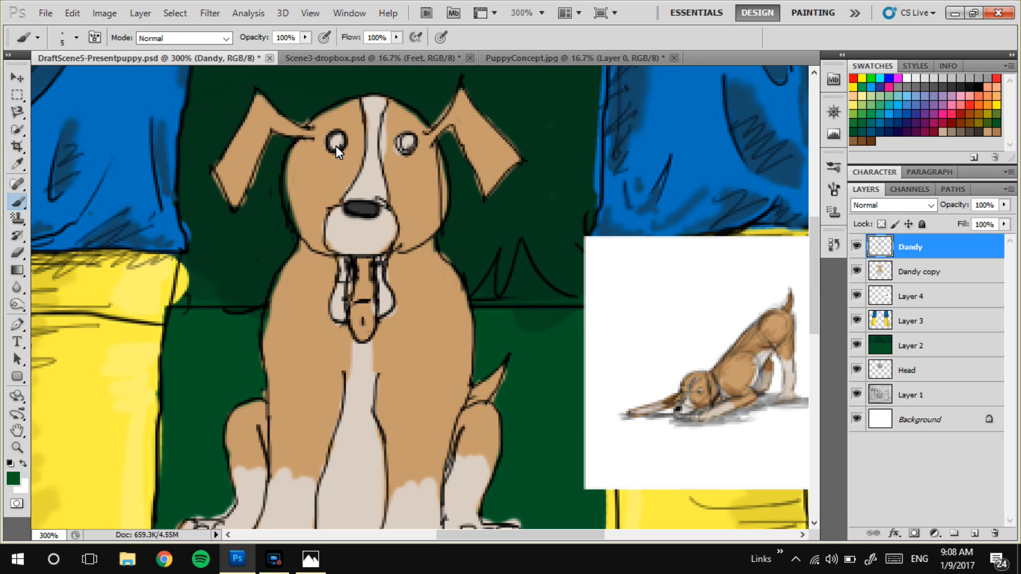
pyautogui.hotkey('ctrl', 'z')
pyautogui.click(911, 271)
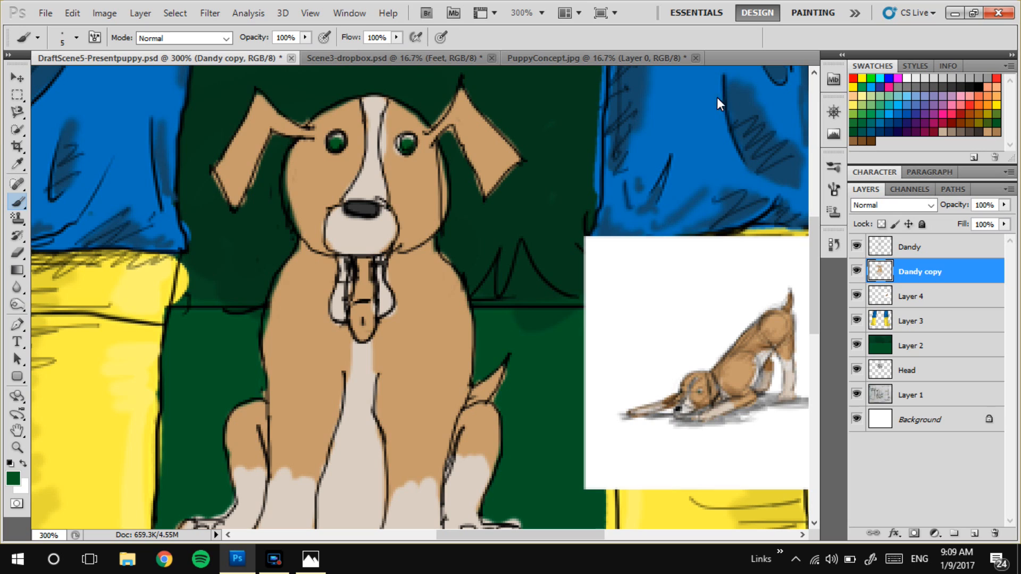
pyautogui.click(969, 91)
pyautogui.click(979, 88)
pyautogui.hotkey('ctrl', 'alt', 'z')
pyautogui.hotkey('ctrl', 'alt', 'z')
pyautogui.hotkey('ctrl', 'alt', 'z')
pyautogui.hotkey('ctrl', 'alt', 'z')
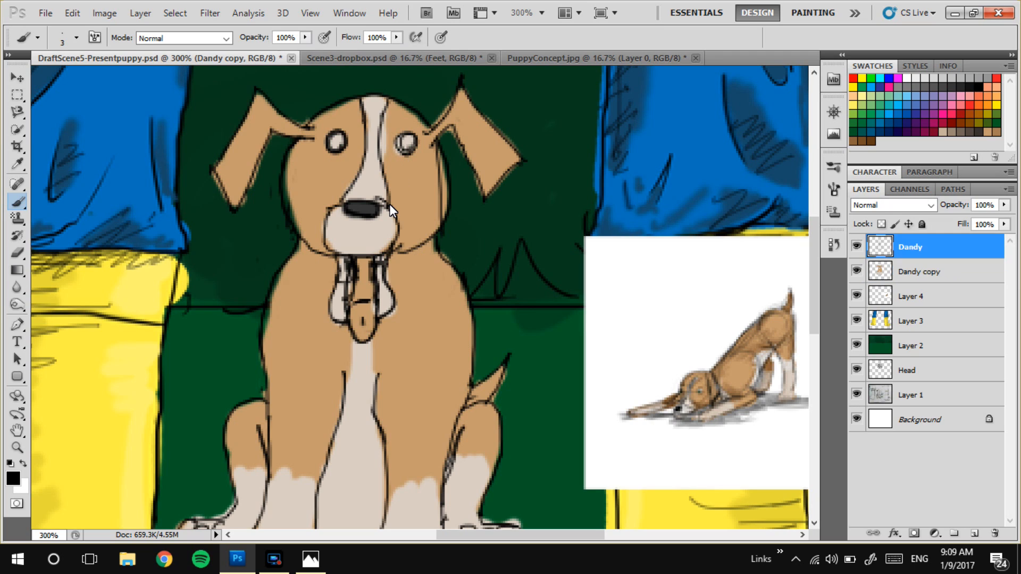
# Paint dark green irises with black pupils in both eyes on the Dandy layer using a size 3 brush
pyautogui.click(983, 128)
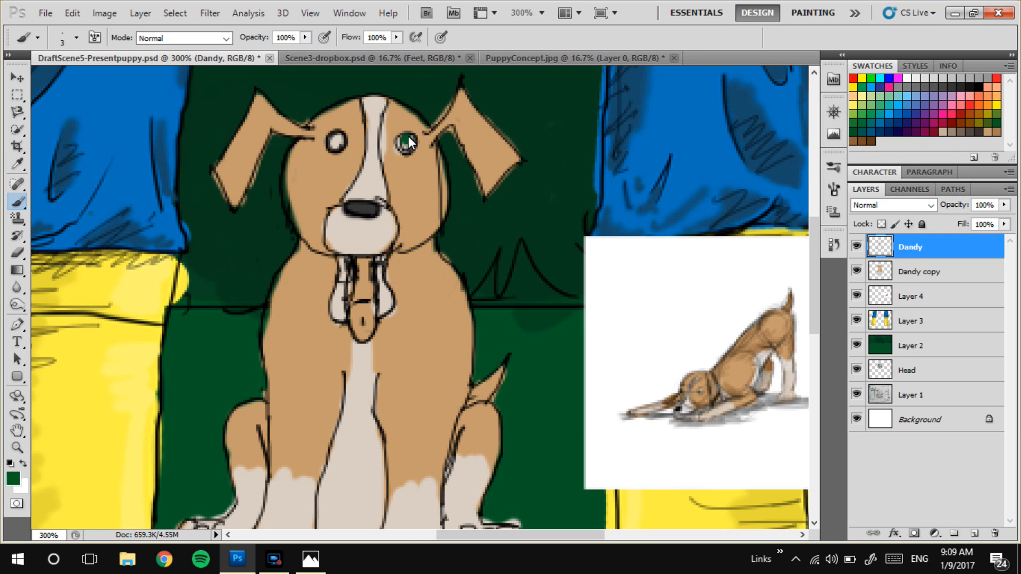
pyautogui.moveTo(336, 139); pyautogui.dragTo(340, 137)
pyautogui.click(978, 87)
pyautogui.click(336, 138)
pyautogui.hotkey('ctrl', '-')
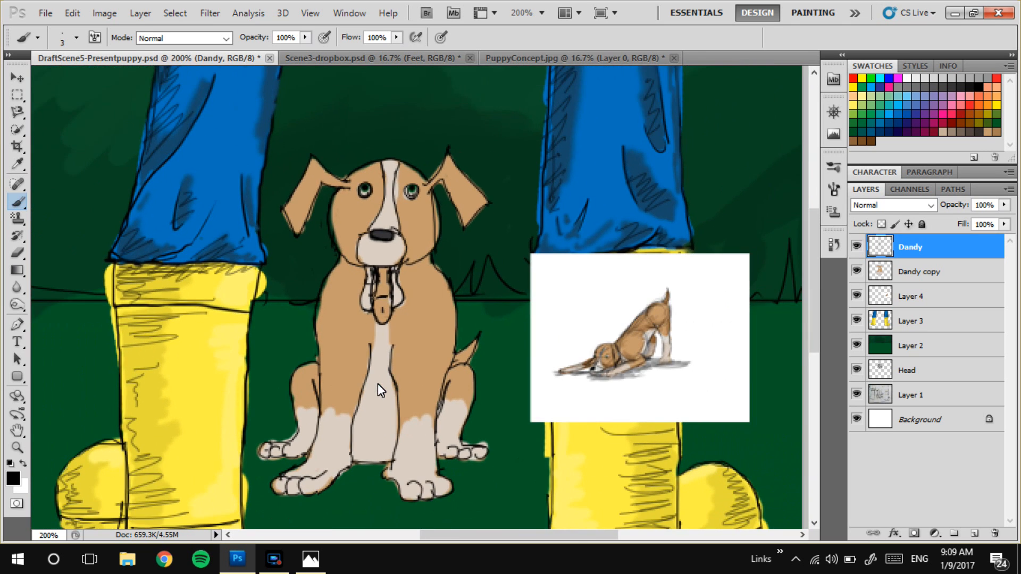
# Pick a light pink swatch and fill the puppy's tongue on the Dandy copy layer with a size 3 brush
pyautogui.moveTo(355, 333); pyautogui.dragTo(379, 286)
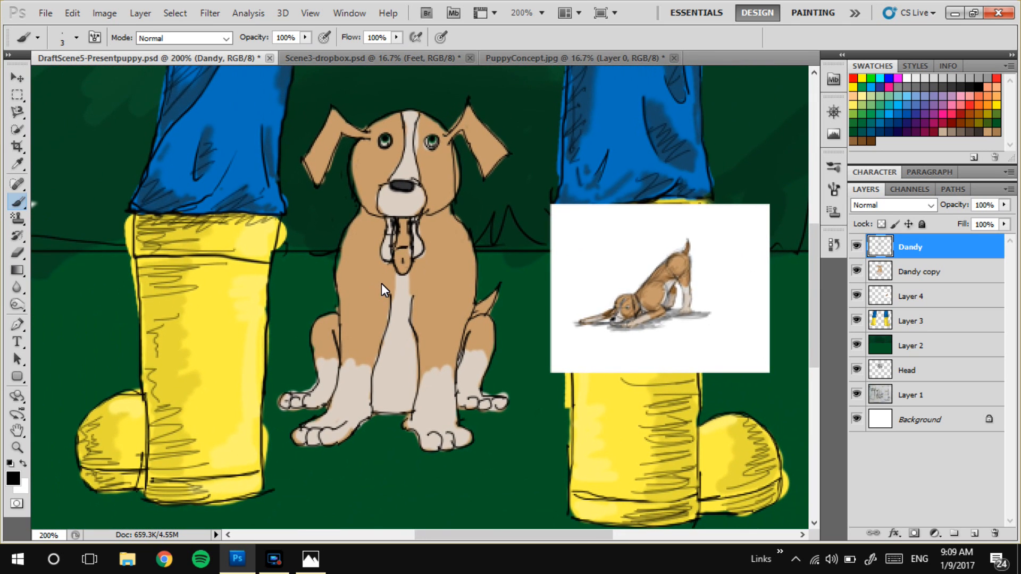
pyautogui.click(945, 116)
pyautogui.click(911, 268)
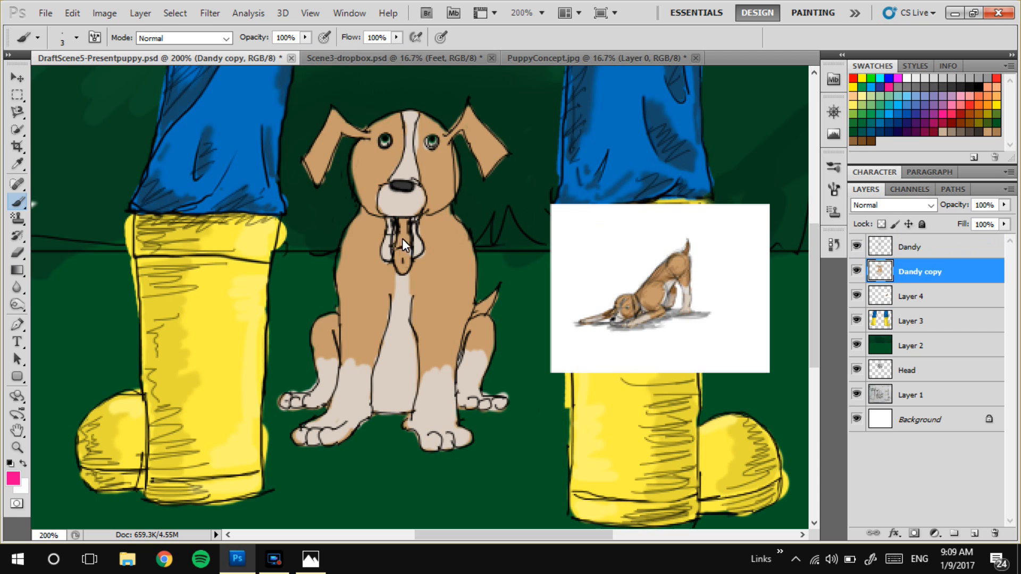
pyautogui.click(952, 106)
pyautogui.hotkey('ctrl', '+')
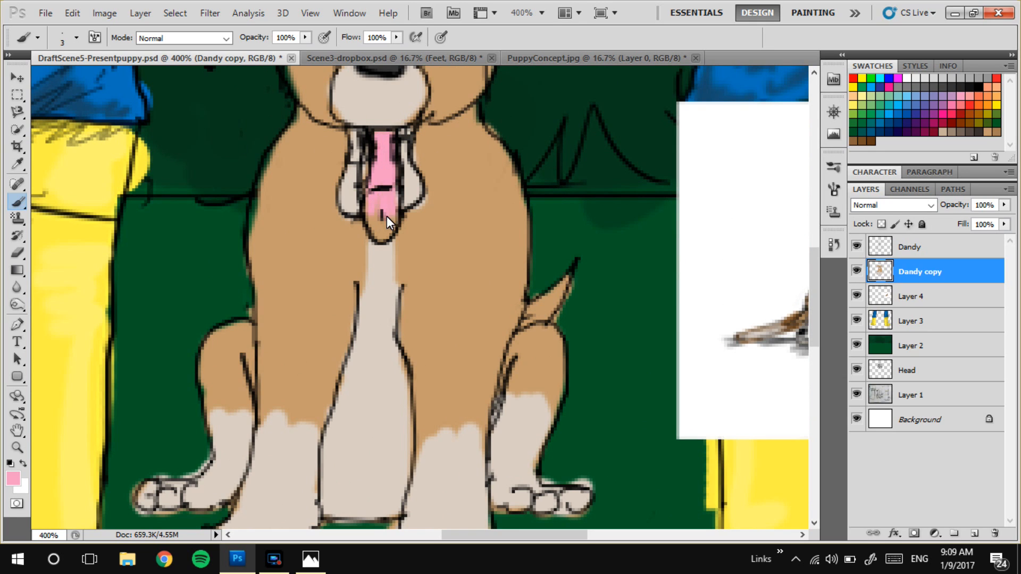
pyautogui.moveTo(378, 214); pyautogui.dragTo(372, 213)
pyautogui.hotkey('ctrl', '-')
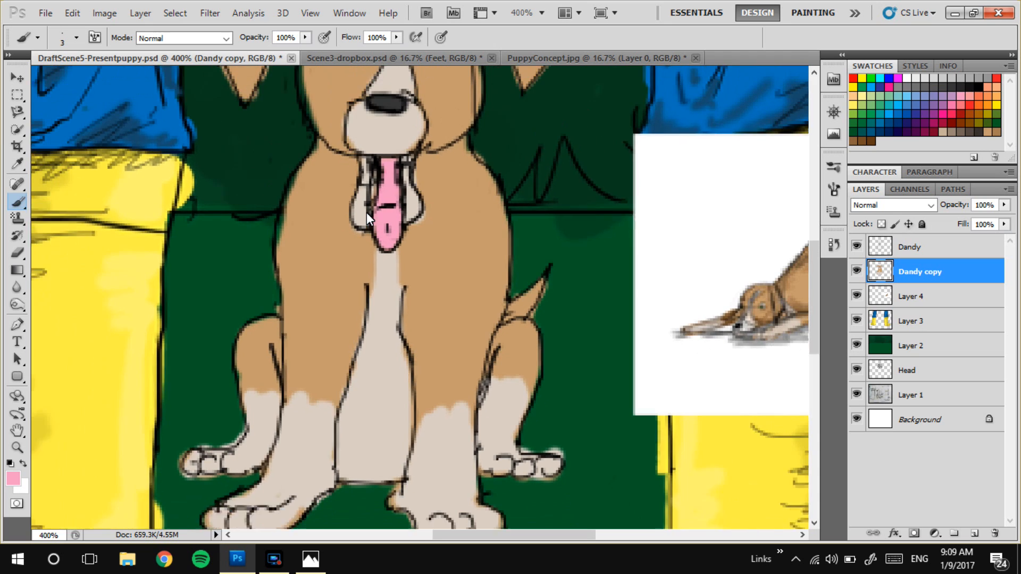
pyautogui.hotkey('ctrl', '-')
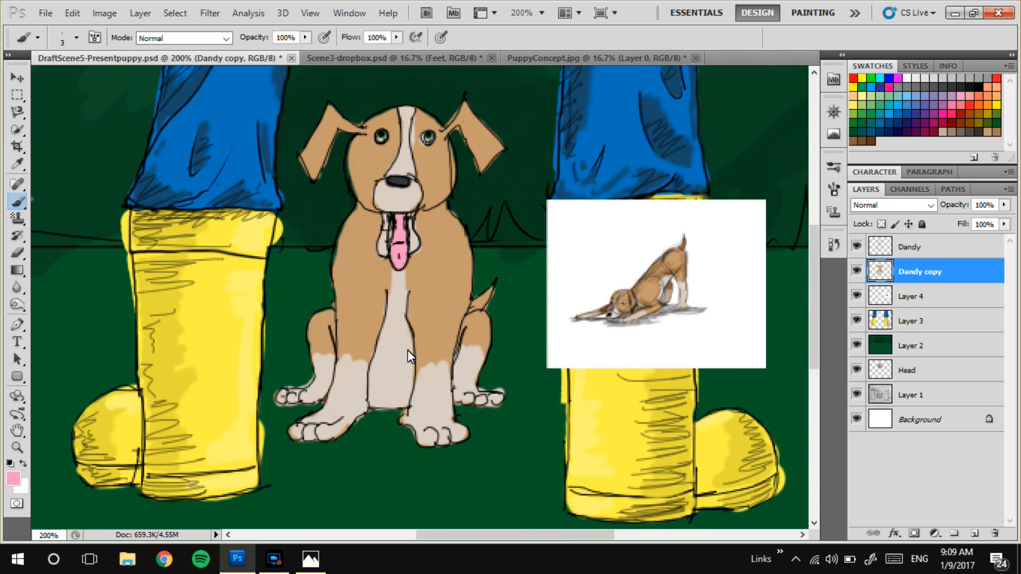
# Sample the beige fur colour and touch up the beige patch on the puppy's front leg on the Dandy copy layer
pyautogui.keyDown('alt'); pyautogui.click(419, 391); pyautogui.keyUp('alt')
pyautogui.moveTo(439, 378); pyautogui.dragTo(445, 371)
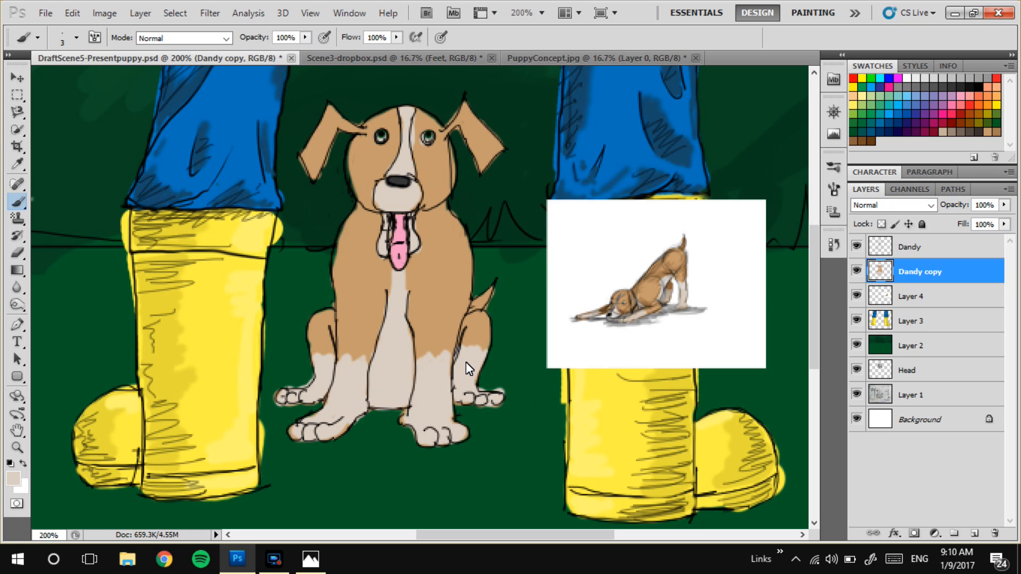
pyautogui.hotkey('ctrl', '-')
pyautogui.hotkey('ctrl', '+')
# Sample a darker brown from the reference puppy and paint the sitting puppy's tail with a size 3 brush
pyautogui.press('i')
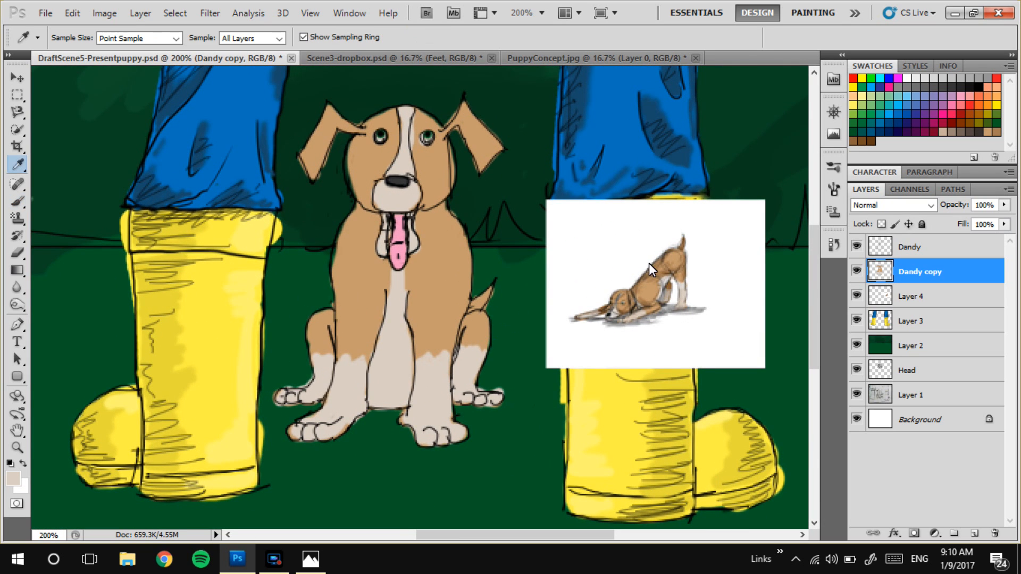
pyautogui.moveTo(662, 276); pyautogui.dragTo(668, 288)
pyautogui.press('b')
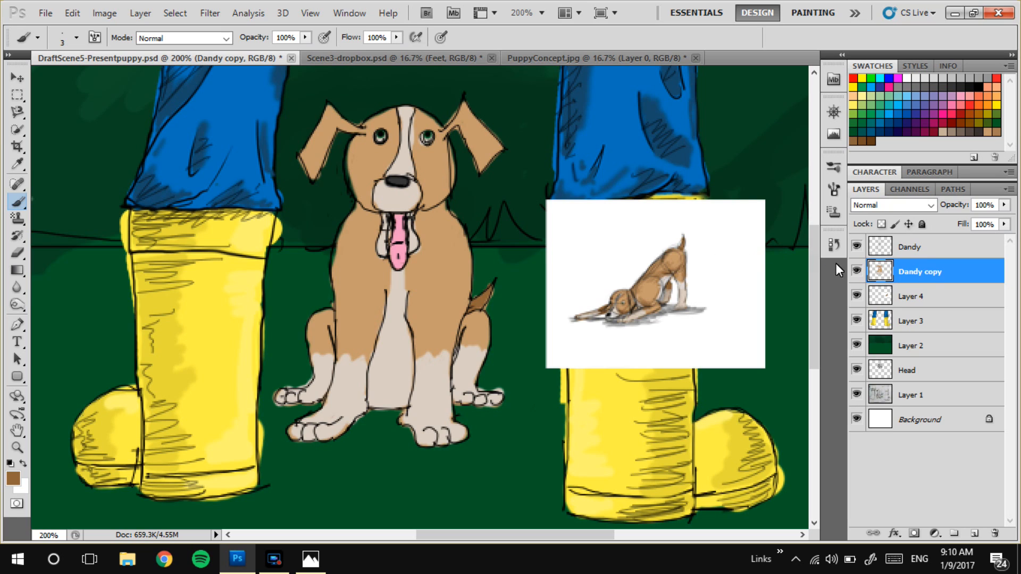
# Redraw narrower black cheek lines on the Dandy layer, then erase the old outlines and the excess fur colour on Dandy copy
pyautogui.click(918, 247)
pyautogui.press('d')
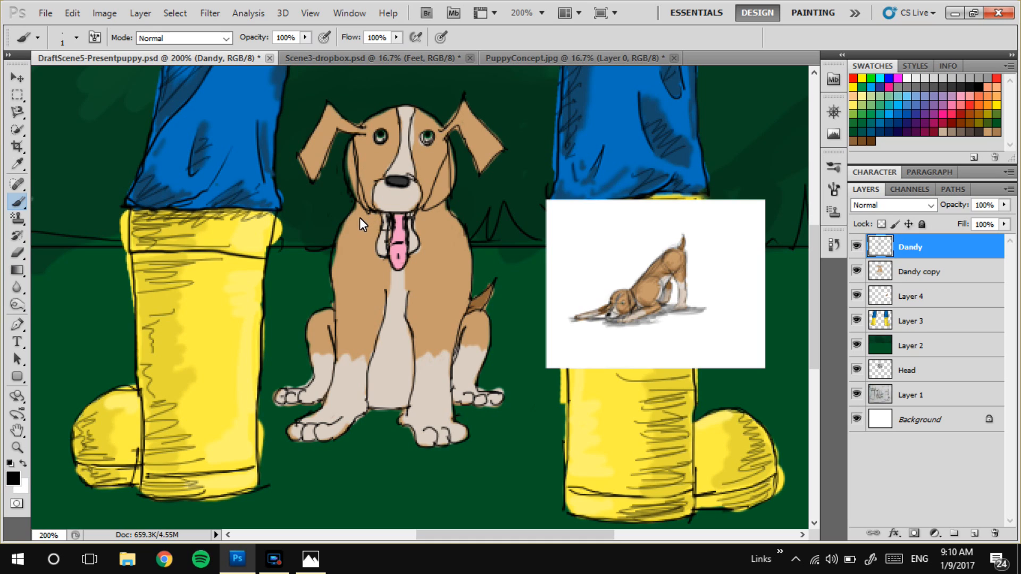
pyautogui.press('e')
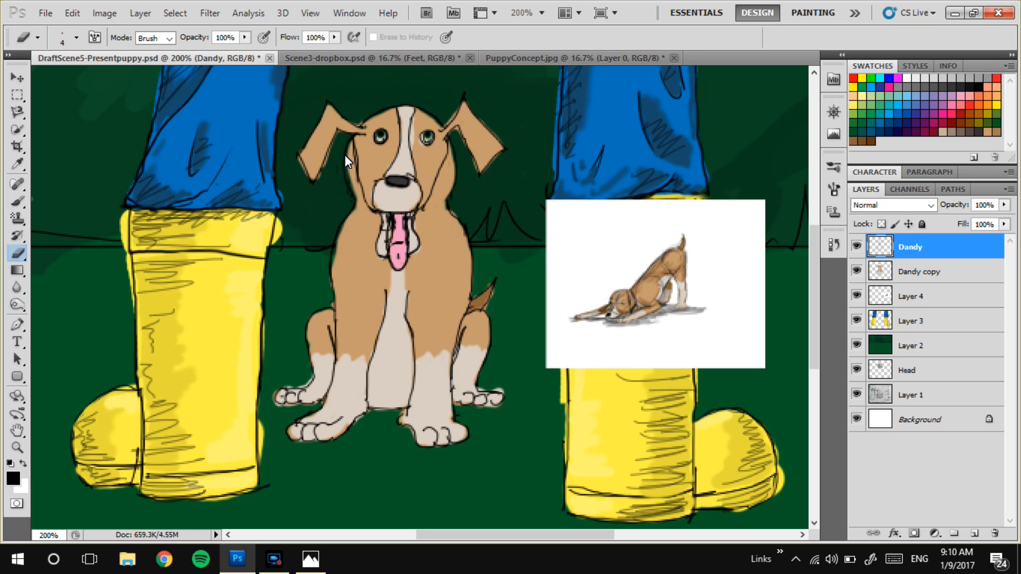
pyautogui.click(919, 271)
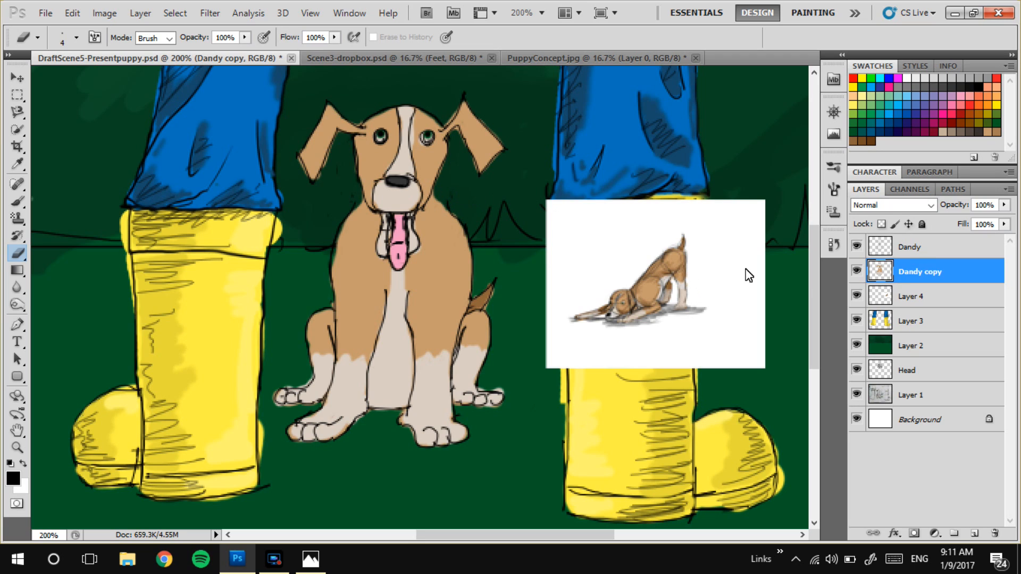
# Draw black neck and shoulder lines below the puppy's head on the Dandy layer with a size 1 brush
pyautogui.click(912, 247)
pyautogui.press('b')
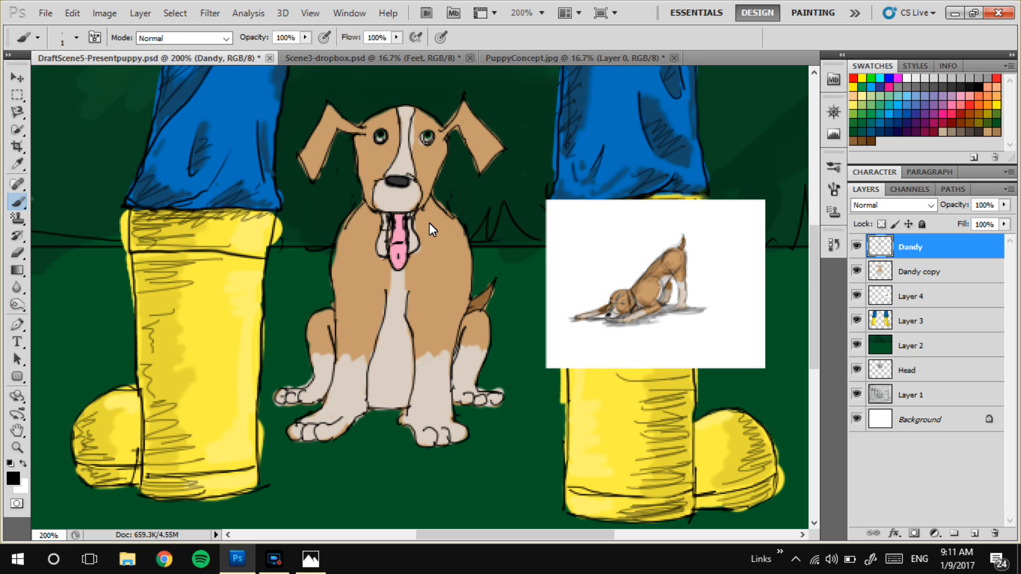
pyautogui.hotkey('ctrl', '+')
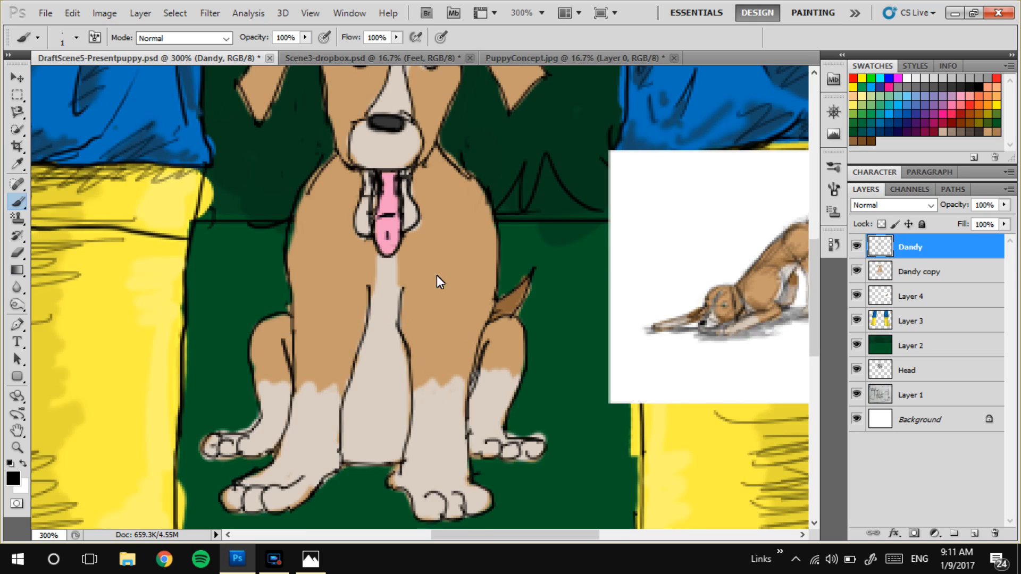
pyautogui.scroll(3, 436, 276)
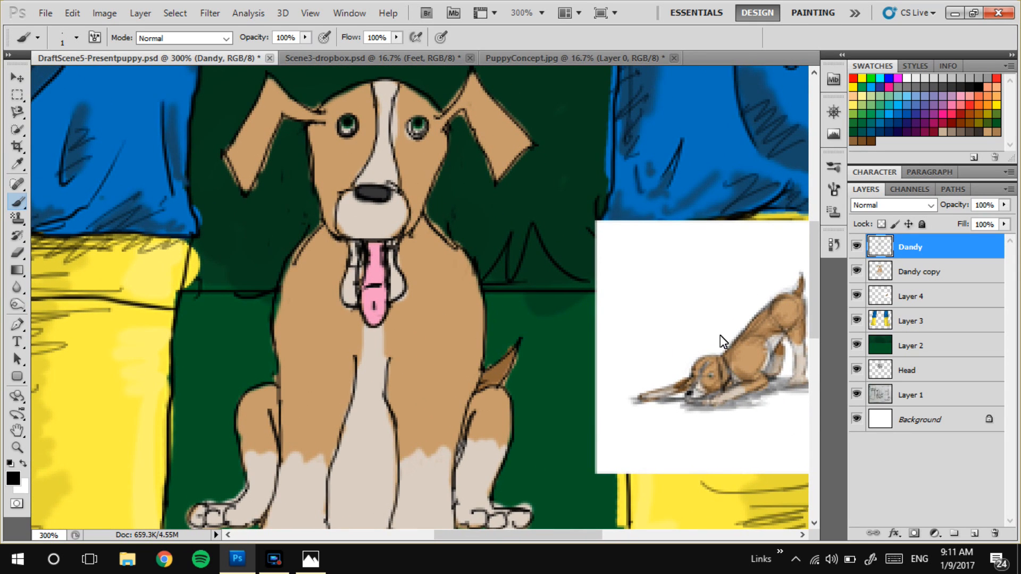
# Sample the reference puppy's mid brown and shade both sides of the body on the Dandy copy layer with a size 2 brush
pyautogui.press('o')
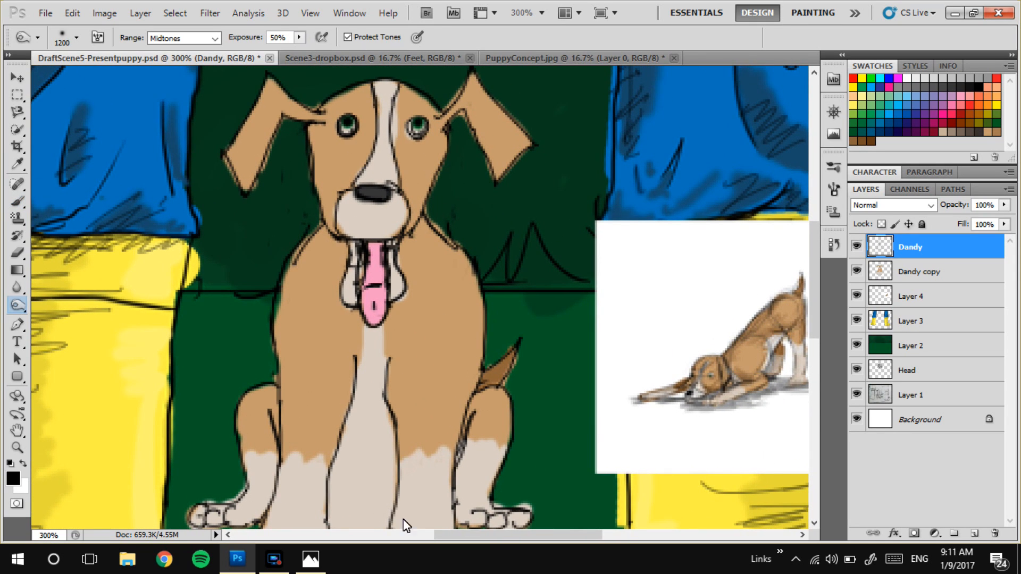
pyautogui.click(920, 271)
pyautogui.press('i')
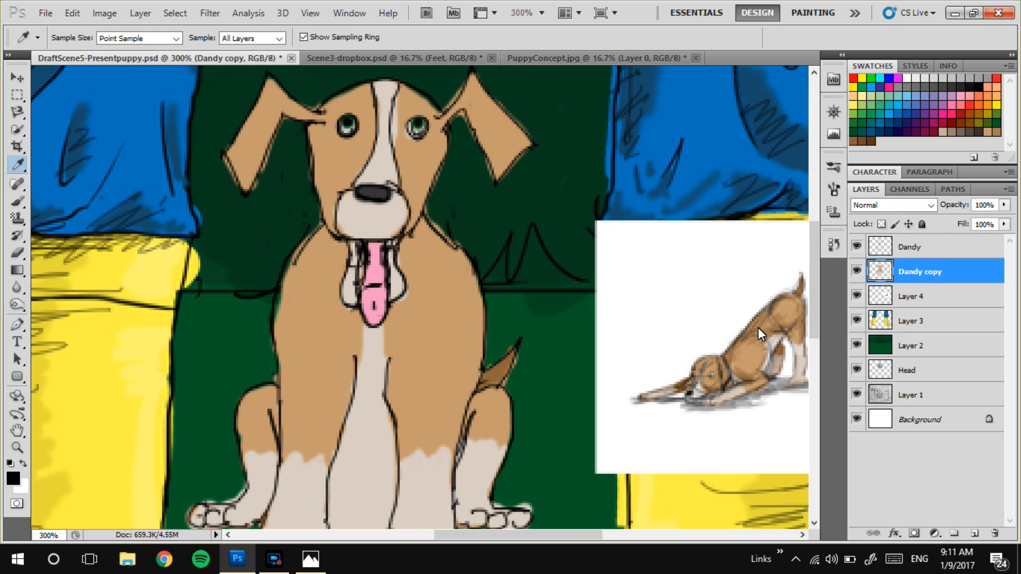
pyautogui.click(763, 331)
pyautogui.press('b')
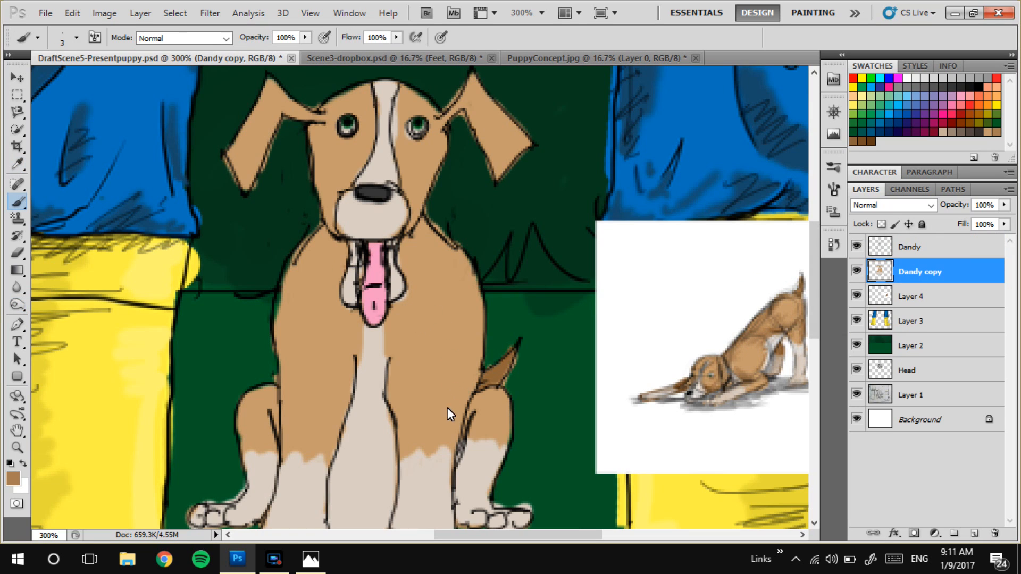
pyautogui.moveTo(424, 229); pyautogui.dragTo(429, 250)
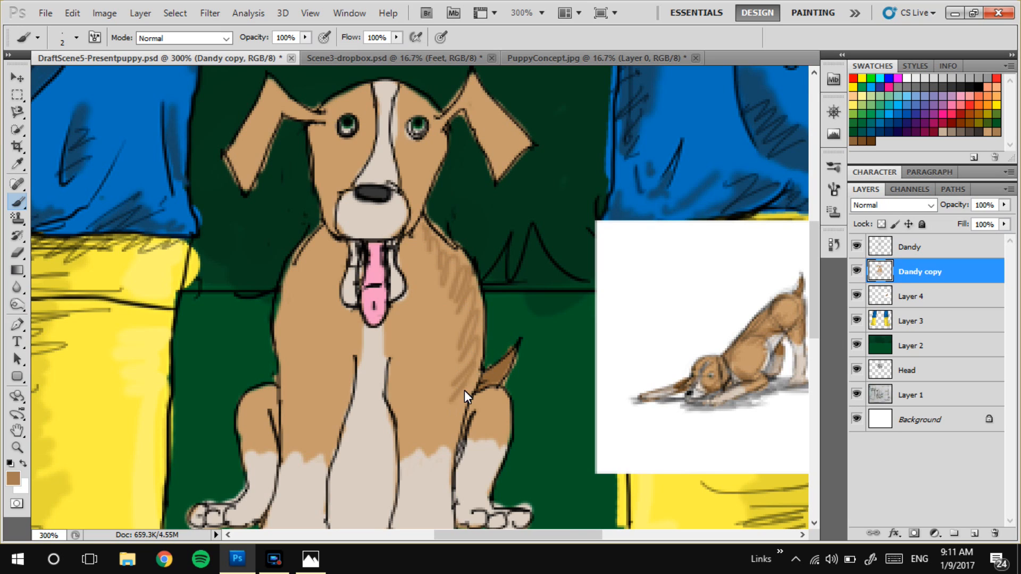
pyautogui.moveTo(460, 390)
pyautogui.mouseDown()
pyautogui.moveTo(480, 320)
pyautogui.moveTo(468, 291)
pyautogui.moveTo(453, 335)
pyautogui.moveTo(444, 250)
pyautogui.mouseUp()
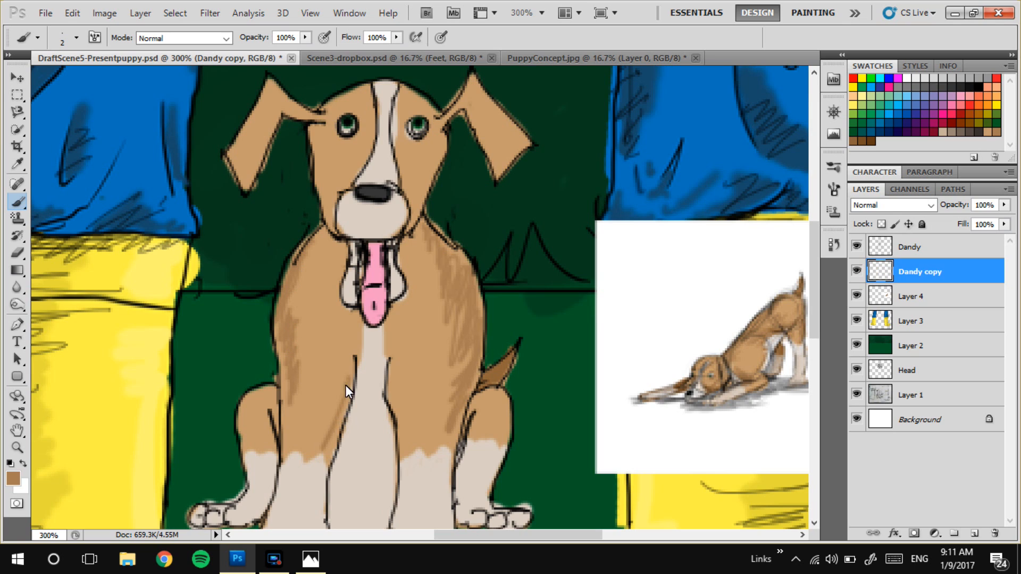
# Add mid-brown shading strokes to the chest beside the beige stripe, the upper front legs and both hind thighs
pyautogui.moveTo(339, 372); pyautogui.dragTo(330, 328)
pyautogui.moveTo(423, 396)
pyautogui.mouseDown()
pyautogui.moveTo(419, 334)
pyautogui.moveTo(392, 395)
pyautogui.moveTo(428, 408)
pyautogui.moveTo(409, 315)
pyautogui.mouseUp()
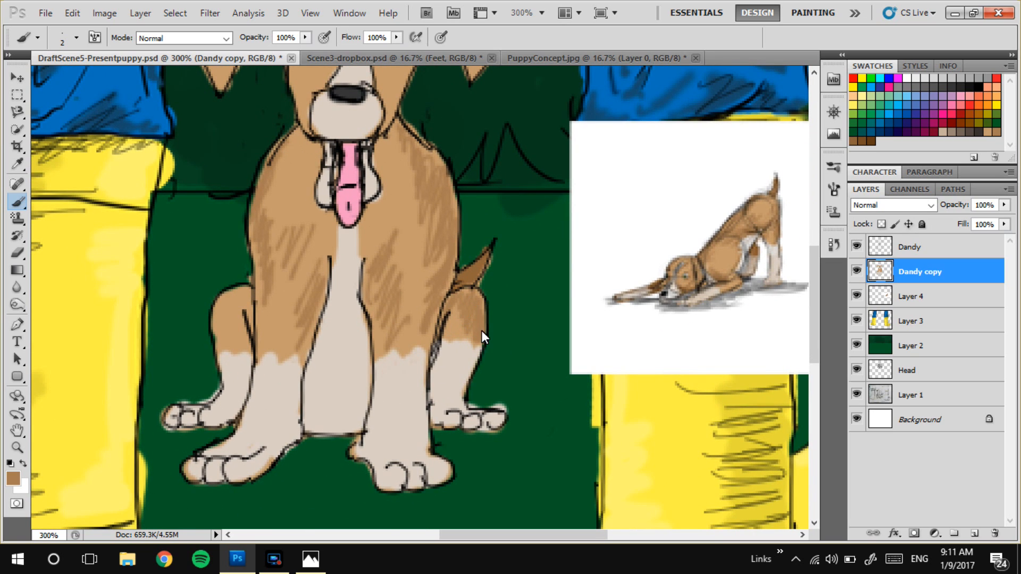
pyautogui.moveTo(217, 310); pyautogui.dragTo(221, 326)
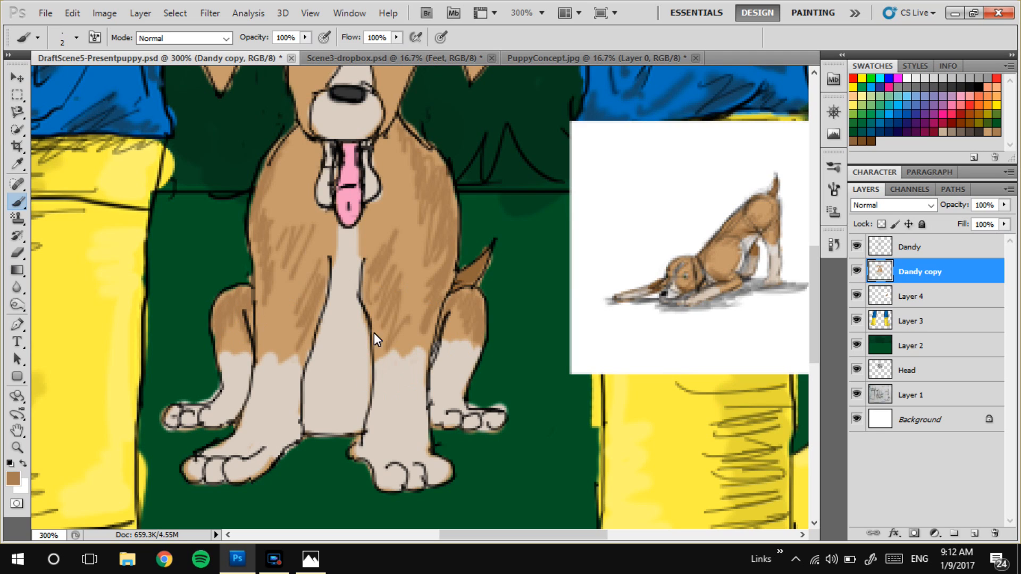
# Shade the sides of the puppy's face and both ears with mid-brown strokes on the Dandy copy layer
pyautogui.scroll(5, 429, 280)
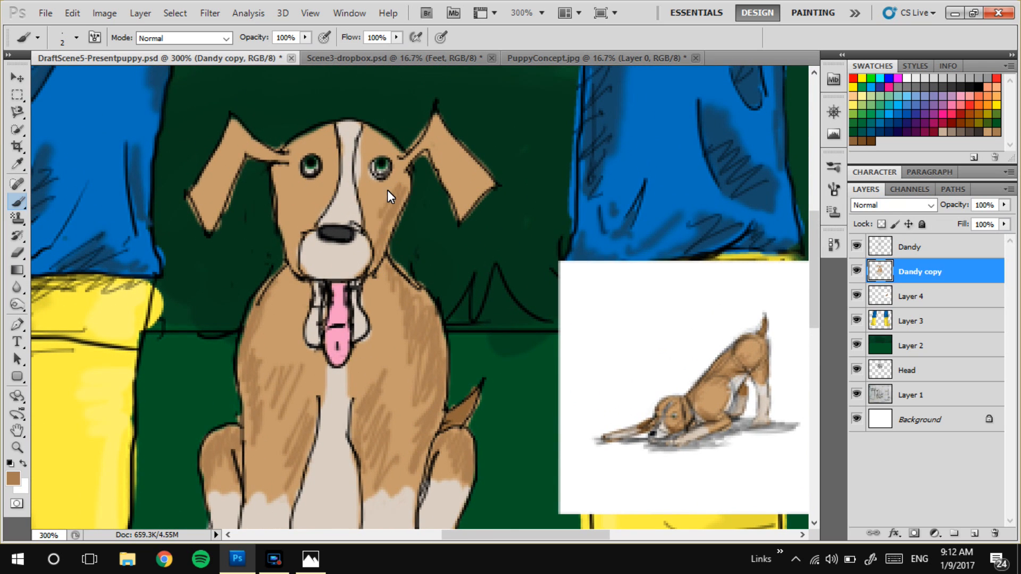
pyautogui.press('i')
pyautogui.click(378, 214)
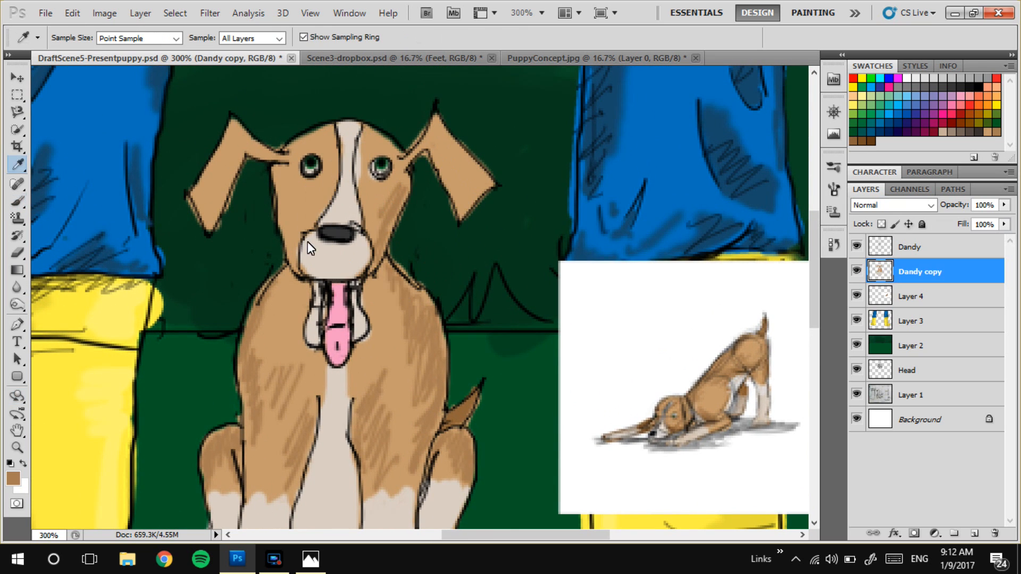
pyautogui.press('b')
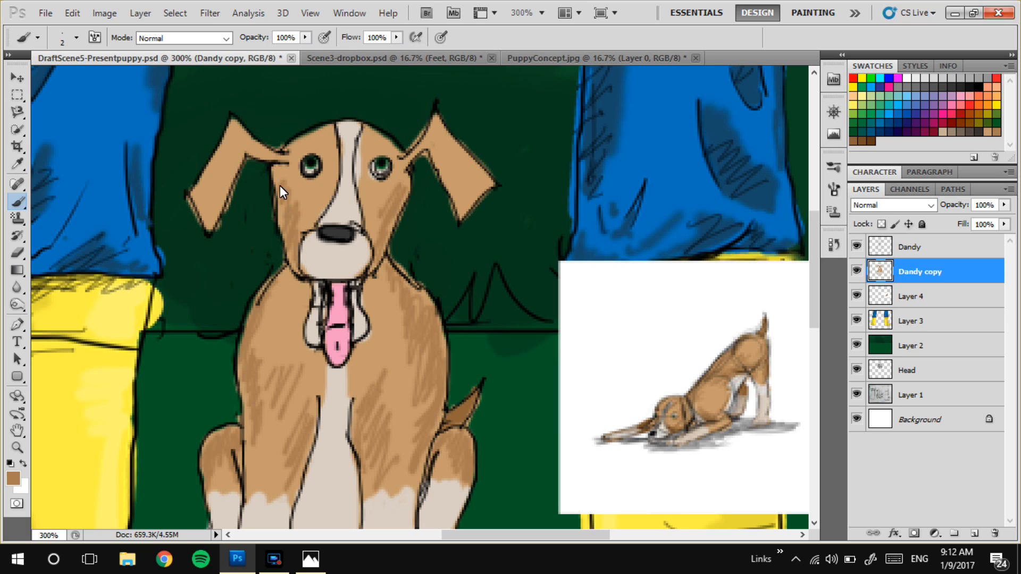
pyautogui.moveTo(476, 179)
pyautogui.mouseDown()
pyautogui.moveTo(458, 199)
pyautogui.moveTo(440, 151)
pyautogui.mouseUp()
pyautogui.moveTo(228, 161); pyautogui.dragTo(210, 209)
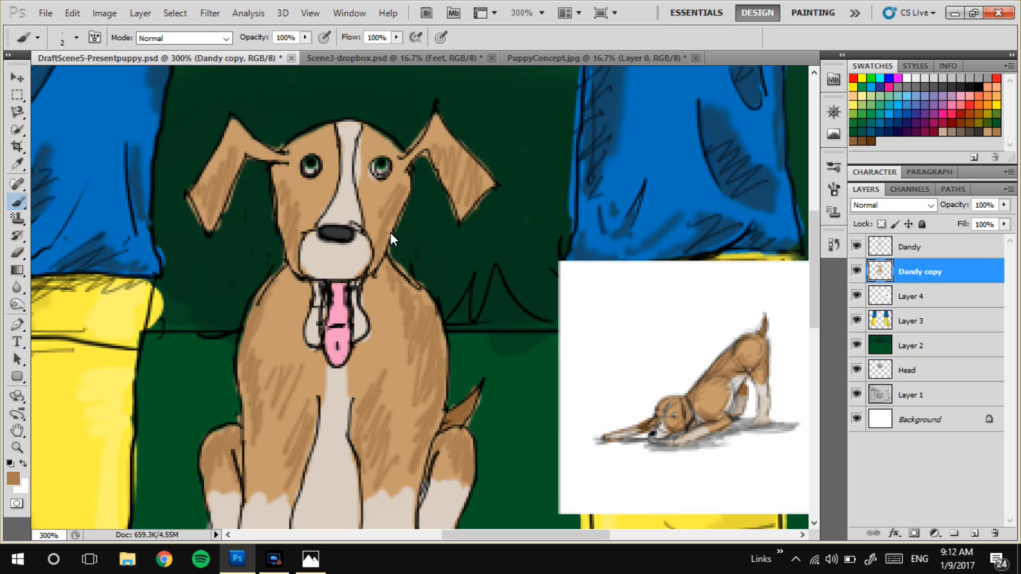
# Sample a beige from the reference puppy, darken it to a greyish beige, and shade the puppy's belly
pyautogui.scroll(-5, 395, 232)
pyautogui.press('i')
pyautogui.click(409, 372)
pyautogui.click(767, 237)
pyautogui.press('b')
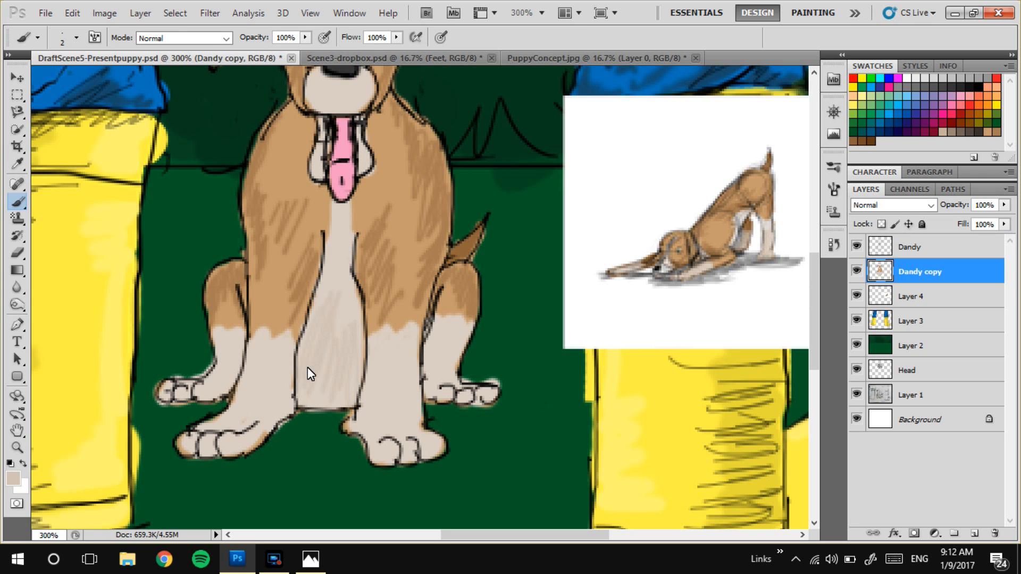
pyautogui.click(14, 479)
pyautogui.moveTo(579, 189); pyautogui.dragTo(574, 187)
pyautogui.press('Return')
pyautogui.moveTo(350, 326); pyautogui.dragTo(355, 357)
# Shade the beige lower legs and paws of the front and hind legs with greyish-beige strokes
pyautogui.moveTo(321, 314)
pyautogui.mouseDown()
pyautogui.moveTo(305, 387)
pyautogui.moveTo(269, 433)
pyautogui.mouseUp()
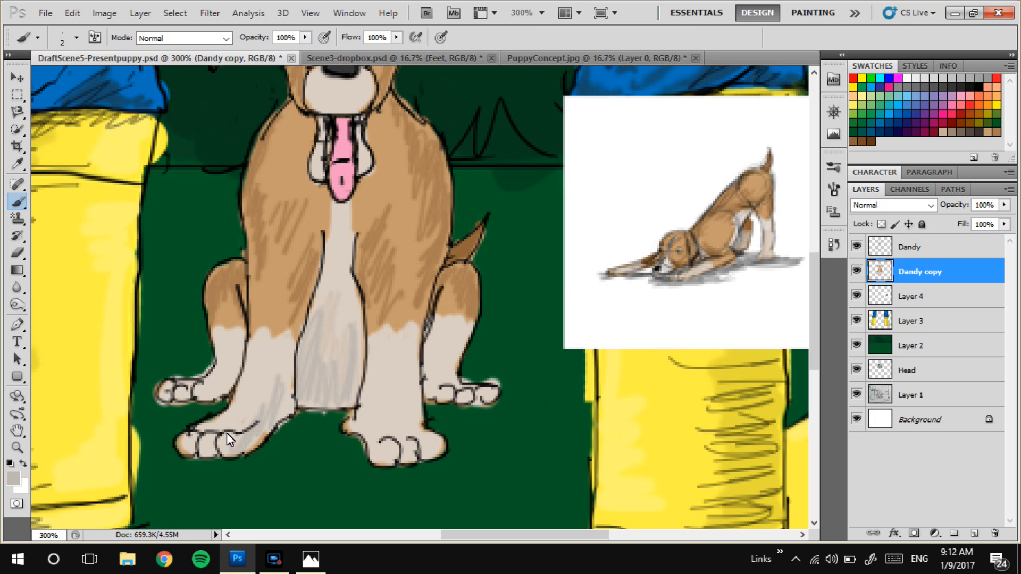
pyautogui.moveTo(230, 411); pyautogui.dragTo(234, 428)
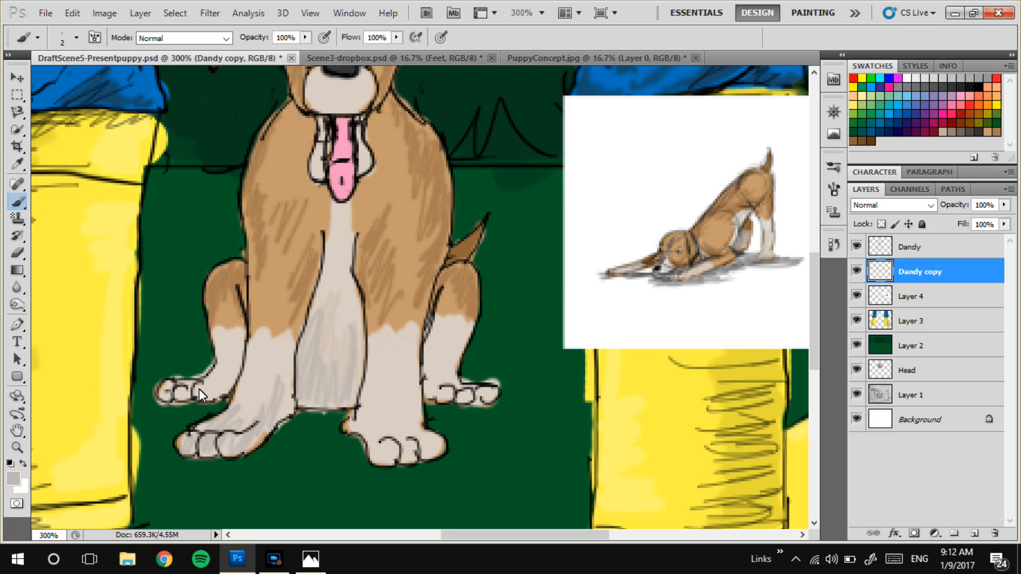
pyautogui.moveTo(425, 430); pyautogui.dragTo(434, 445)
pyautogui.moveTo(369, 439)
pyautogui.mouseDown()
pyautogui.moveTo(378, 390)
pyautogui.moveTo(358, 428)
pyautogui.moveTo(396, 421)
pyautogui.mouseUp()
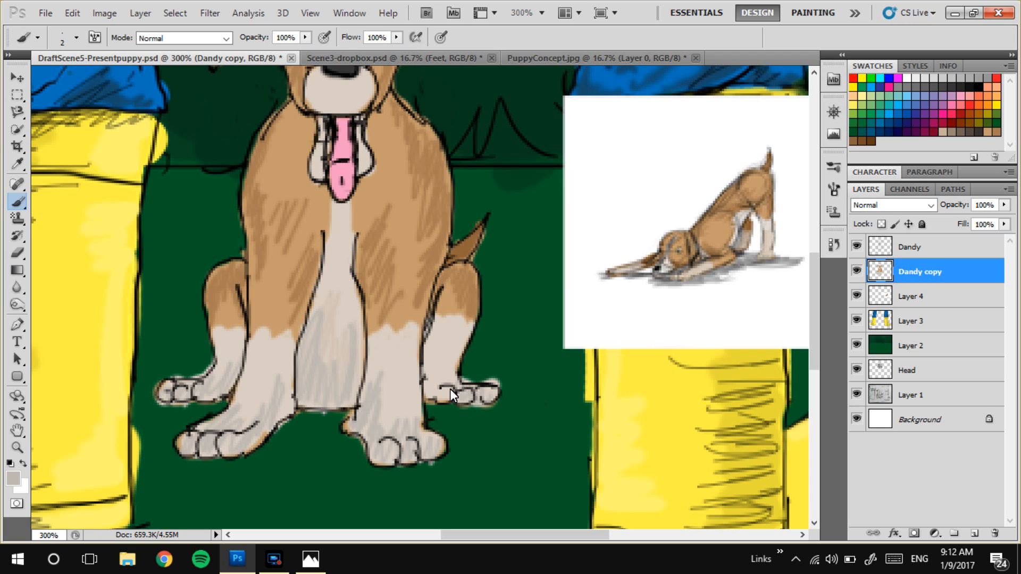
pyautogui.moveTo(437, 346)
pyautogui.mouseDown()
pyautogui.moveTo(432, 335)
pyautogui.moveTo(435, 376)
pyautogui.mouseUp()
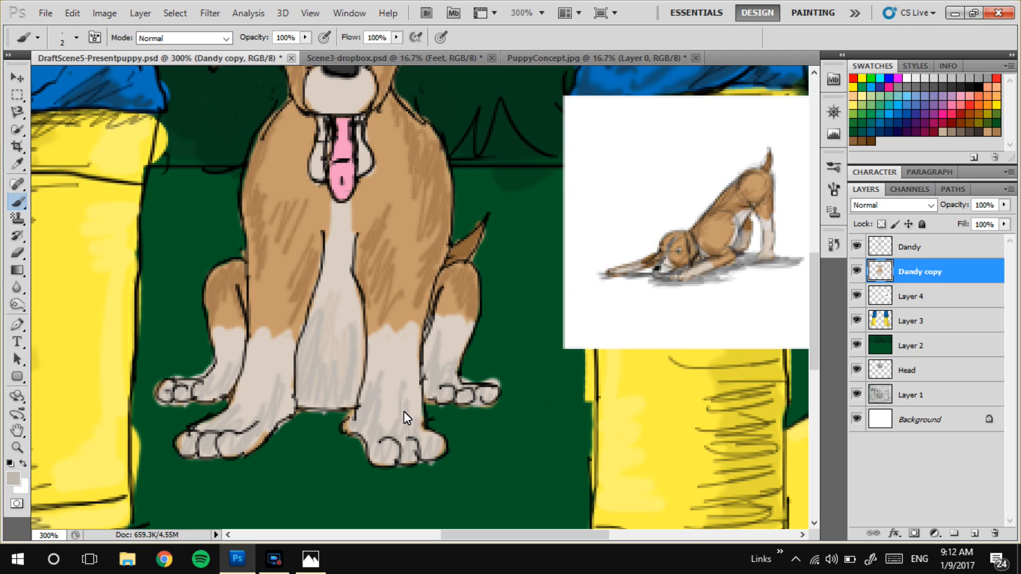
# Resample beige tones from the front leg and blend the shading on both front legs with a size 2 brush
pyautogui.press('i')
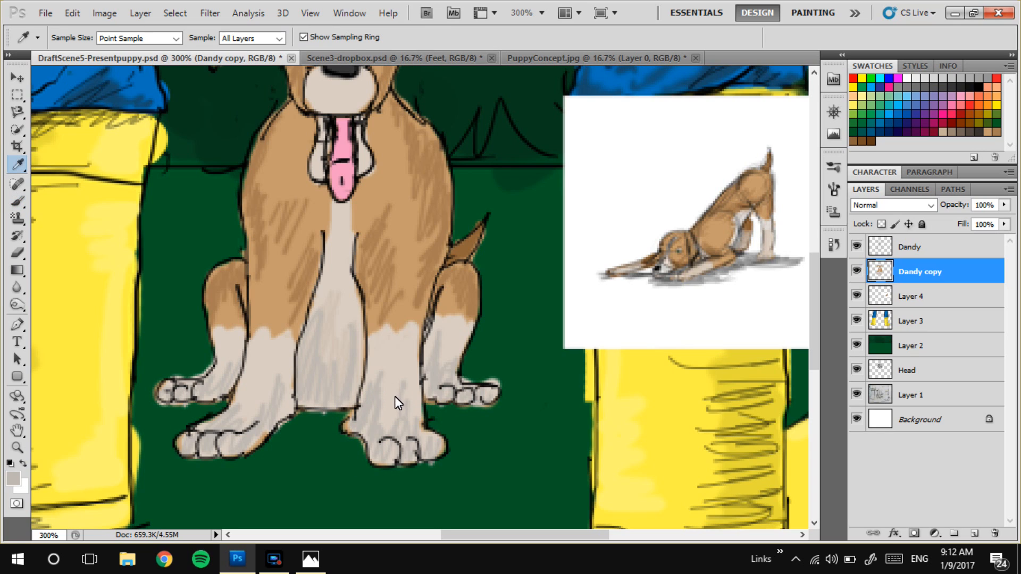
pyautogui.click(398, 370)
pyautogui.press('b')
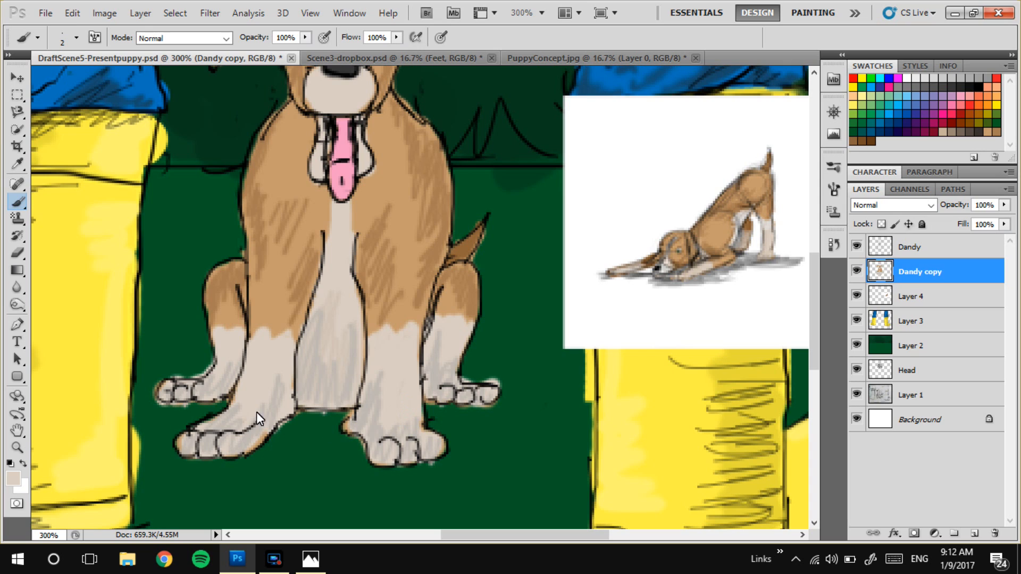
pyautogui.press('i')
pyautogui.click(368, 404)
pyautogui.press('b')
pyautogui.moveTo(380, 384); pyautogui.dragTo(372, 399)
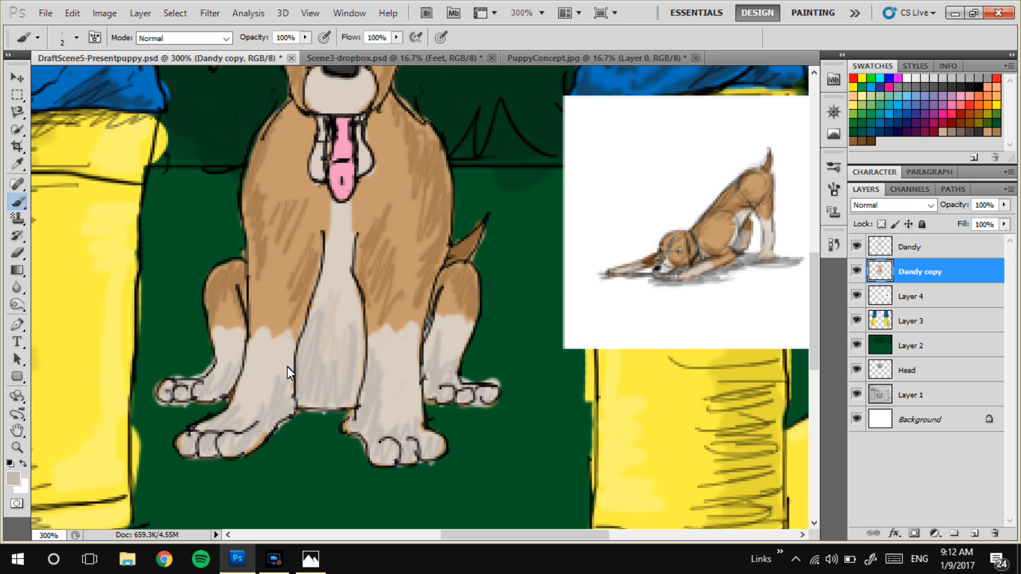
# Shade the chest stripe, muzzle, forehead blaze and the beige areas beside the tongue with greyish-beige strokes
pyautogui.moveTo(348, 251)
pyautogui.mouseDown()
pyautogui.moveTo(323, 306)
pyautogui.moveTo(356, 205)
pyautogui.moveTo(341, 394)
pyautogui.mouseUp()
pyautogui.moveTo(338, 186)
pyautogui.mouseDown()
pyautogui.moveTo(327, 289)
pyautogui.moveTo(346, 368)
pyautogui.mouseUp()
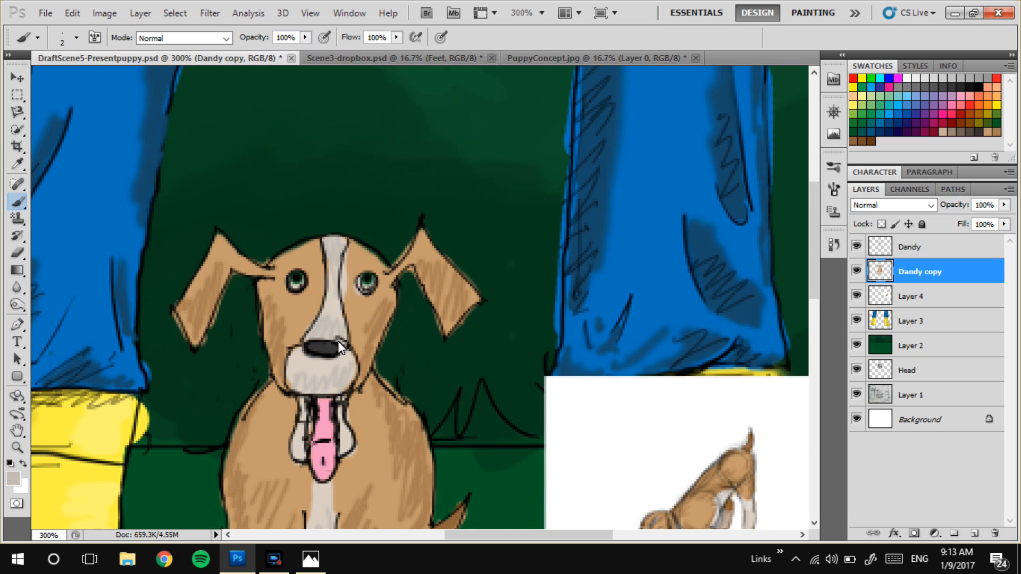
pyautogui.moveTo(337, 340); pyautogui.dragTo(348, 280)
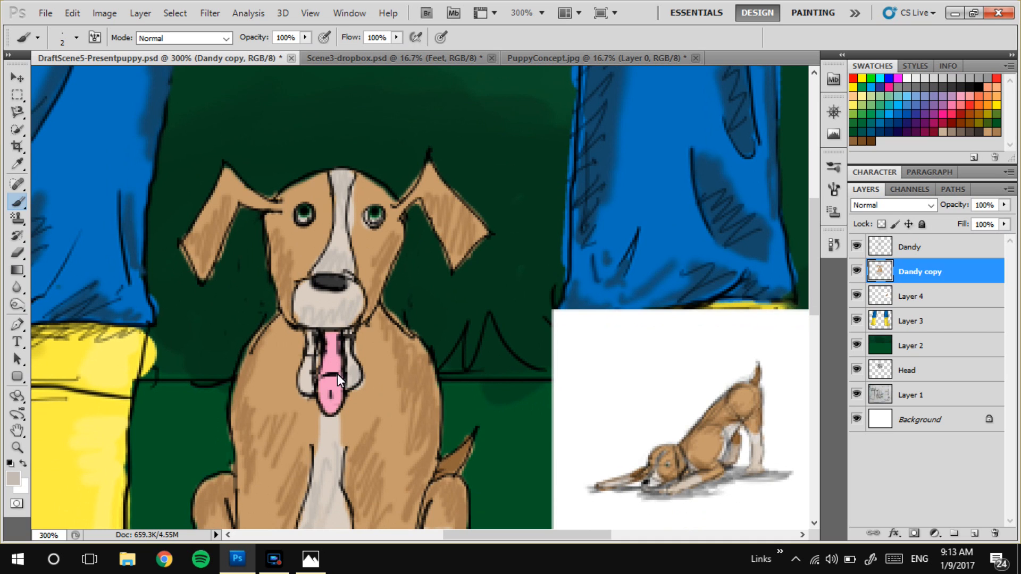
pyautogui.moveTo(303, 359); pyautogui.dragTo(356, 257)
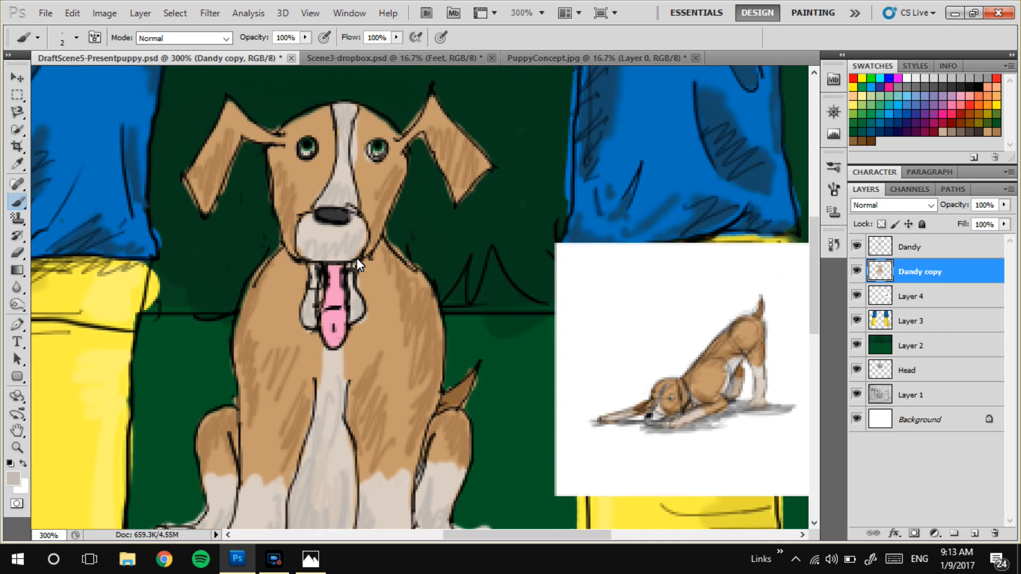
# Hatch the puppy's belly in black with a size 1 brush at 47% opacity on the Dandy copy layer
pyautogui.press('d')
pyautogui.press('[')
pyautogui.moveTo(354, 374); pyautogui.dragTo(369, 315)
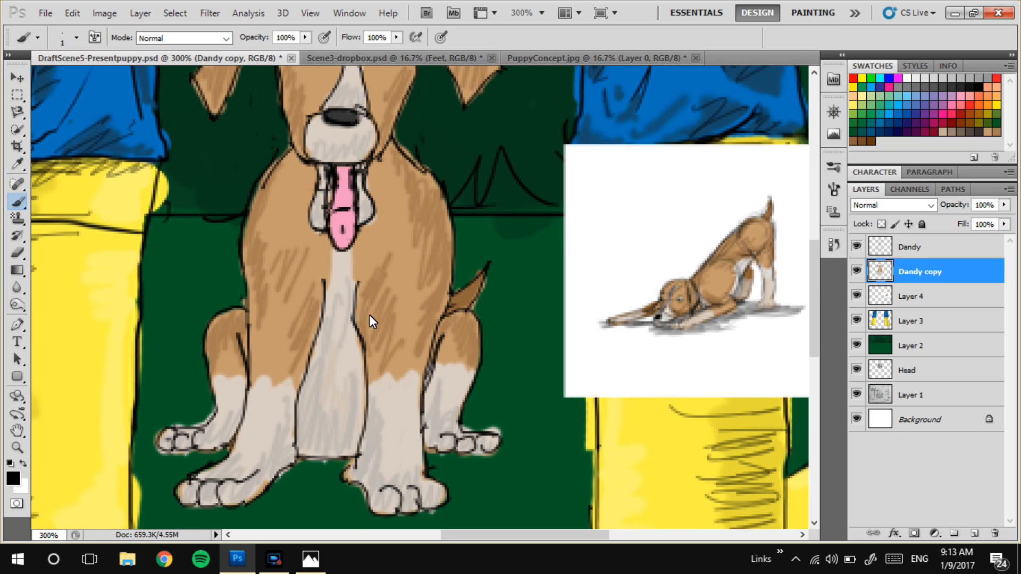
pyautogui.click(305, 37)
pyautogui.moveTo(302, 56); pyautogui.dragTo(267, 55)
pyautogui.moveTo(331, 417)
pyautogui.mouseDown()
pyautogui.moveTo(357, 429)
pyautogui.moveTo(352, 407)
pyautogui.moveTo(364, 408)
pyautogui.moveTo(331, 417)
pyautogui.mouseUp()
pyautogui.moveTo(337, 361)
pyautogui.mouseDown()
pyautogui.moveTo(348, 289)
pyautogui.moveTo(334, 390)
pyautogui.moveTo(360, 426)
pyautogui.moveTo(323, 435)
pyautogui.moveTo(326, 408)
pyautogui.moveTo(311, 420)
pyautogui.moveTo(313, 392)
pyautogui.moveTo(323, 433)
pyautogui.moveTo(354, 433)
pyautogui.mouseUp()
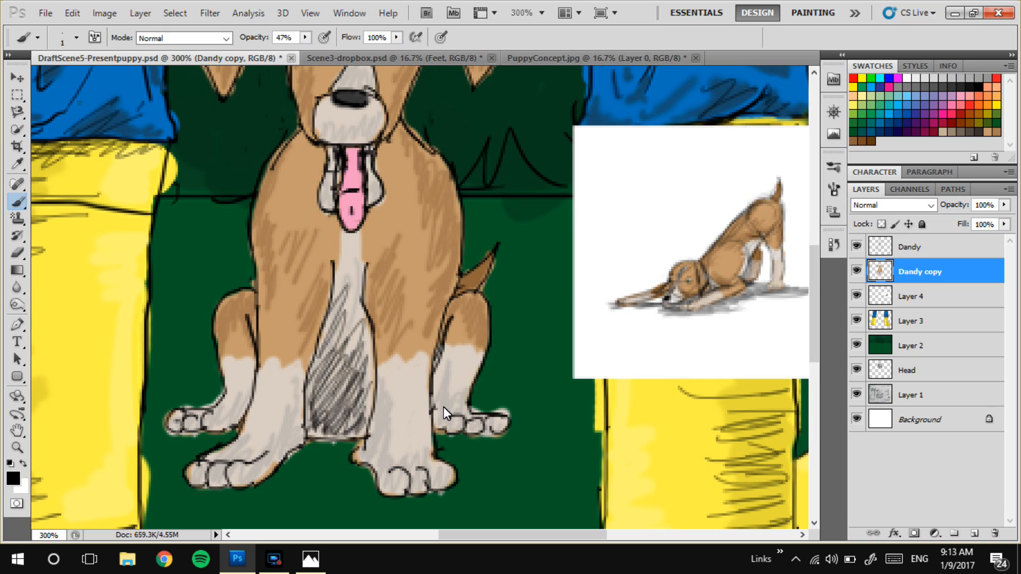
# Hatch black shadow strokes over the paw, lower leg and thigh of the hind leg on the tail side
pyautogui.moveTo(489, 429)
pyautogui.mouseDown()
pyautogui.moveTo(453, 430)
pyautogui.moveTo(462, 409)
pyautogui.moveTo(461, 418)
pyautogui.moveTo(441, 409)
pyautogui.moveTo(470, 365)
pyautogui.moveTo(436, 403)
pyautogui.moveTo(437, 372)
pyautogui.mouseUp()
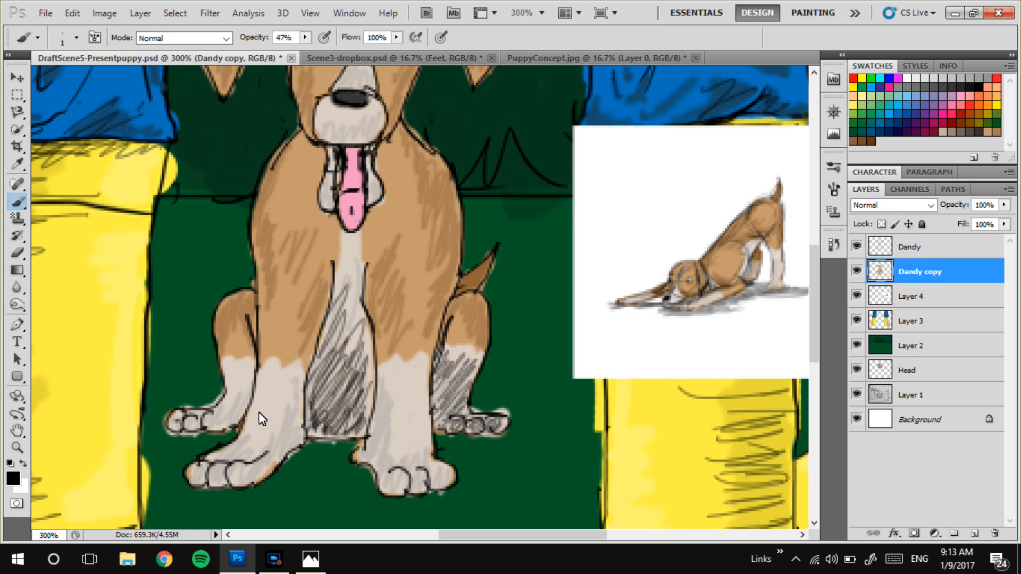
pyautogui.moveTo(473, 353); pyautogui.dragTo(459, 357)
pyautogui.moveTo(466, 305); pyautogui.dragTo(445, 322)
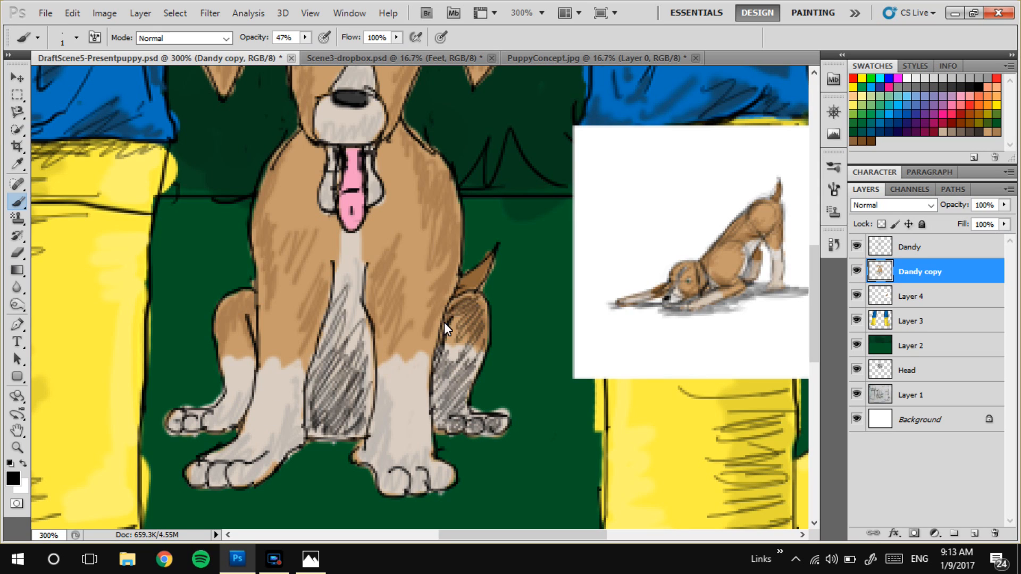
# Hatch black shadow strokes over the hind leg opposite the tail and darken the tail
pyautogui.moveTo(224, 315); pyautogui.dragTo(228, 311)
pyautogui.moveTo(238, 356)
pyautogui.mouseDown()
pyautogui.moveTo(229, 423)
pyautogui.moveTo(224, 402)
pyautogui.mouseUp()
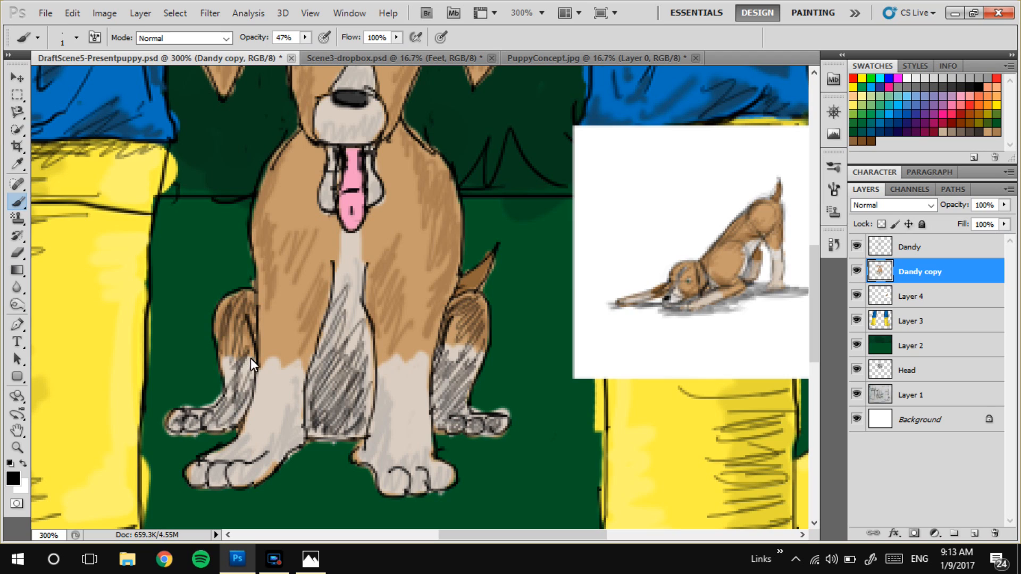
pyautogui.moveTo(234, 321); pyautogui.dragTo(237, 340)
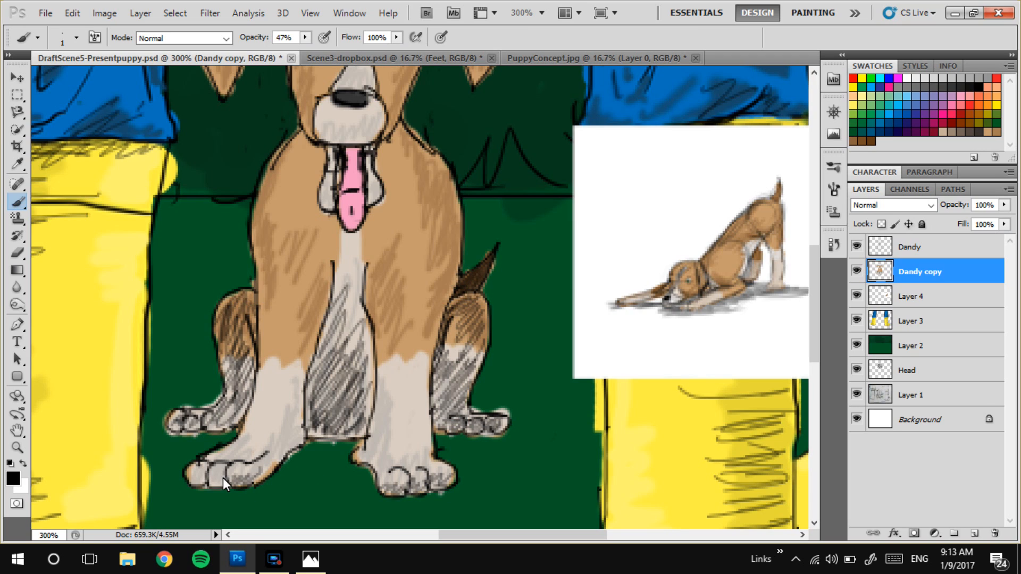
# Hatch black shading on both front paws, the lower front legs and the inner edge of one upper leg
pyautogui.moveTo(292, 426); pyautogui.dragTo(281, 421)
pyautogui.moveTo(394, 444)
pyautogui.mouseDown()
pyautogui.moveTo(375, 414)
pyautogui.moveTo(381, 375)
pyautogui.mouseUp()
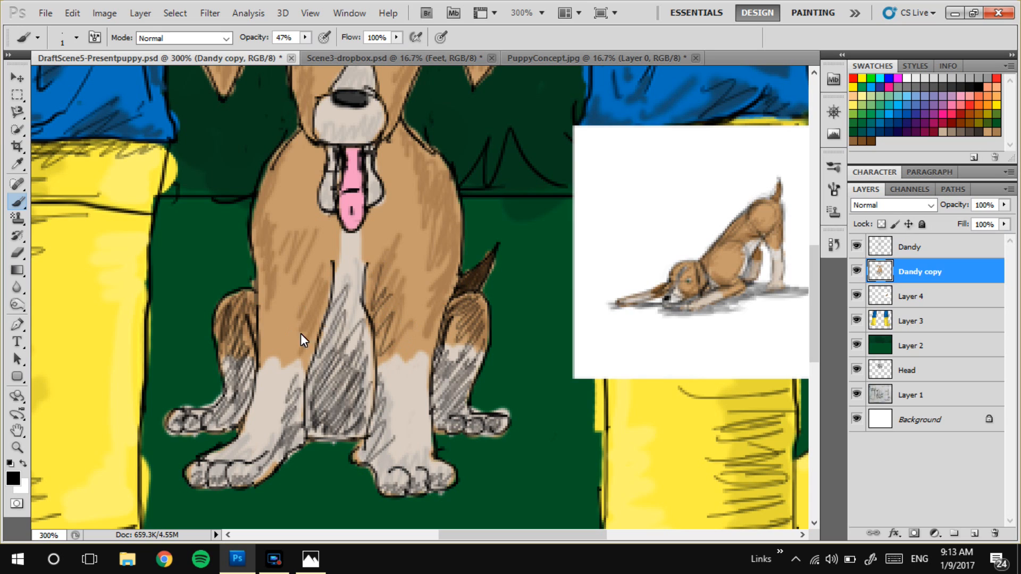
pyautogui.moveTo(322, 262); pyautogui.dragTo(308, 339)
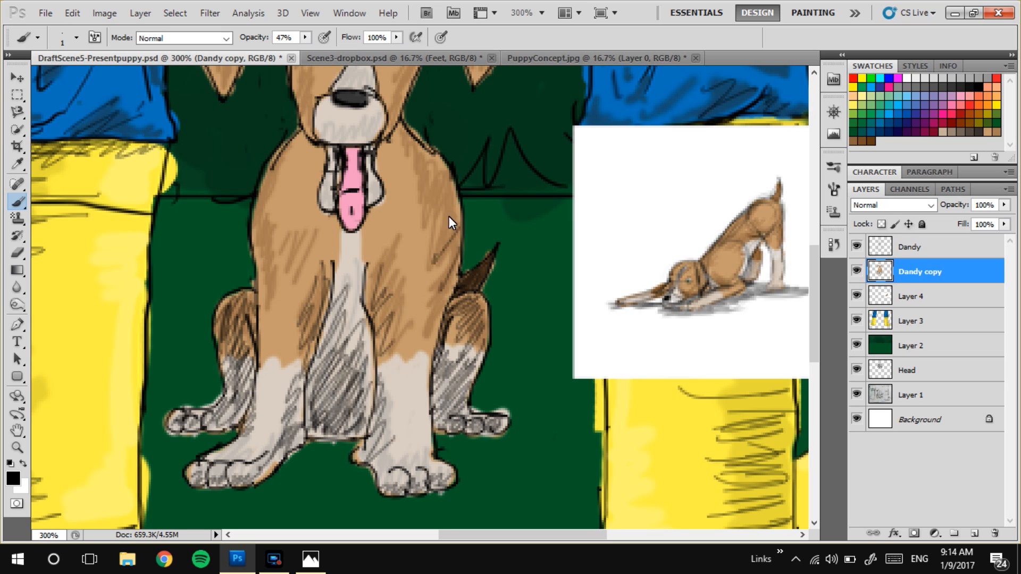
# Hatch black shading along both shoulders and the outer sides of the puppy's body
pyautogui.moveTo(436, 199)
pyautogui.mouseDown()
pyautogui.moveTo(425, 147)
pyautogui.moveTo(433, 184)
pyautogui.mouseUp()
pyautogui.moveTo(439, 236)
pyautogui.mouseDown()
pyautogui.moveTo(455, 220)
pyautogui.moveTo(448, 287)
pyautogui.moveTo(422, 165)
pyautogui.mouseUp()
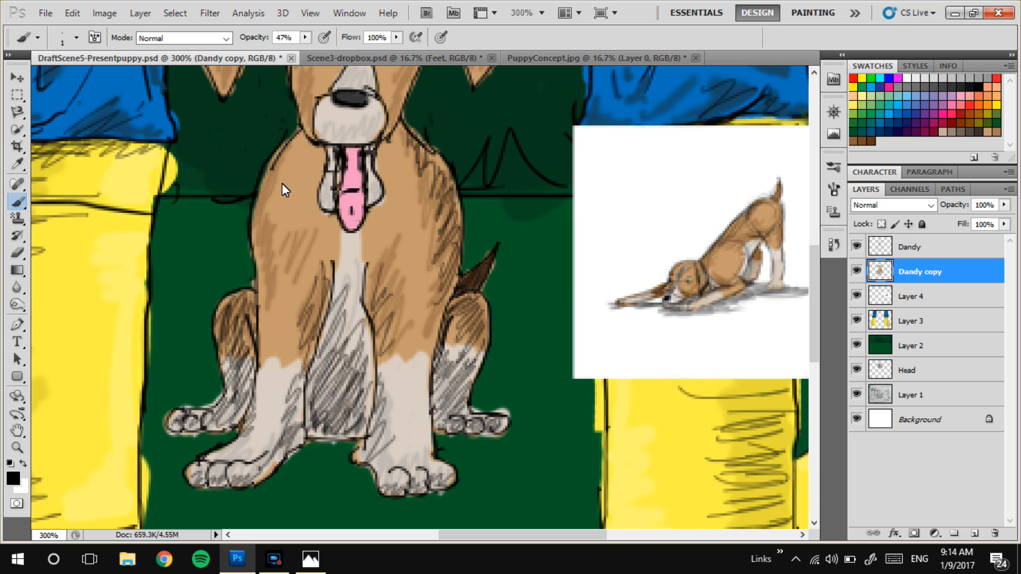
pyautogui.moveTo(283, 162)
pyautogui.mouseDown()
pyautogui.moveTo(269, 197)
pyautogui.moveTo(281, 184)
pyautogui.moveTo(284, 198)
pyautogui.moveTo(295, 151)
pyautogui.moveTo(260, 221)
pyautogui.moveTo(269, 247)
pyautogui.mouseUp()
pyautogui.moveTo(267, 291)
pyautogui.mouseDown()
pyautogui.moveTo(259, 284)
pyautogui.moveTo(265, 308)
pyautogui.mouseUp()
# Deepen the black hatching along both front legs and the chest area beside the beige stripe
pyautogui.moveTo(423, 410); pyautogui.dragTo(426, 358)
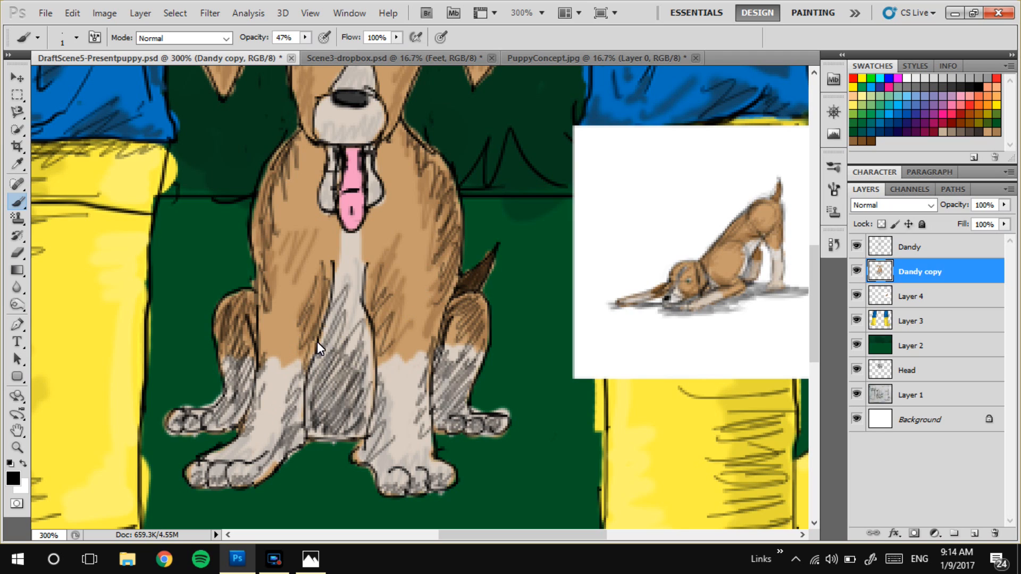
pyautogui.moveTo(316, 333); pyautogui.dragTo(304, 355)
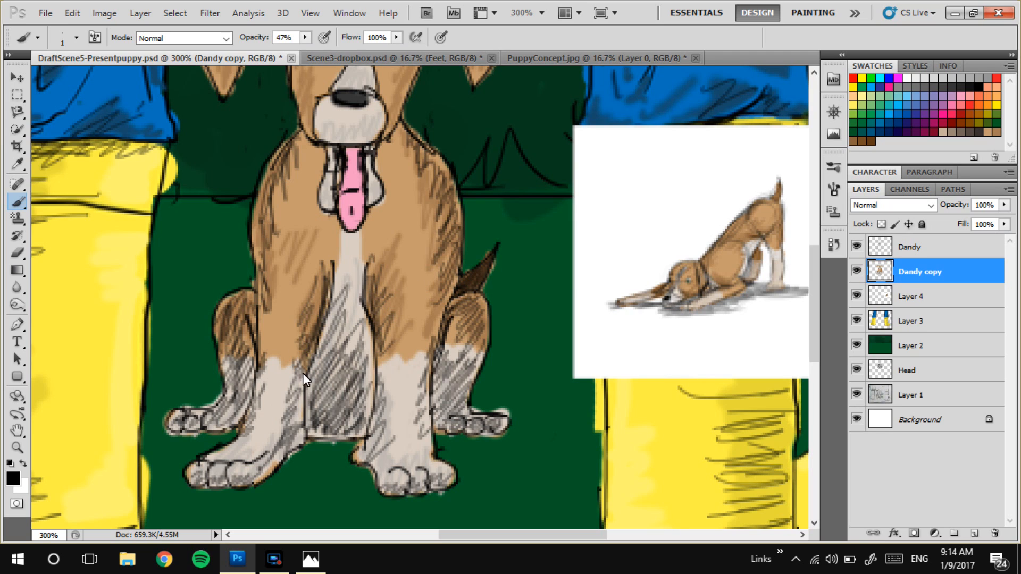
pyautogui.moveTo(299, 400); pyautogui.dragTo(301, 367)
pyautogui.moveTo(412, 237); pyautogui.dragTo(413, 349)
pyautogui.moveTo(392, 232); pyautogui.dragTo(397, 217)
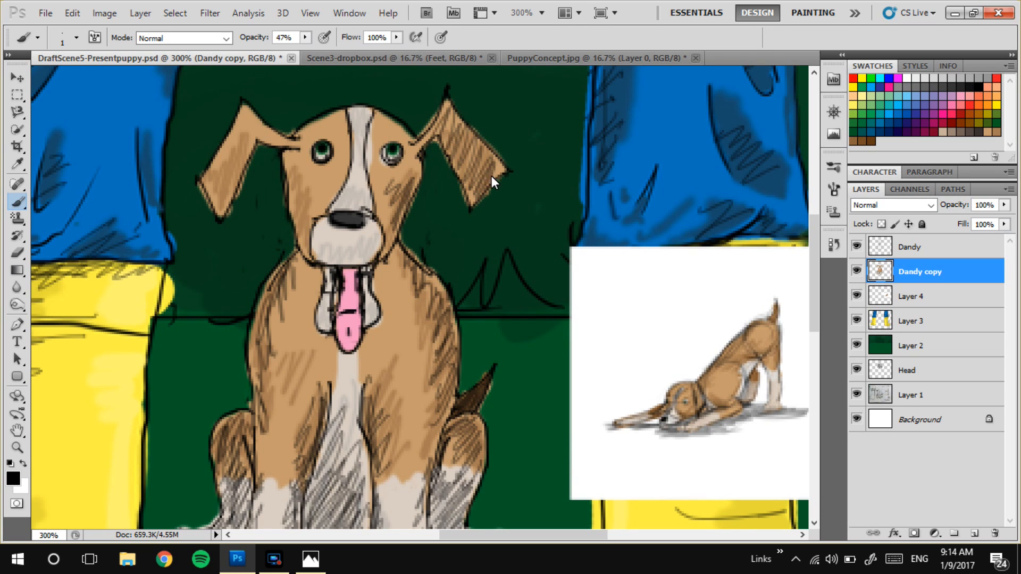
# Hatch black shading strokes across the puppy's ears and the side of its face
pyautogui.moveTo(225, 201); pyautogui.dragTo(216, 189)
pyautogui.moveTo(235, 145); pyautogui.dragTo(245, 124)
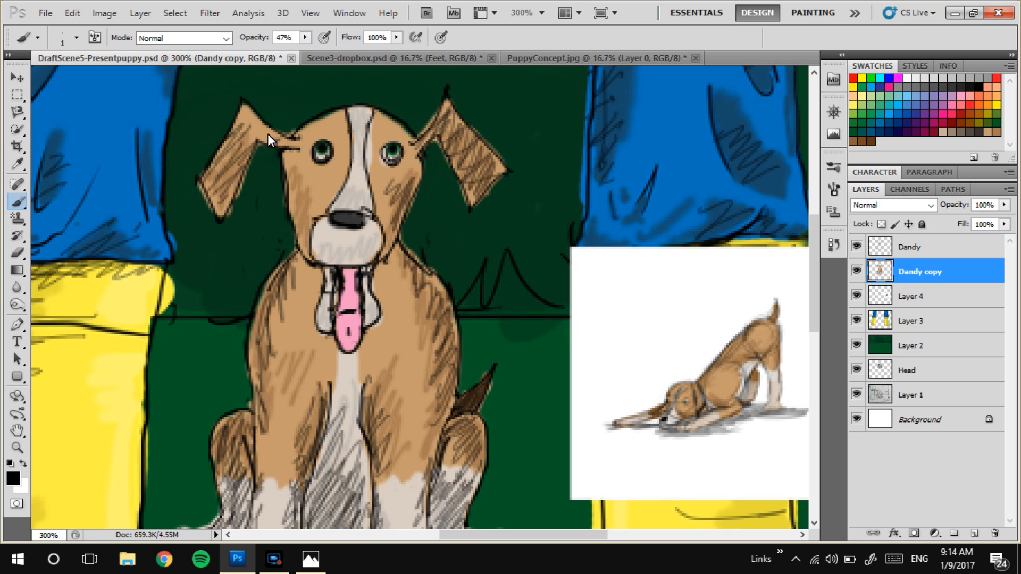
pyautogui.moveTo(217, 192); pyautogui.dragTo(234, 161)
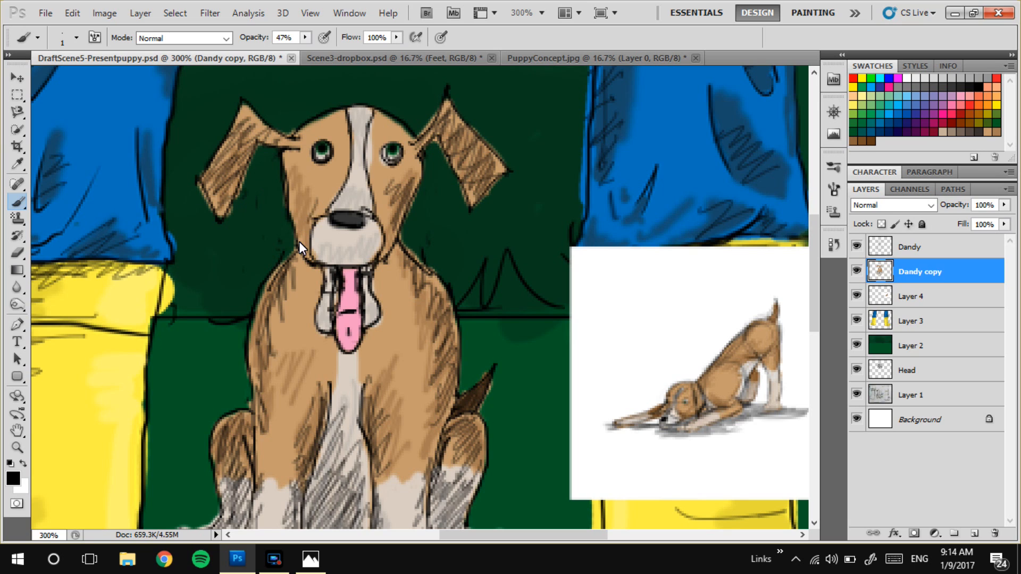
# Hatch black shading on the muzzle, forehead blaze, tongue and the beige areas beside the tongue
pyautogui.moveTo(361, 241); pyautogui.dragTo(344, 263)
pyautogui.moveTo(358, 222)
pyautogui.mouseDown()
pyautogui.moveTo(334, 224)
pyautogui.moveTo(349, 195)
pyautogui.mouseUp()
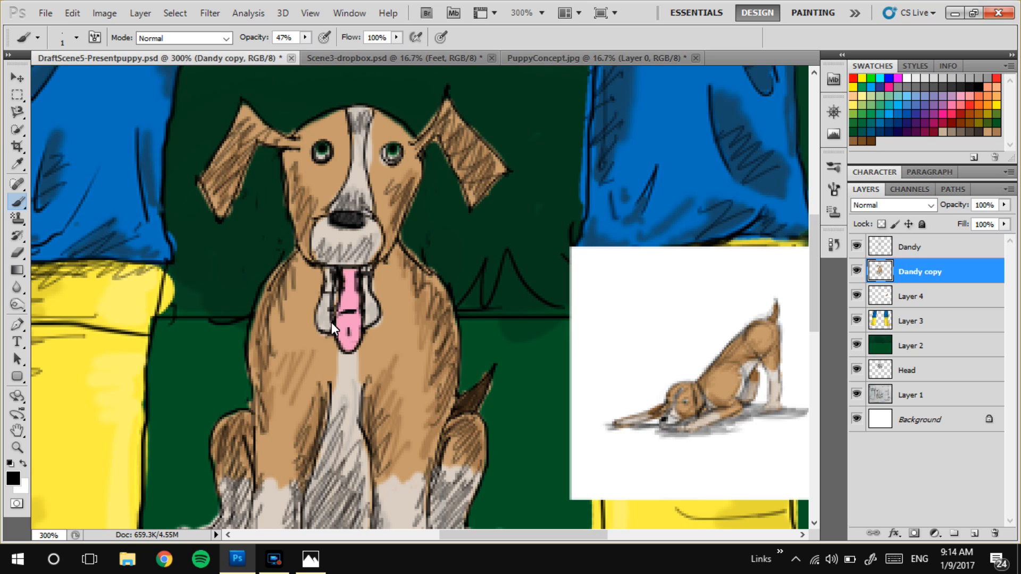
pyautogui.moveTo(371, 286)
pyautogui.mouseDown()
pyautogui.moveTo(333, 327)
pyautogui.moveTo(356, 282)
pyautogui.moveTo(353, 308)
pyautogui.moveTo(345, 277)
pyautogui.moveTo(353, 272)
pyautogui.mouseUp()
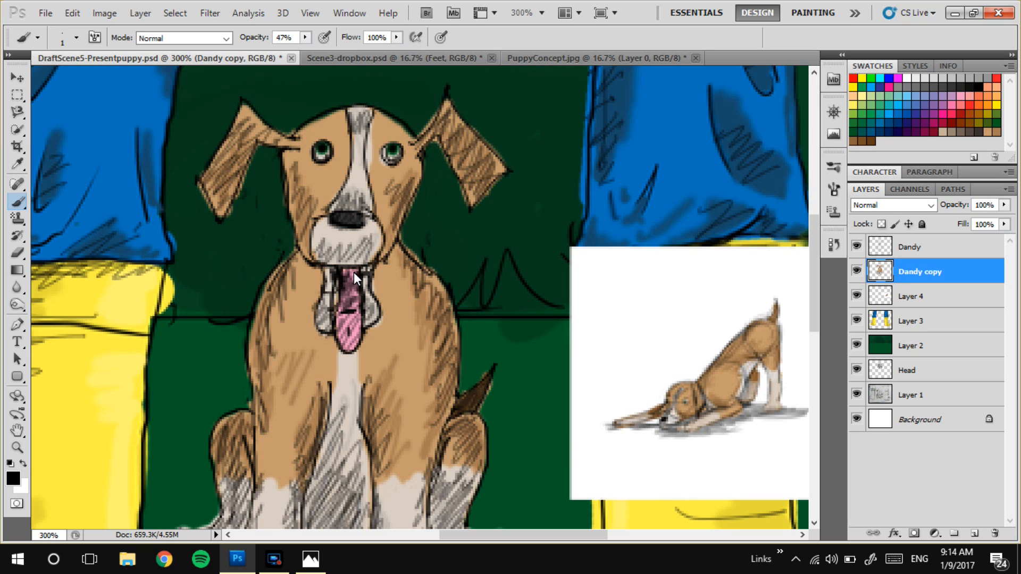
# Hide Layer 4 and the Head layer, and add a new empty layer directly beneath Dandy copy
pyautogui.hotkey('ctrl', '-')
pyautogui.hotkey('ctrl', '-')
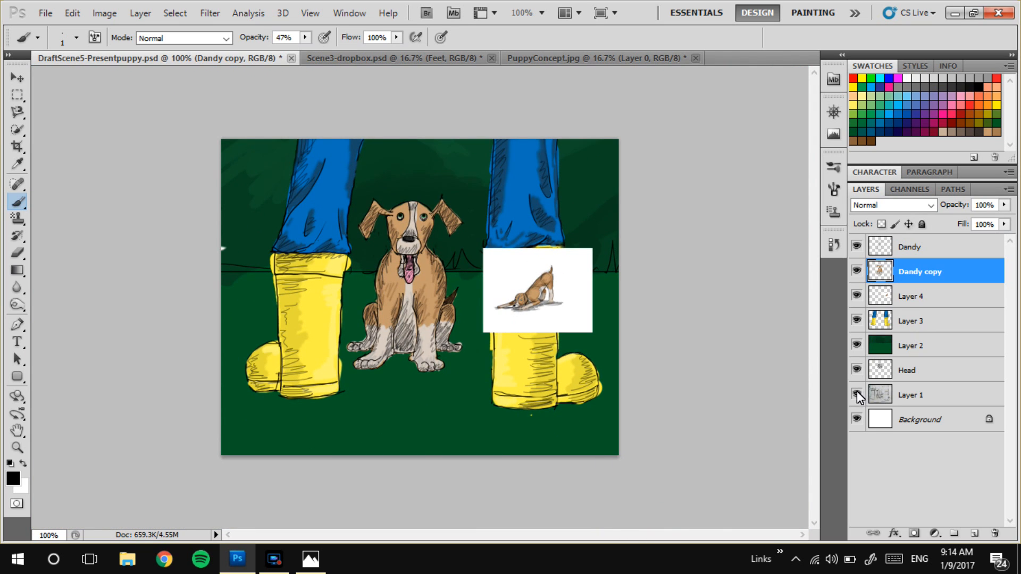
pyautogui.click(855, 298)
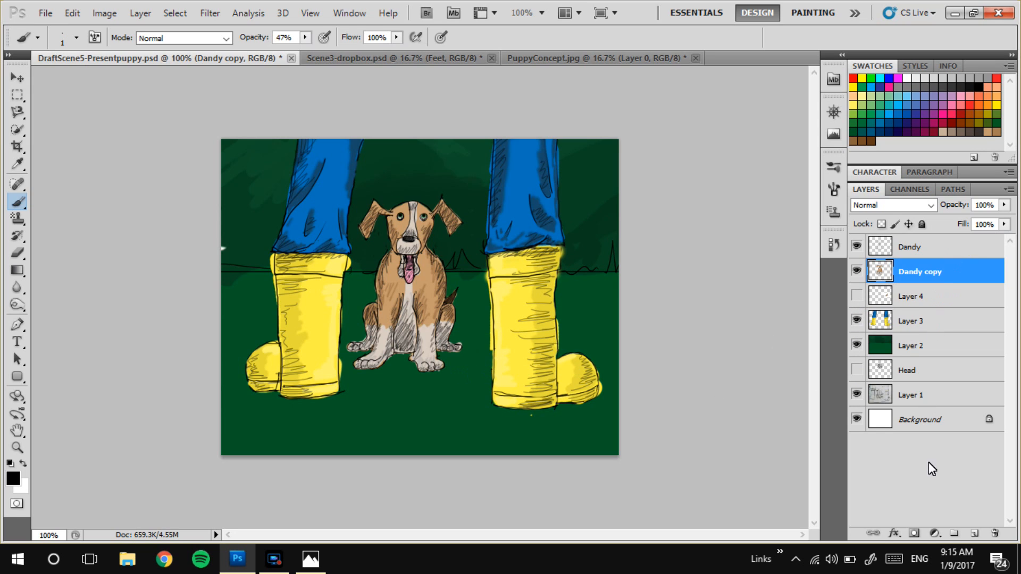
pyautogui.click(974, 533)
pyautogui.moveTo(942, 272); pyautogui.dragTo(913, 331)
# Try a dark grey ground shadow stroke at the puppy's paws with a size 60 brush at 100% opacity
pyautogui.press('i')
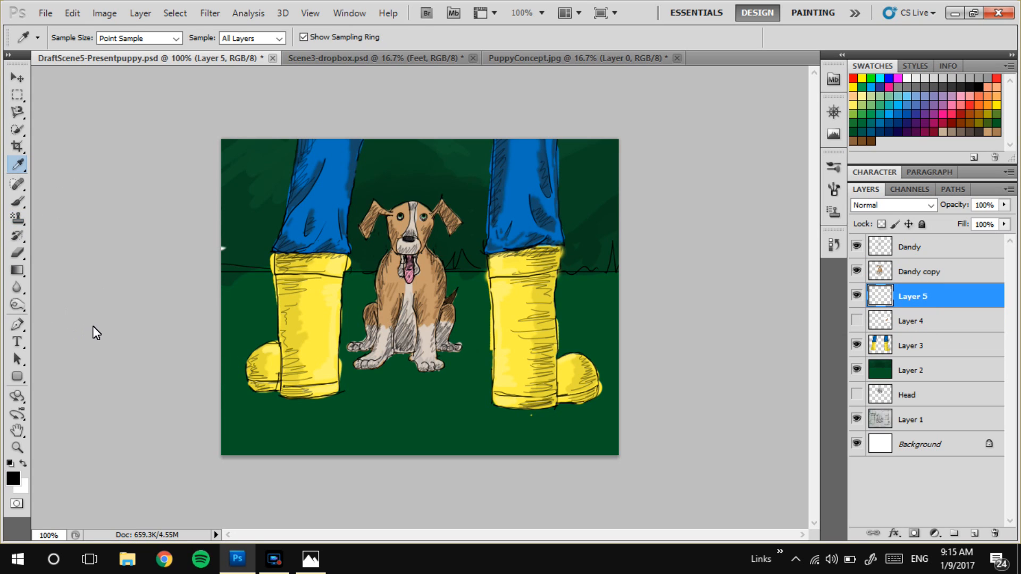
pyautogui.press('b')
pyautogui.click(305, 36)
pyautogui.moveTo(296, 49); pyautogui.dragTo(650, 91)
pyautogui.click(924, 88)
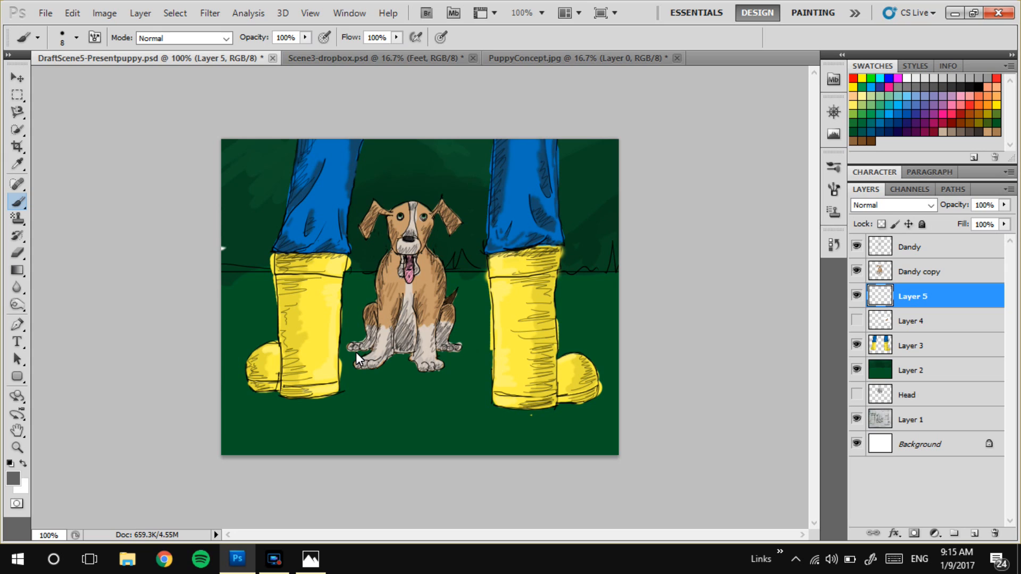
pyautogui.press(']')
pyautogui.press(']')
pyautogui.press(']')
pyautogui.press(']')
pyautogui.press(']')
pyautogui.press(']')
pyautogui.press(']')
pyautogui.moveTo(357, 353)
pyautogui.mouseDown()
pyautogui.moveTo(467, 348)
pyautogui.moveTo(374, 357)
pyautogui.mouseUp()
pyautogui.hotkey('ctrl', 'z')
# Move the new layer below Layer 3 and set the brush to black at 57% opacity
pyautogui.moveTo(902, 304); pyautogui.dragTo(935, 357)
pyautogui.click(306, 37)
pyautogui.click(981, 88)
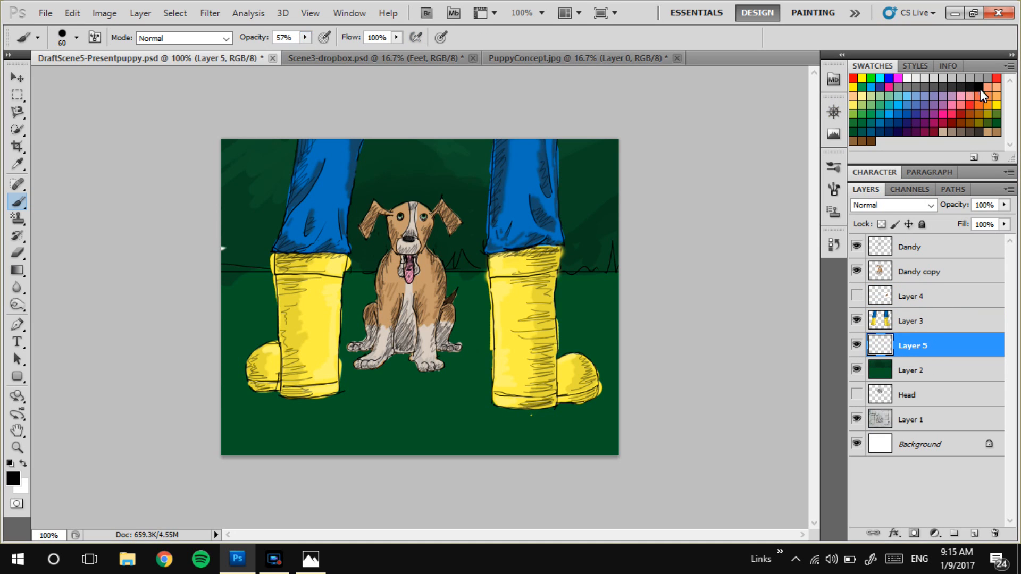
# Undo a trial size 60 shadow stroke and paint the puppy's ground shadow beneath its paws with a size 15 brush
pyautogui.moveTo(441, 352)
pyautogui.mouseDown()
pyautogui.moveTo(357, 344)
pyautogui.moveTo(340, 352)
pyautogui.mouseUp()
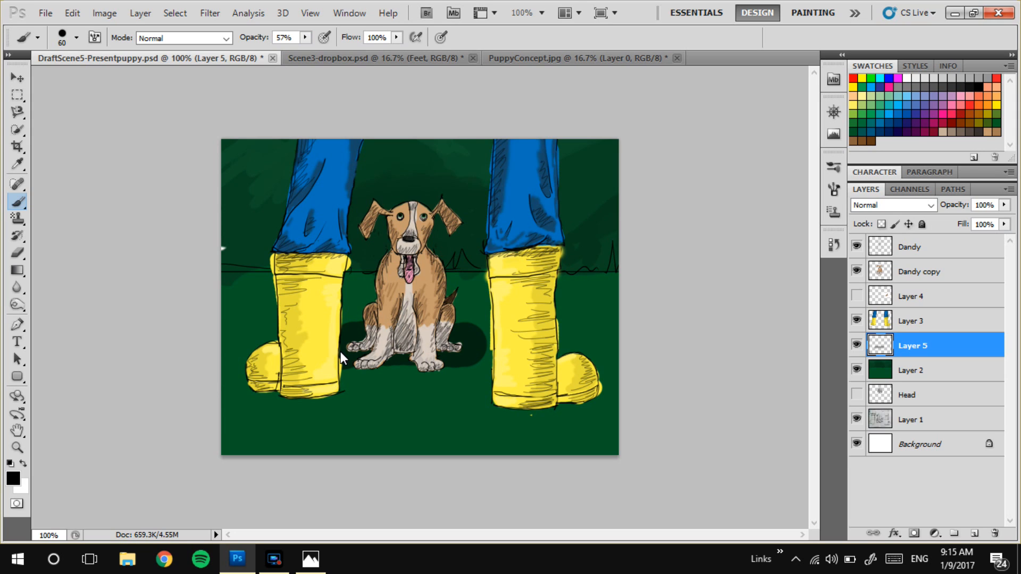
pyautogui.hotkey('ctrl', 'z')
pyautogui.press('[')
pyautogui.press('[')
pyautogui.press('[')
pyautogui.press('[')
pyautogui.press('[')
pyautogui.press('[')
pyautogui.press('[')
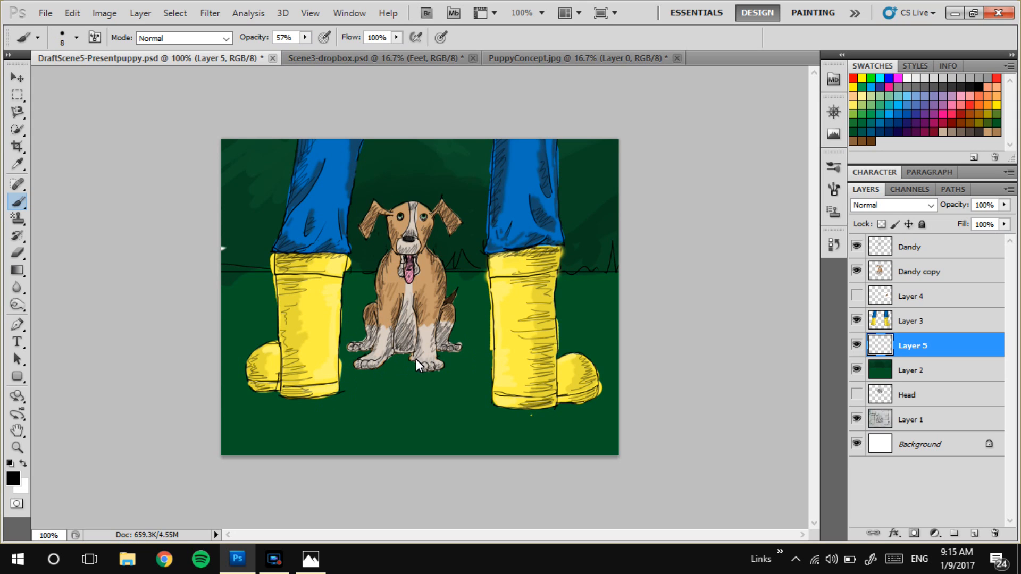
pyautogui.moveTo(380, 353); pyautogui.dragTo(435, 361)
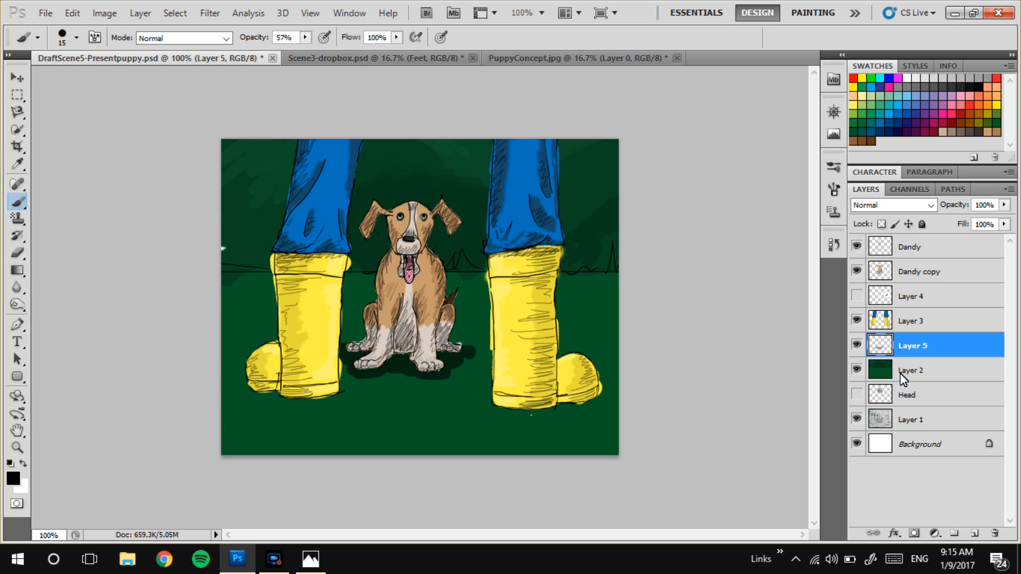
# Add a new layer above Layer 5 and paint a wide black ground shadow beneath and between both yellow boots
pyautogui.click(974, 533)
pyautogui.moveTo(924, 343)
pyautogui.mouseDown()
pyautogui.moveTo(921, 394)
pyautogui.moveTo(924, 326)
pyautogui.moveTo(921, 343)
pyautogui.mouseUp()
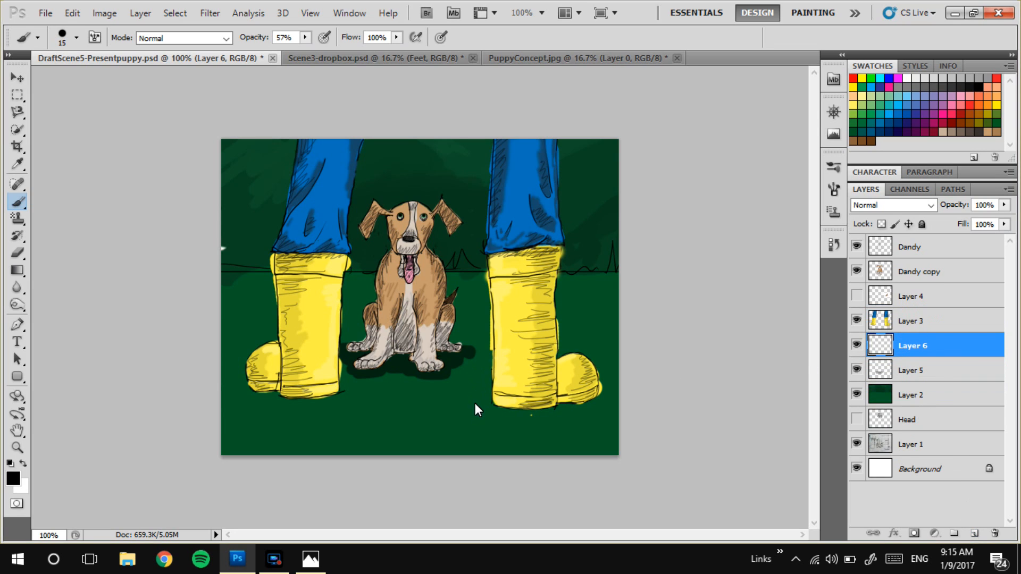
pyautogui.moveTo(553, 387)
pyautogui.mouseDown()
pyautogui.moveTo(485, 399)
pyautogui.moveTo(532, 408)
pyautogui.mouseUp()
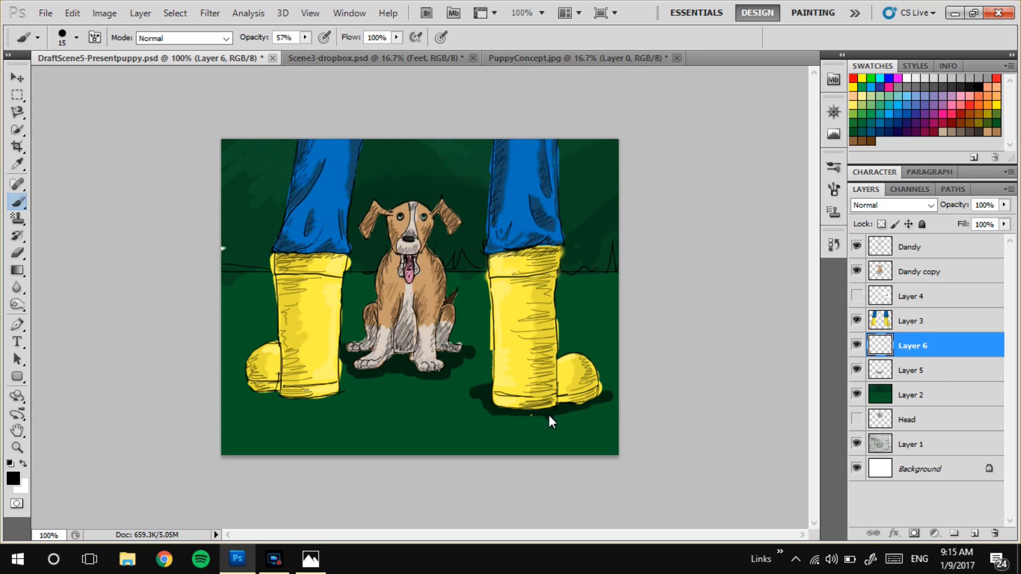
pyautogui.moveTo(586, 387)
pyautogui.mouseDown()
pyautogui.moveTo(498, 413)
pyautogui.moveTo(514, 394)
pyautogui.moveTo(304, 403)
pyautogui.moveTo(344, 397)
pyautogui.moveTo(260, 398)
pyautogui.moveTo(260, 385)
pyautogui.moveTo(257, 404)
pyautogui.moveTo(524, 405)
pyautogui.moveTo(314, 413)
pyautogui.moveTo(366, 405)
pyautogui.moveTo(274, 396)
pyautogui.moveTo(274, 385)
pyautogui.moveTo(510, 422)
pyautogui.mouseUp()
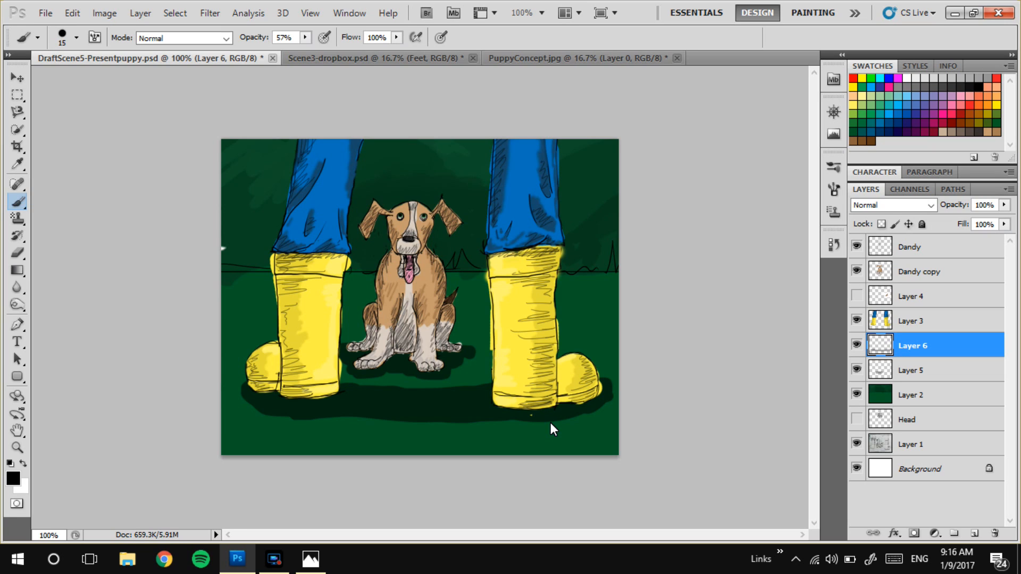
pyautogui.click(274, 558)
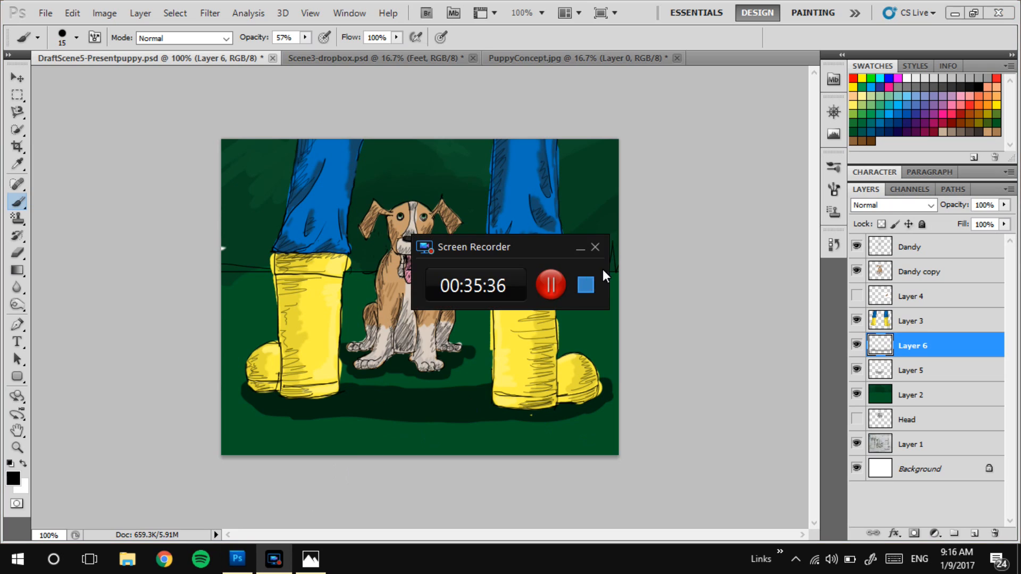